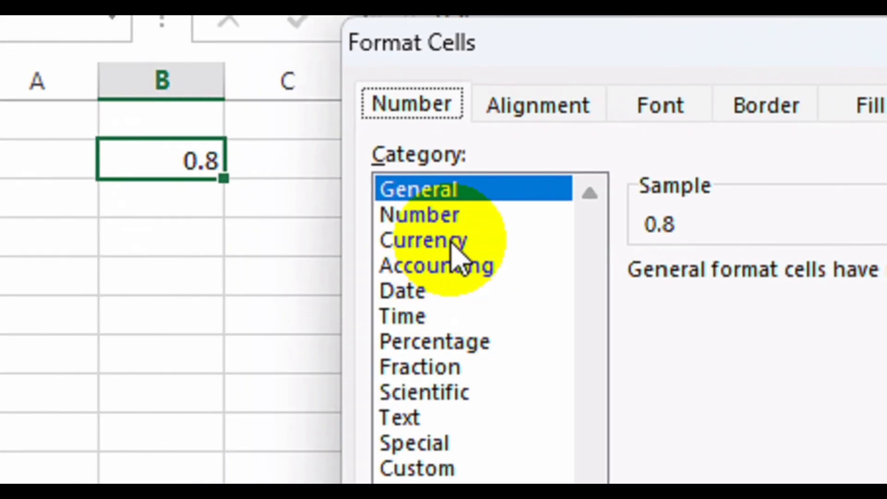
Format B2 as Currency with 2 decimals, the $ symbol and -$1,234.10 negatives, showing $0.80.
left_click(451, 241)
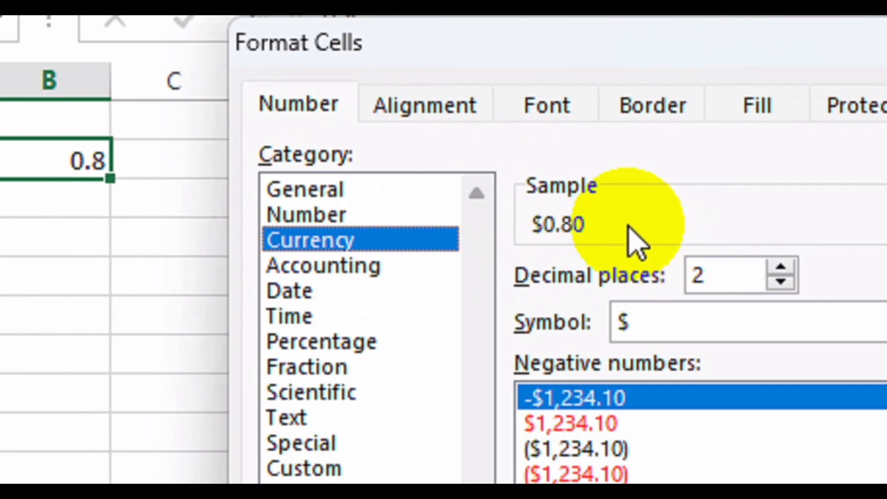
left_click(781, 268)
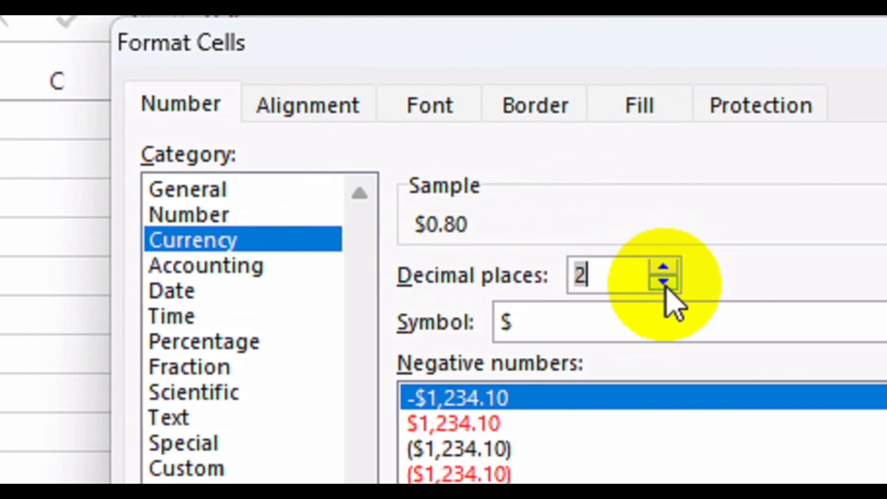
left_click(873, 324)
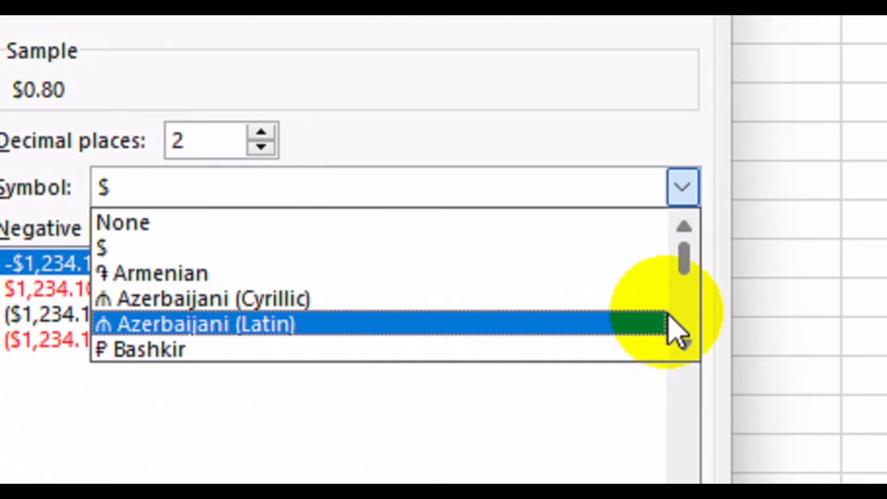
scroll(670, 321, "down", 4)
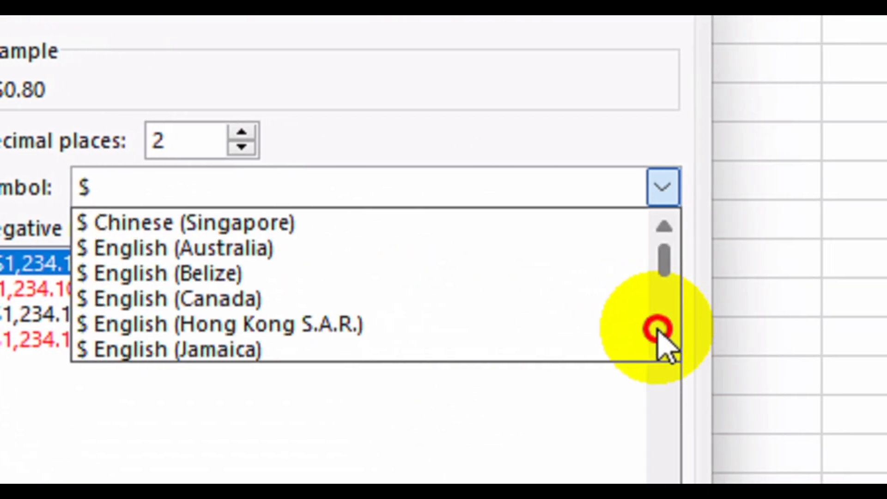
left_click_drag(666, 265, 659, 332)
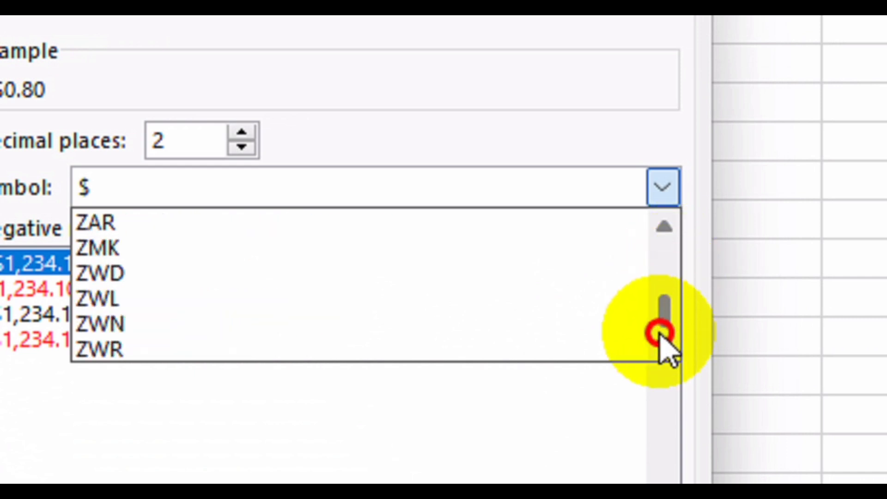
left_click(663, 227)
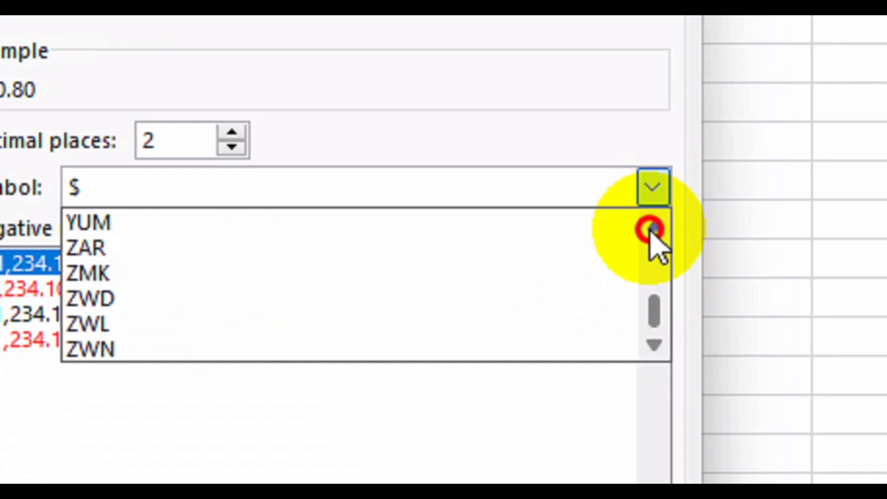
left_click_drag(651, 229, 648, 215)
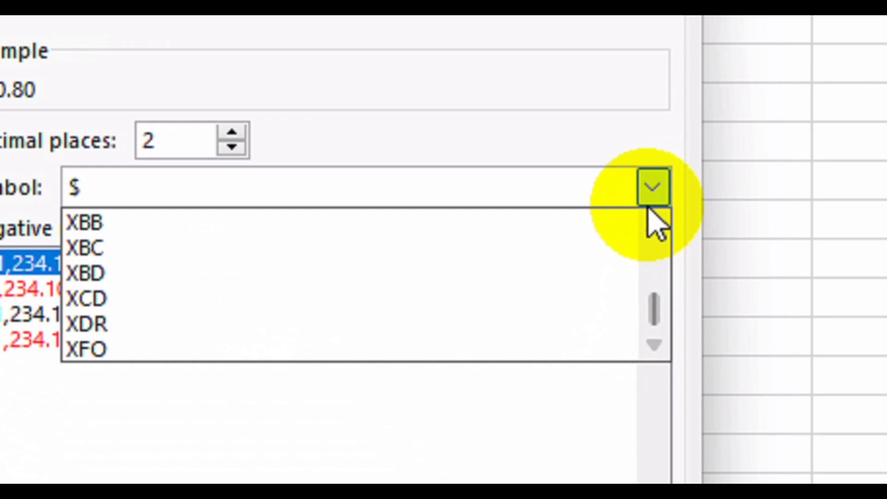
double_click(648, 207)
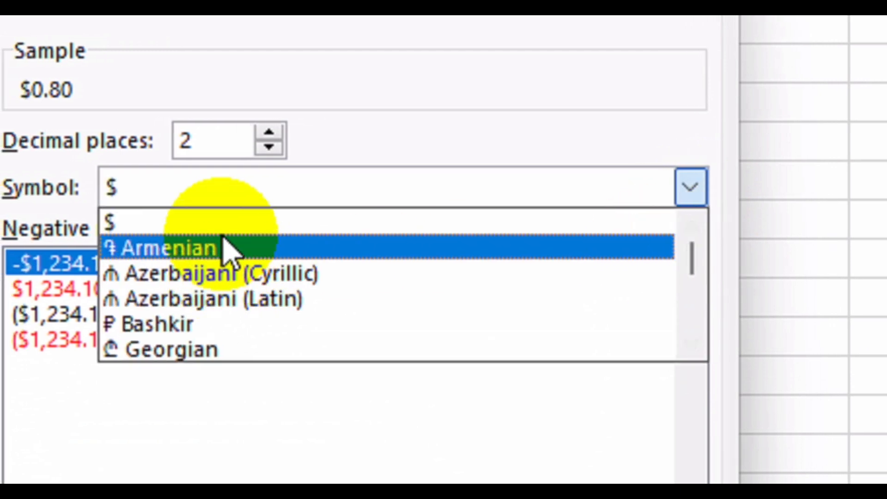
left_click(186, 222)
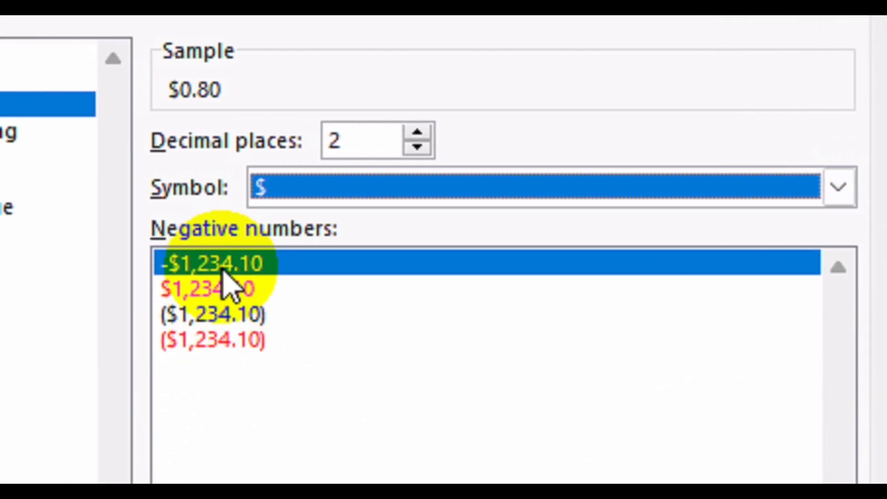
left_click(141, 289)
left_click(237, 263)
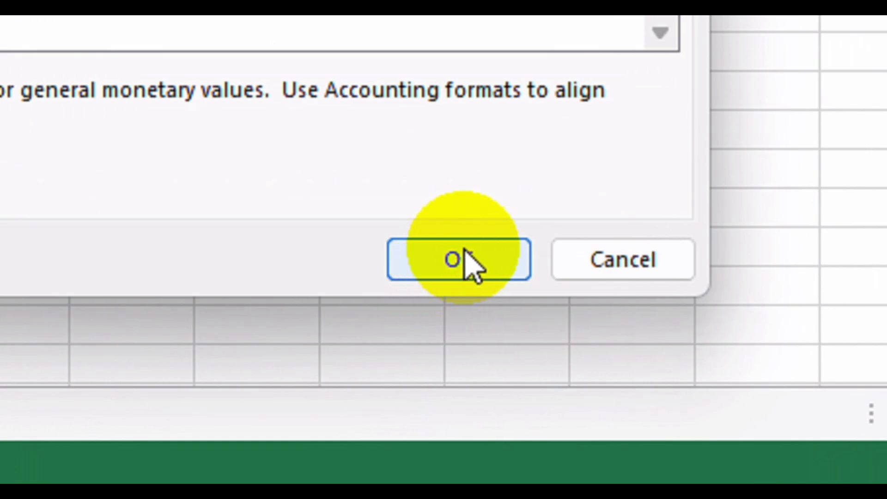
left_click(464, 250)
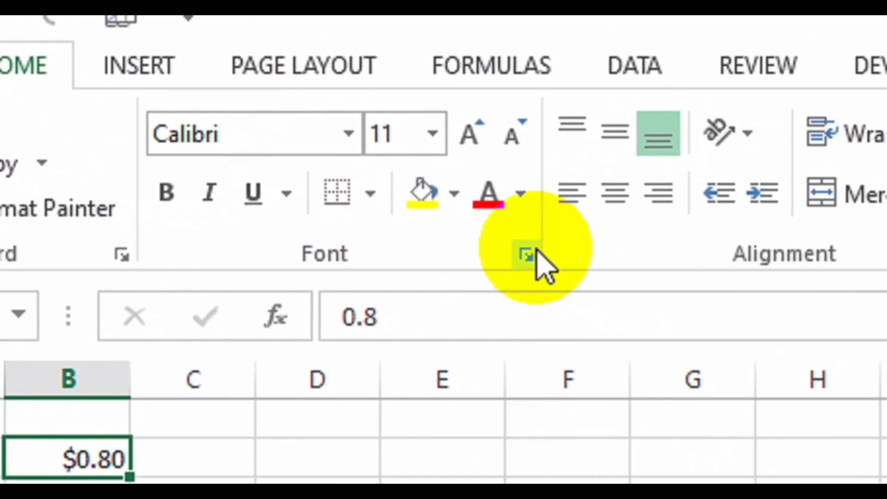
left_click(527, 255)
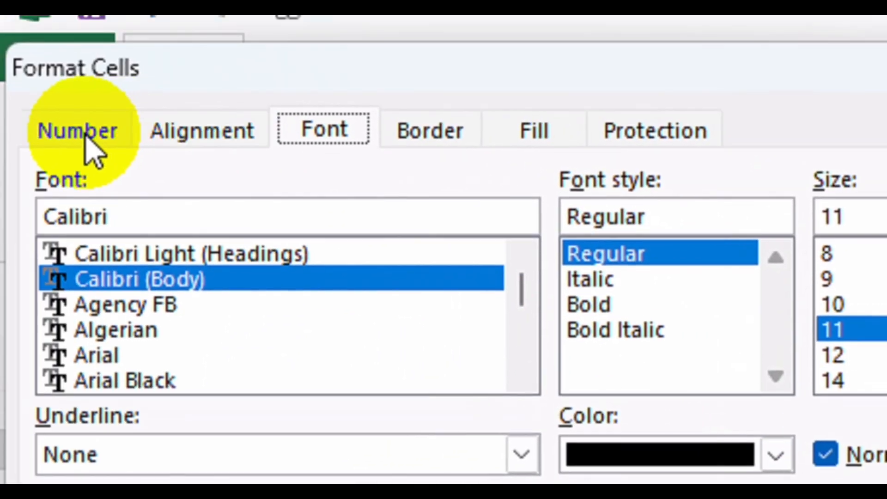
left_click(83, 134)
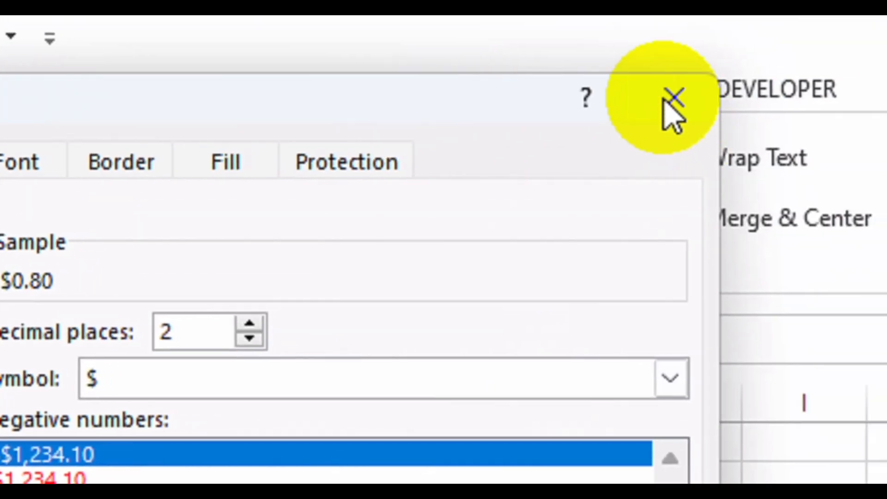
left_click(670, 98)
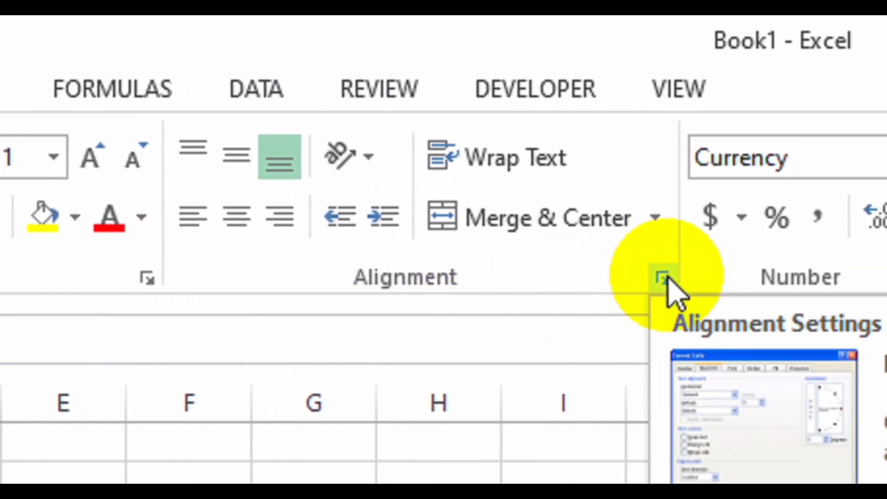
left_click(663, 278)
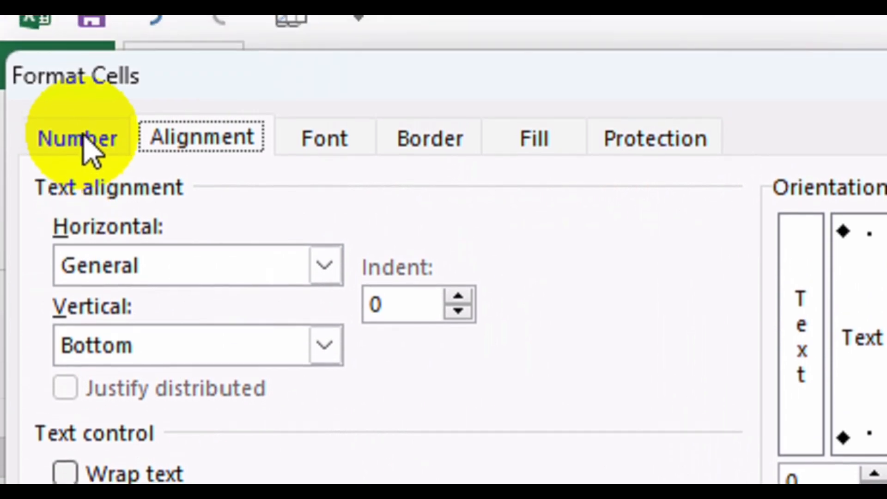
left_click(84, 141)
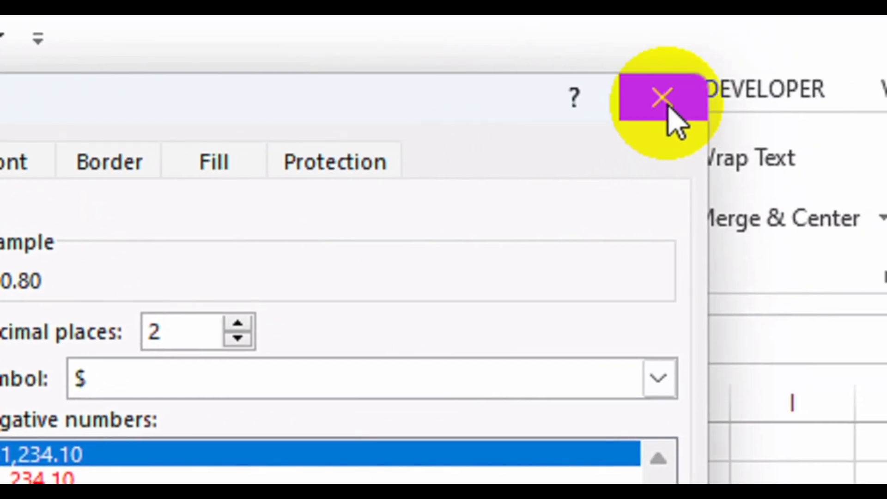
left_click(665, 103)
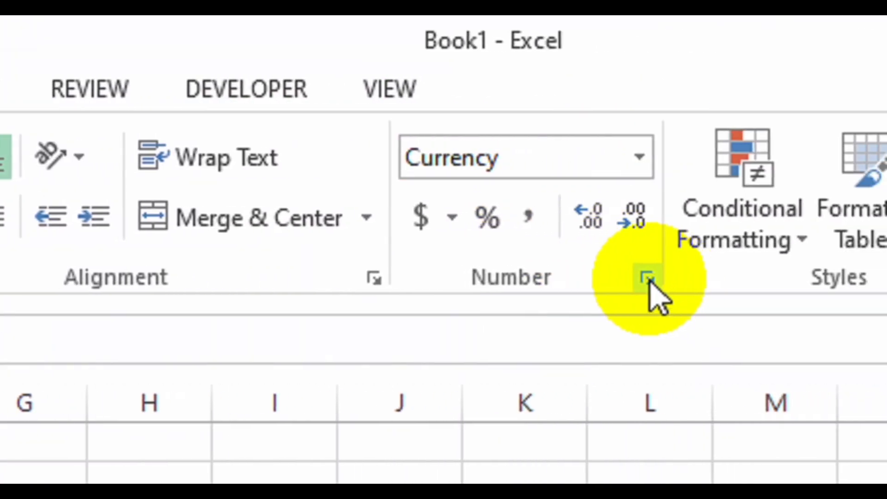
Apply Percentage format to B2 so 0.8 displays as 80%.
left_click(647, 277)
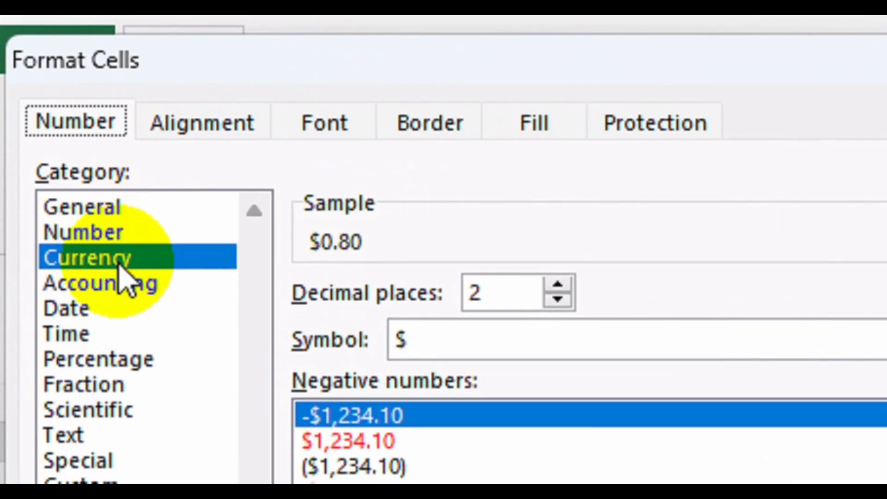
left_click(128, 336)
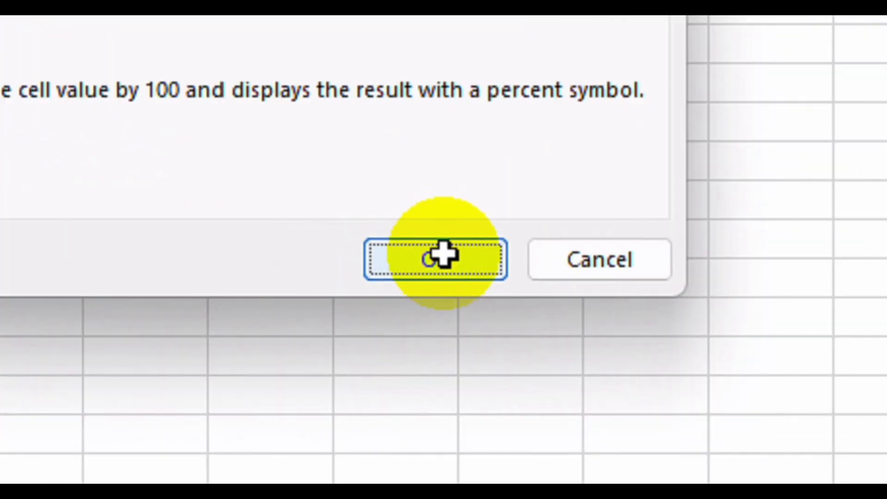
left_click(442, 254)
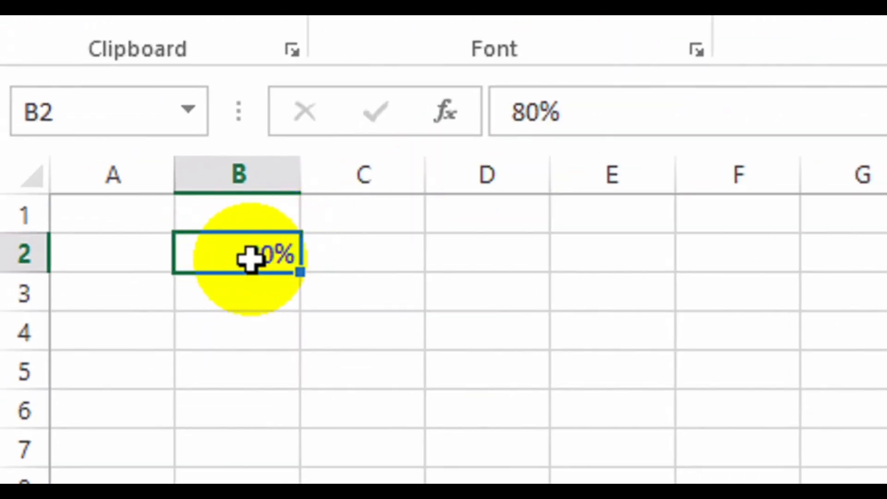
Reopen Format Cells for B2 to confirm the Percentage format, then close it.
right_click(250, 259)
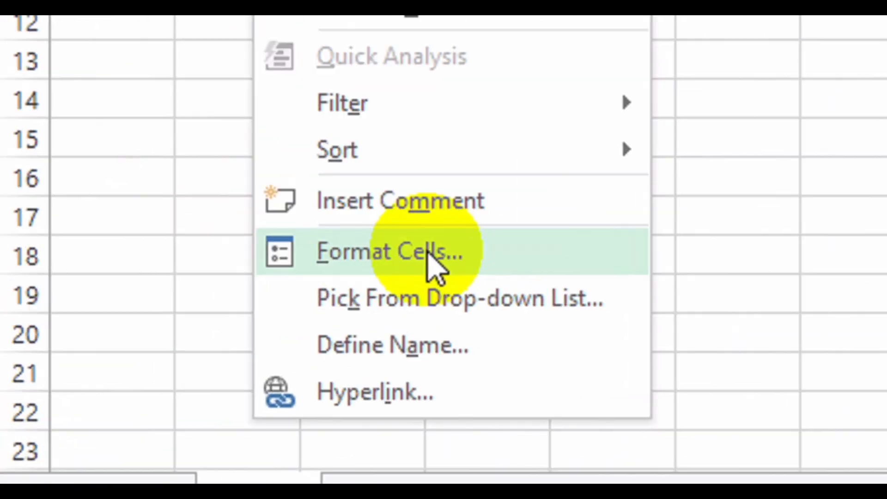
left_click(428, 258)
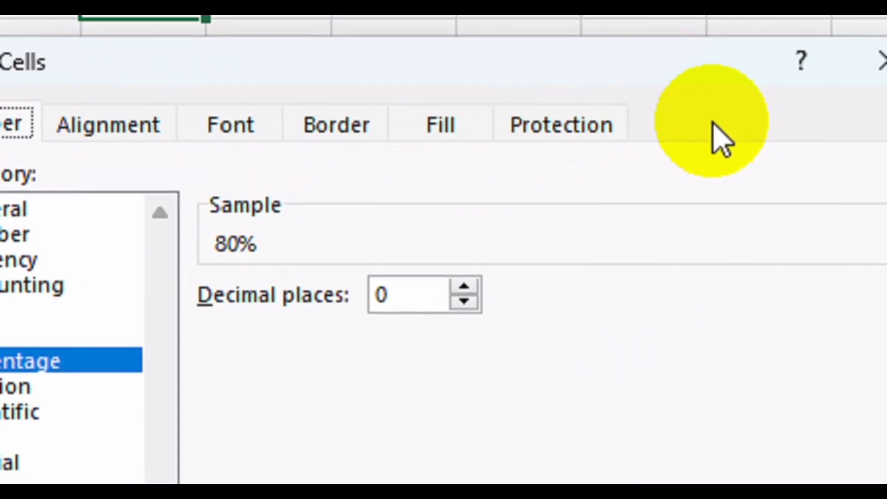
left_click(327, 191)
left_click(667, 134)
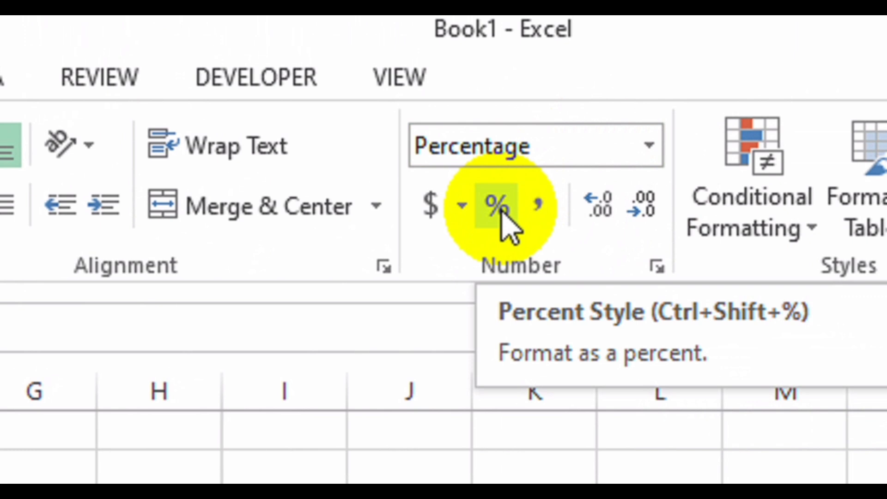
Enter 0.8 in C2 and apply Percent Style so it shows 80%.
left_click(503, 210)
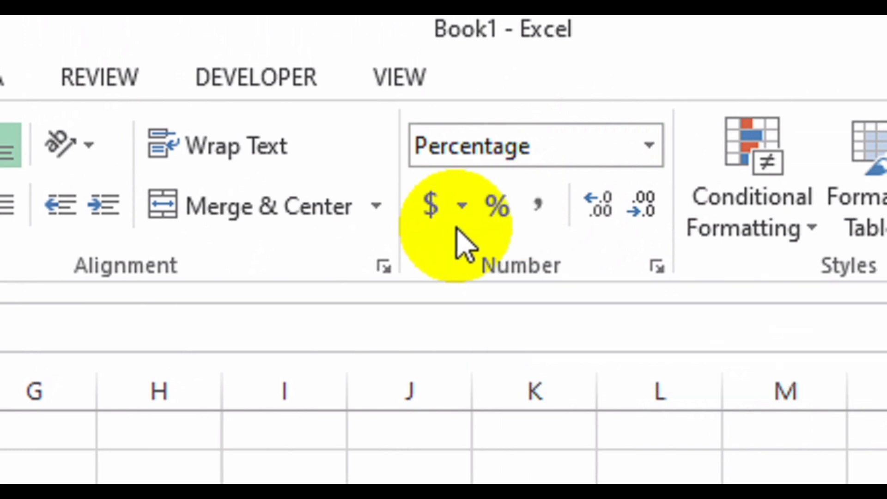
left_click(221, 365)
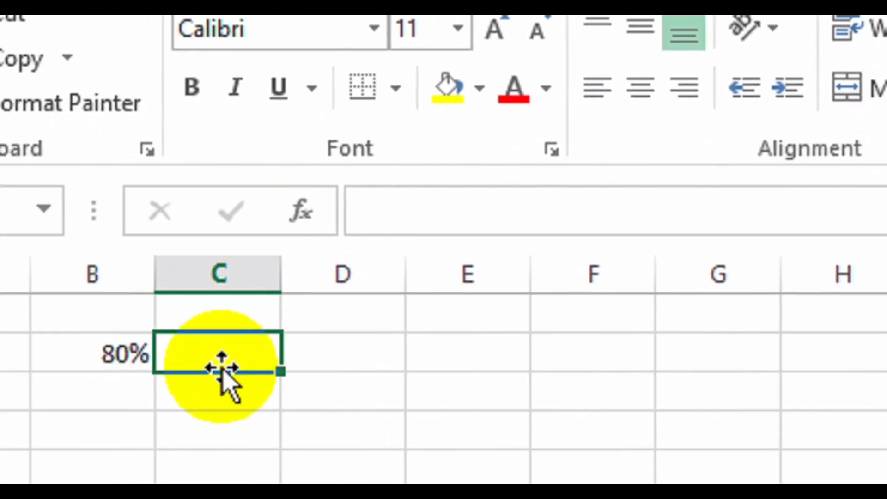
type("0.8")
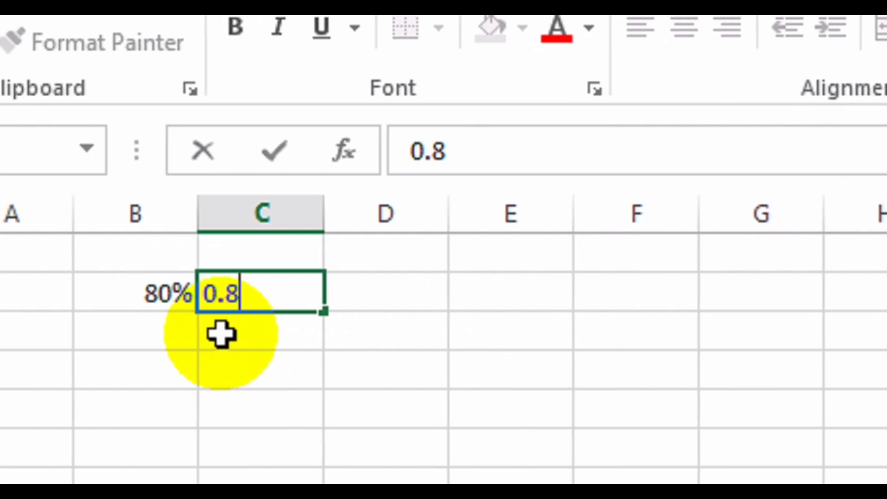
left_click(274, 298)
key("Return")
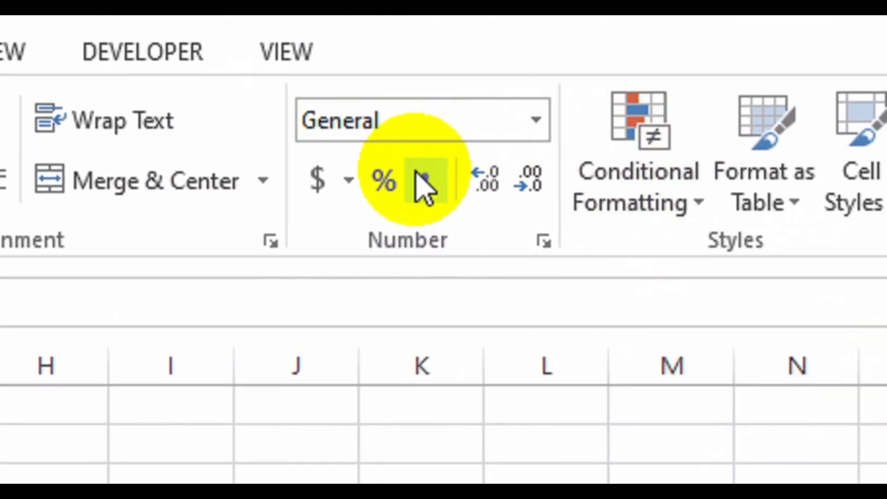
left_click(384, 181)
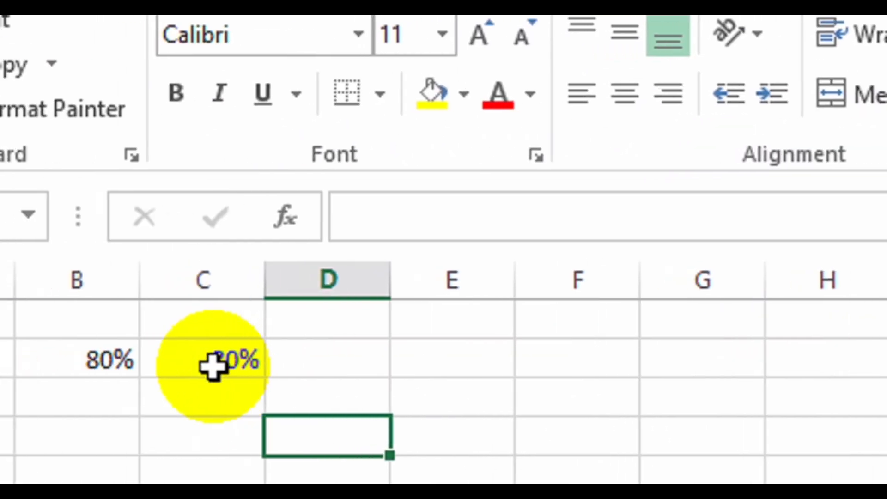
left_click(220, 362)
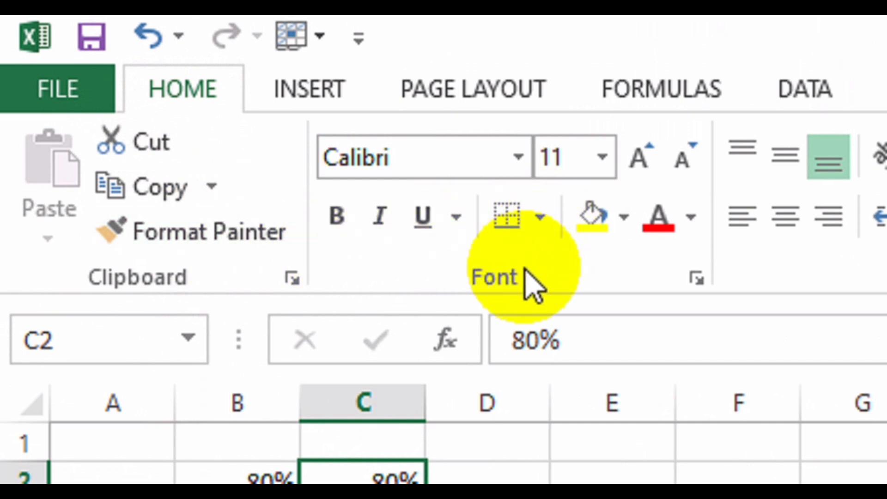
Give C2 a thick box border, blue Accent 1 darker text and a gold fill.
left_click(538, 222)
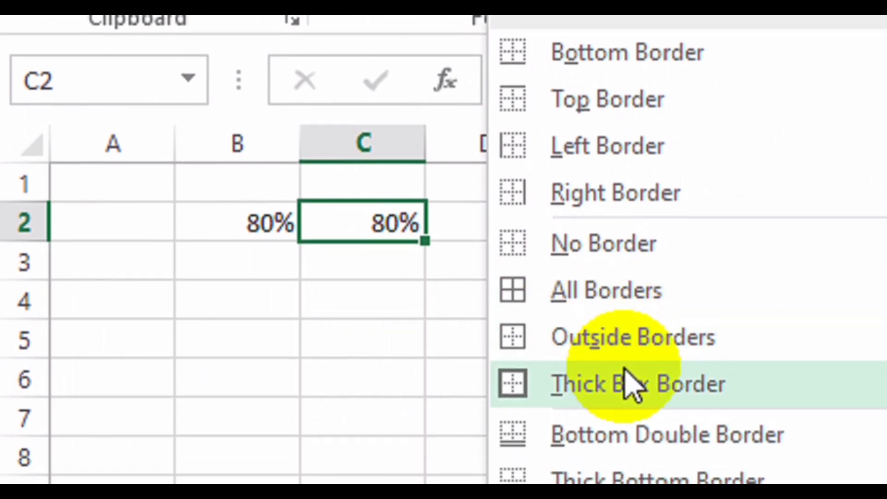
left_click(675, 399)
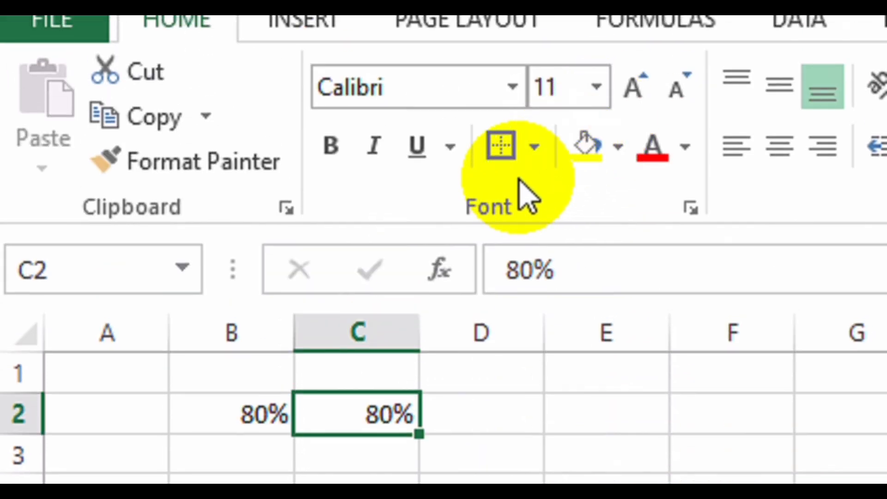
left_click(618, 148)
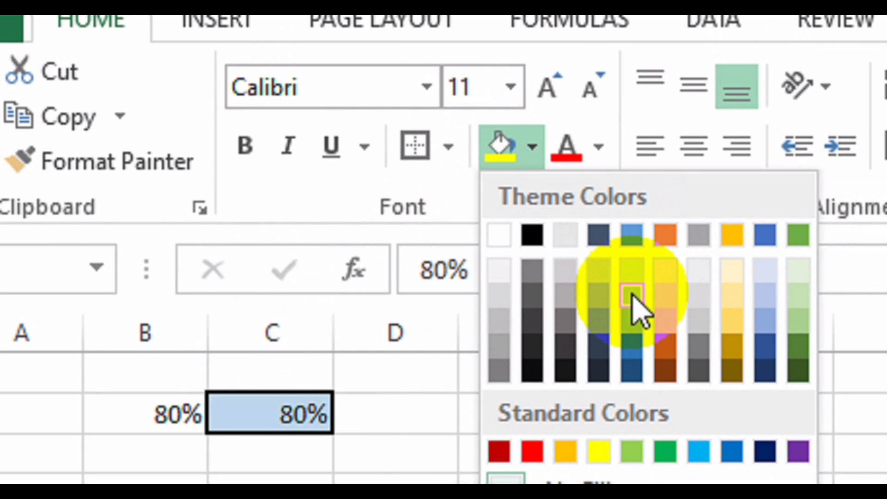
left_click(599, 147)
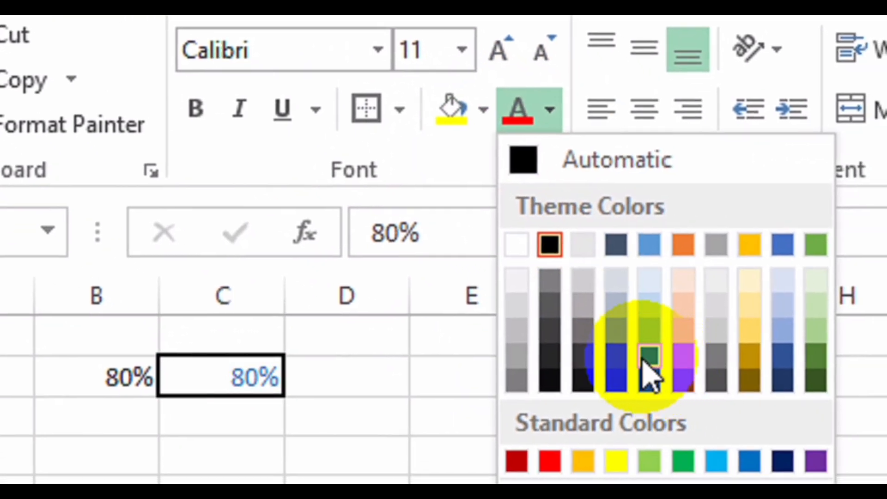
left_click(652, 370)
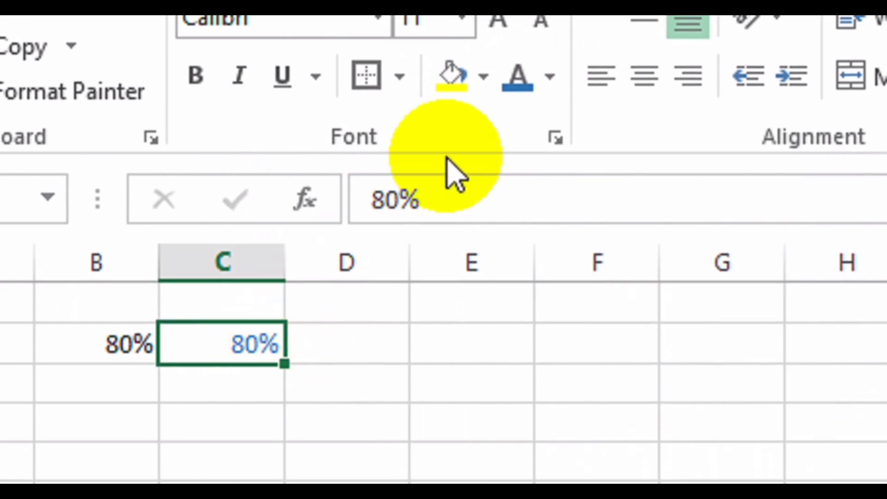
left_click(484, 77)
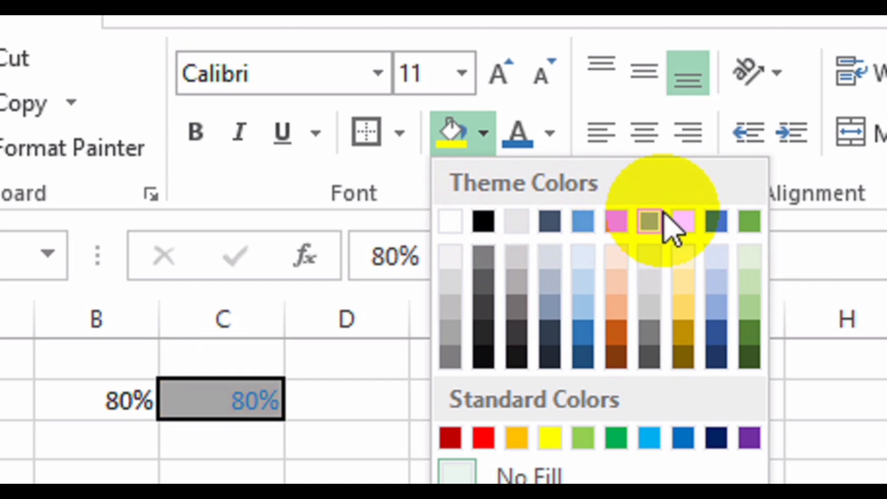
left_click(674, 230)
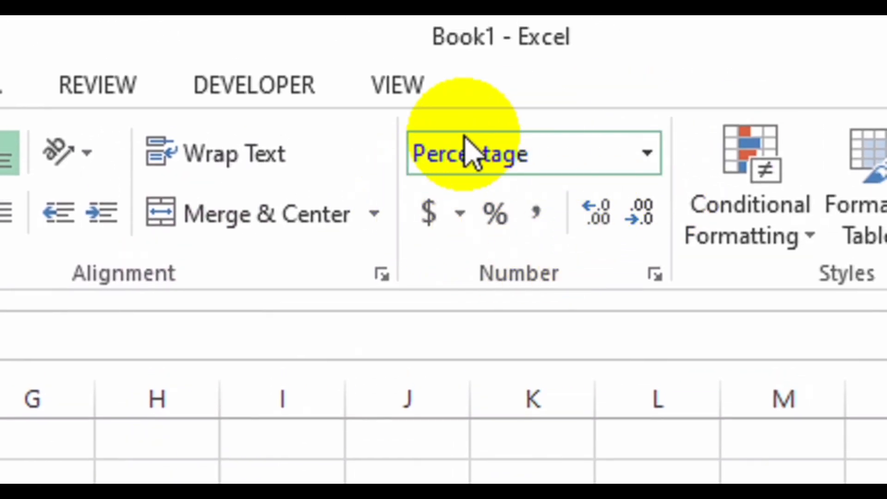
left_click(459, 217)
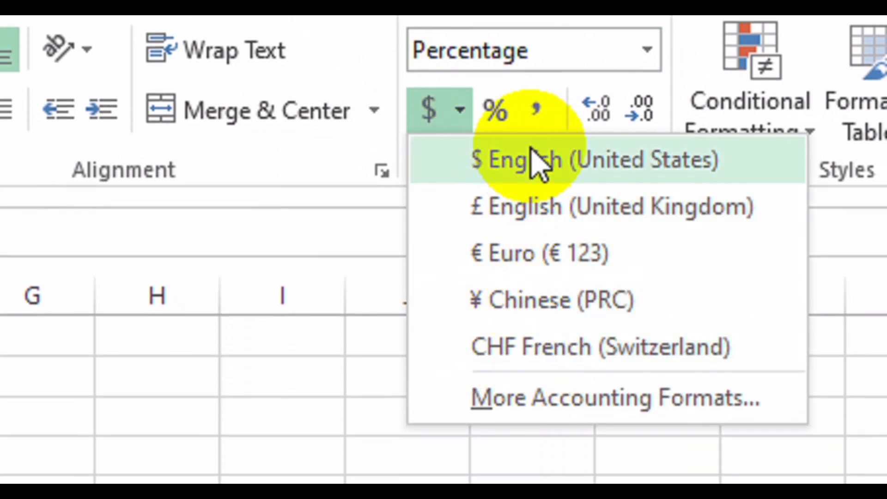
left_click(505, 140)
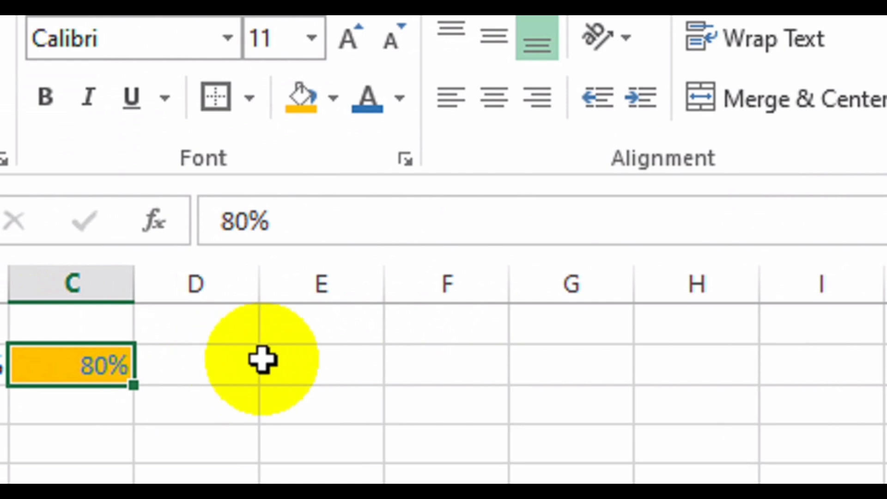
left_click(323, 364)
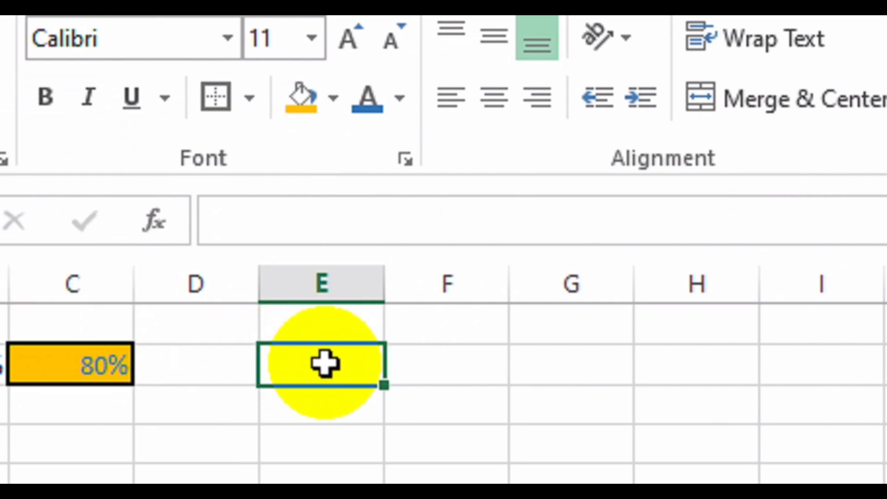
Enter 2.175 in E2, adjust its decimal display to show 2, and begin =3* in F2.
type("2.175")
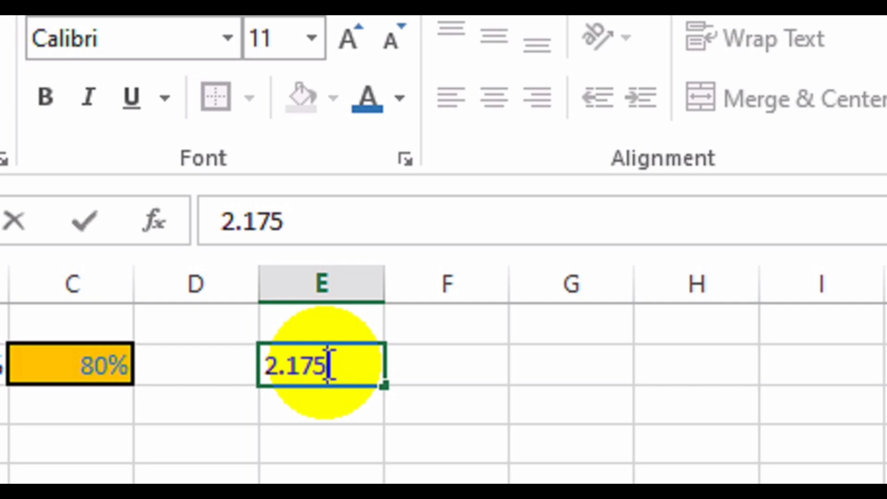
key("Return")
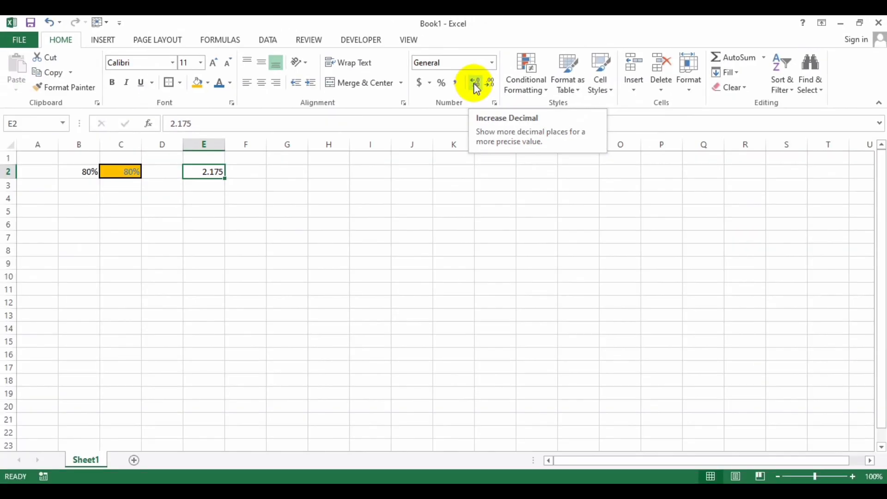
left_click(474, 84)
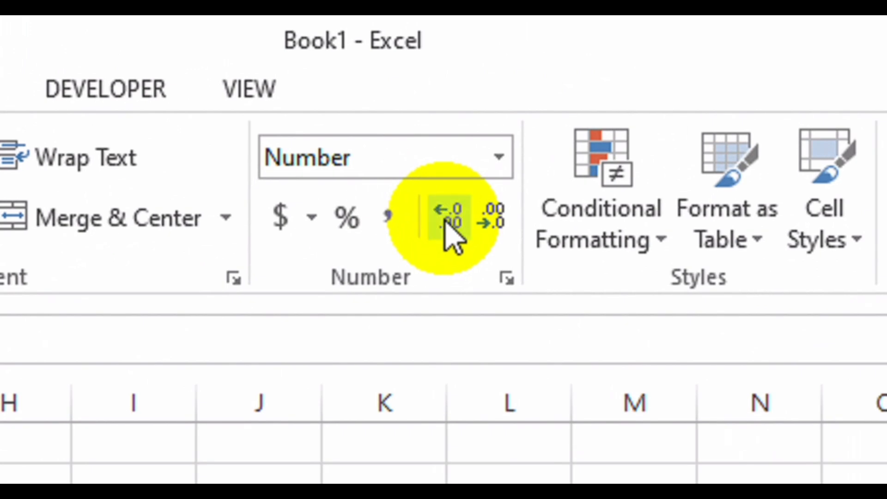
left_click(445, 222)
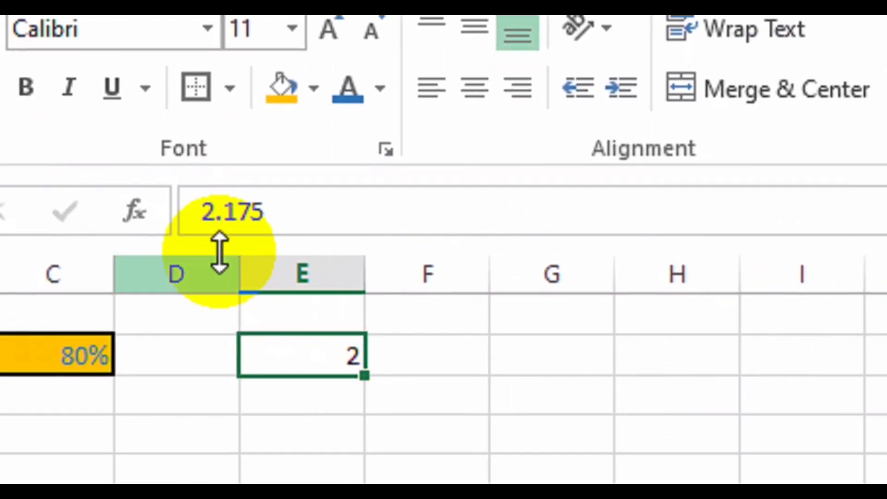
left_click(445, 355)
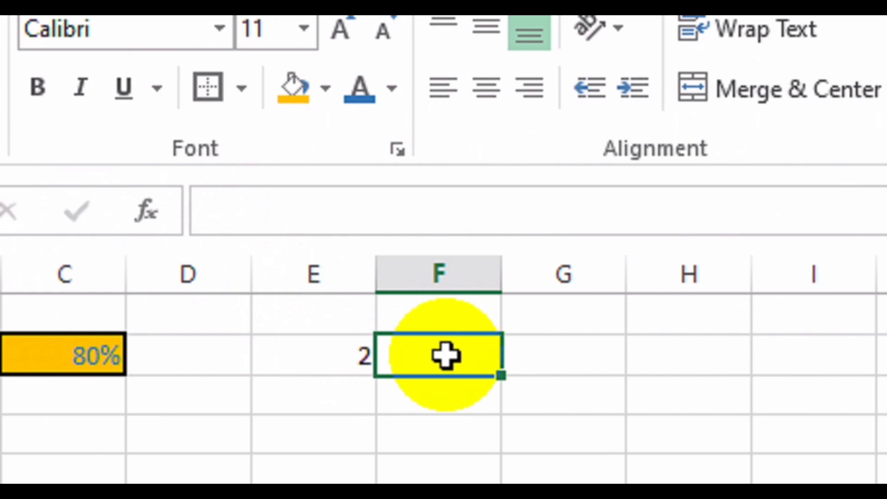
type("=")
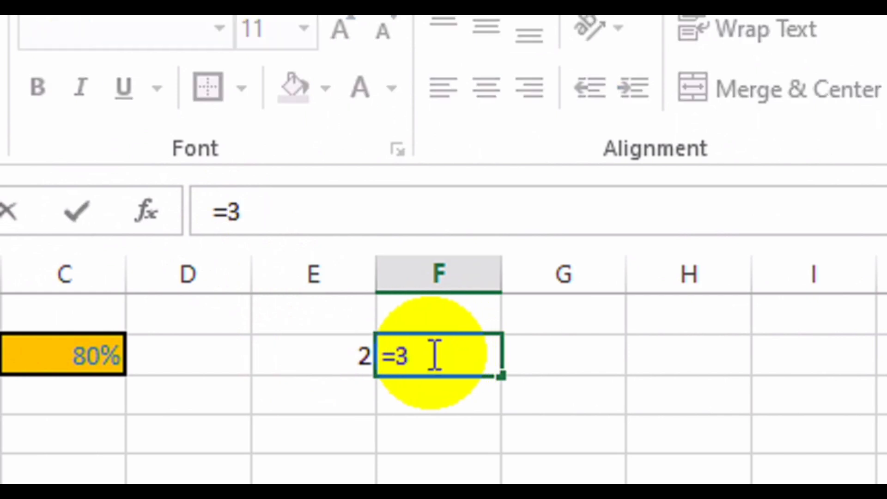
type("3*")
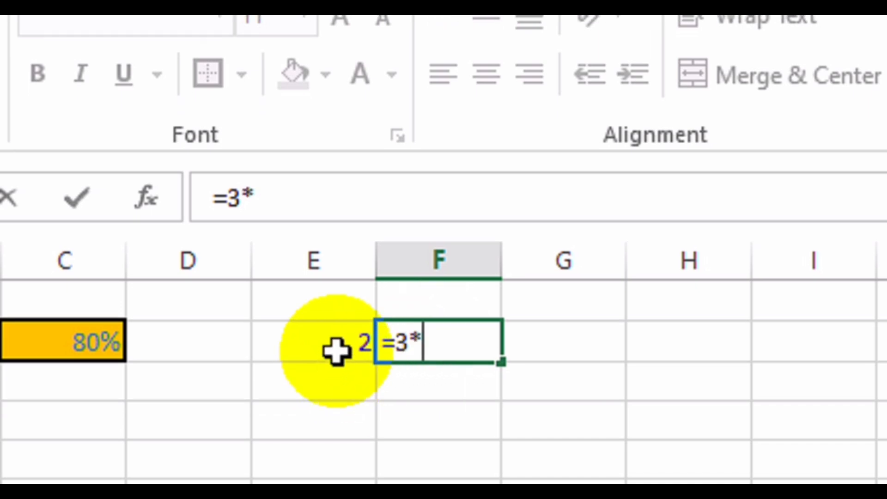
Complete F2 as =3*E2 (6.525) and reduce it to one decimal, showing 6.5.
left_click(336, 351)
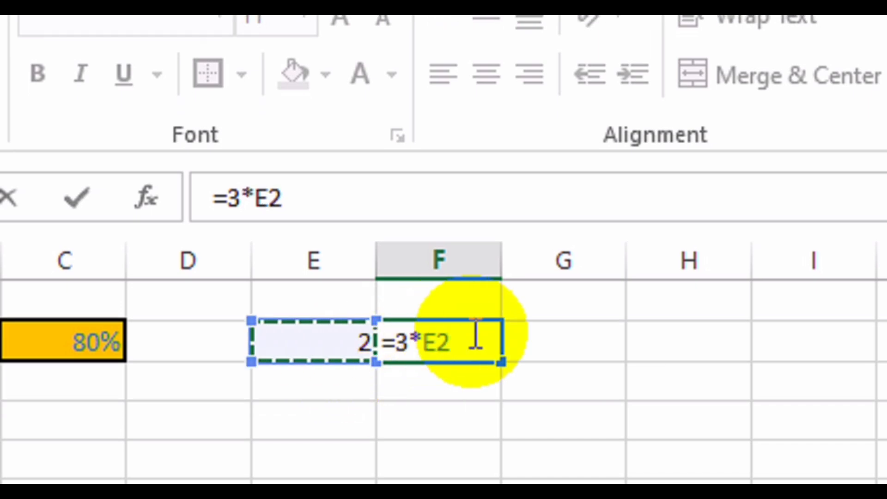
key("Return")
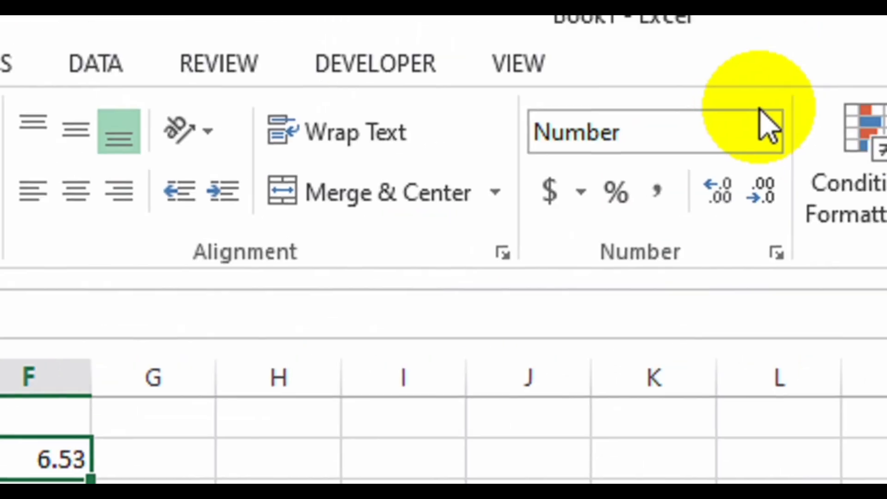
left_click(647, 217)
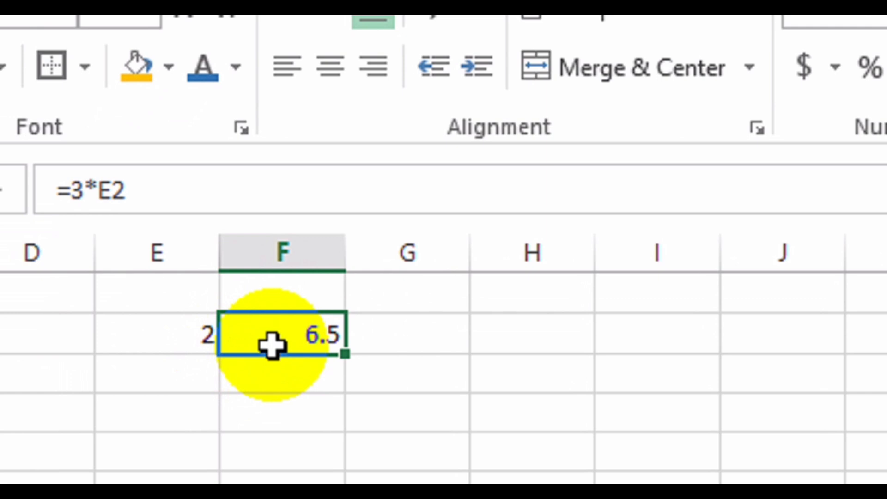
right_click(318, 342)
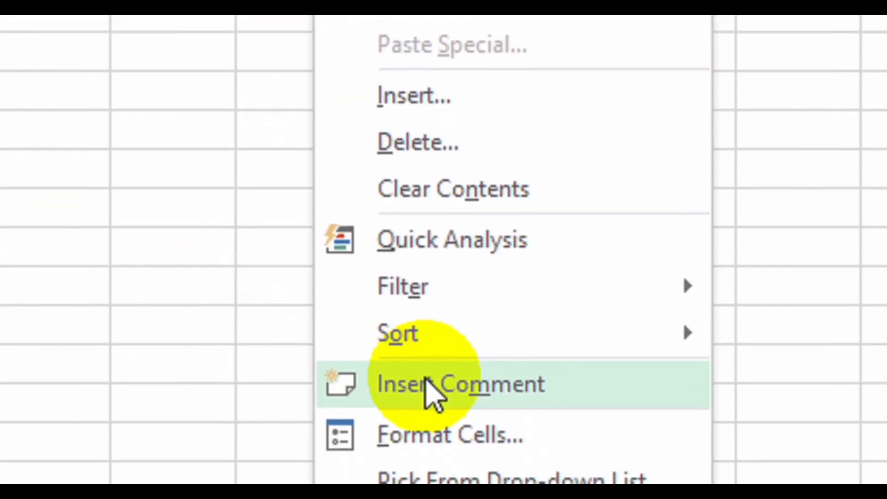
left_click(450, 369)
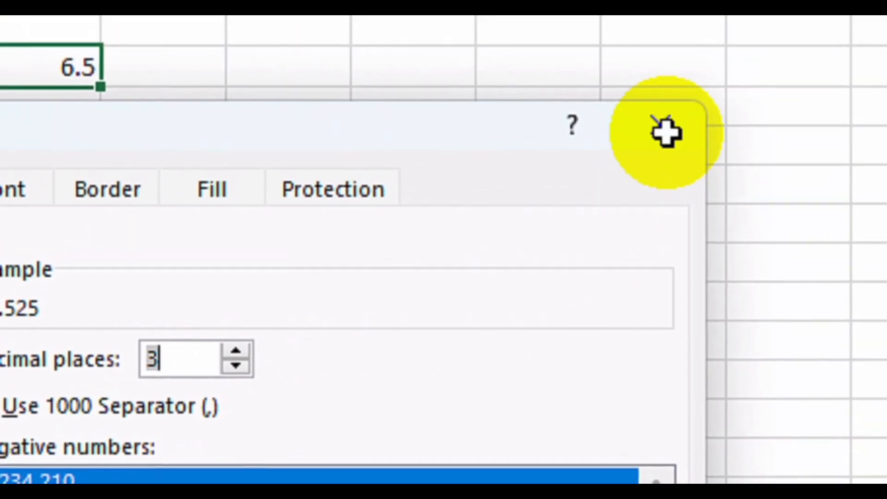
left_click(664, 127)
left_click(666, 187)
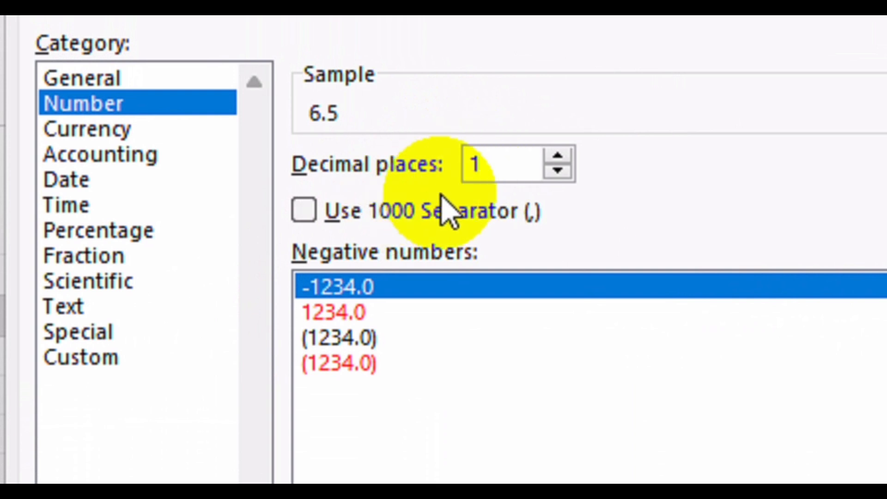
left_click(305, 214)
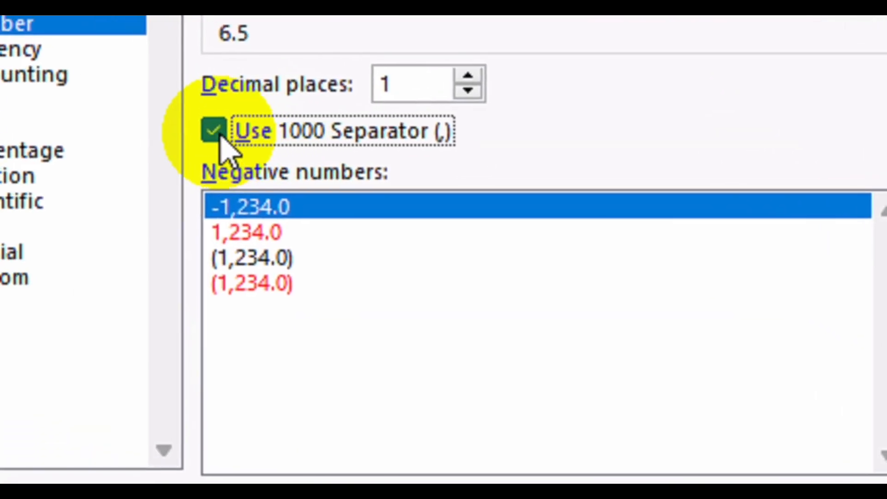
left_click(113, 96)
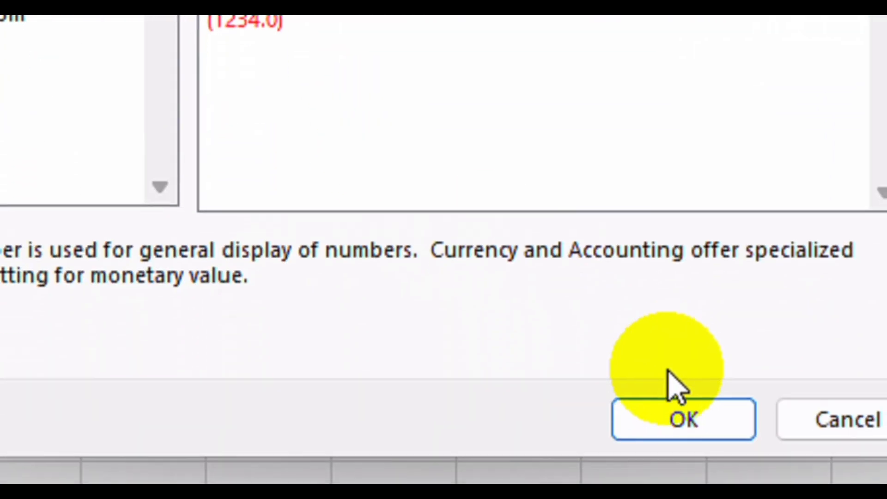
left_click(671, 370)
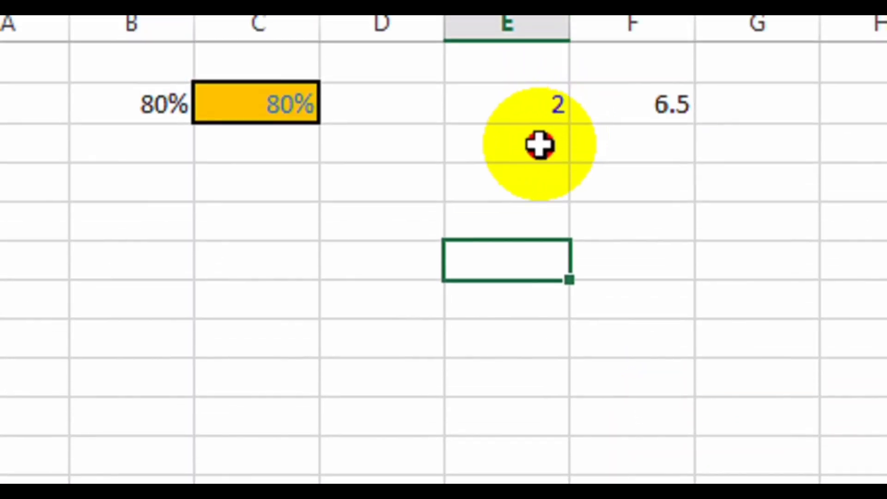
Enter 15, 20, 37, 52 and 67 down column E starting at E4.
left_click(538, 21)
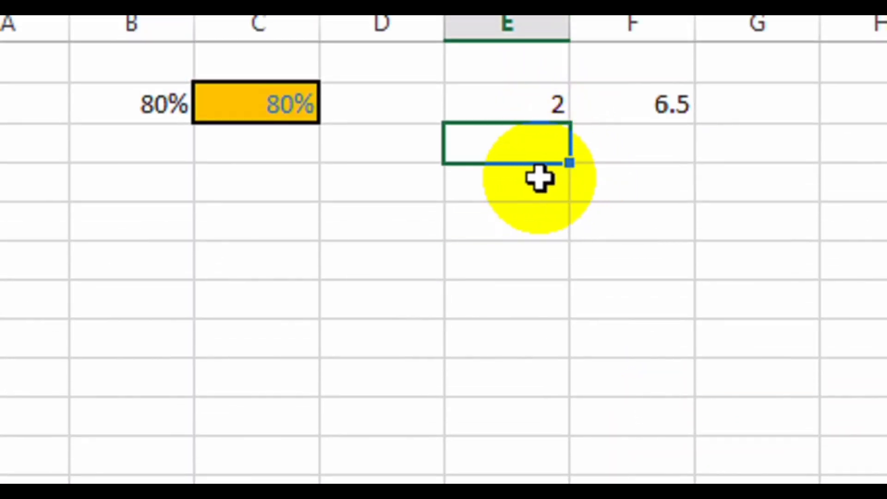
left_click(530, 187)
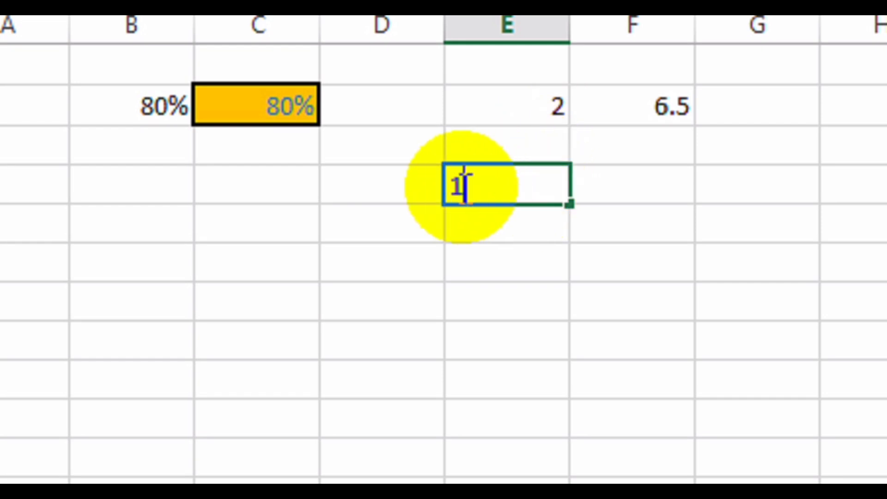
type("15")
key("Return")
type("20")
key("Return")
type("3")
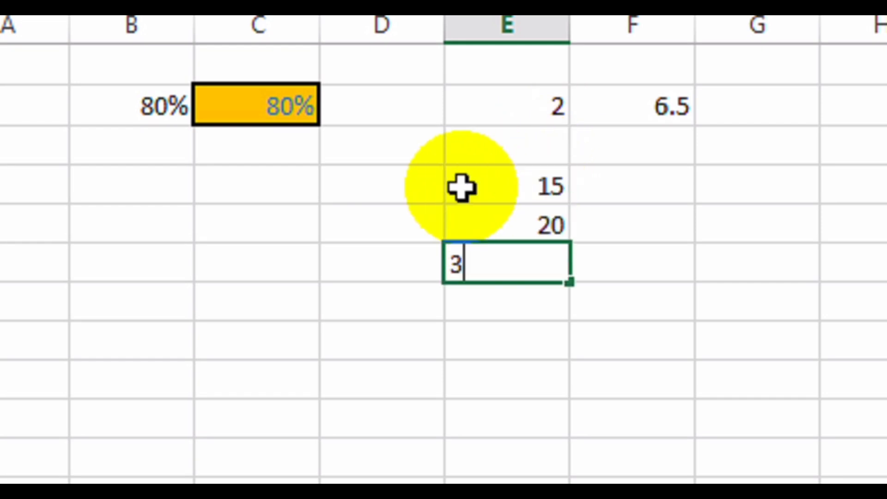
type("7")
key("Return")
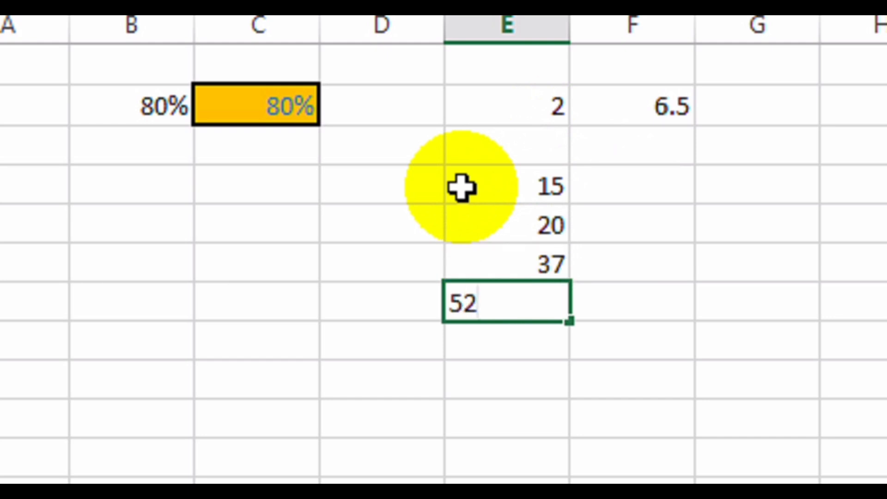
key("Return")
key("Return")
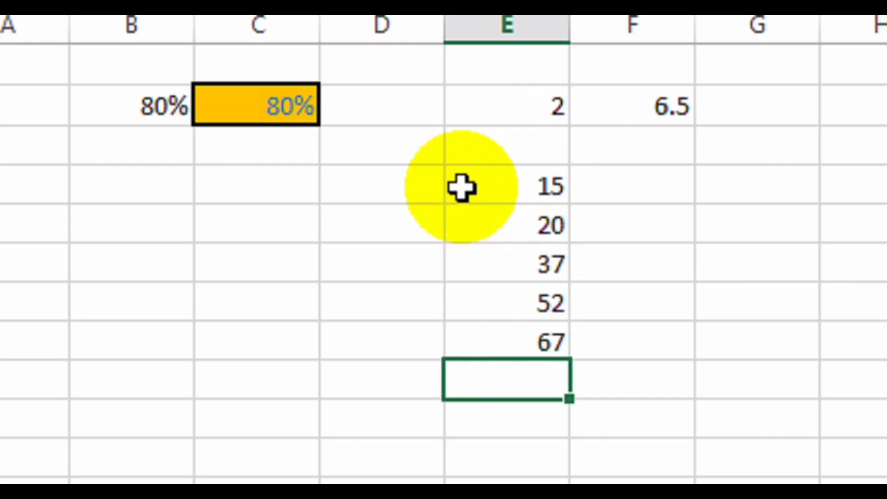
Enter =E4/7 in F4 and fill it down to F8.
left_click(661, 186)
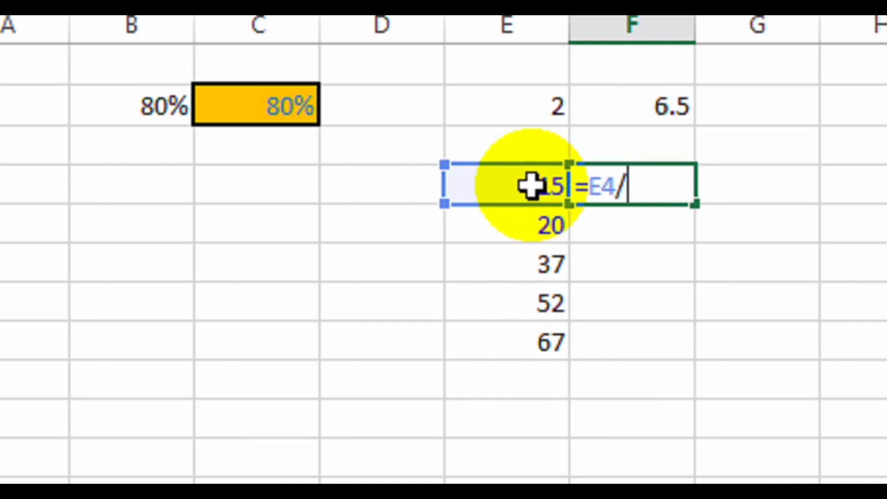
key("Return")
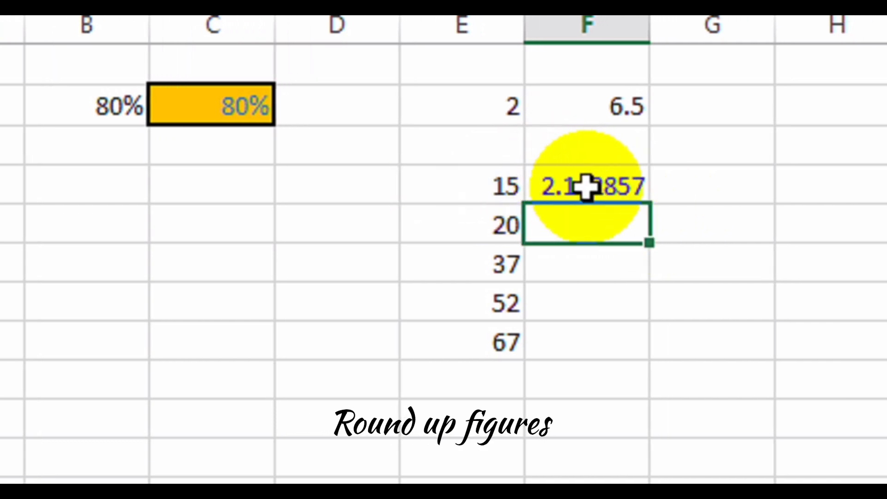
left_click(623, 187)
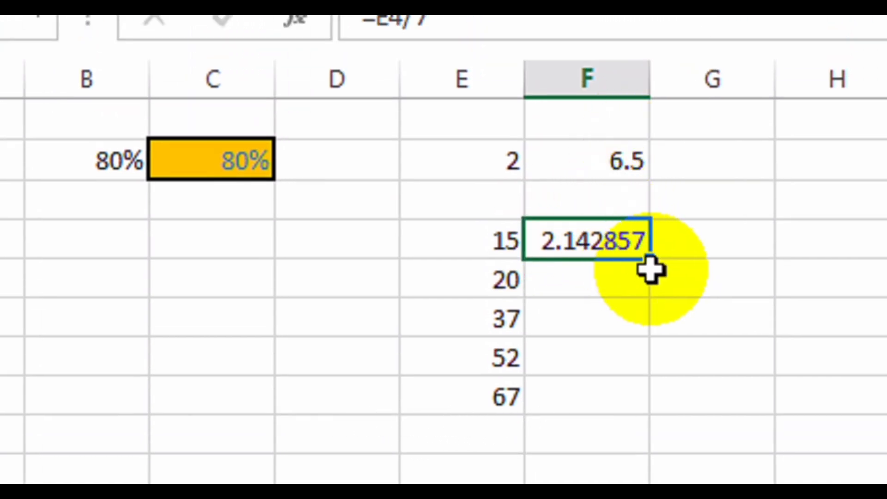
left_click_drag(651, 270, 655, 412)
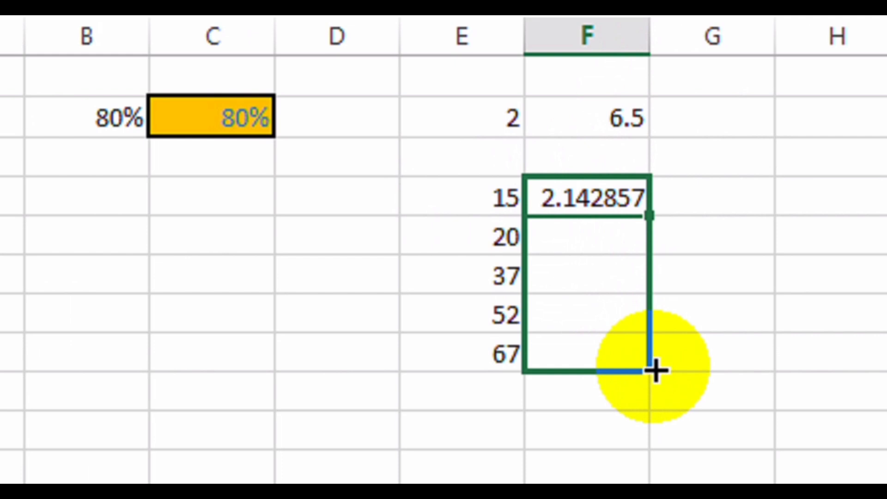
left_click_drag(656, 370, 656, 370)
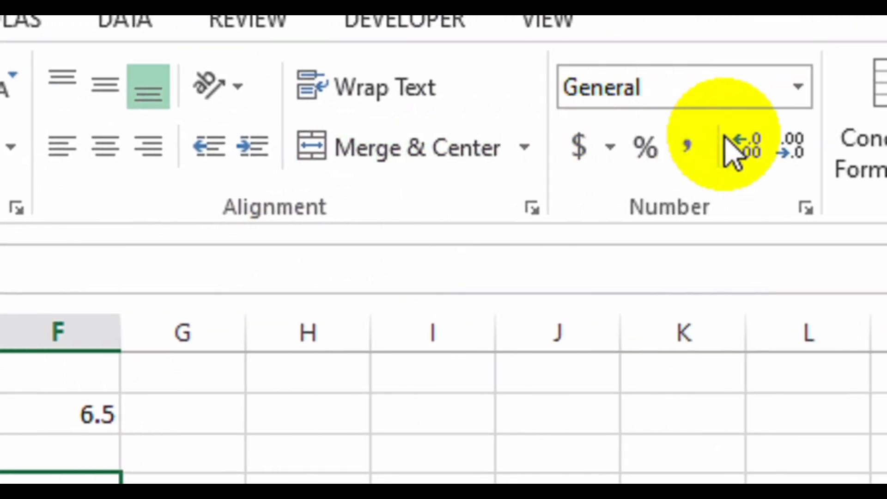
Adjust the F4:F8 quotients to display one decimal place (2.1 to 9.6).
left_click(739, 145)
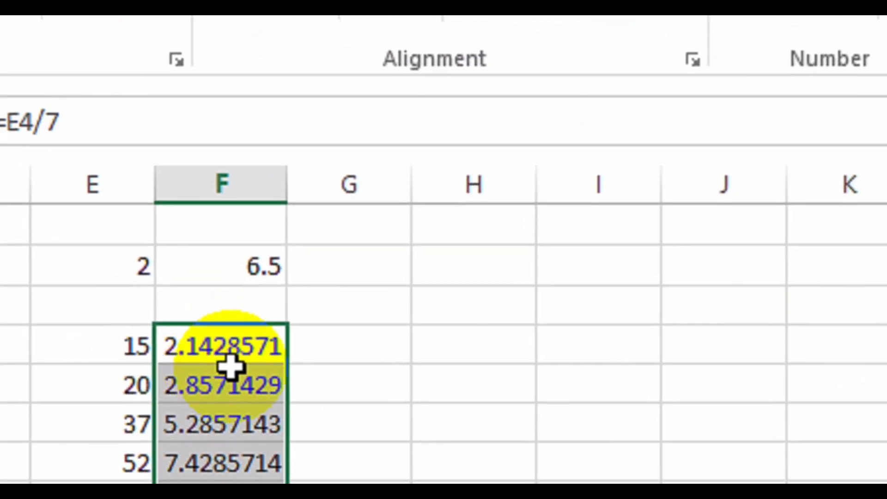
left_click(672, 133)
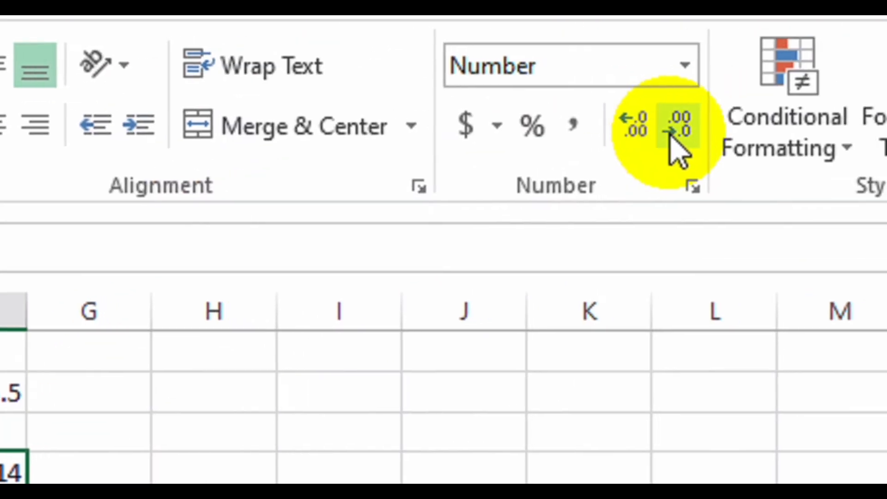
left_click(672, 133)
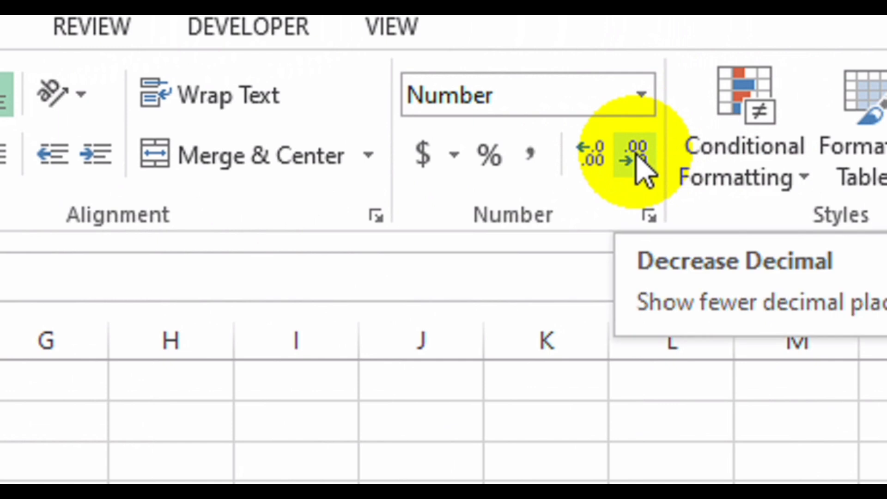
left_click(636, 156)
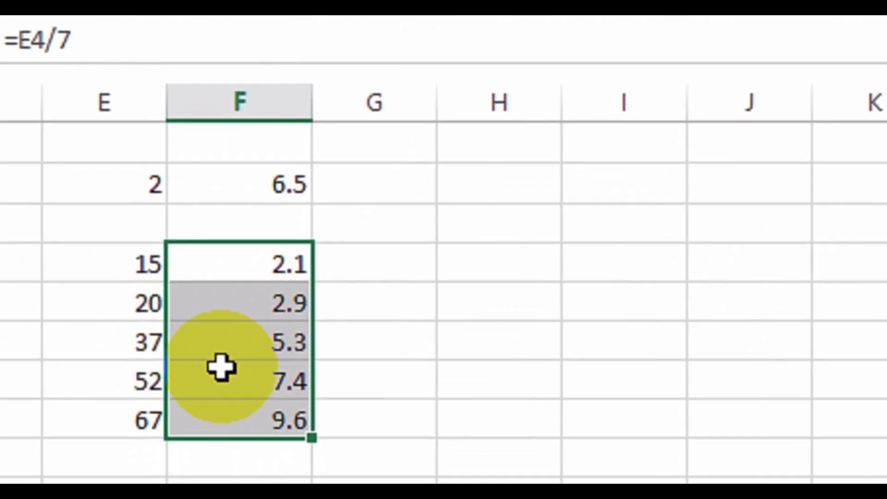
Set F4:F8 to 0 decimal places in Format Cells, then increase the decimals shown.
right_click(227, 355)
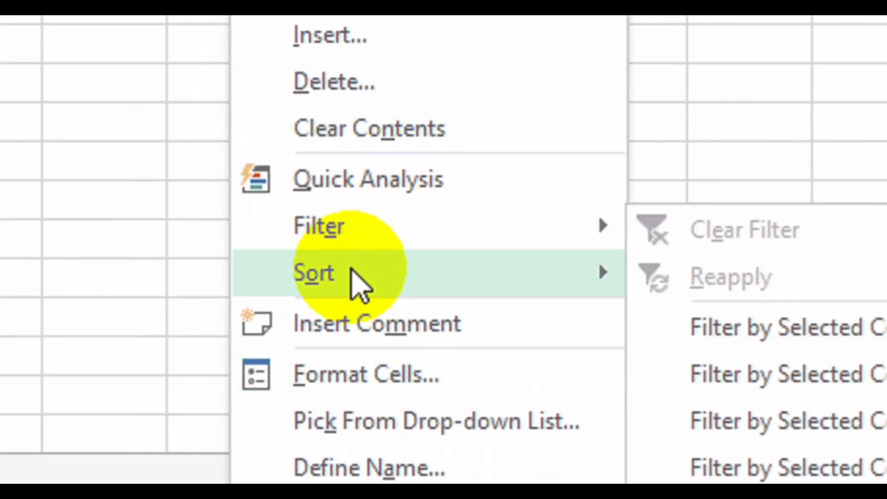
left_click(363, 376)
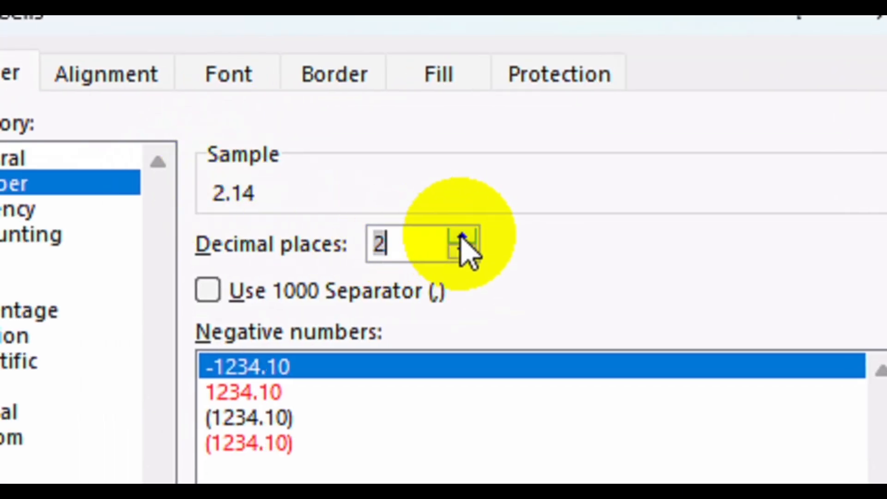
left_click(460, 254)
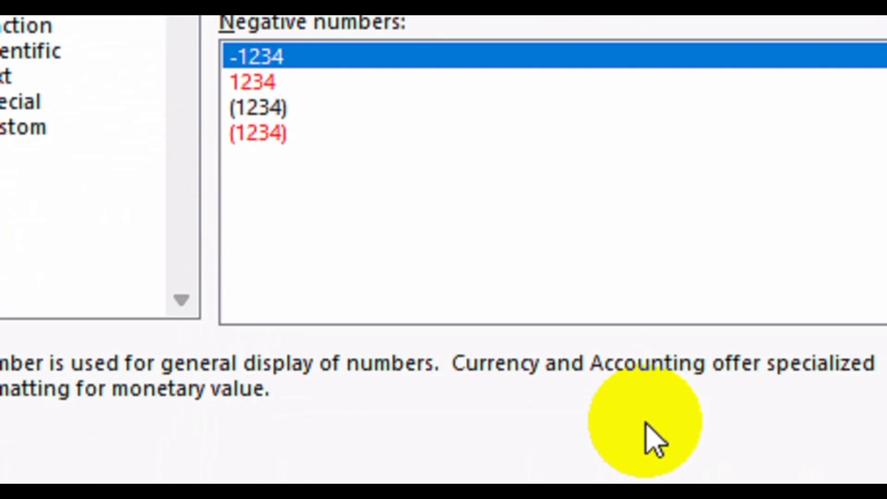
left_click(672, 439)
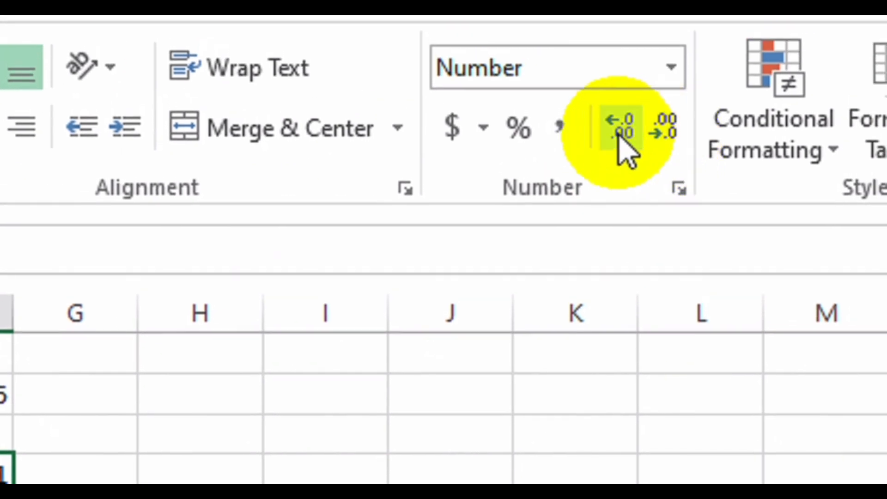
left_click(619, 135)
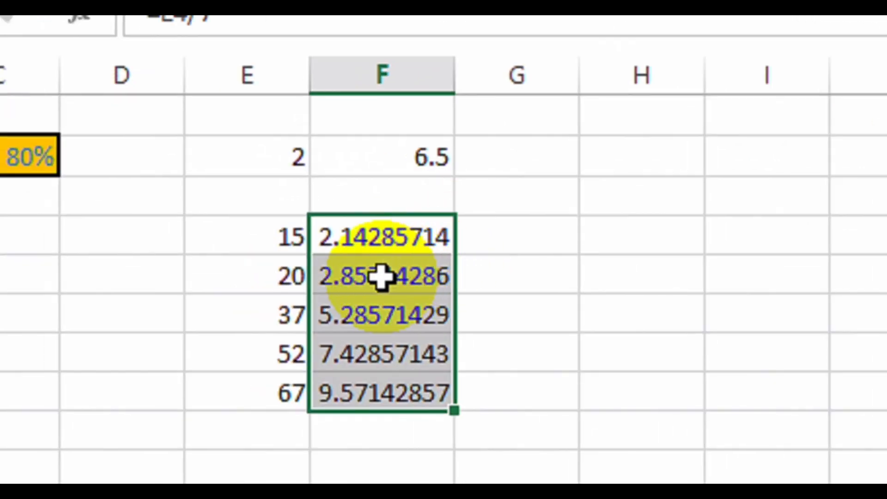
Enter =ROUND(F4,3) in G4 and fill it down to G8.
left_click(513, 236)
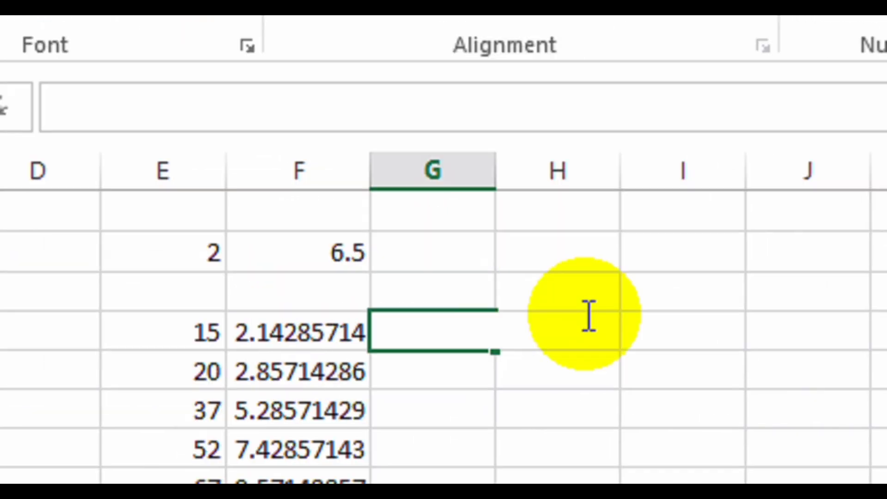
type("=R")
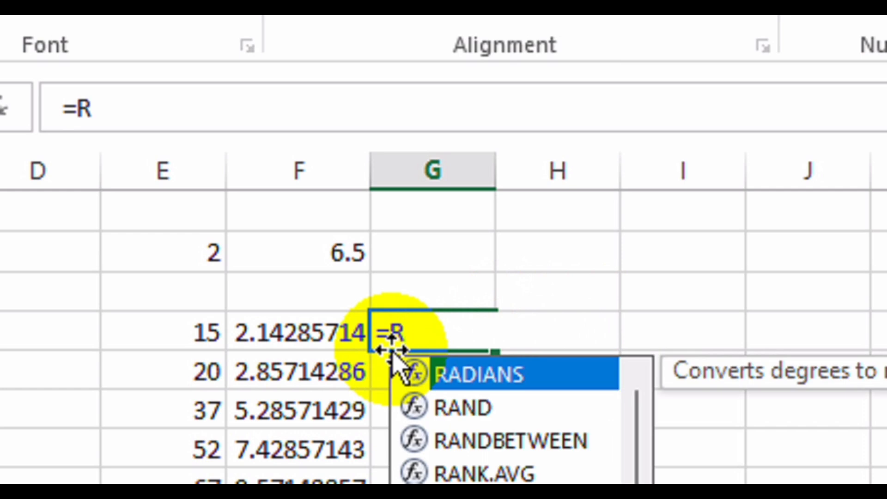
type("OUND")
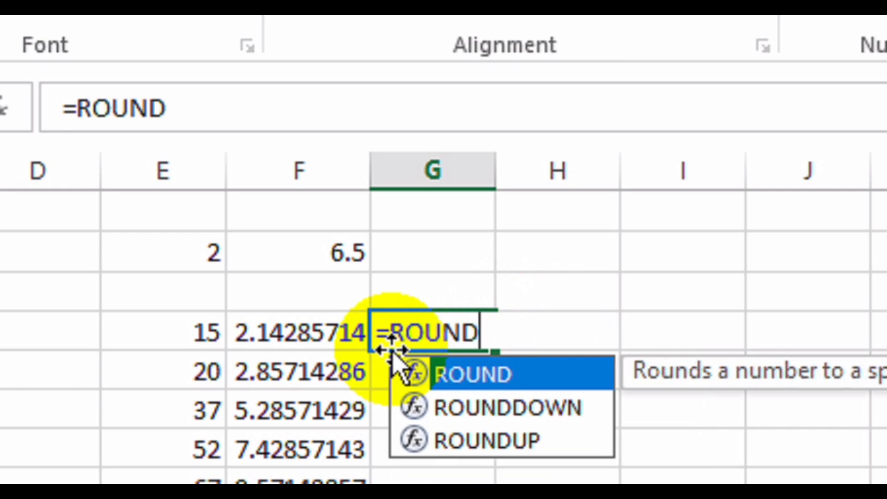
type("(")
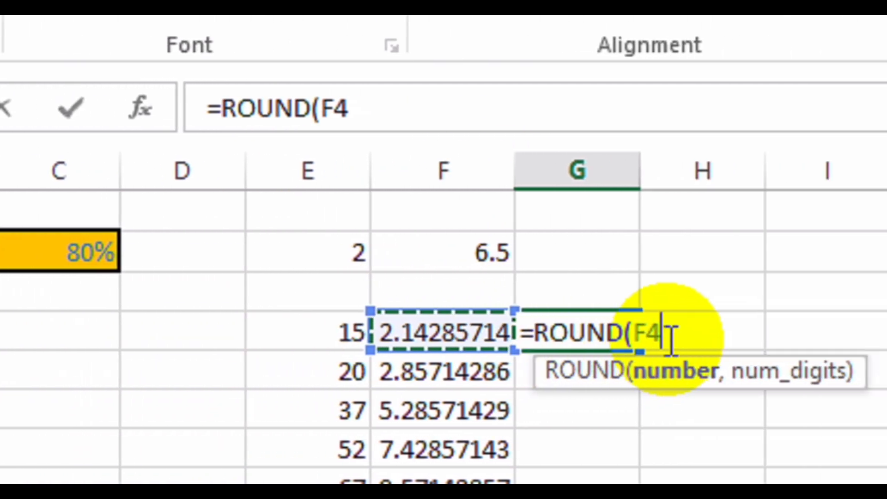
type(",")
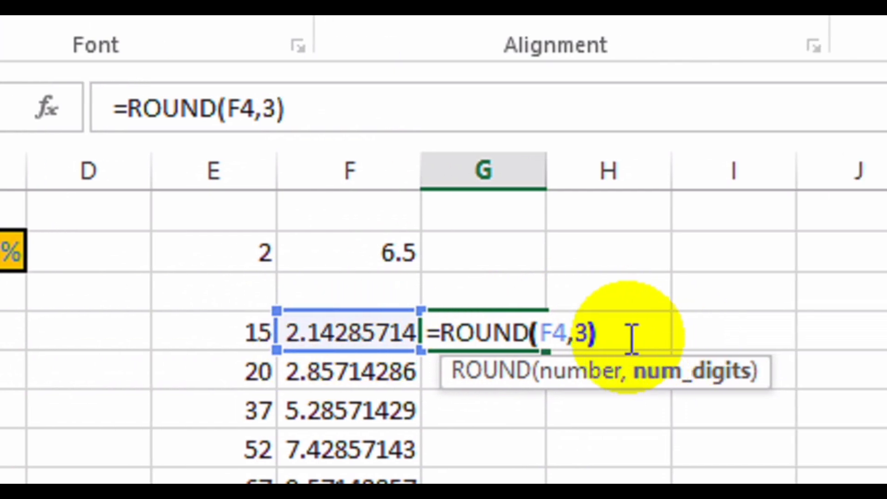
type("3)")
key("Return")
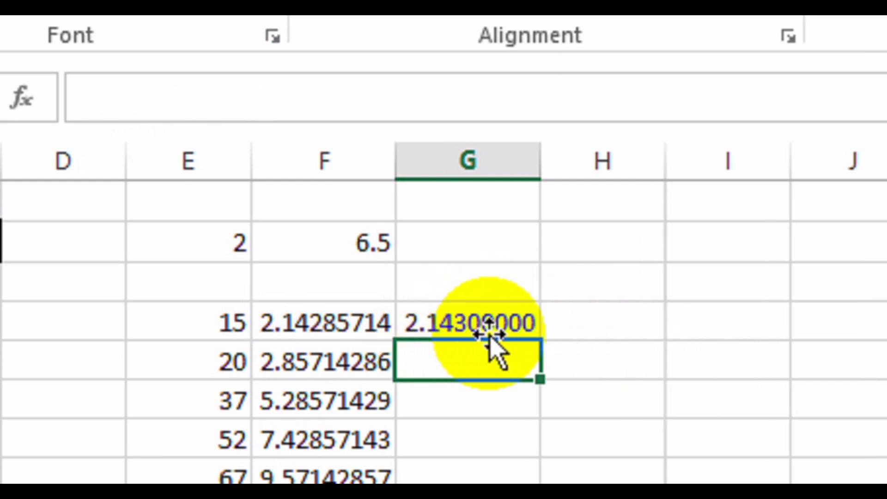
left_click(440, 323)
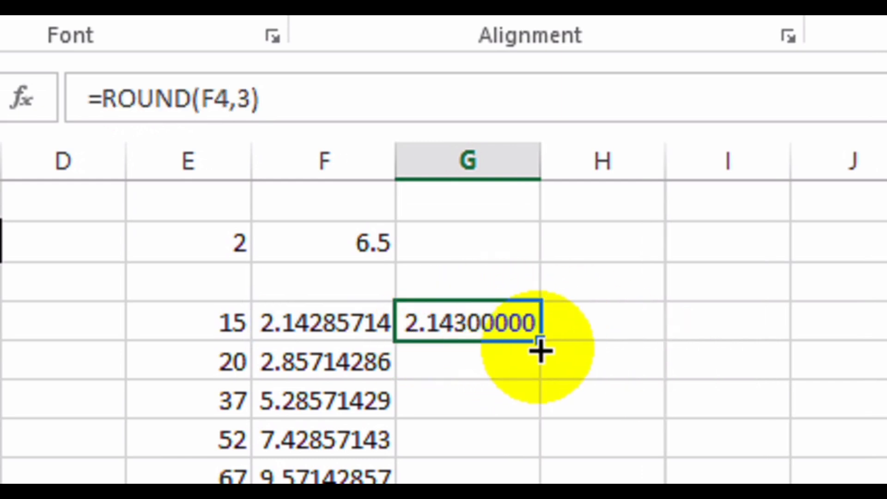
left_click_drag(541, 342, 525, 484)
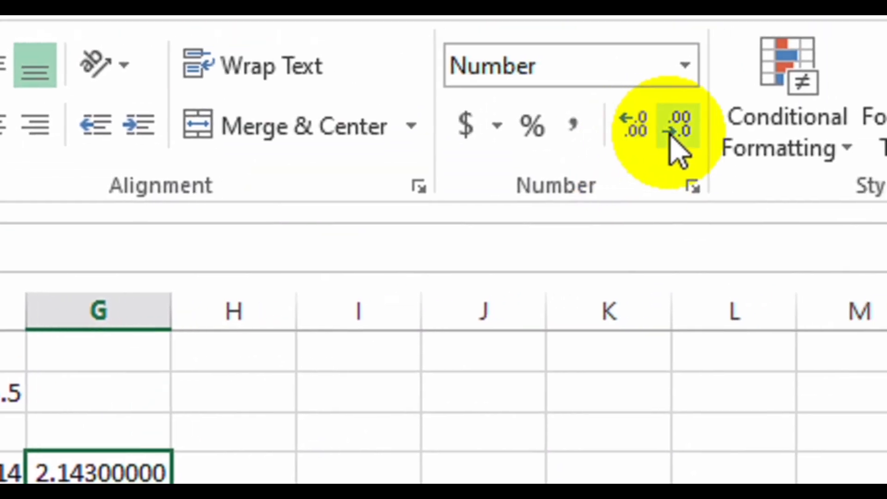
Show G4:G8 to three decimals (2.143 to 9.571) and resize column G to fit.
left_click(670, 127)
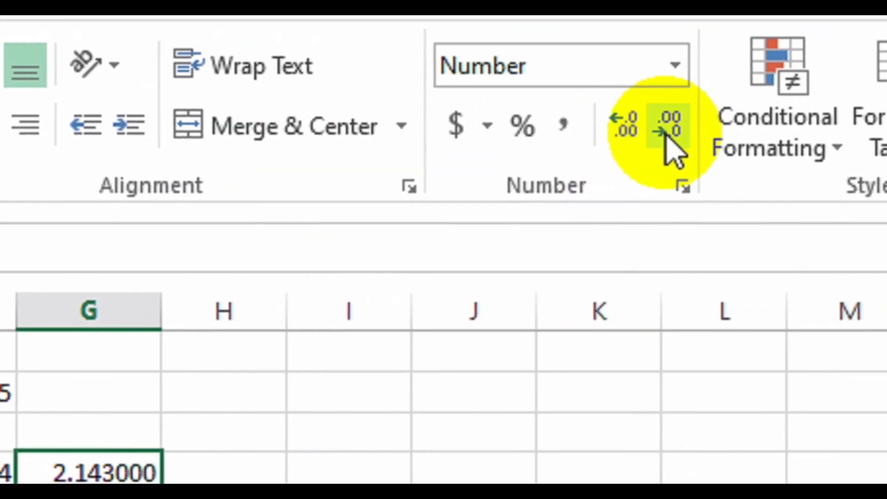
left_click(666, 138)
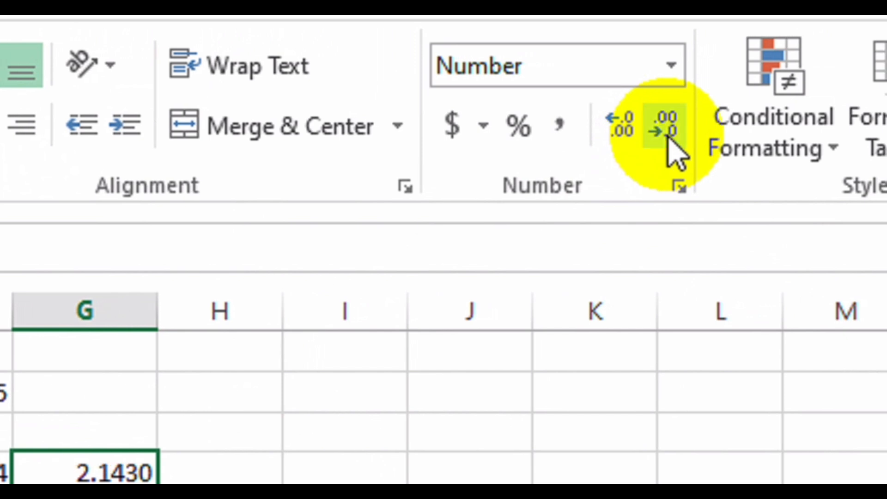
left_click(665, 131)
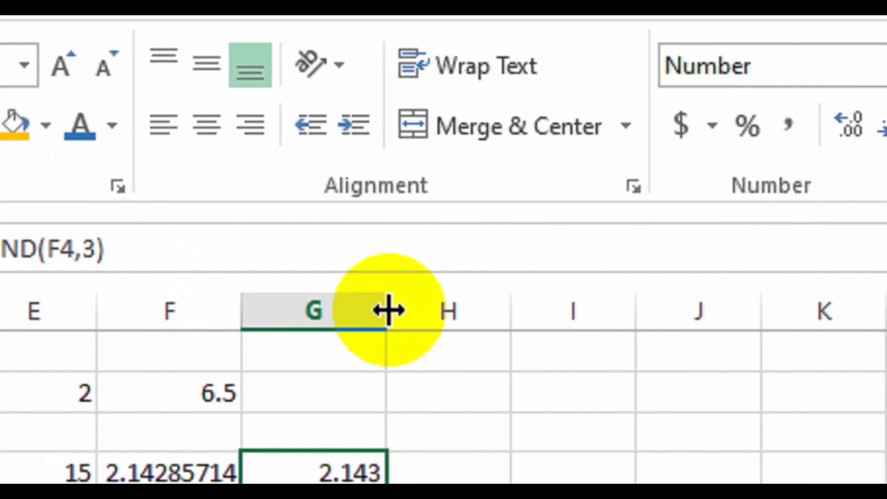
double_click(387, 309)
left_click_drag(280, 471, 279, 498)
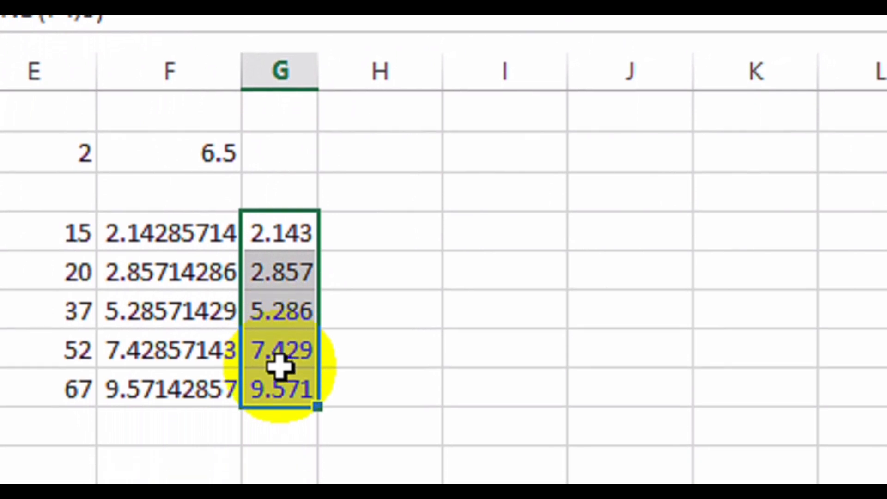
left_click_drag(317, 69, 353, 69)
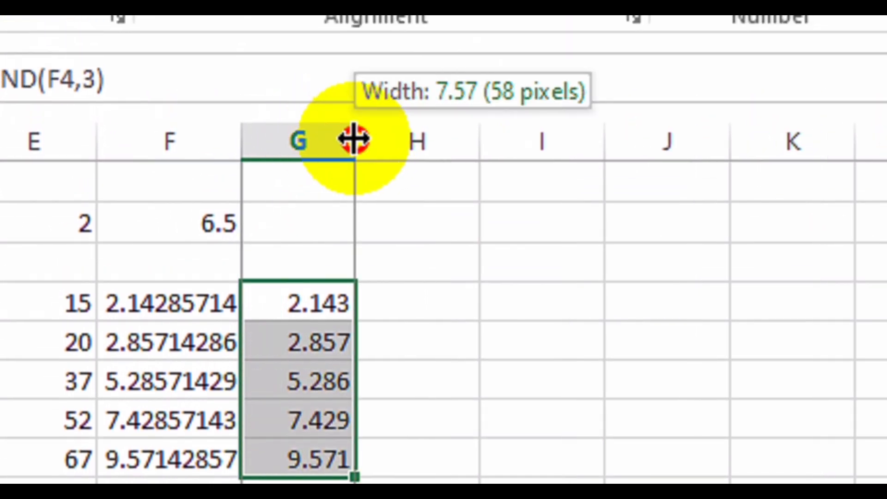
left_click_drag(354, 139, 316, 145)
Enter =TRUNC(F4,3) in H4.
left_click(226, 419)
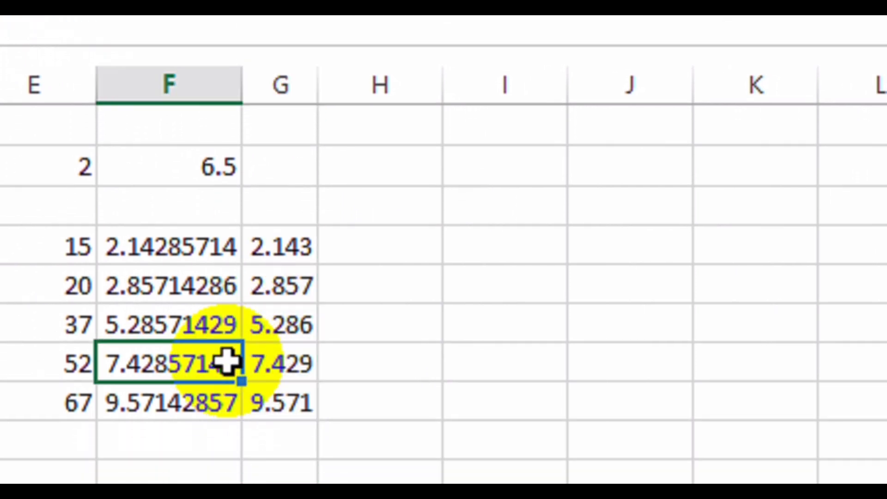
left_click(365, 243)
type("=TRUN")
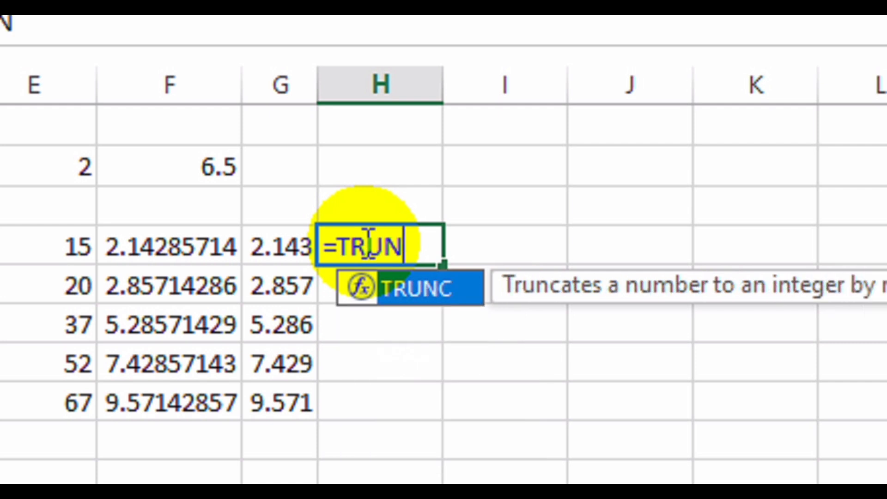
key("Tab")
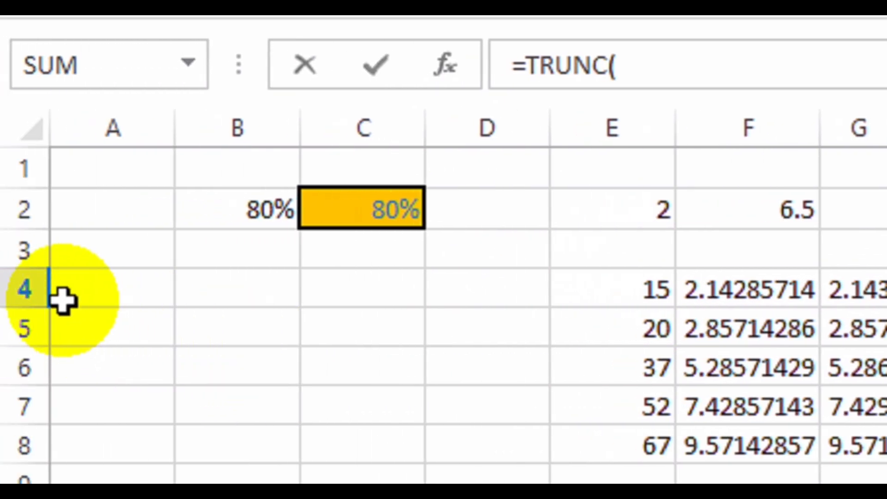
left_click(744, 288)
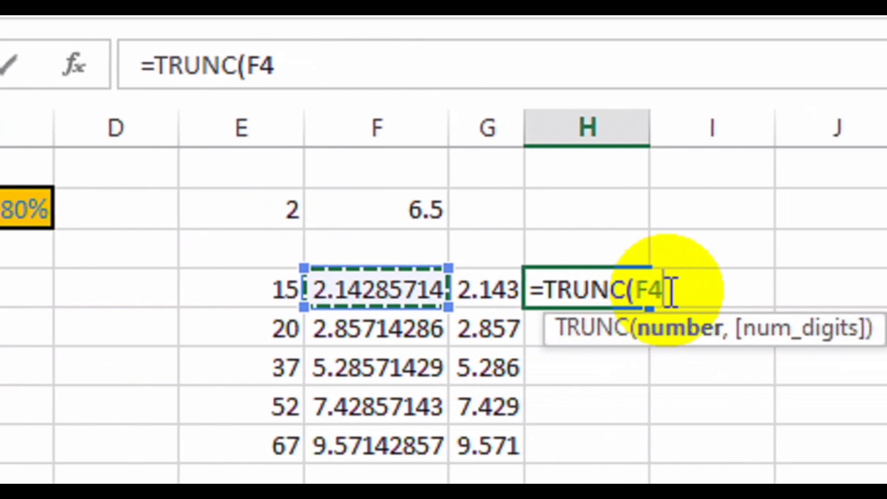
type(",")
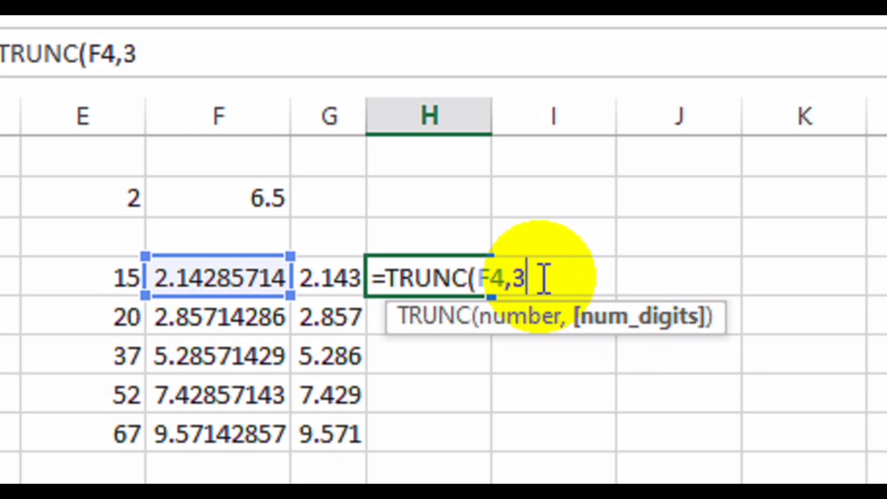
type("3)")
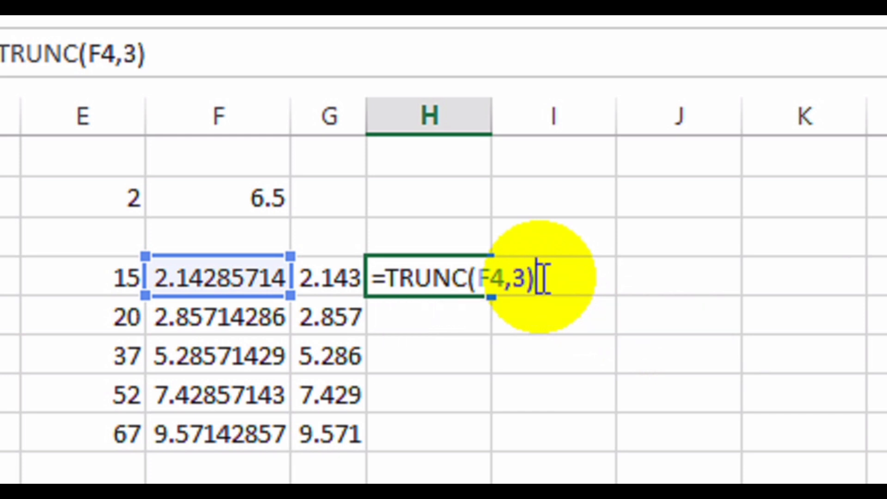
key("Return")
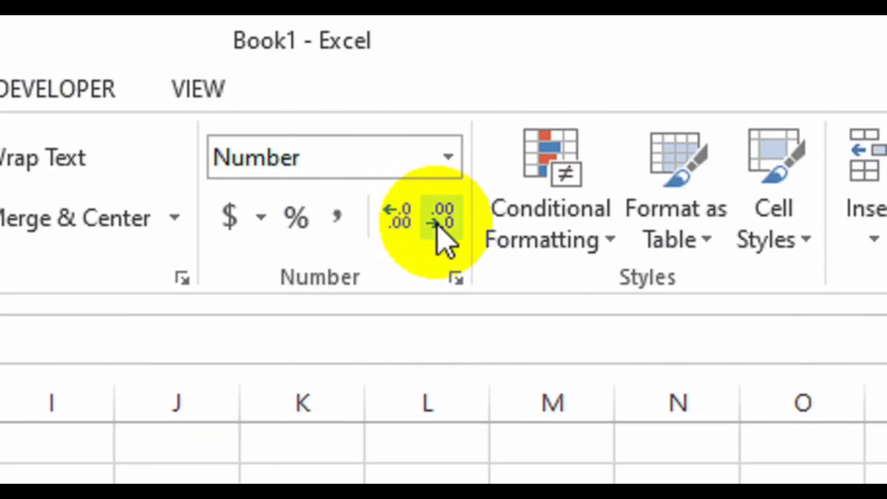
Reduce H4's decimals and fill the TRUNC formula to H8, comparing F4 with H4.
left_click(440, 221)
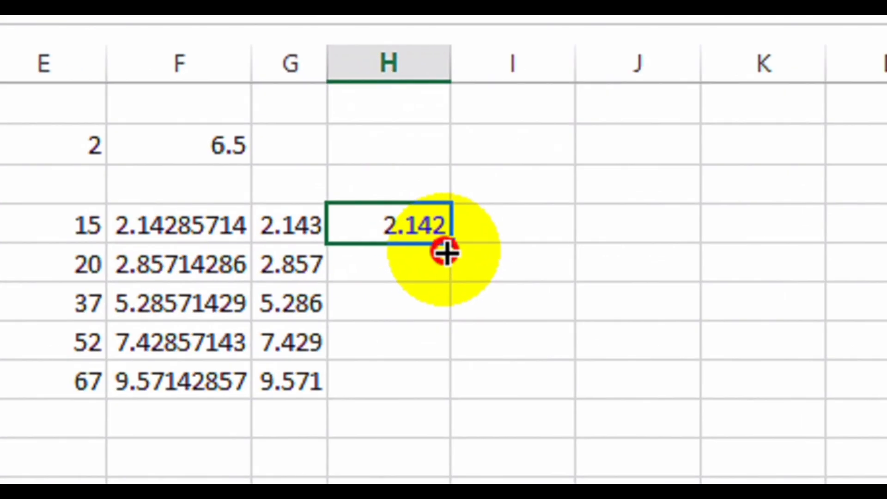
left_click_drag(446, 253, 418, 399)
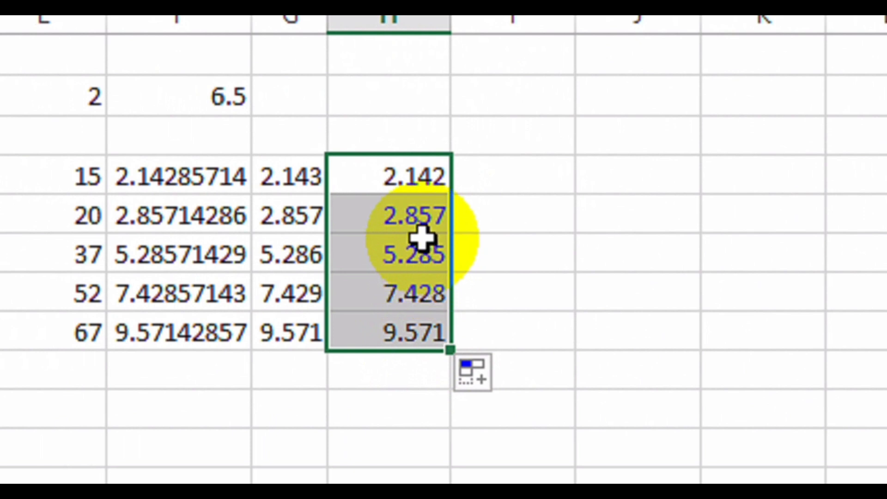
left_click(209, 187)
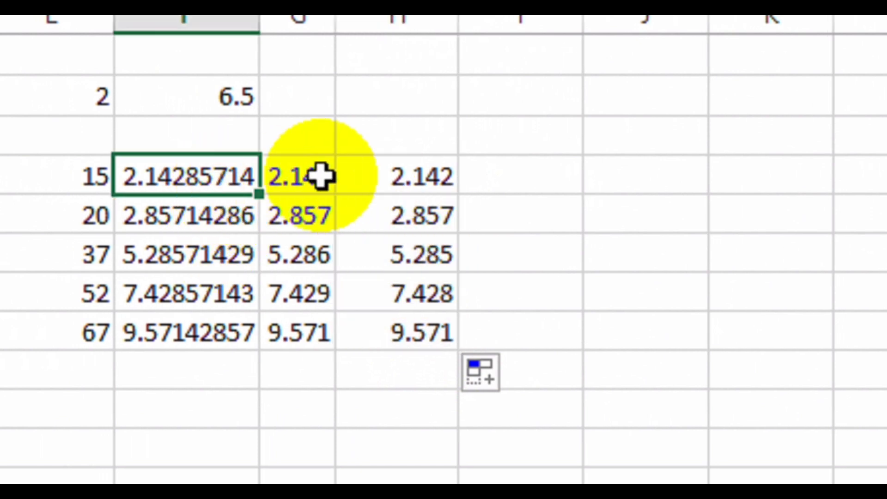
left_click(437, 187)
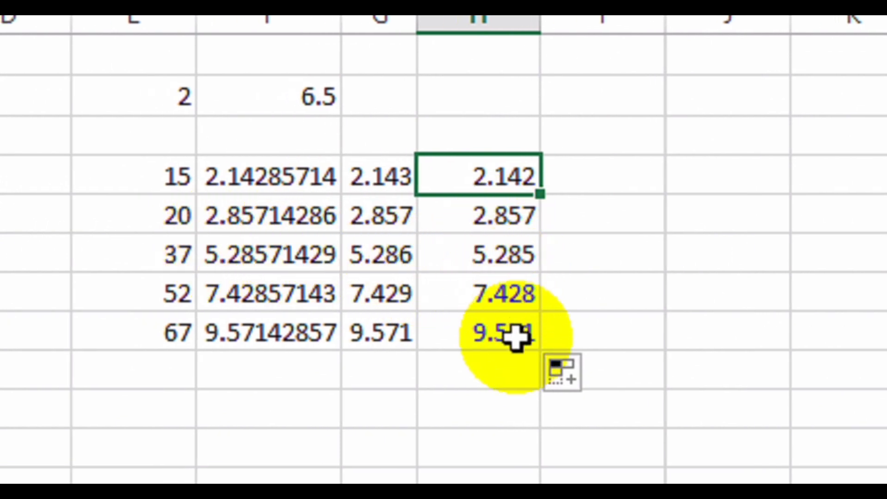
left_click(591, 184)
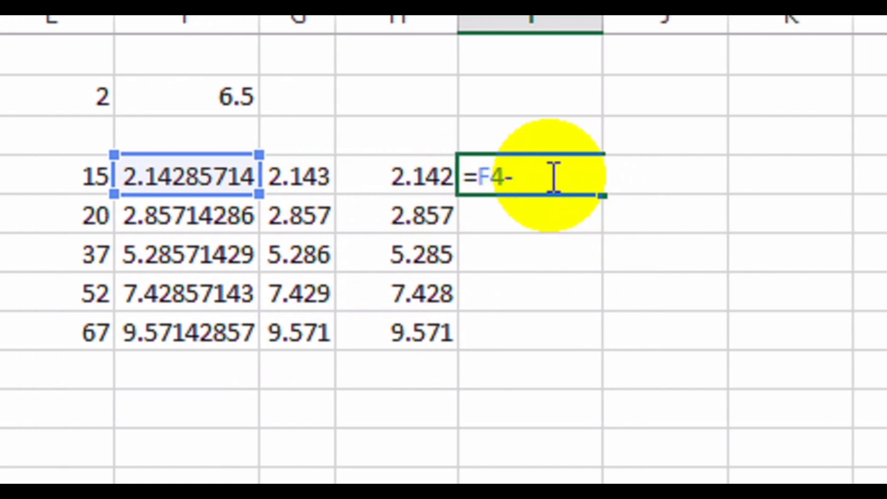
Enter =F4-TRUNC(F4,3) in I4 to get F4's fractional part.
type("TRUNC")
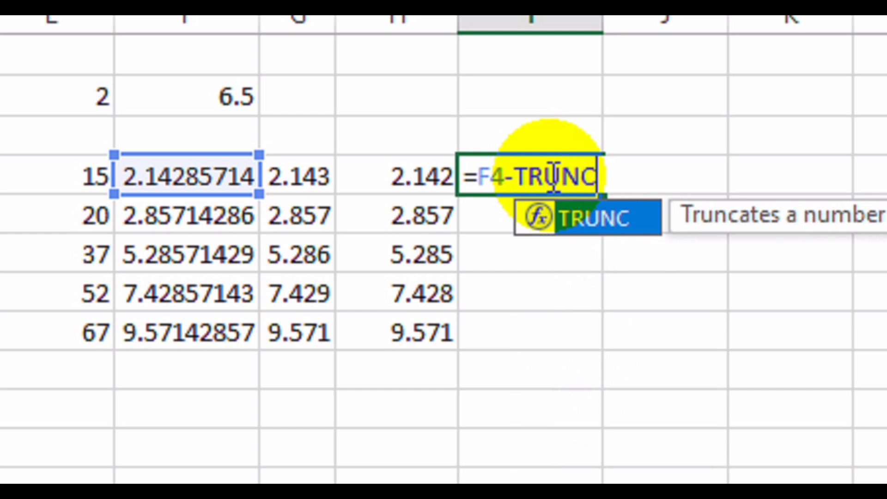
type("(")
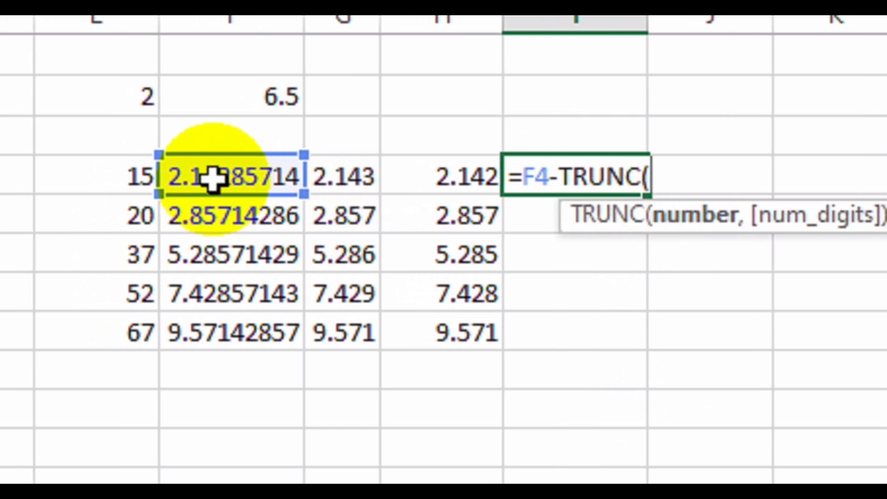
left_click(166, 176)
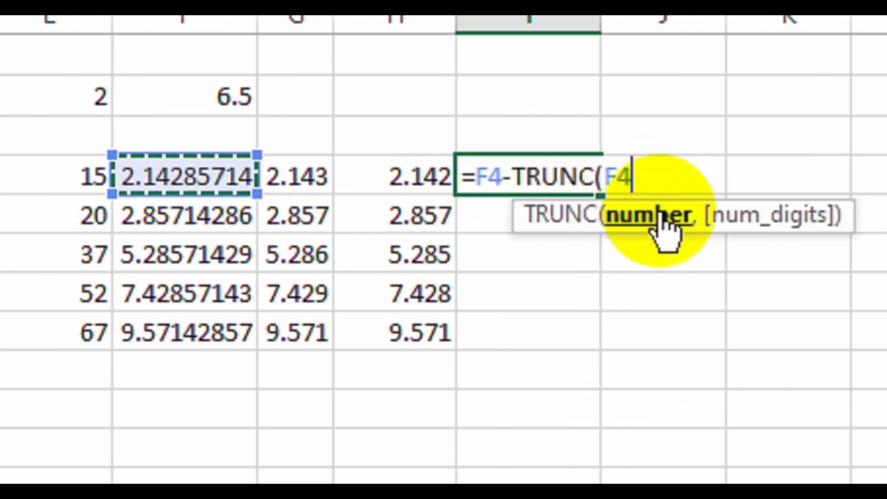
type(",3")
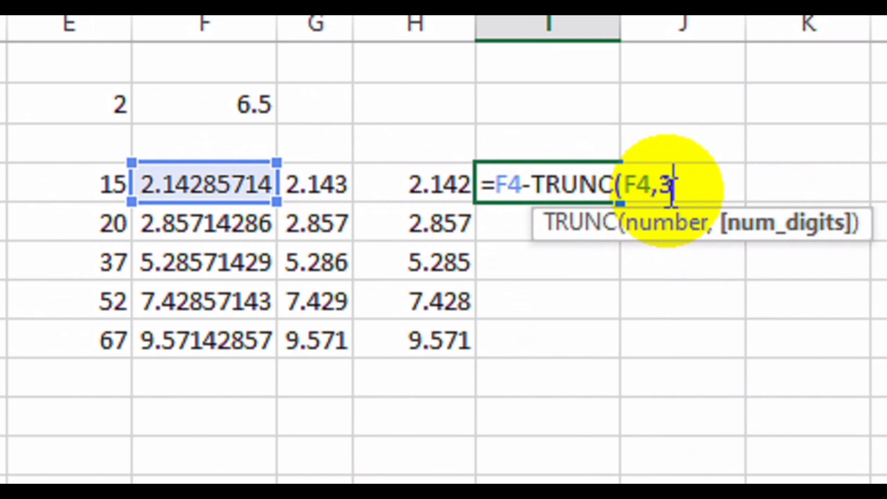
left_click(684, 184)
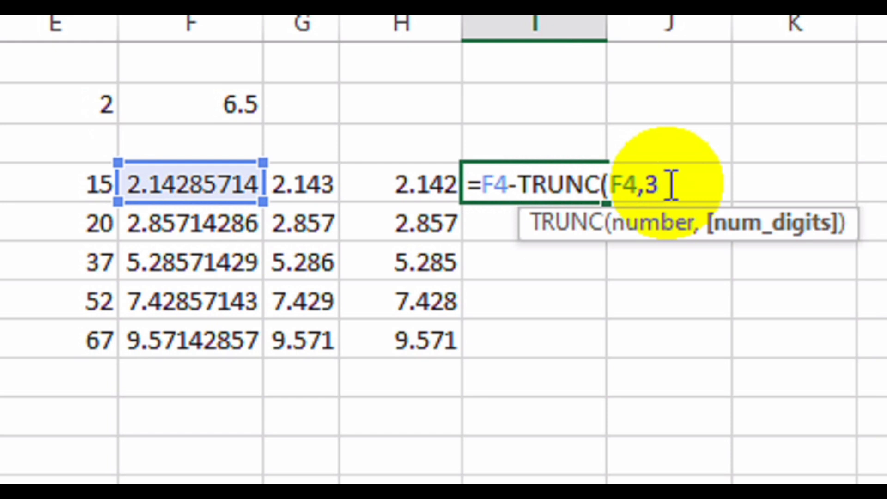
key("Return")
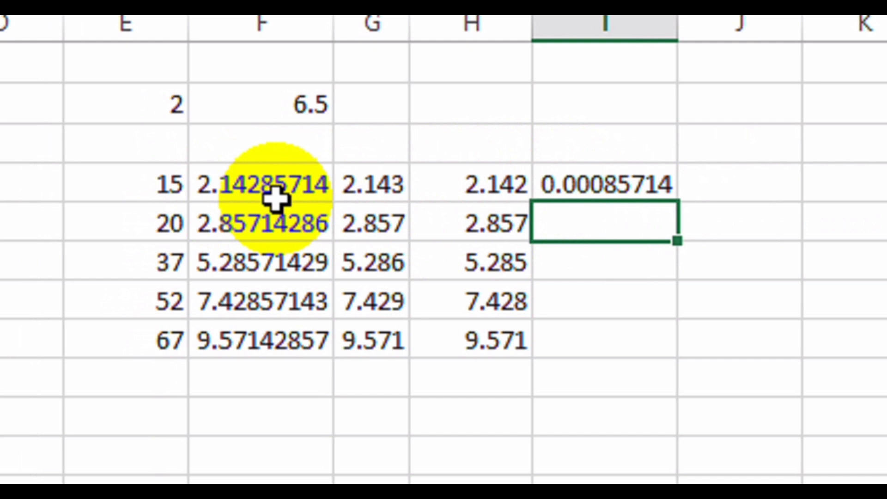
Change the TRUNC digit count in I4's formula to 2, then to 1.
left_click(615, 184)
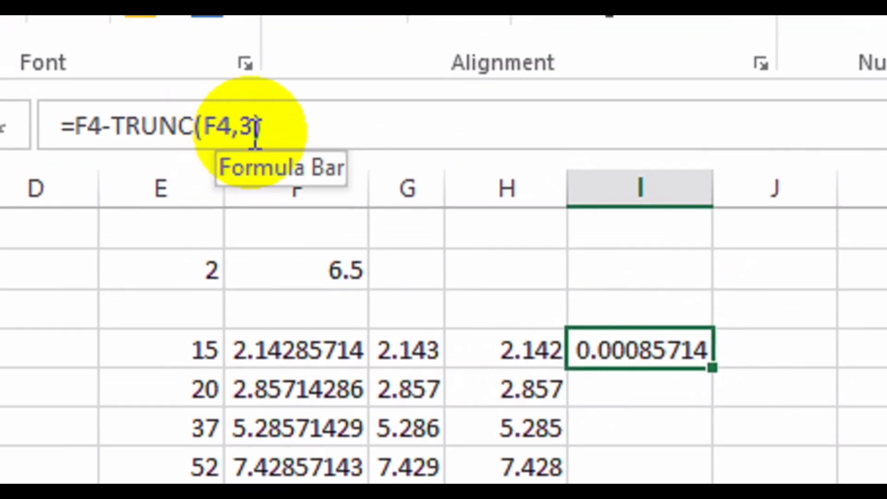
left_click(255, 132)
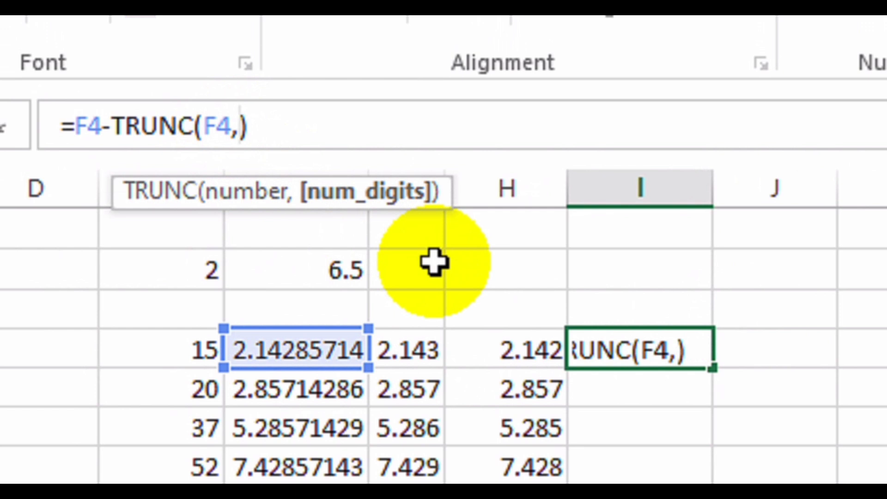
key("Return")
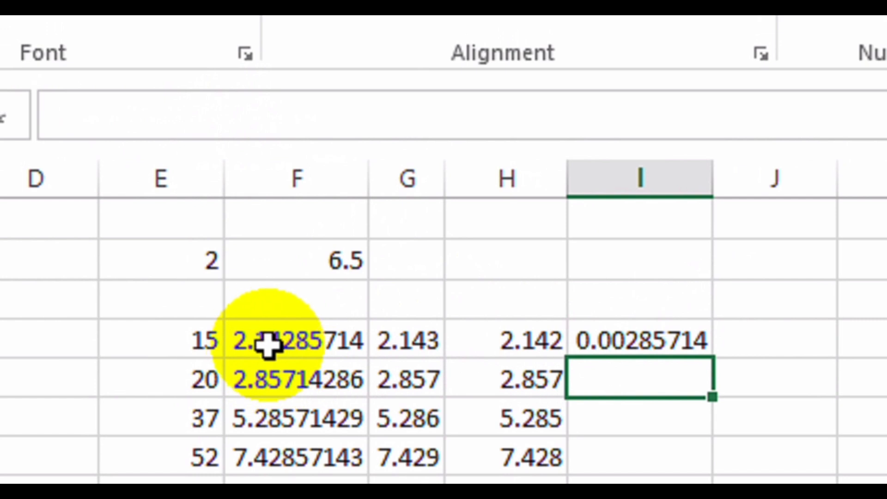
left_click(614, 338)
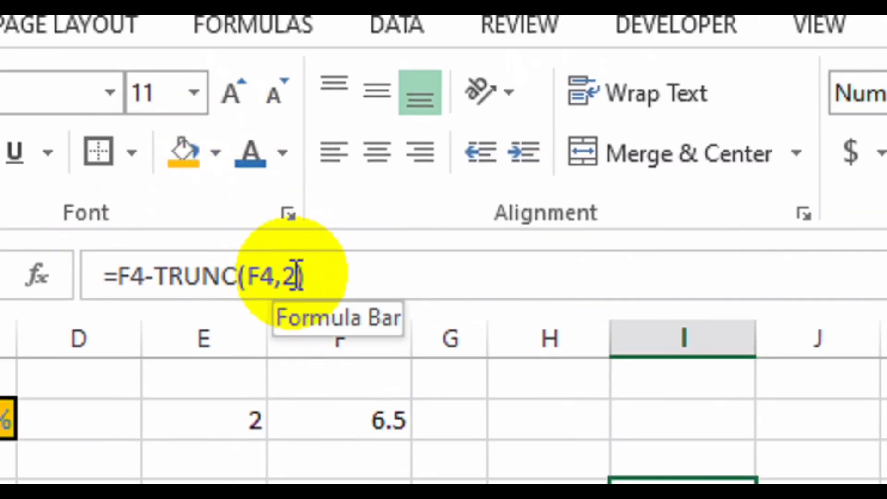
double_click(290, 276)
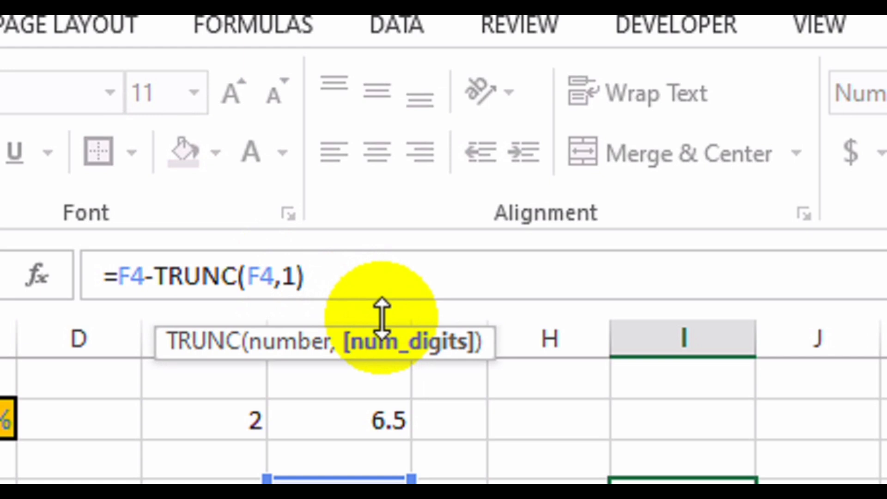
type("1")
key("Return")
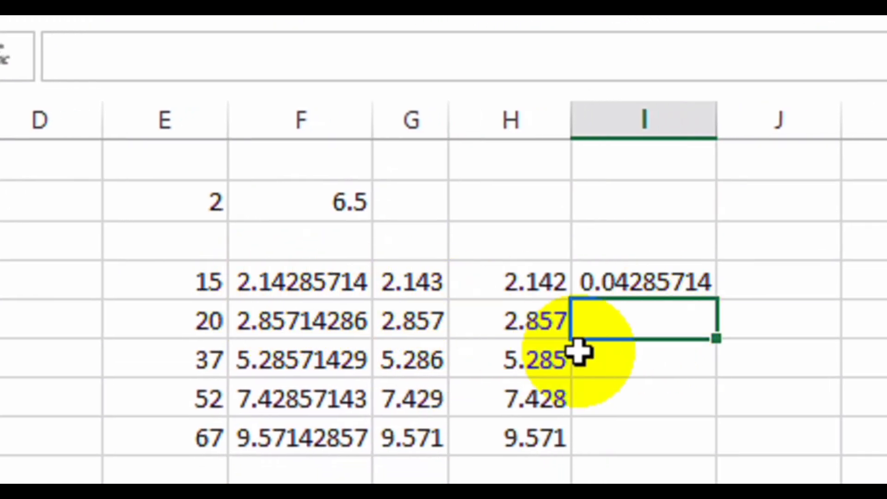
Remove the digit count so I4 holds =F4-TRUNC(F4), showing 0.14285714.
left_click(648, 286)
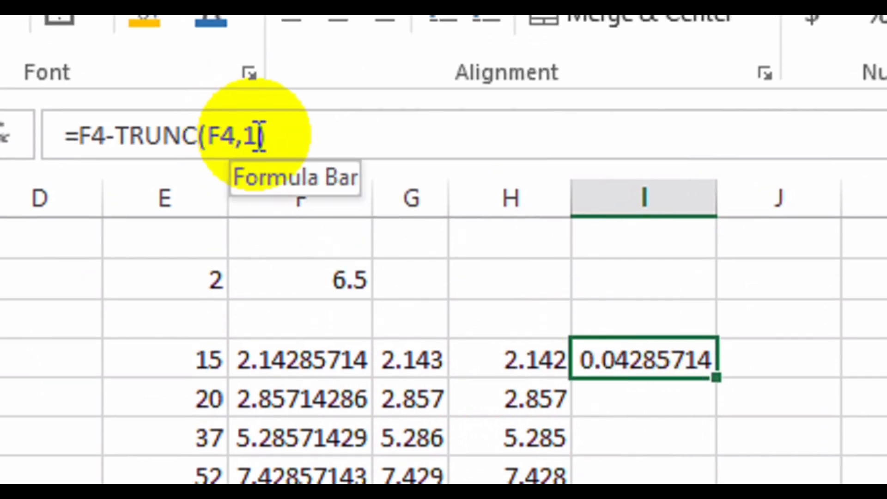
left_click(258, 58)
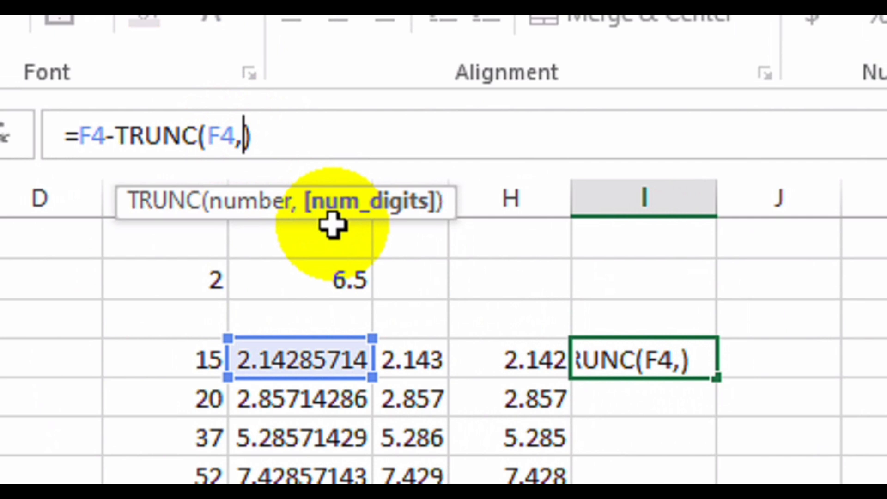
key("Return")
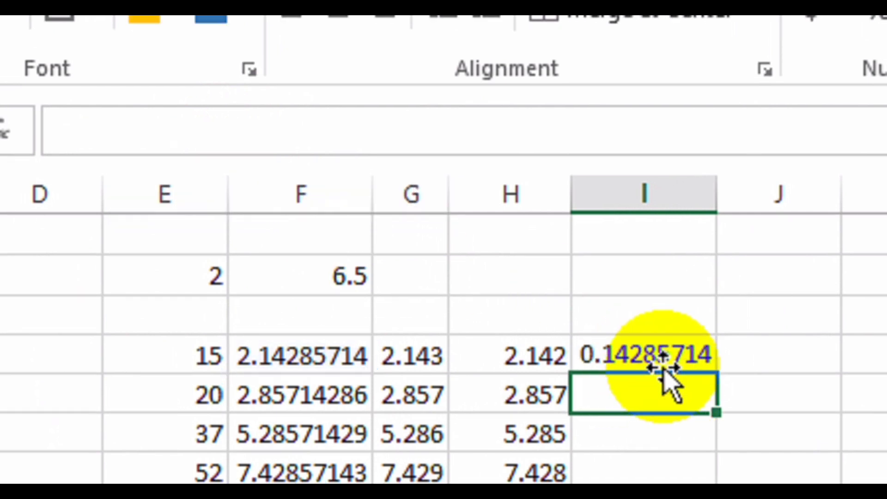
left_click(660, 355)
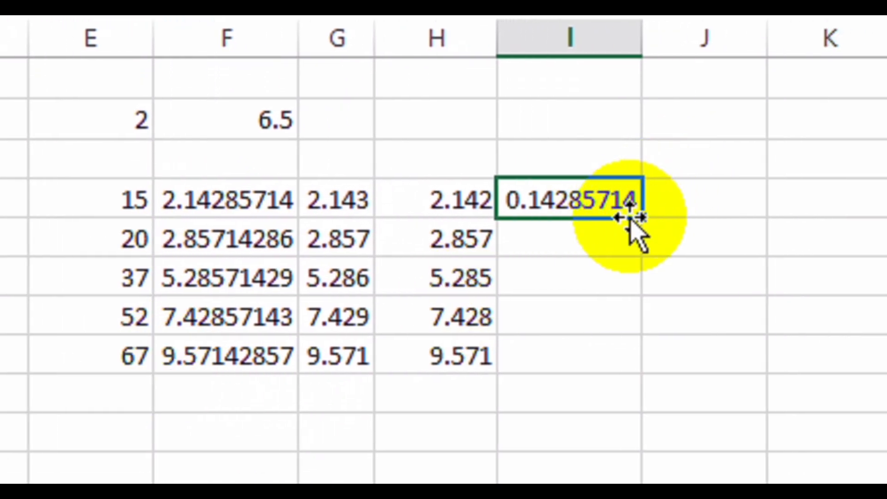
Fill the fractional-part formula down to I8, show three decimals (0.143, 0.857…), and narrow column I.
left_click_drag(637, 221, 638, 365)
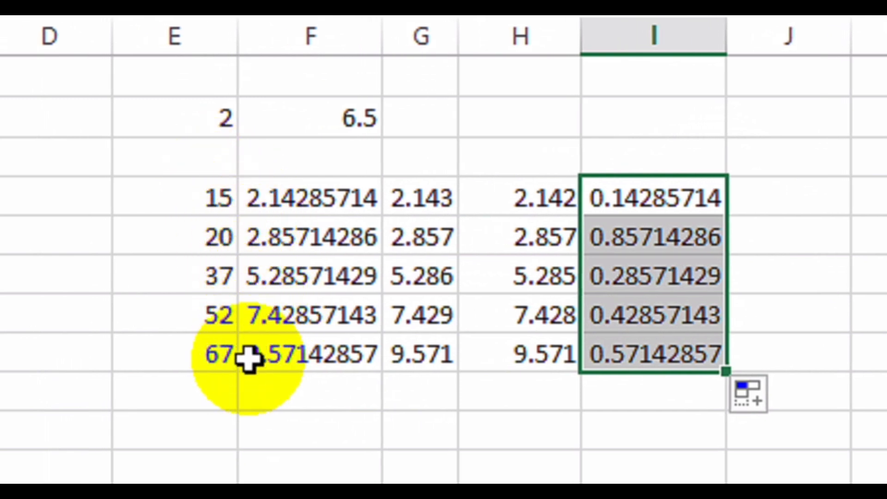
left_click_drag(727, 38, 678, 48)
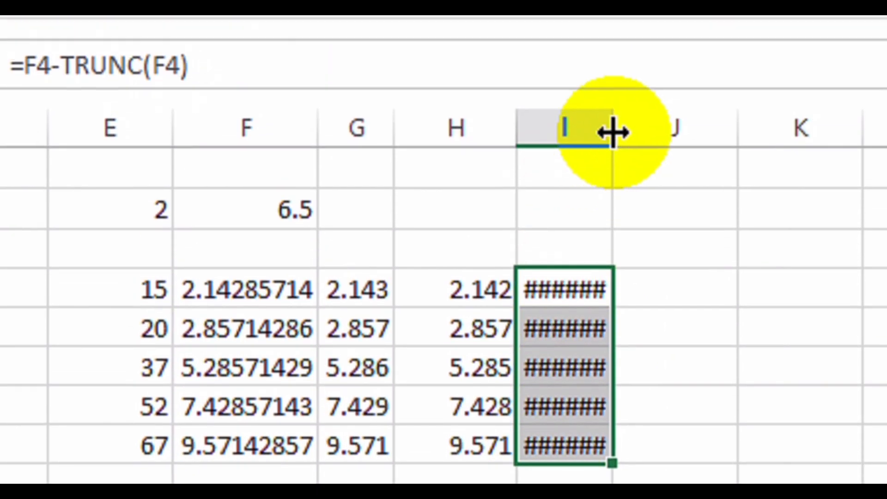
left_click_drag(613, 132, 673, 139)
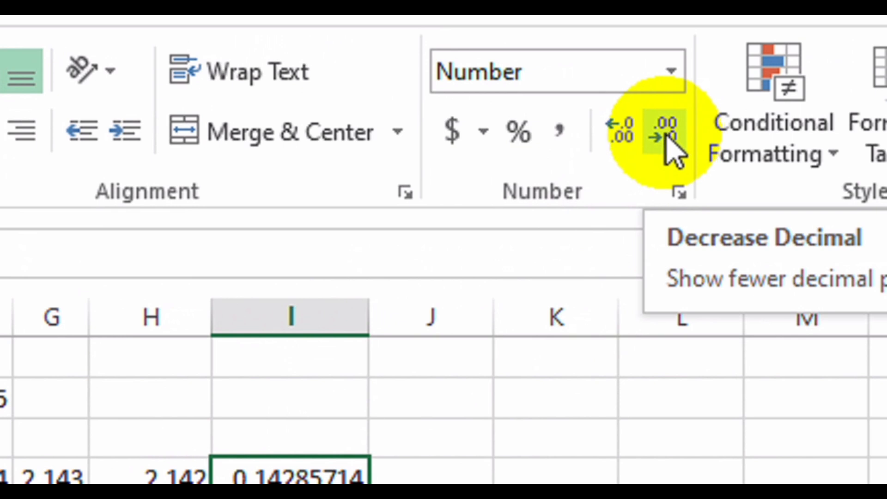
left_click(668, 139)
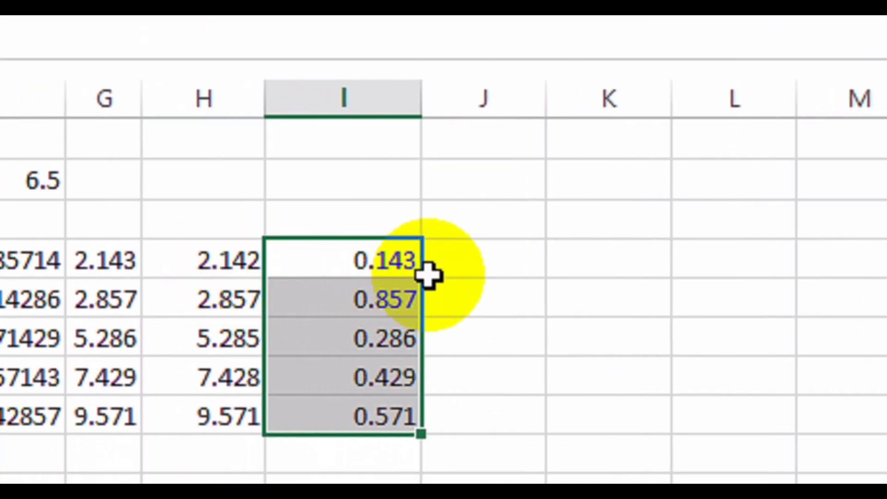
left_click_drag(421, 121, 341, 121)
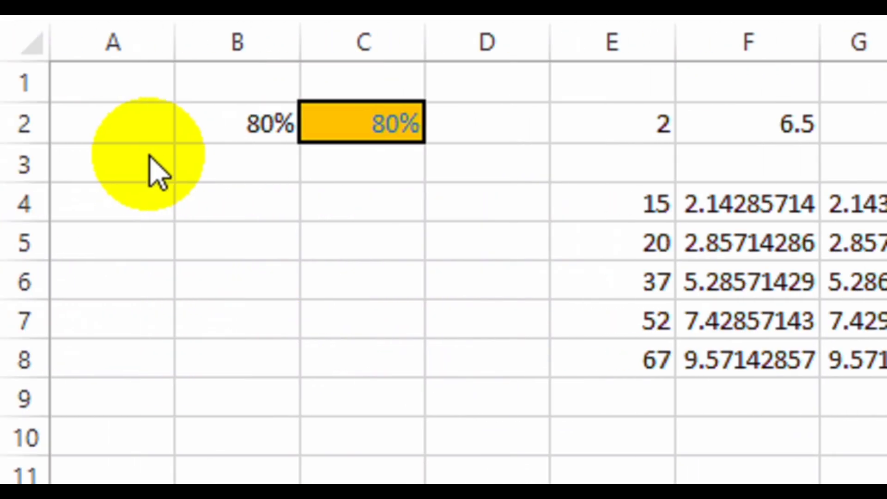
Enter 1/3, 4/7 and 23/7 in B4:B6, yielding dates 3-Jan, 7-Apr and text 23/7.
left_click(149, 155)
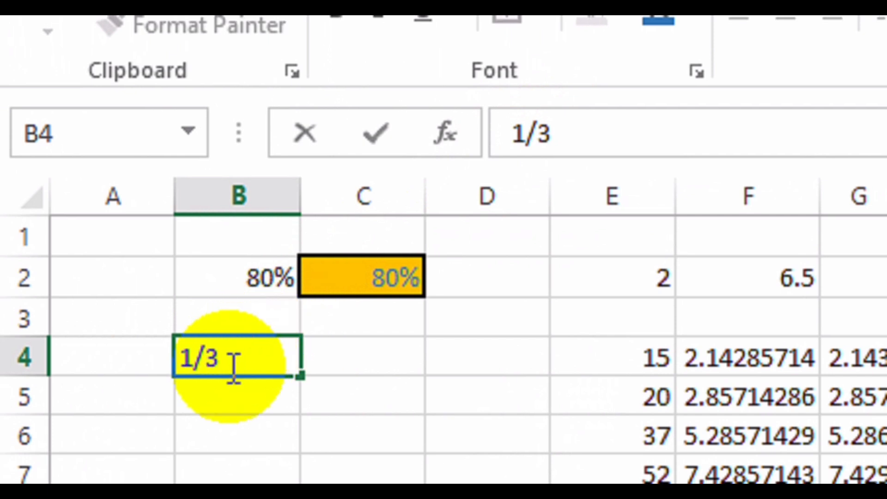
key("Return")
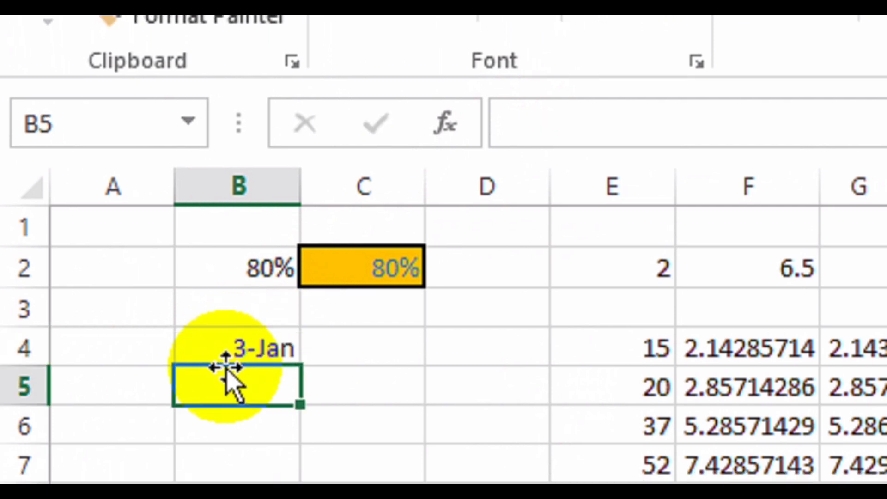
left_click(271, 348)
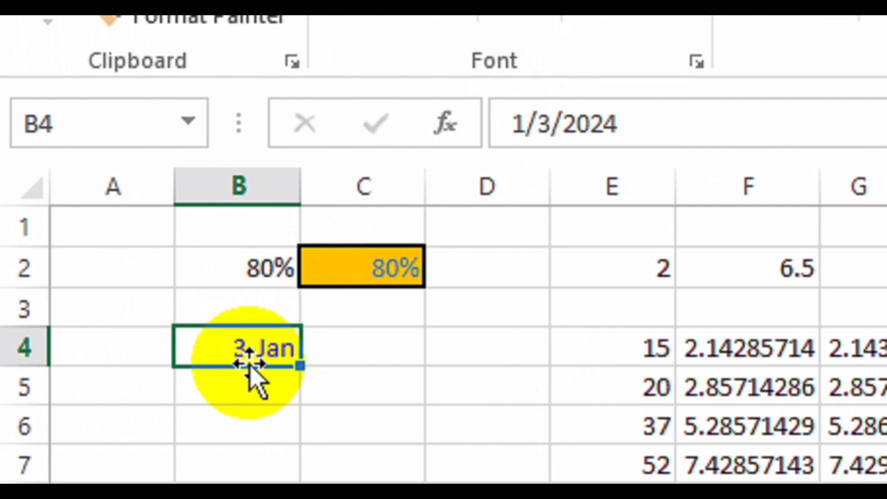
left_click(235, 387)
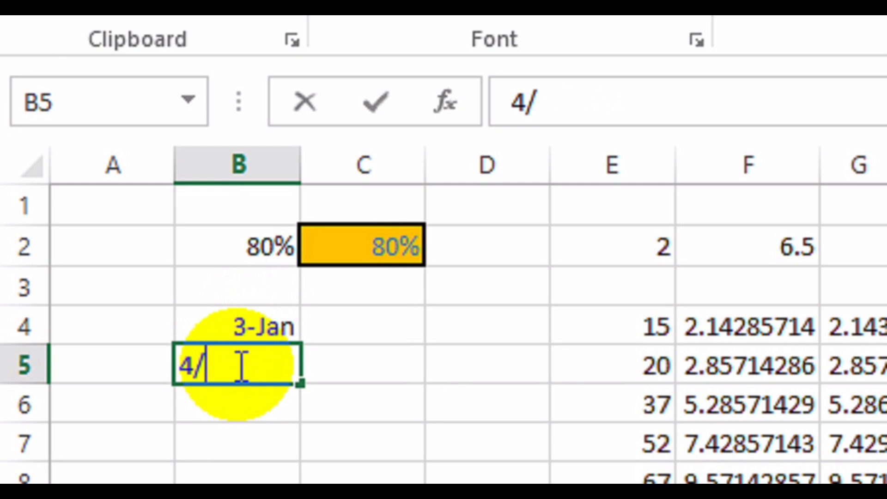
key("Return")
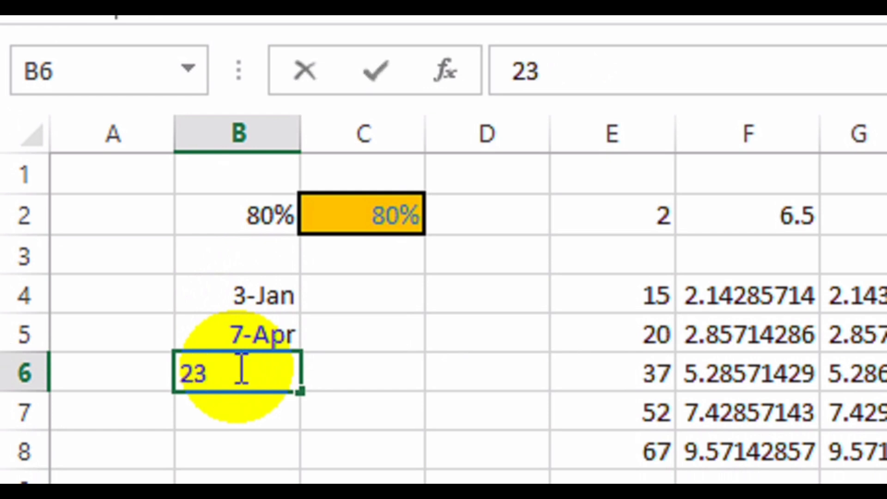
type("23/7")
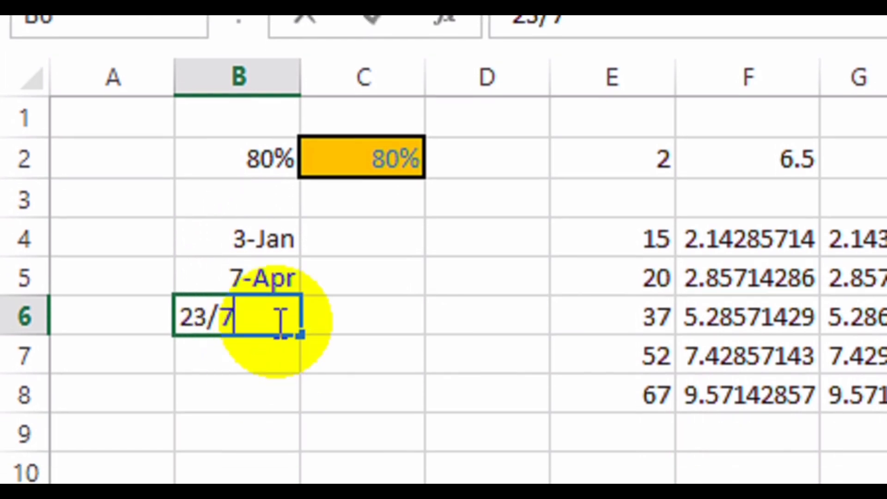
key("Return")
left_click(225, 312)
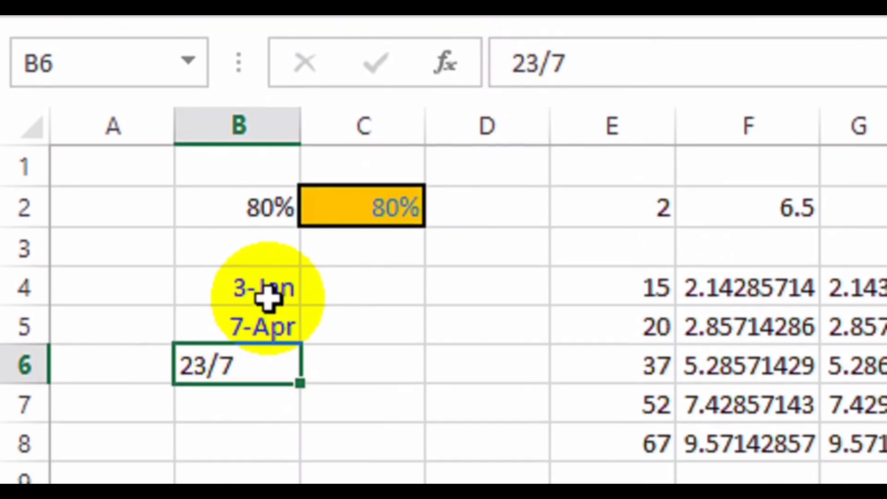
left_click(267, 298)
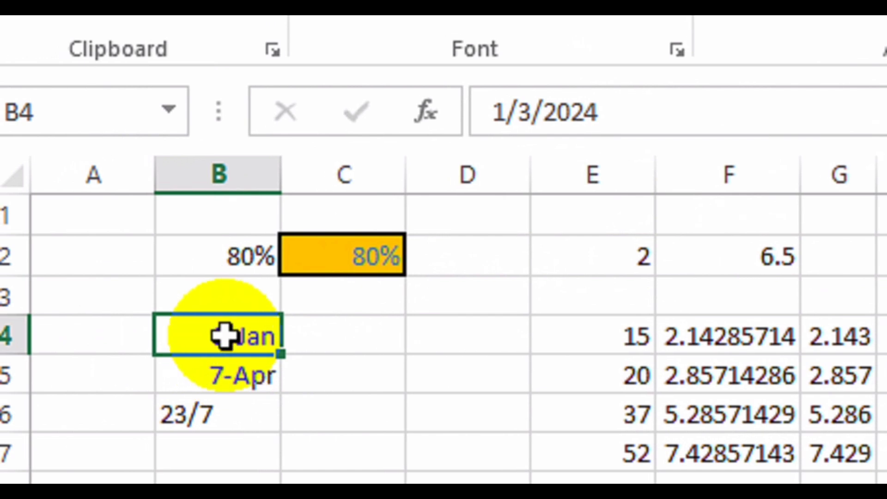
Format B4 with the custom d-mmm-yy format so it reads 3-Jan-24.
right_click(224, 336)
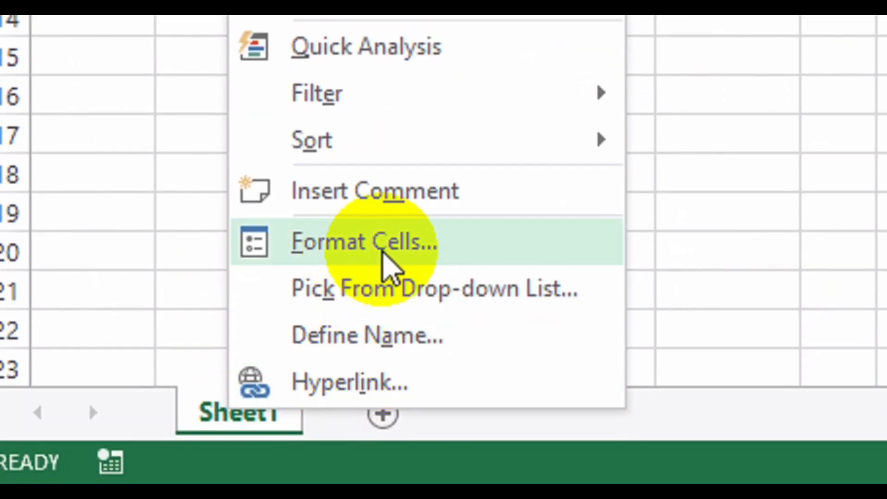
left_click(384, 253)
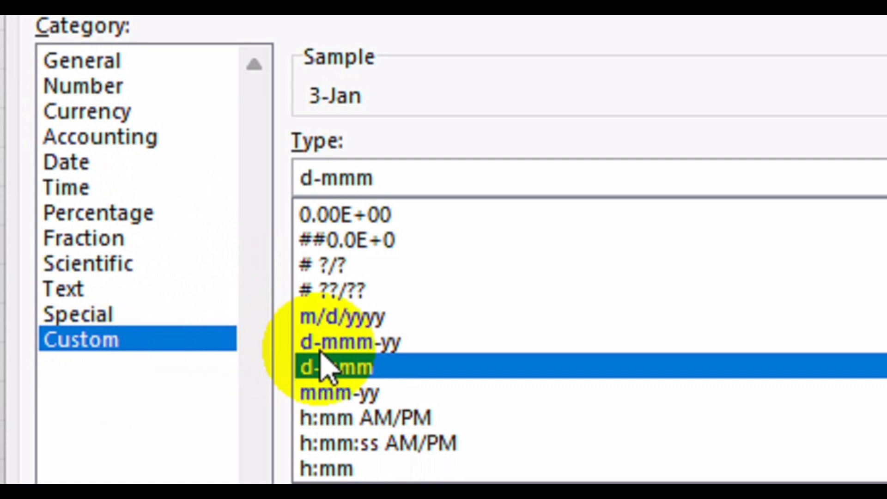
left_click(358, 344)
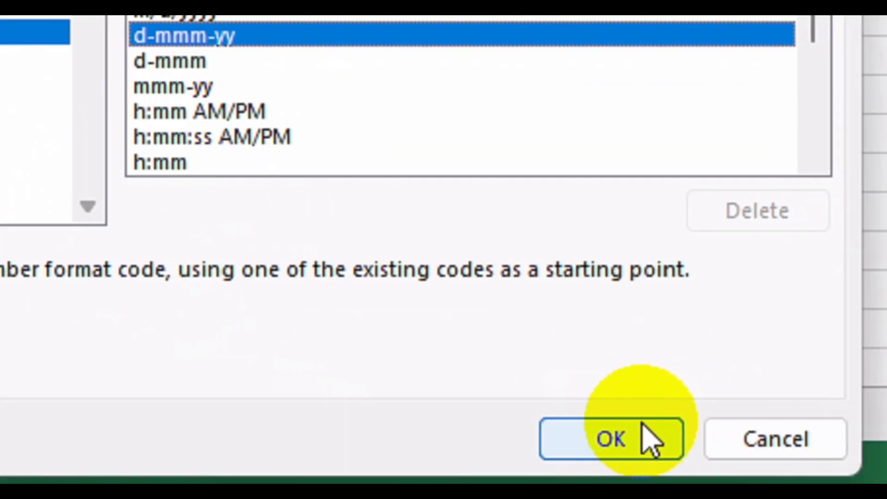
left_click(631, 439)
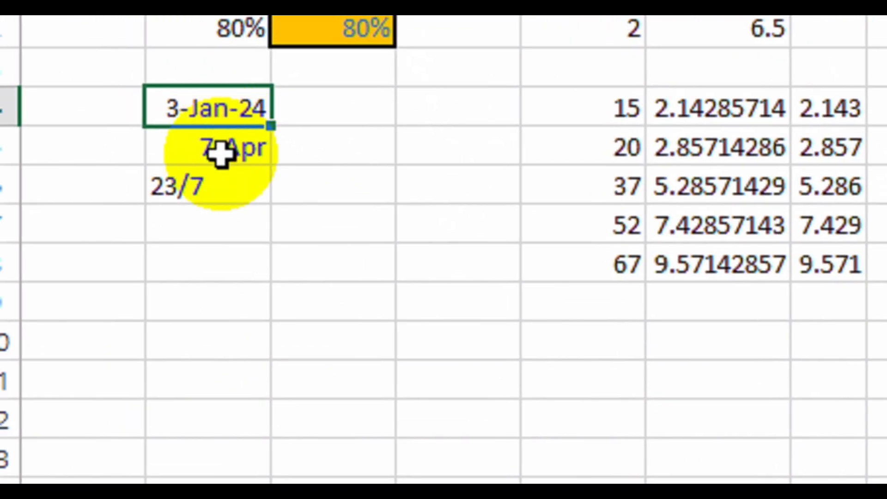
Show B5 as Long Date (Sunday, April 7, 2024) and widen column B to fit.
left_click(217, 151)
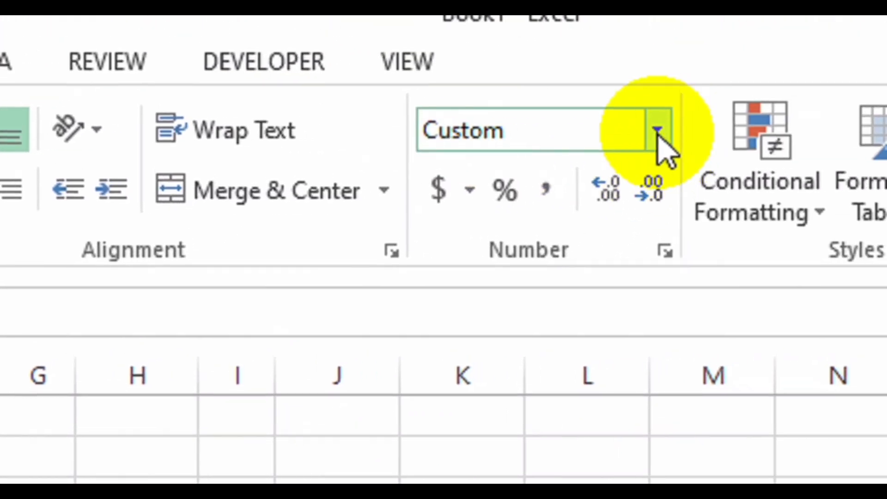
left_click(656, 131)
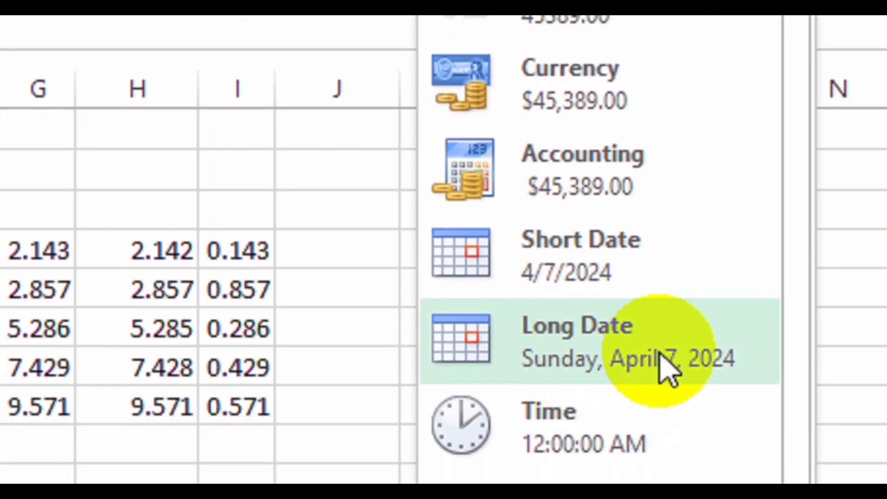
left_click(668, 370)
left_click_drag(297, 131, 467, 155)
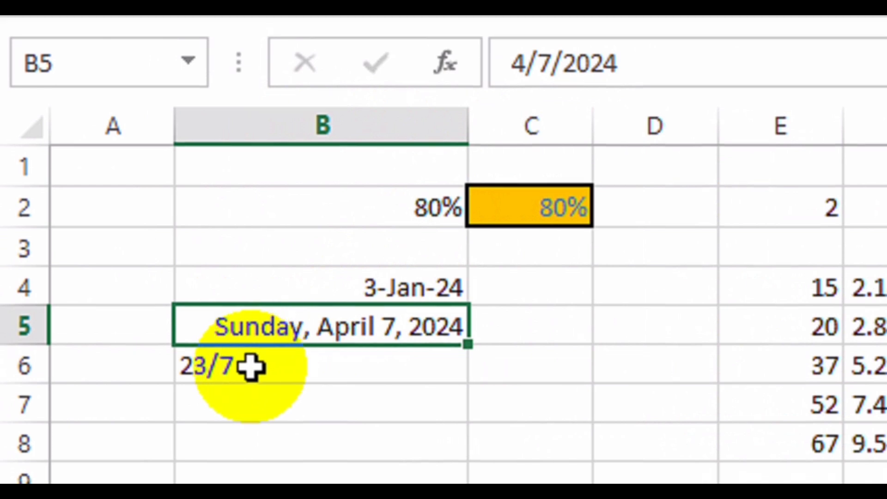
left_click(251, 367)
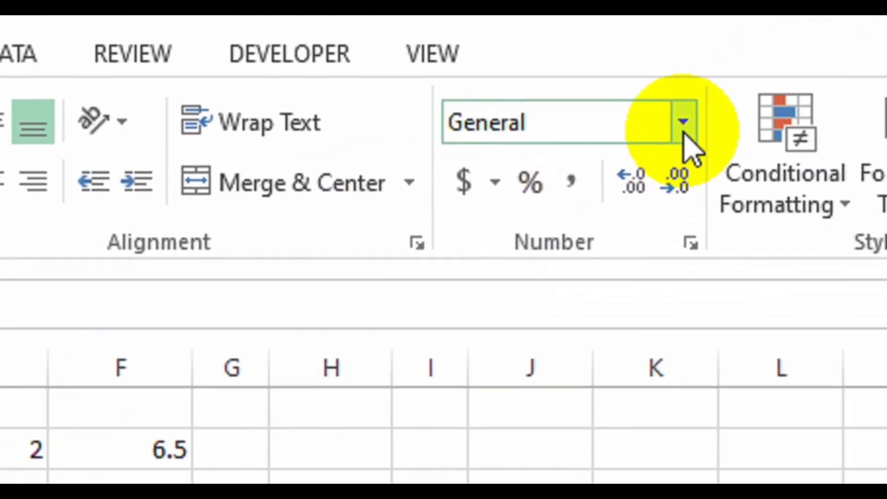
Try Long Date, then Fraction format on B6's 23/7, which stays unchanged.
left_click(684, 127)
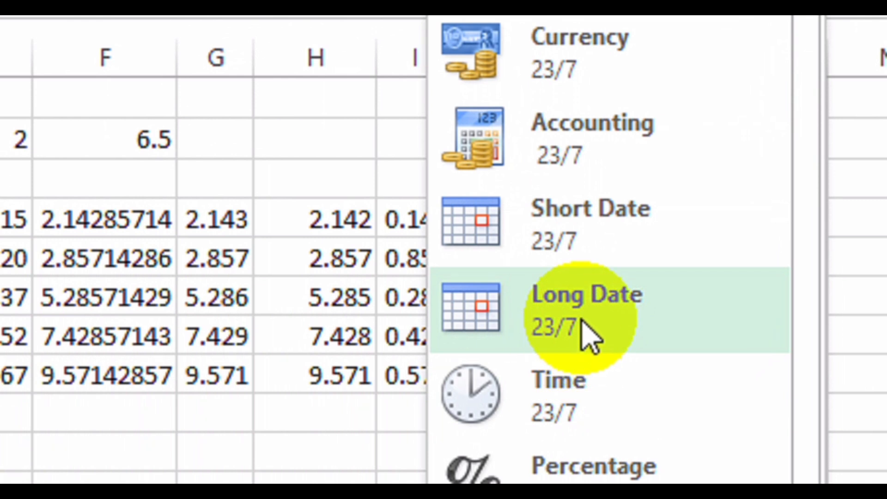
left_click(591, 335)
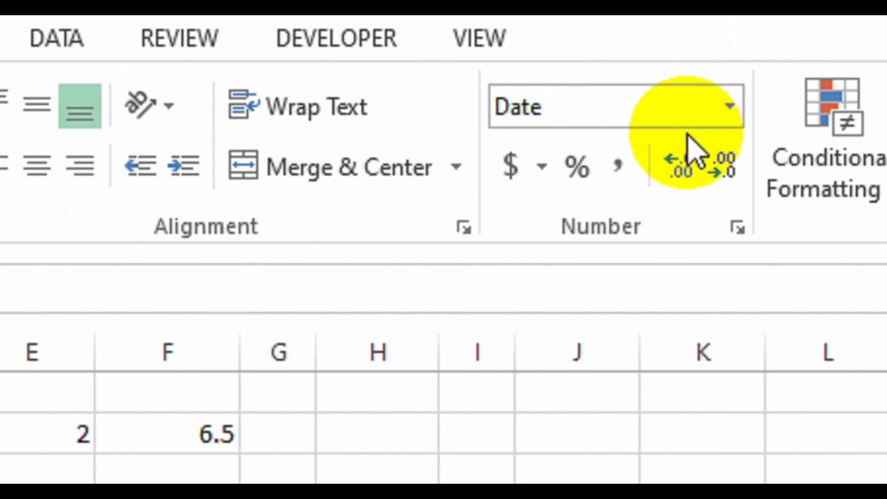
left_click(729, 107)
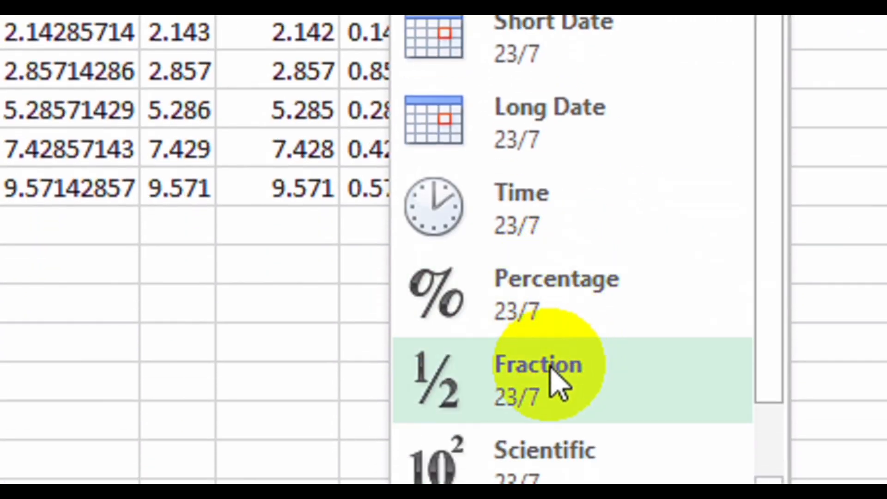
left_click(550, 369)
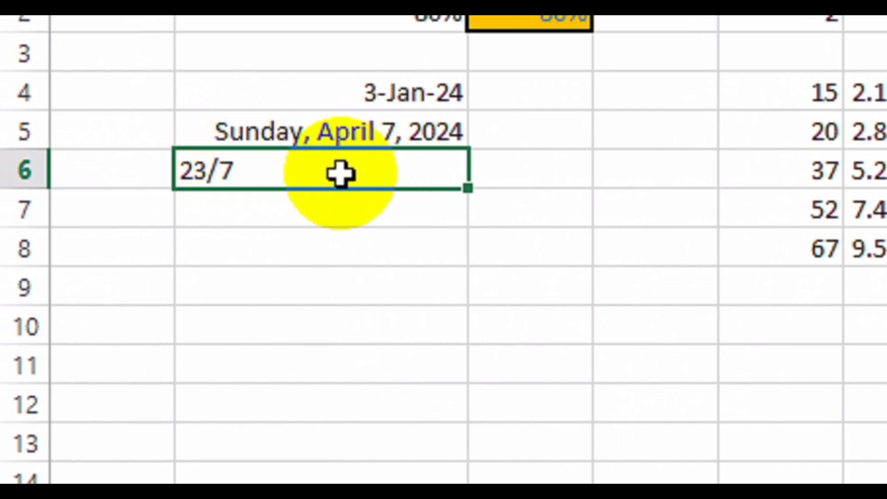
Apply Fraction format to B4, turning its date into 45294.
left_click(412, 94)
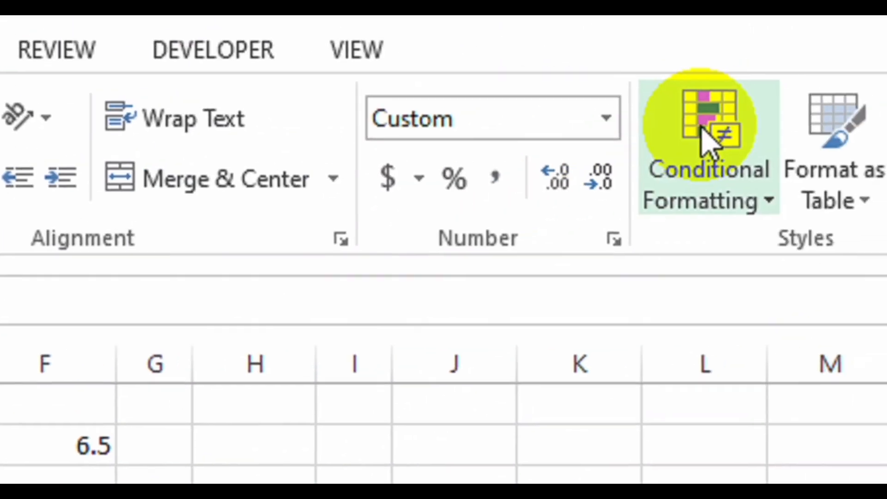
left_click(607, 121)
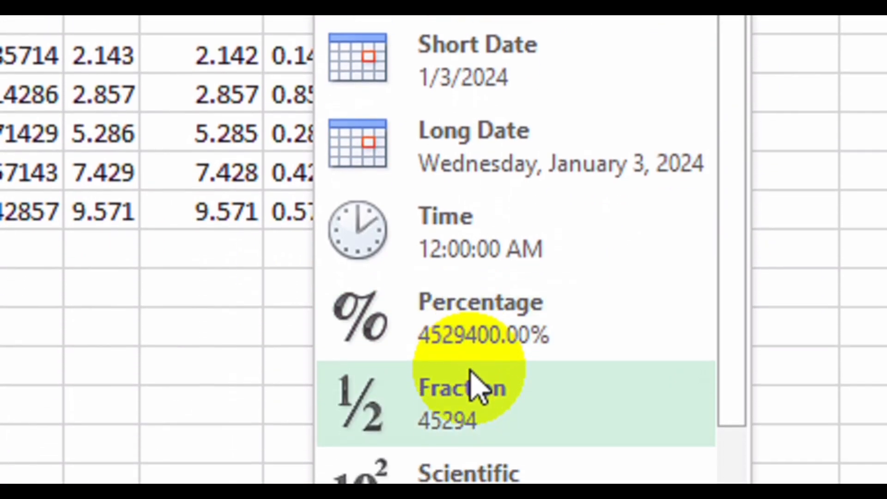
left_click(472, 375)
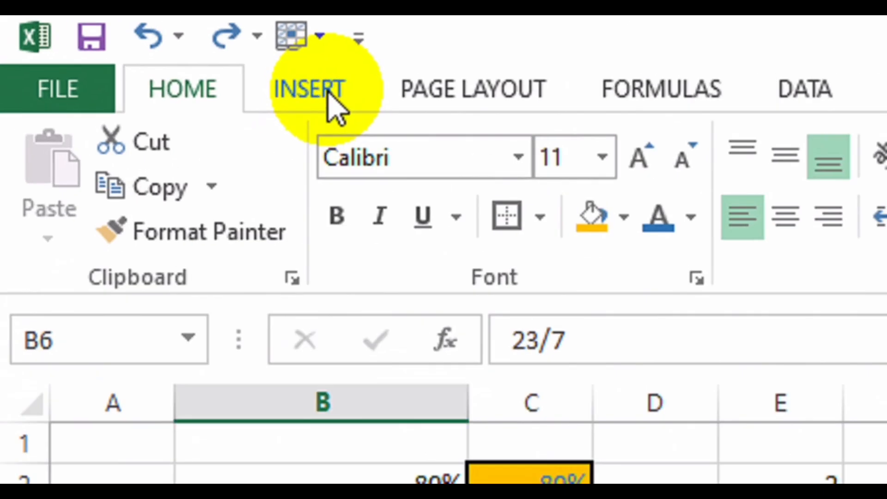
Insert an equation with a stacked 23/7 fraction into the sheet.
left_click(329, 92)
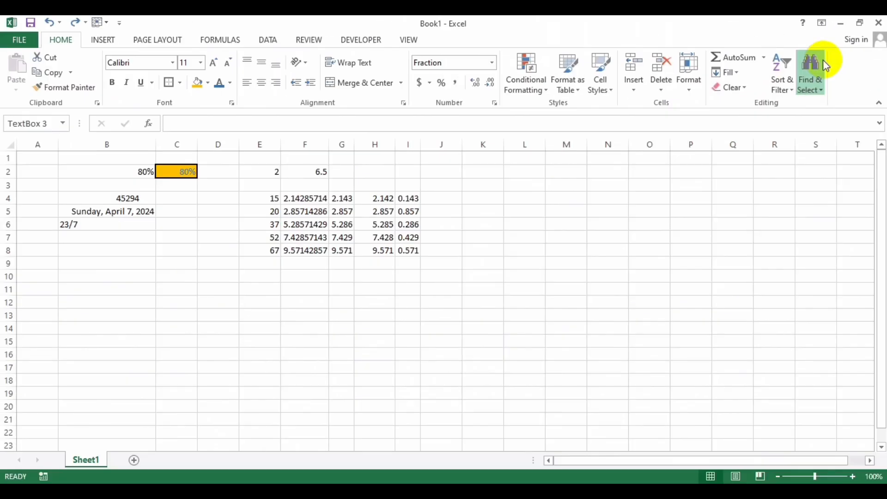
left_click(698, 159)
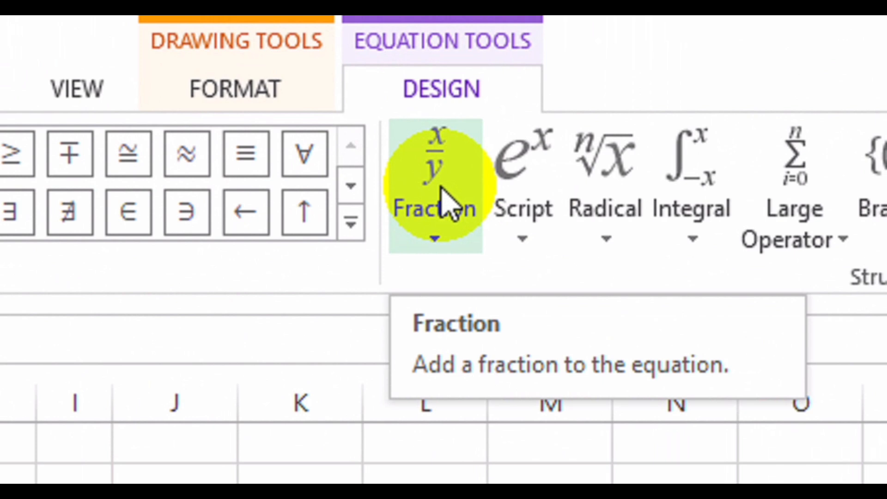
left_click(443, 198)
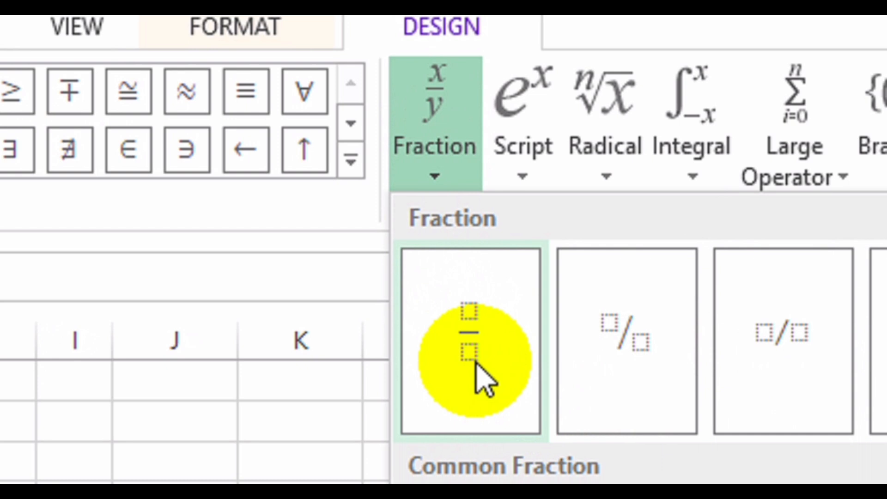
left_click(477, 364)
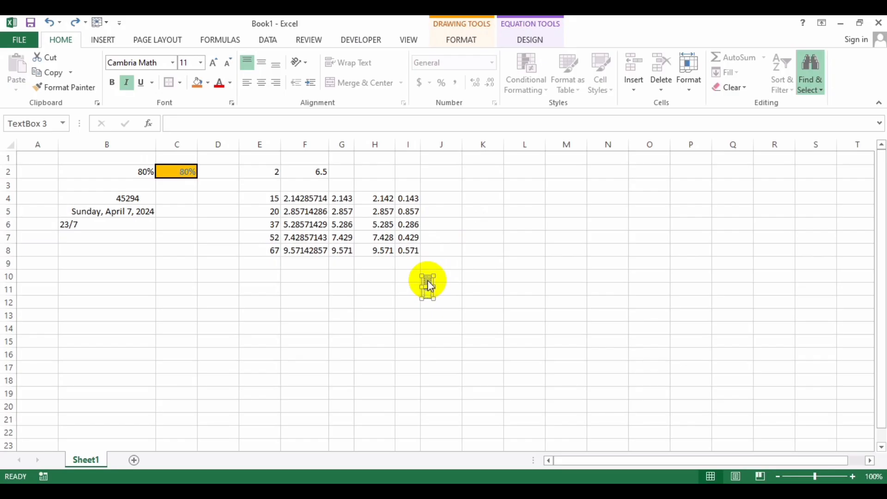
left_click(428, 280)
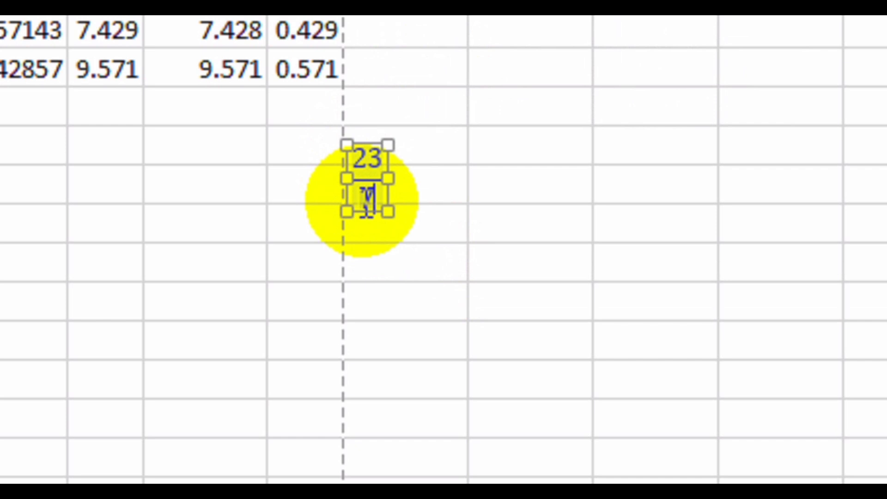
Move the 23/7 equation object slightly up and to the right.
left_click(459, 185)
left_click(343, 147)
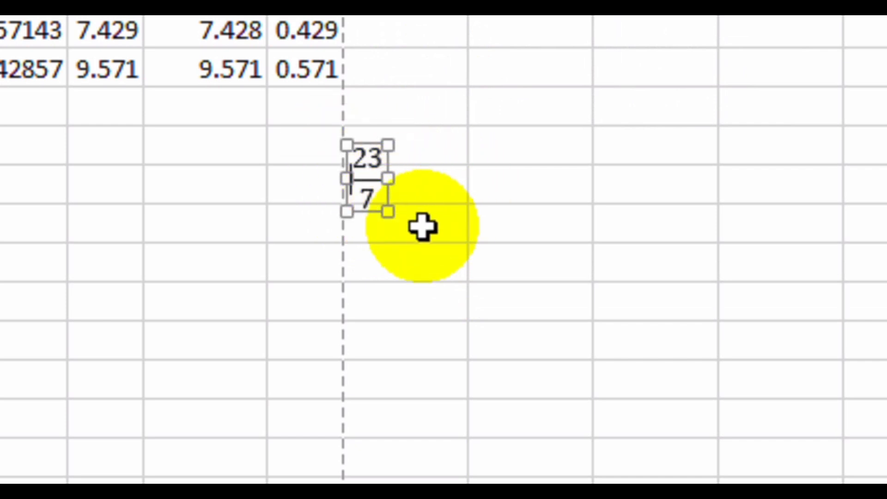
left_click_drag(366, 213, 402, 198)
Enter 1200, 0, -300.5, 16000 and 579.9 down B9:B13 and select those amounts.
left_click(493, 174)
scroll(387, 137, "up", 1)
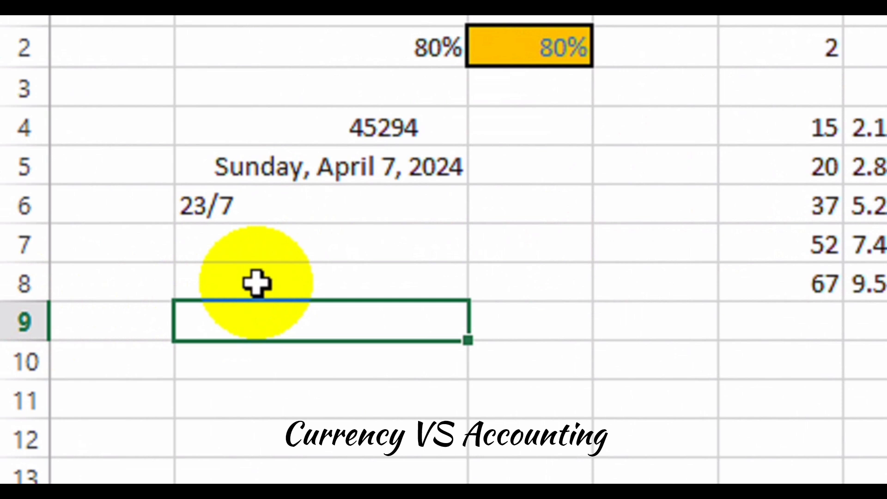
key("Return")
type("0")
key("Return")
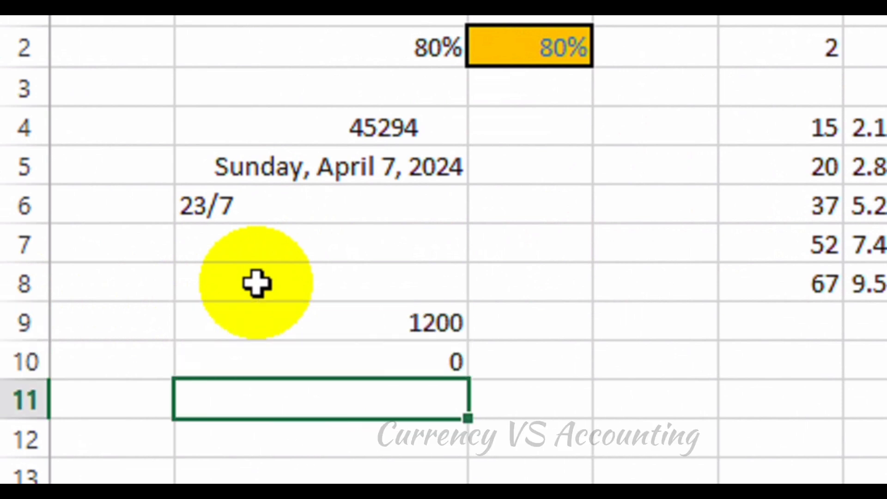
type("-300.5")
key("Return")
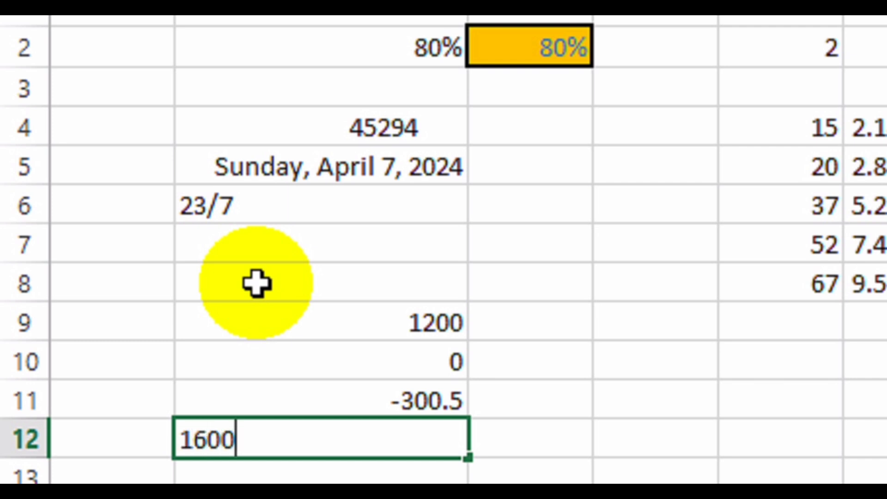
type("160000")
key("BackSpace")
key("Return")
type("579.9")
key("Return")
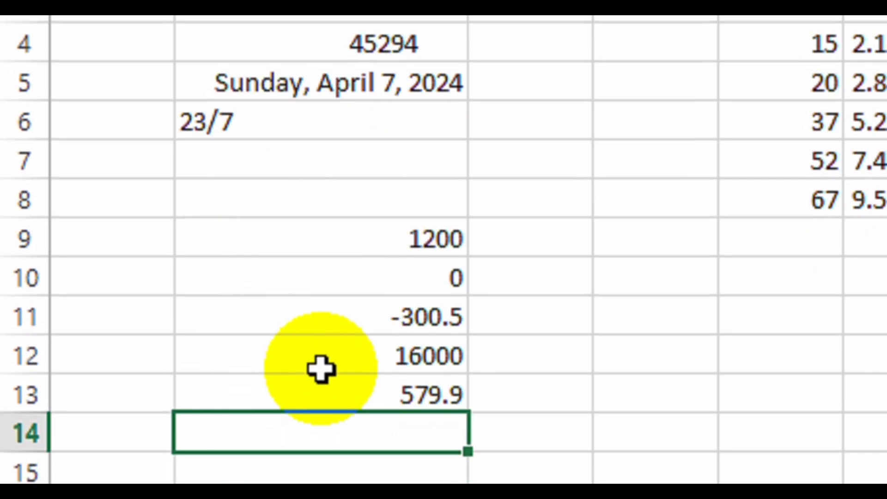
left_click_drag(259, 239, 348, 381)
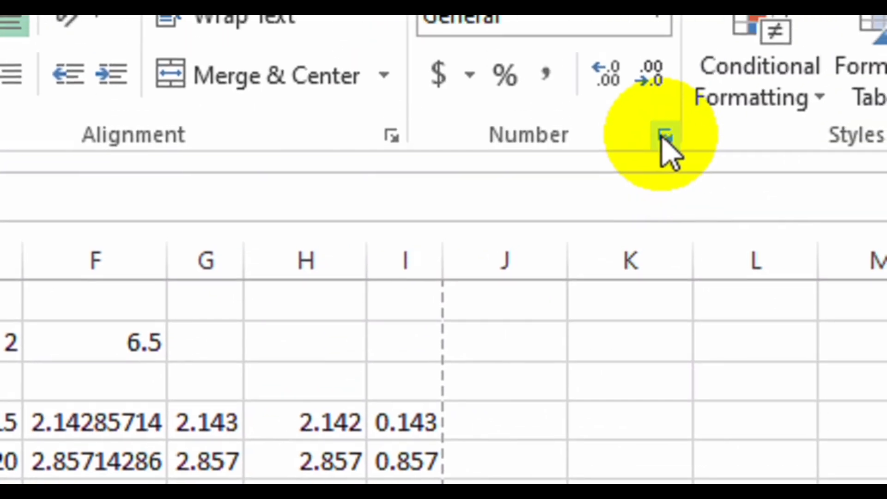
Format B9:B13 as Currency, then Accounting, showing $ 1,200.00 and $ (300.50).
left_click(661, 135)
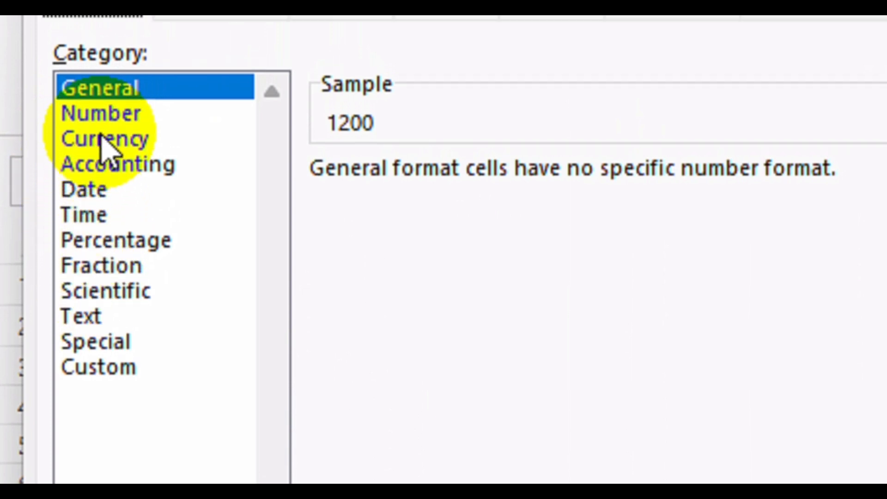
left_click(104, 143)
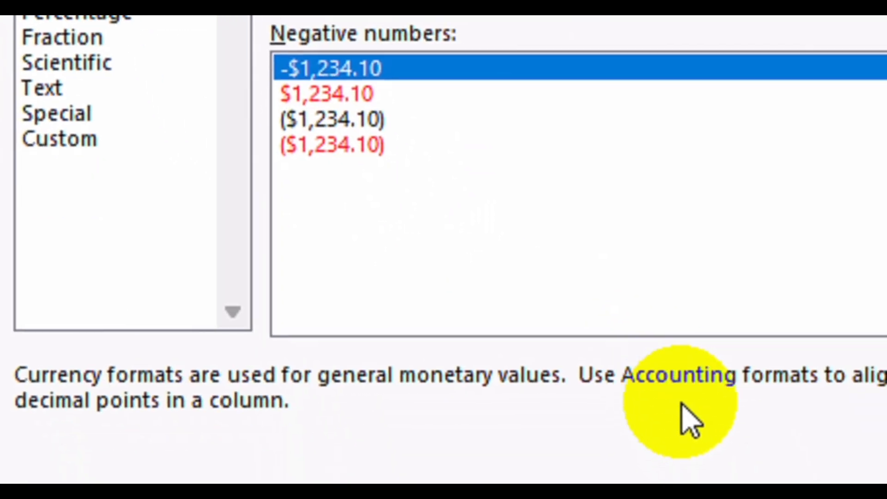
left_click(739, 498)
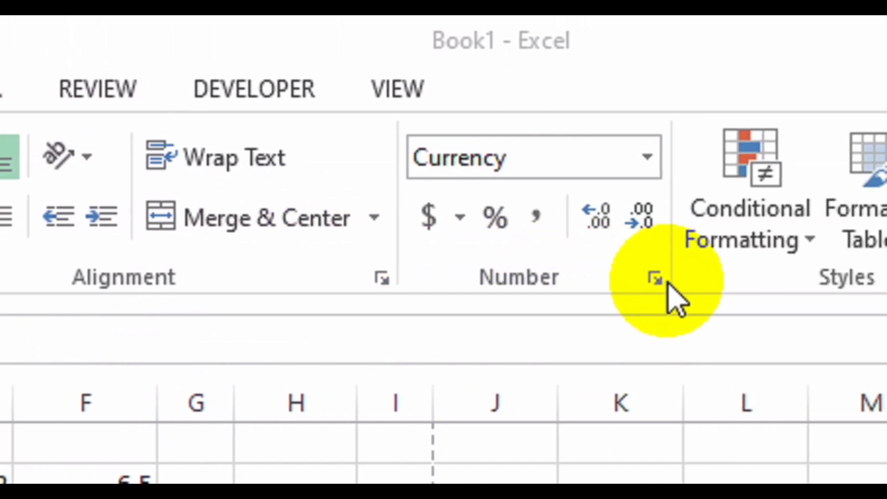
left_click(648, 158)
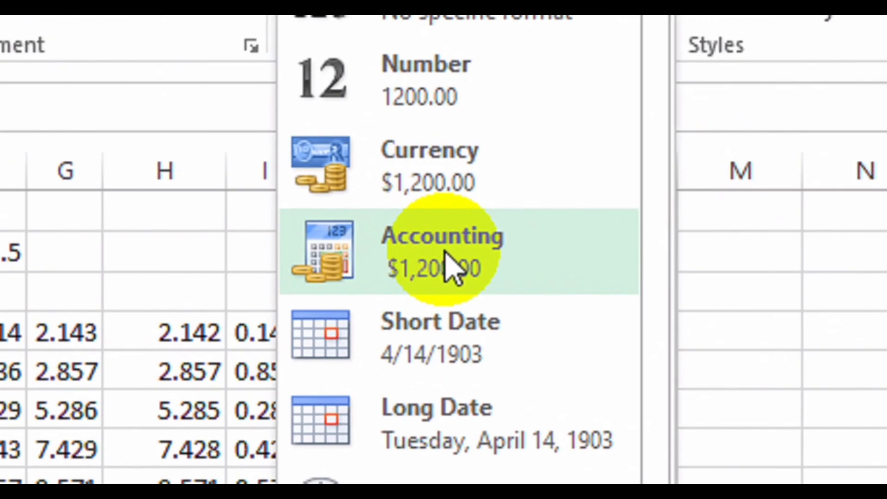
left_click(444, 251)
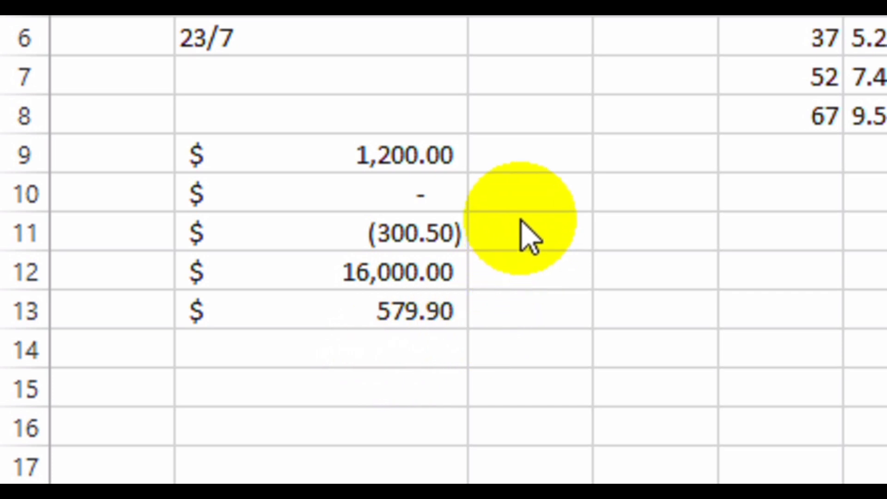
Enter -79.95 in cell C9.
left_click(519, 142)
left_click(520, 146)
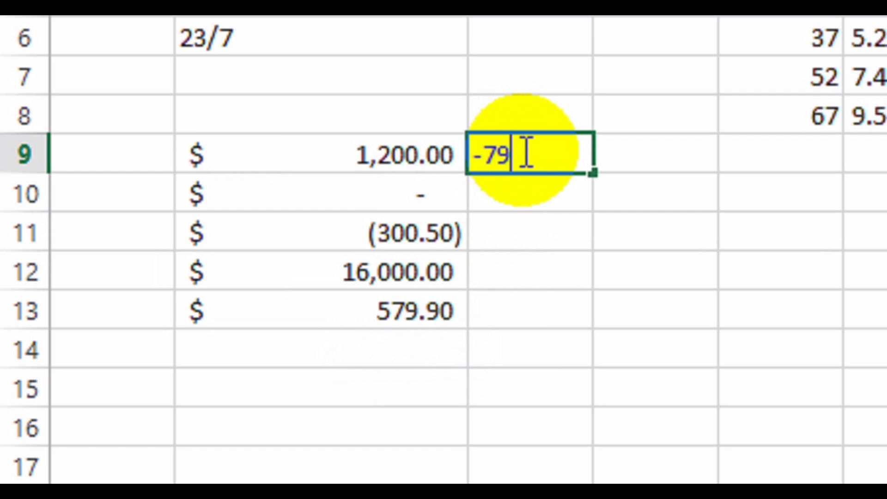
key("Return")
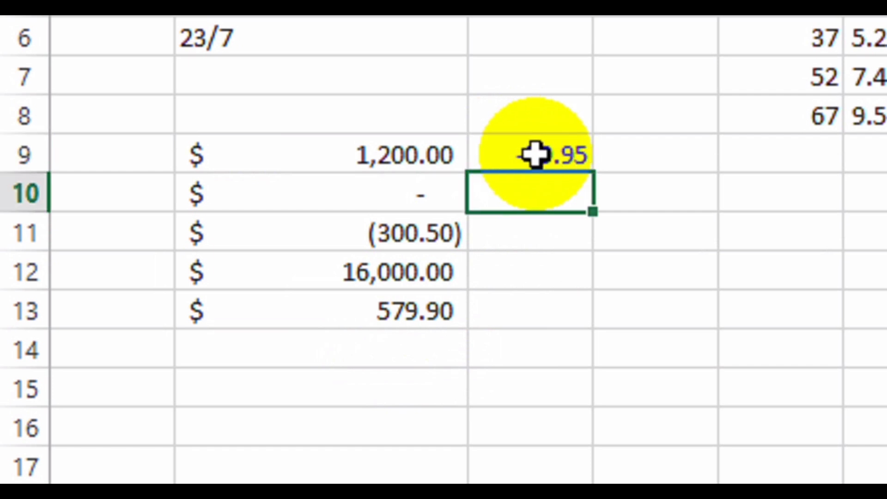
left_click(523, 154)
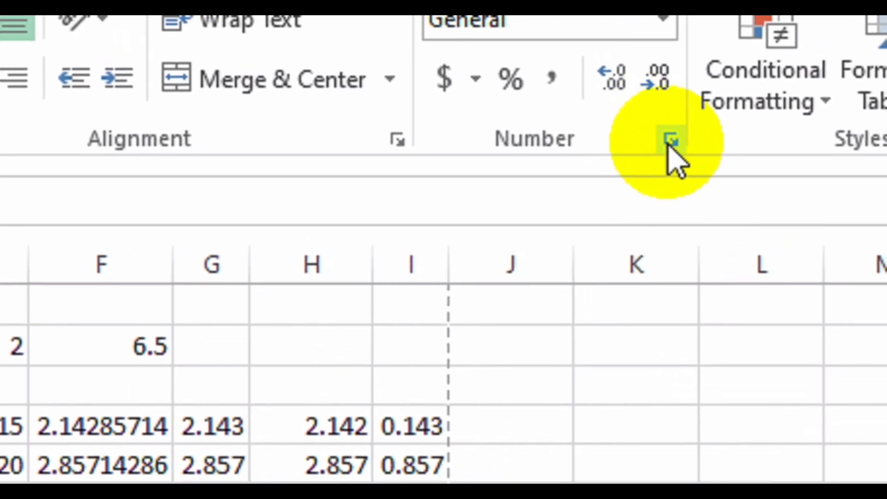
Format C9 as Currency with negatives in red and no minus sign.
left_click(670, 139)
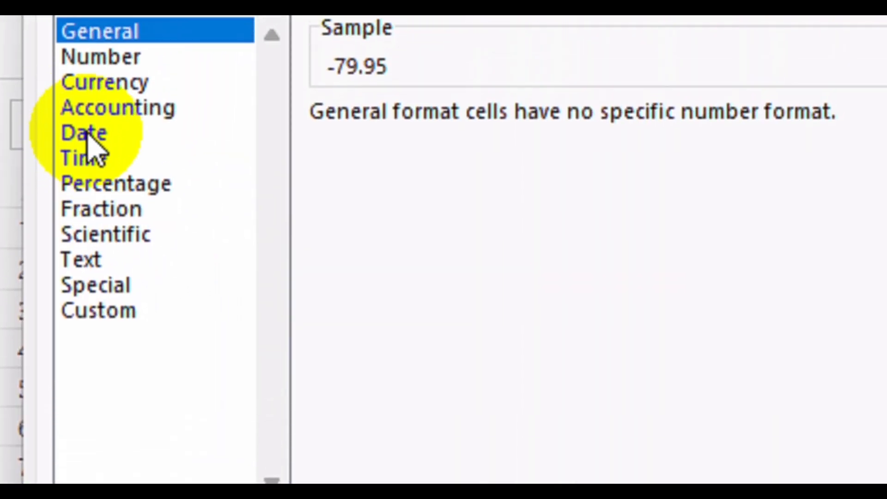
left_click(105, 86)
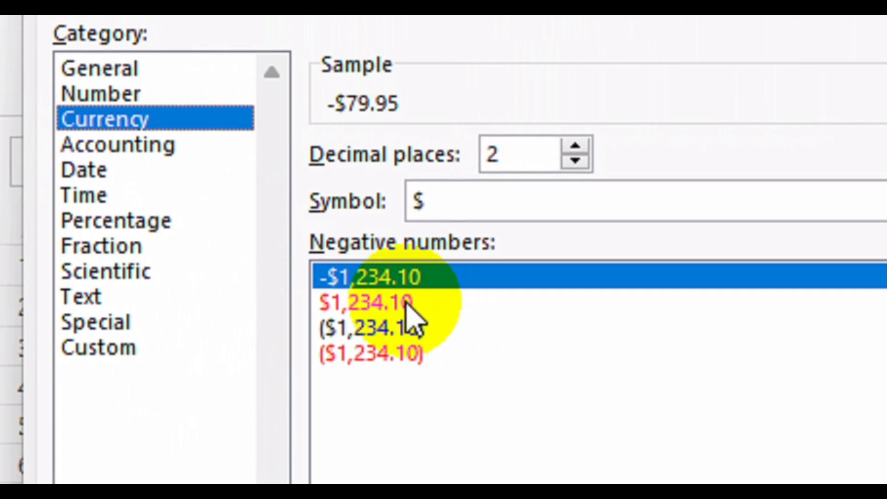
left_click(400, 303)
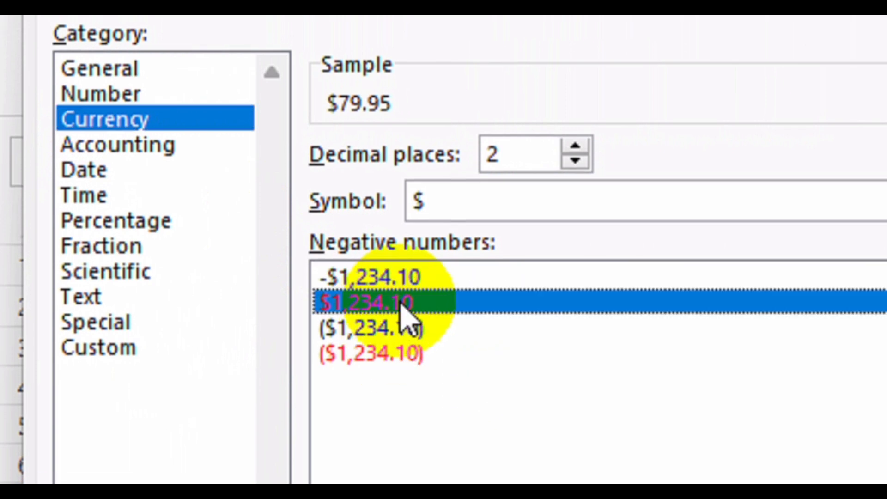
left_click(673, 374)
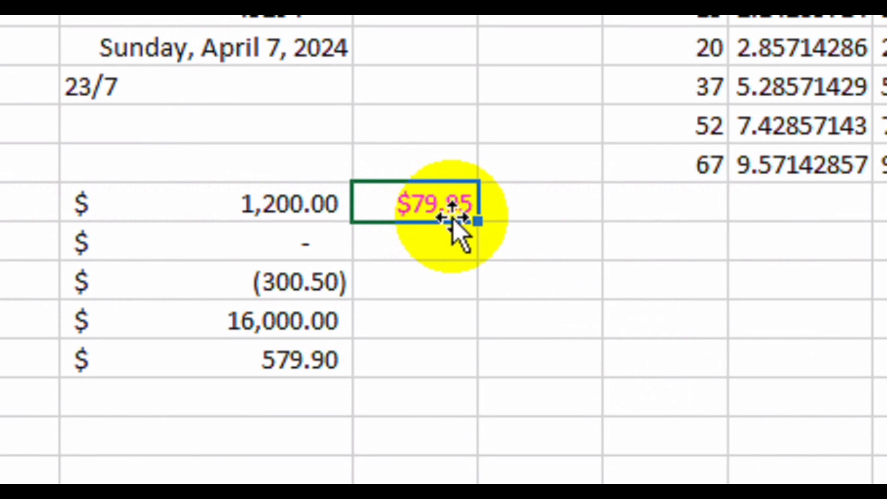
left_click(231, 160)
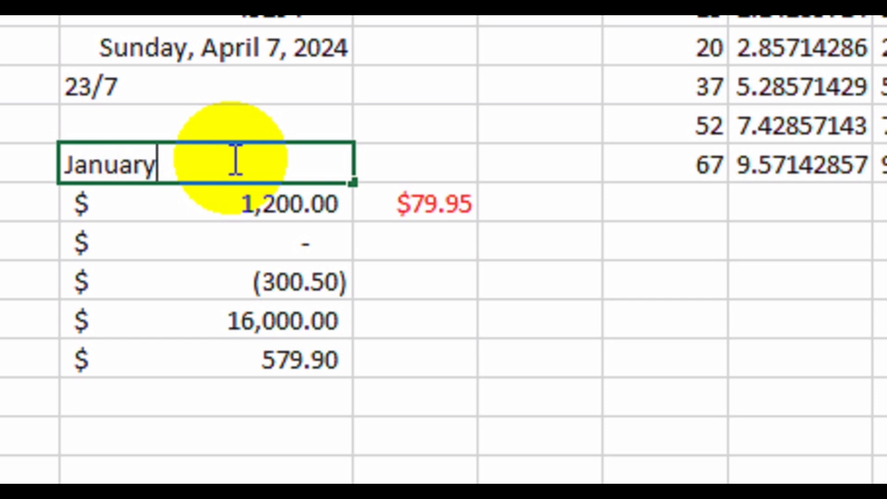
Enter January in B8 and right-align it over the amounts.
key("Return")
left_click(174, 165)
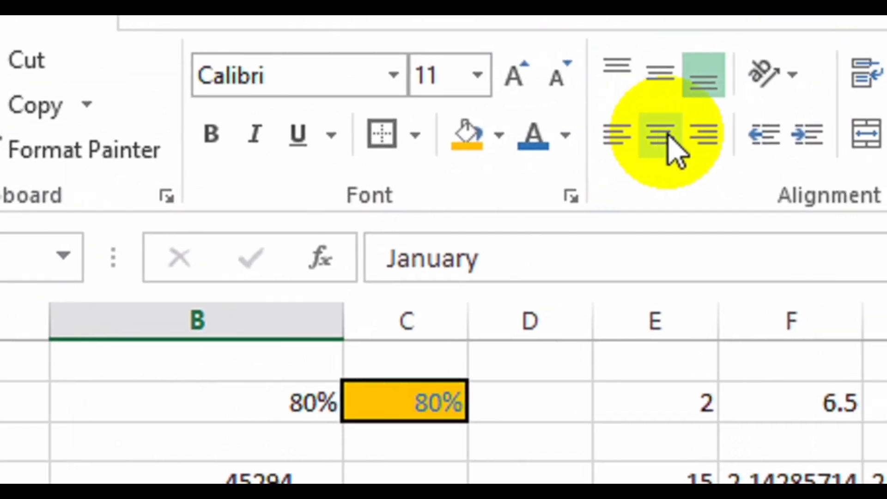
left_click(669, 136)
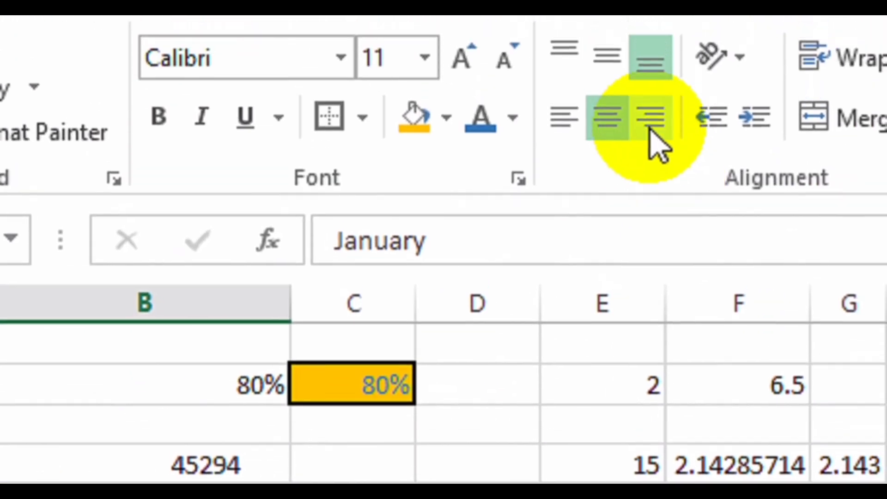
left_click(650, 131)
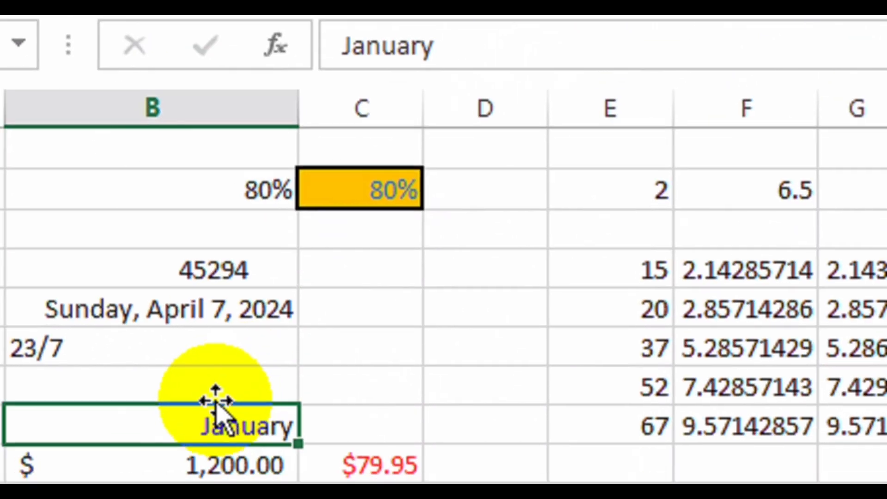
left_click(233, 498)
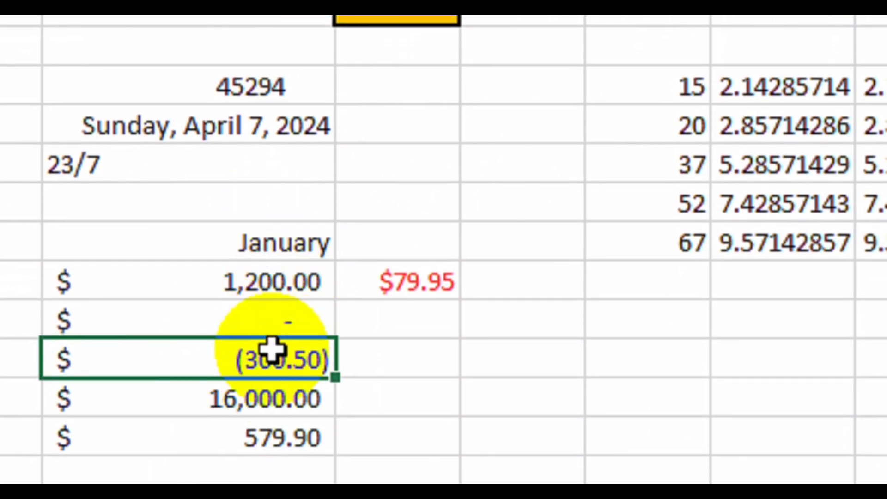
left_click(283, 245)
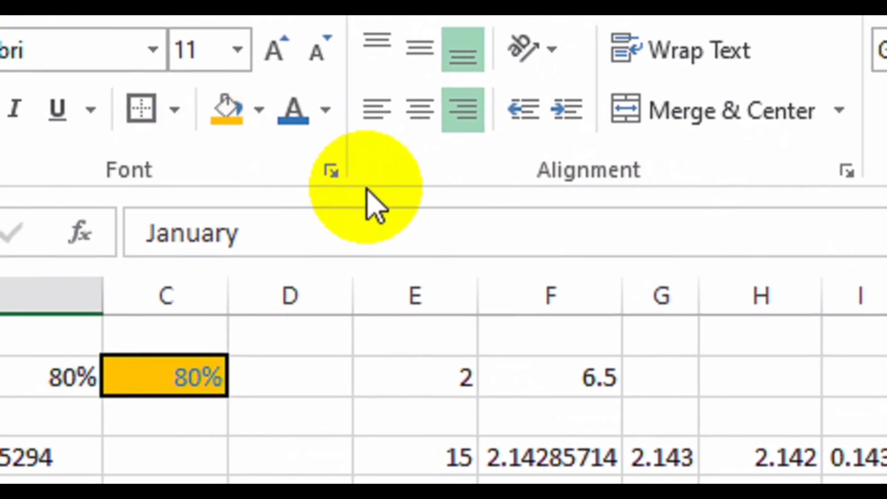
Set January to 12-point Arial Black with a single accounting underline.
left_click(180, 142)
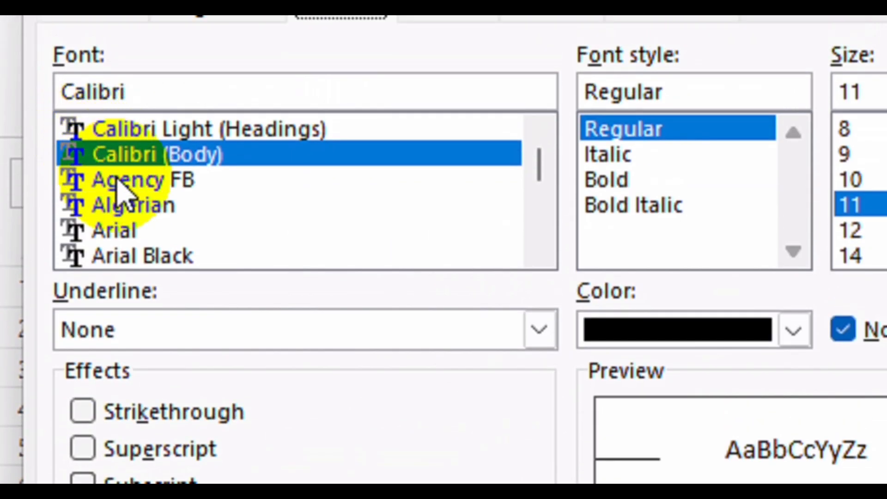
left_click(155, 254)
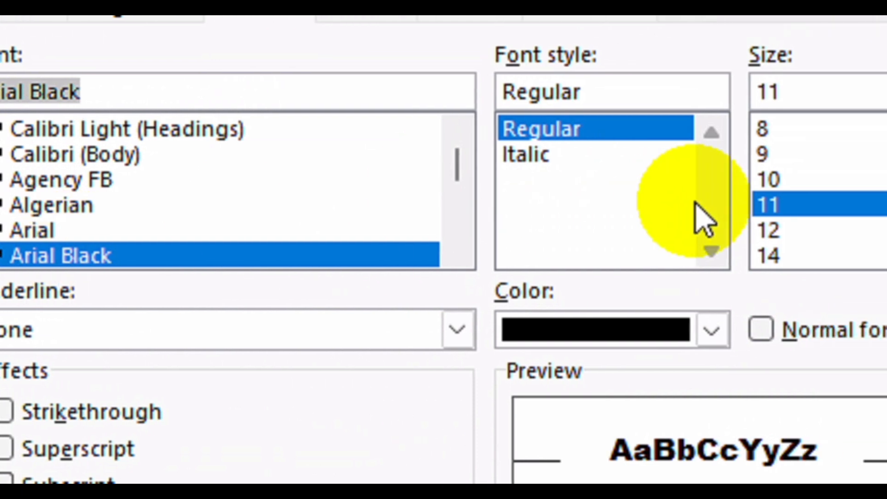
left_click(672, 229)
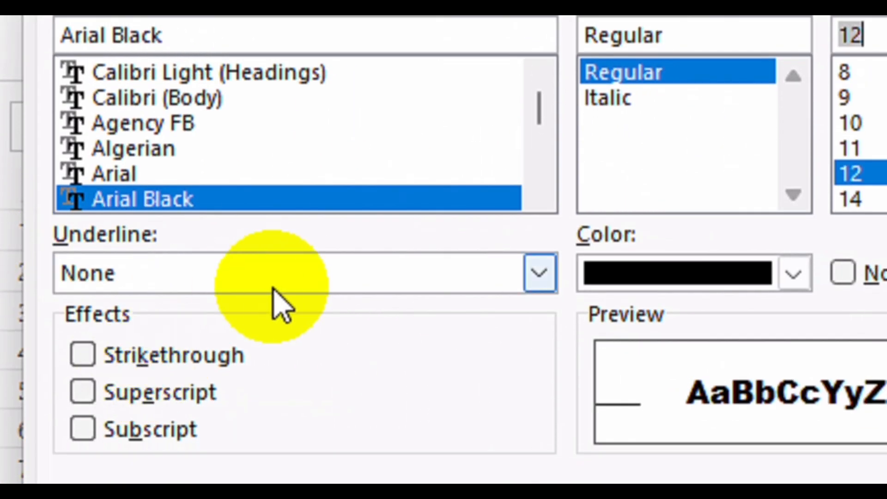
left_click(274, 286)
left_click(153, 388)
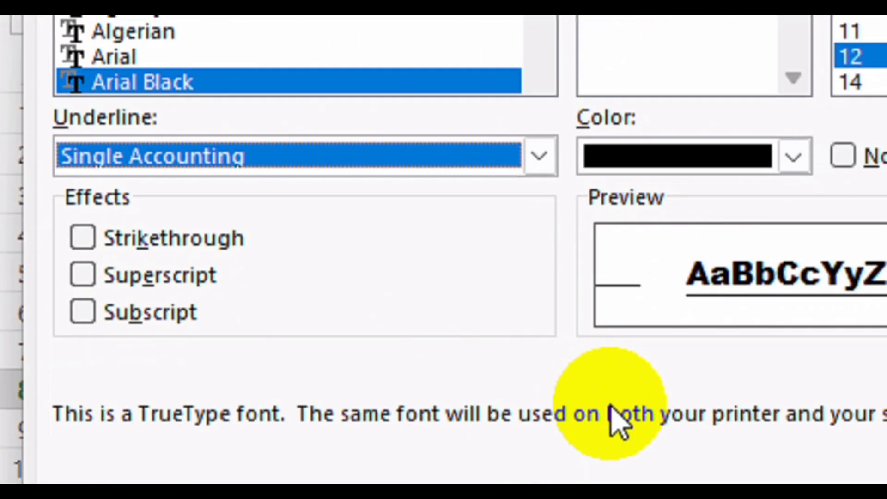
left_click(675, 384)
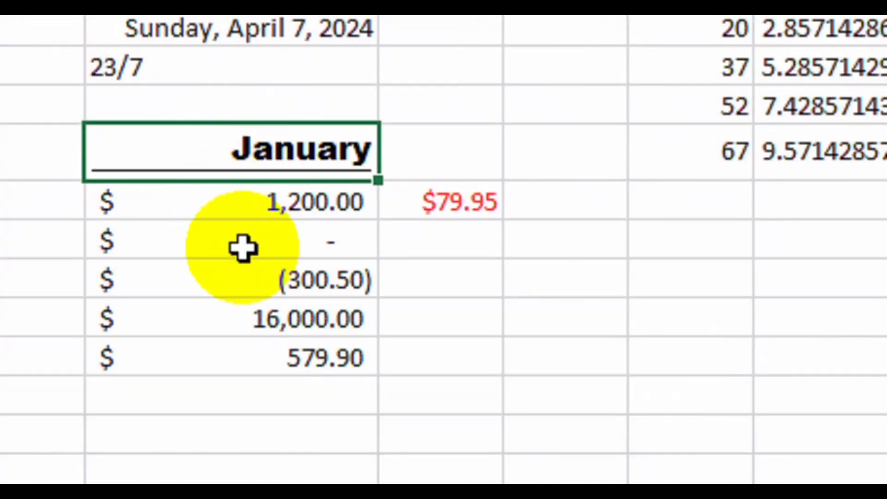
left_click(284, 347)
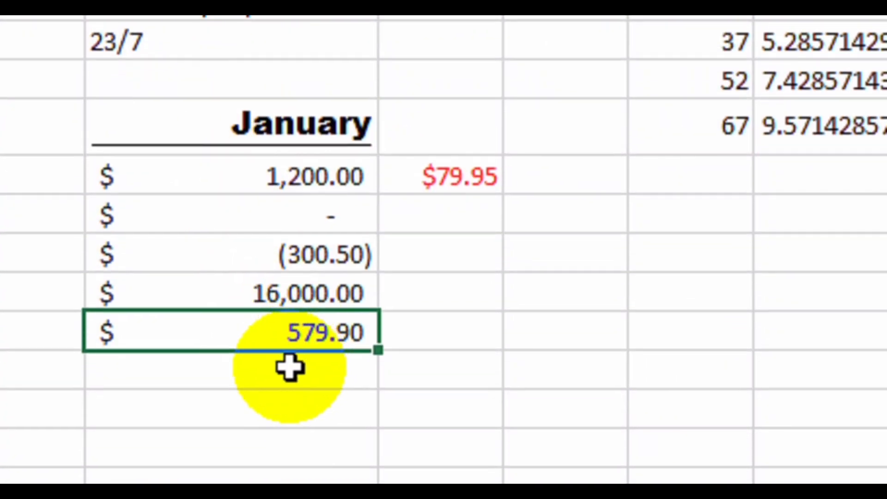
left_click(284, 382)
AutoSum the January amounts to $17,479.40, then make 579.90 Arial 12 with a double accounting underline.
left_click_drag(310, 175, 313, 322)
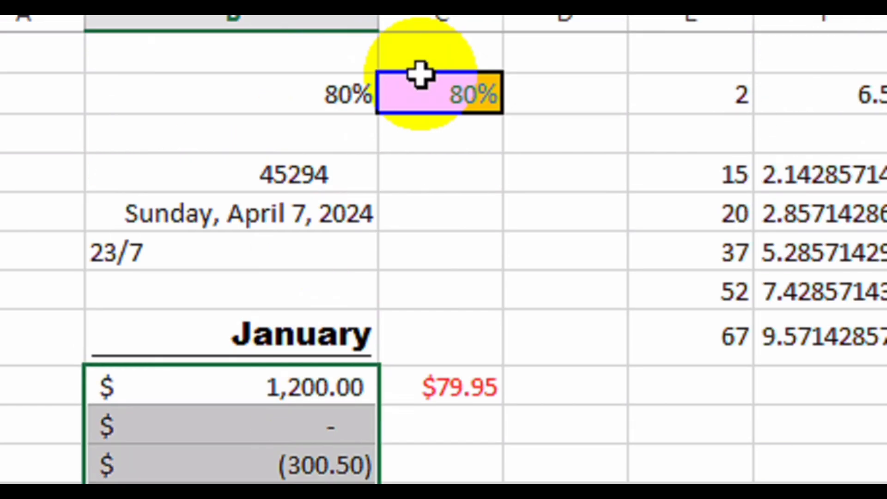
left_click(666, 95)
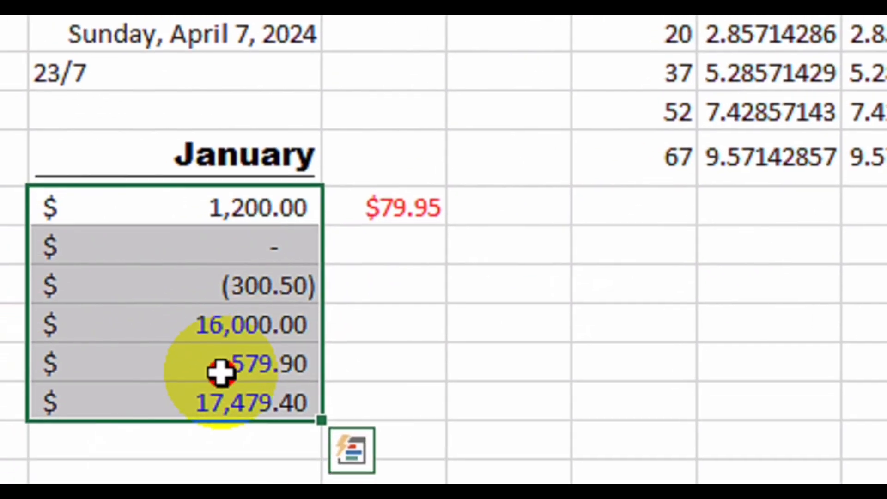
mouse_move(220, 372)
left_mouse_down()
mouse_move(214, 392)
mouse_move(235, 363)
left_mouse_up()
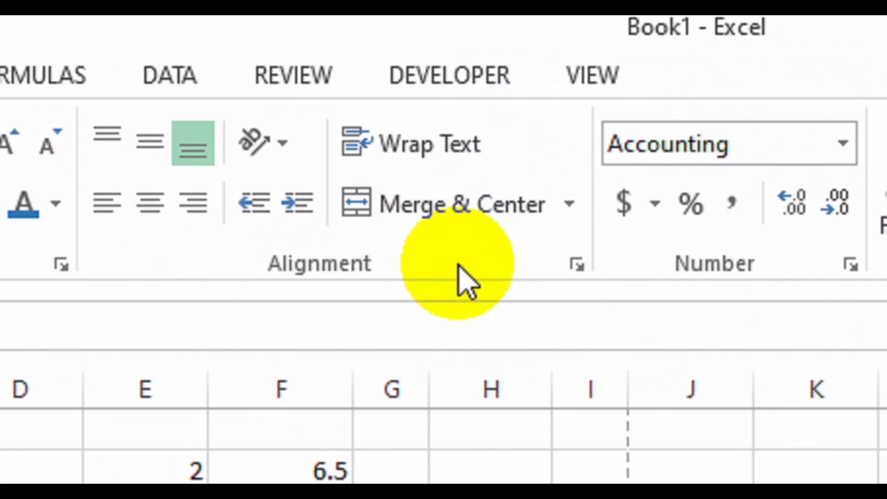
left_click(576, 265)
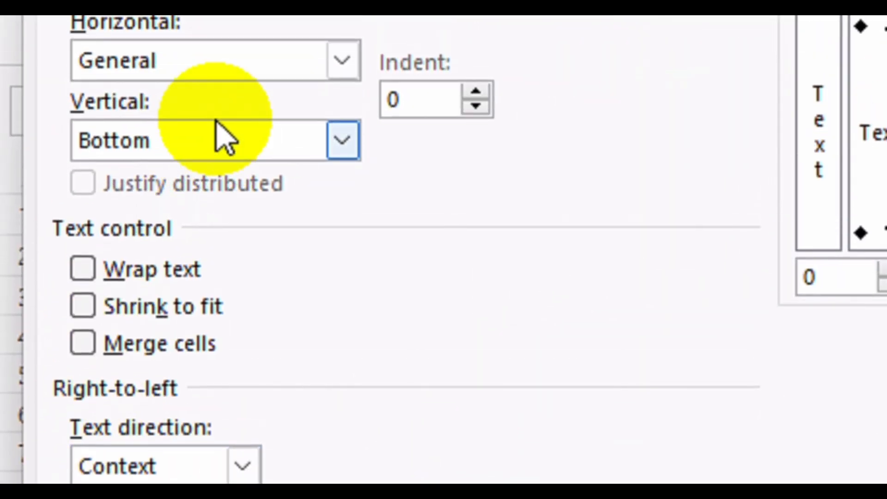
left_click(356, 164)
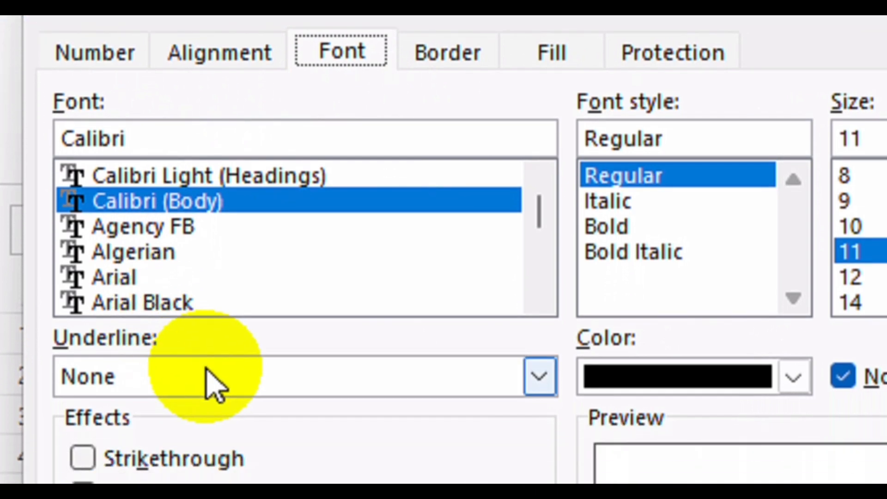
left_click(140, 277)
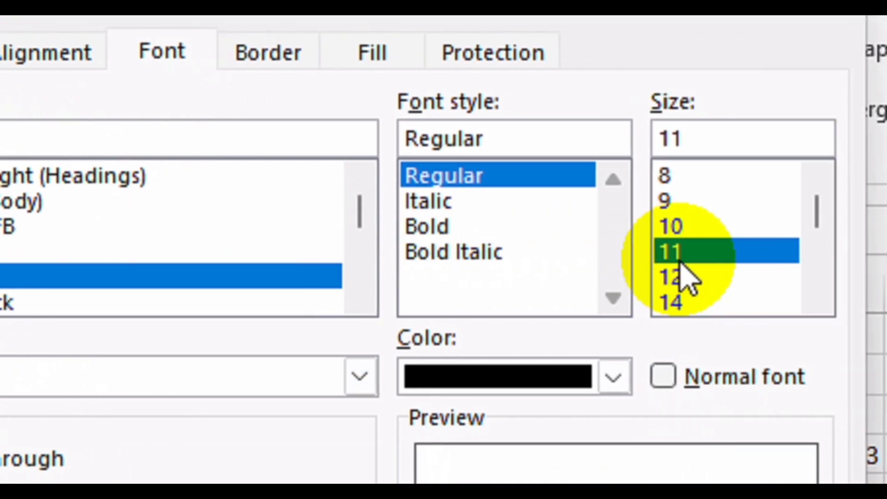
left_click(854, 277)
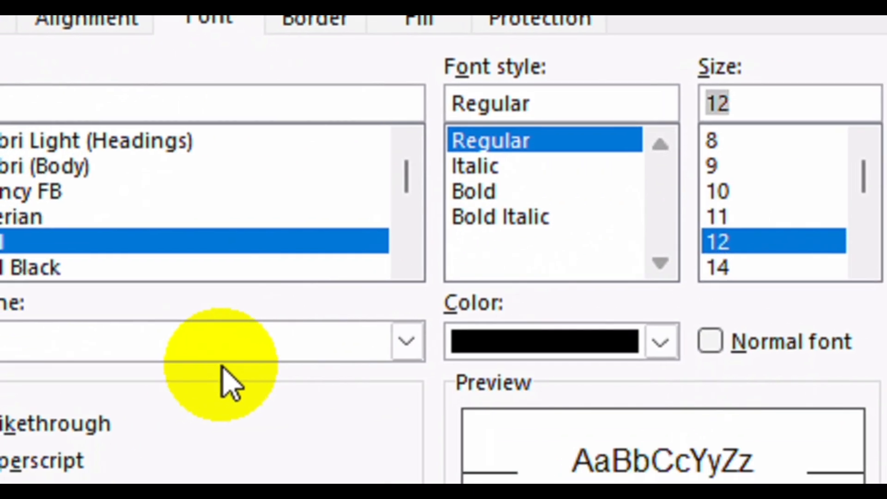
left_click(231, 344)
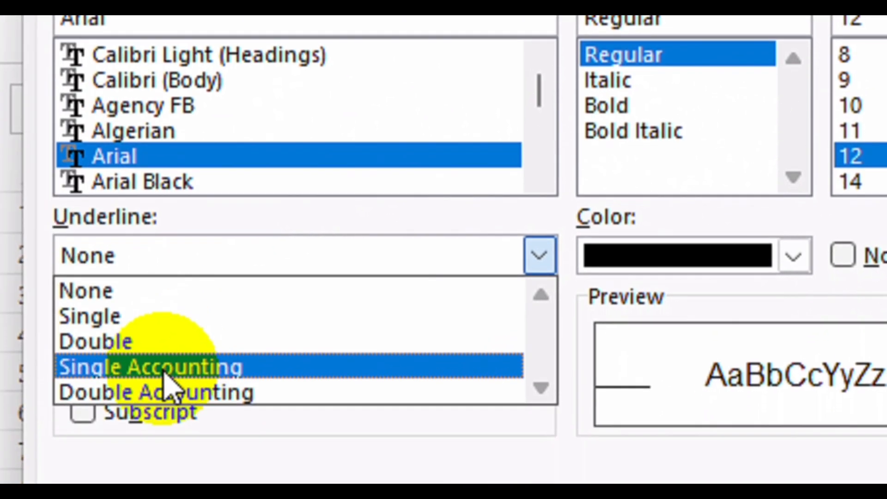
left_click(40, 478)
left_click(666, 318)
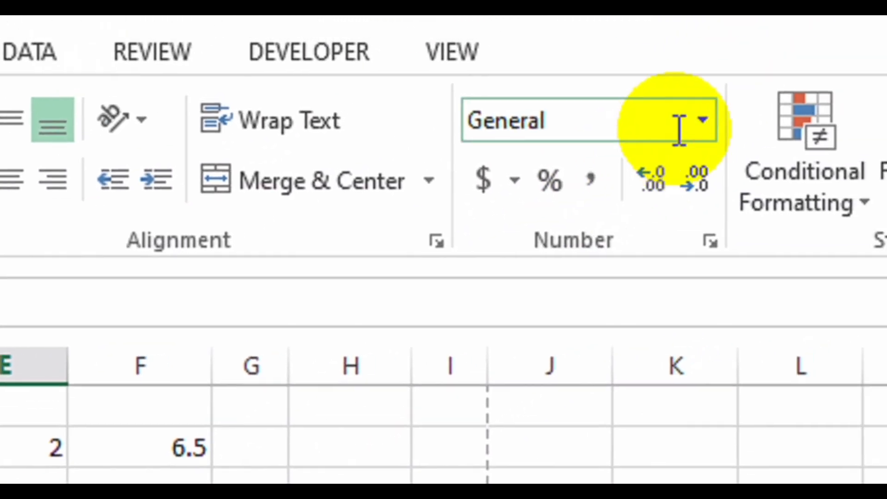
Switch E11:E15 through Text and General to Number format, showing 15.00 to 67.00.
left_click(660, 137)
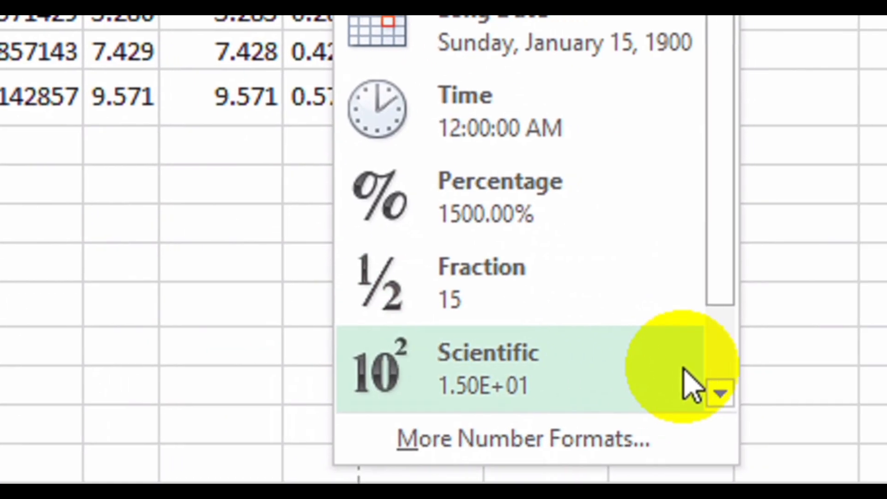
left_click(666, 369)
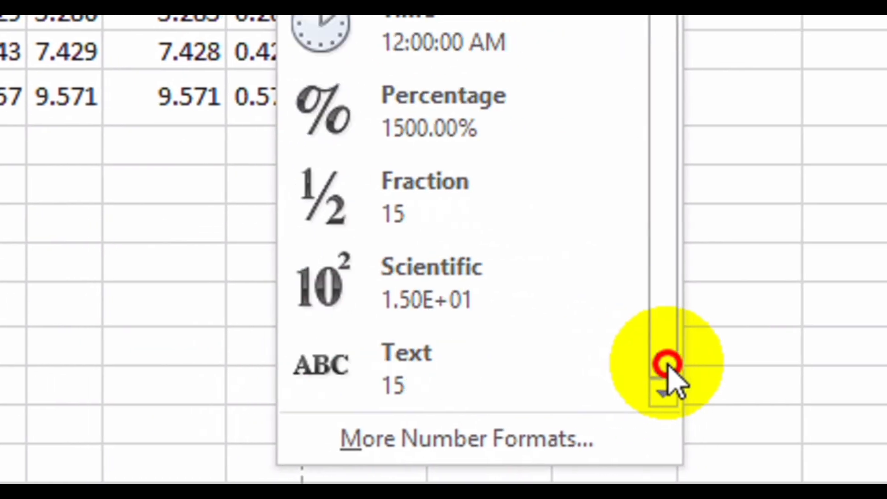
left_click(467, 355)
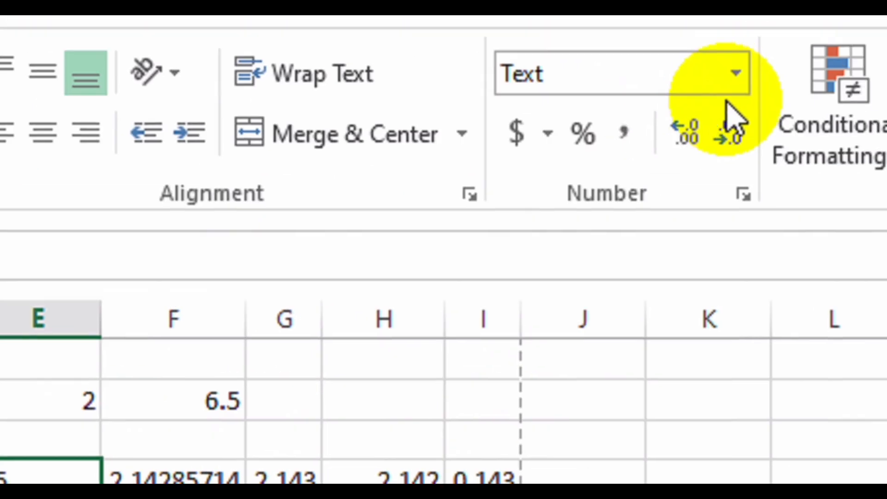
left_click(735, 76)
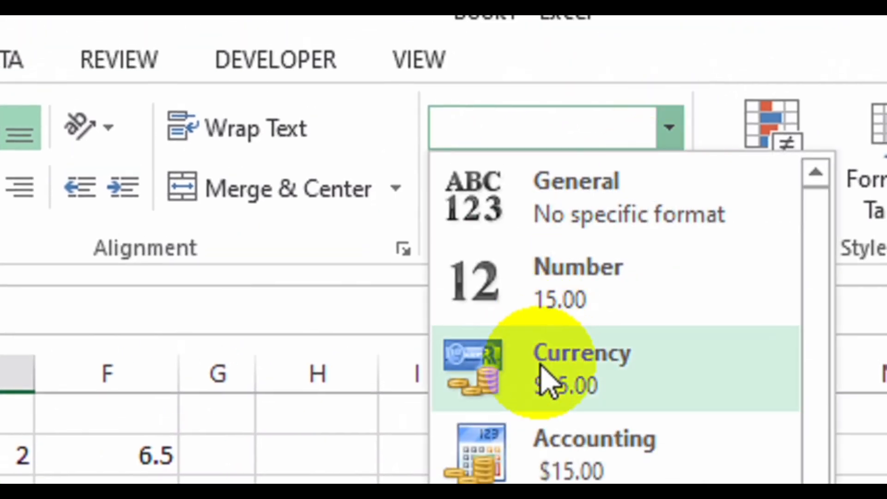
left_click(619, 203)
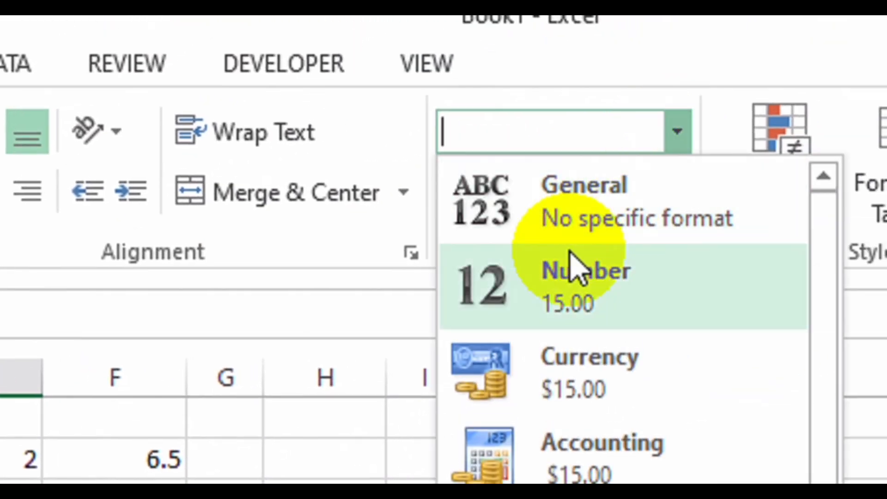
left_click(562, 318)
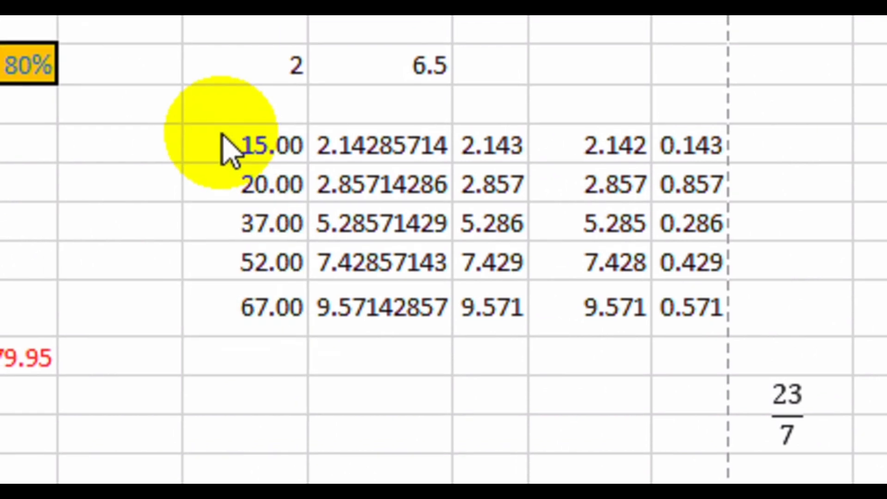
Copy the 15.00–67.00 values in column E.
left_click_drag(239, 148, 260, 312)
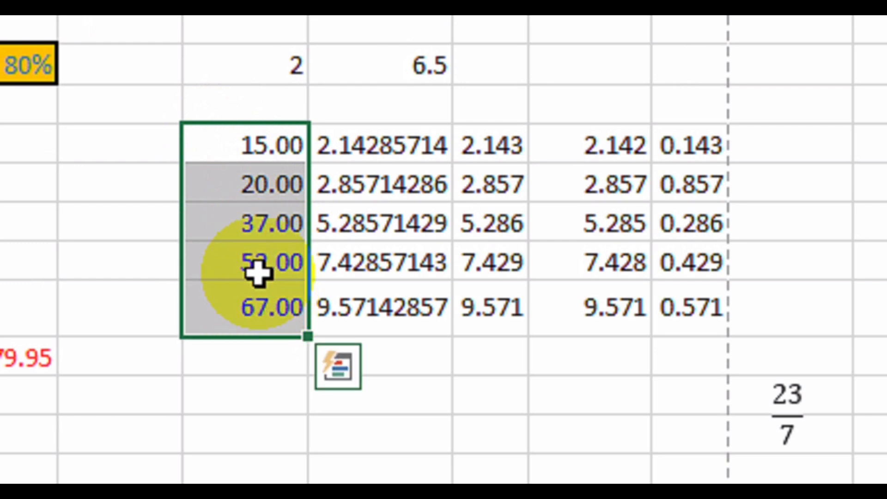
right_click(258, 273)
left_click(347, 284)
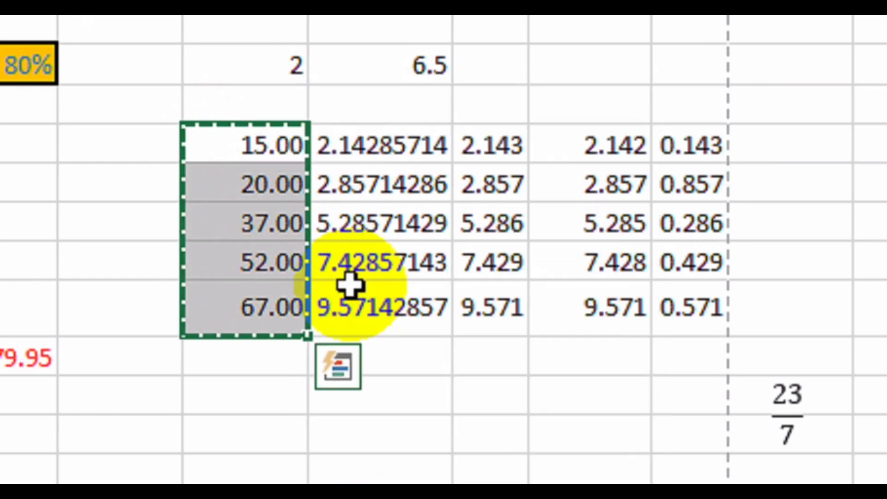
Paste Special the values into empty cells below using the Add operation.
scroll(283, 374, "down", 1)
scroll(303, 367, "down", 2)
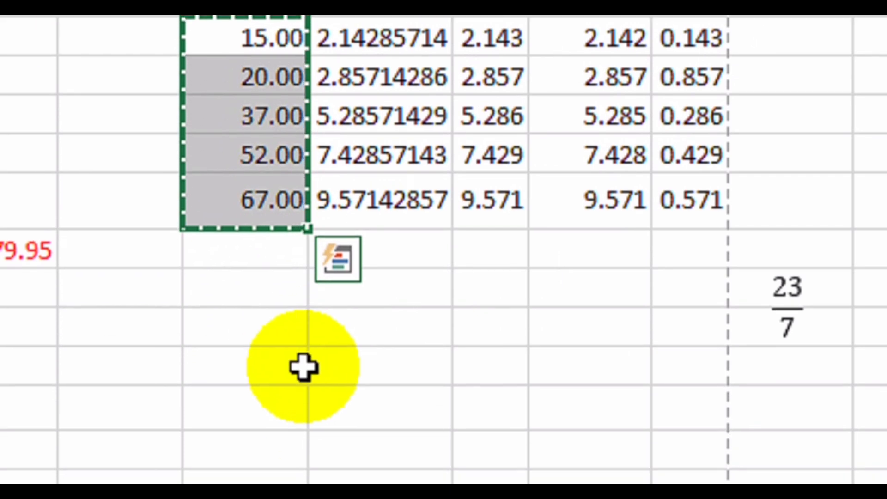
left_click(271, 352)
left_click(271, 330)
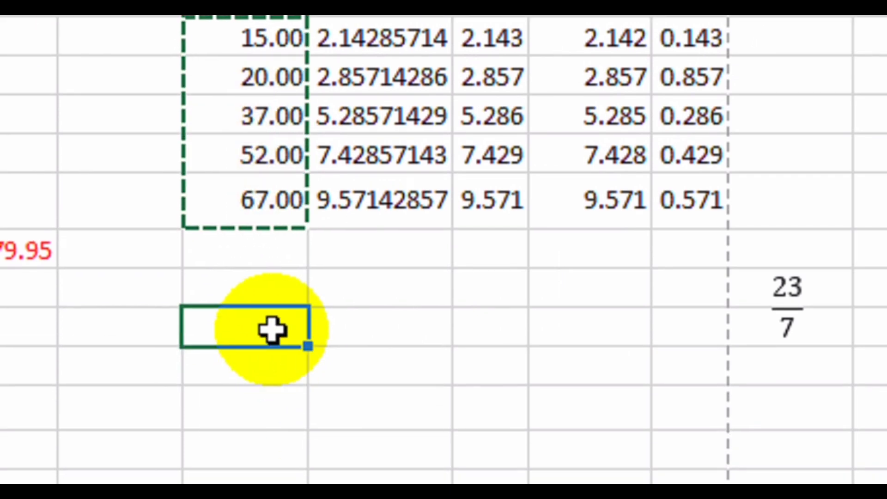
scroll(272, 330, "down", 2)
scroll(285, 155, "up", 1)
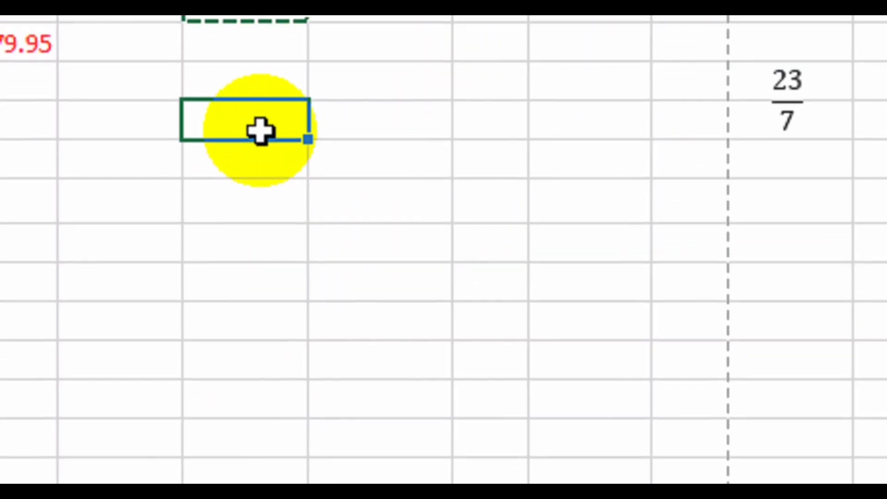
right_click(260, 132)
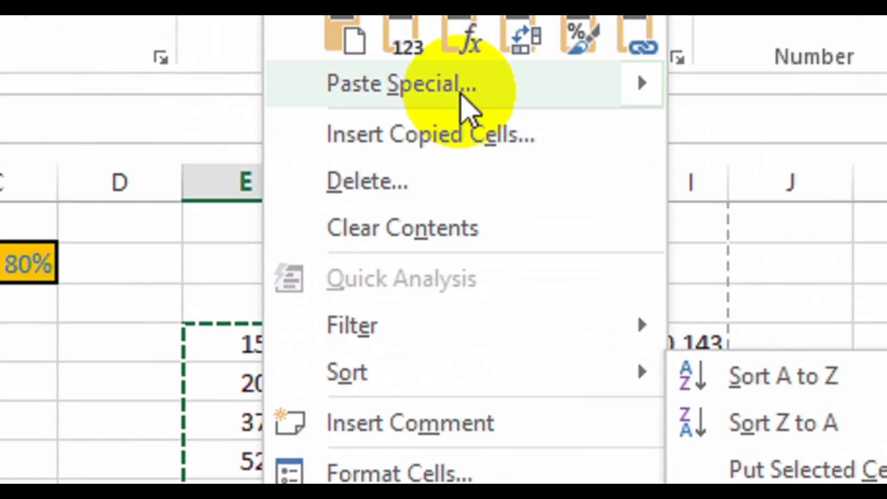
mouse_move(467, 108)
left_click(818, 461)
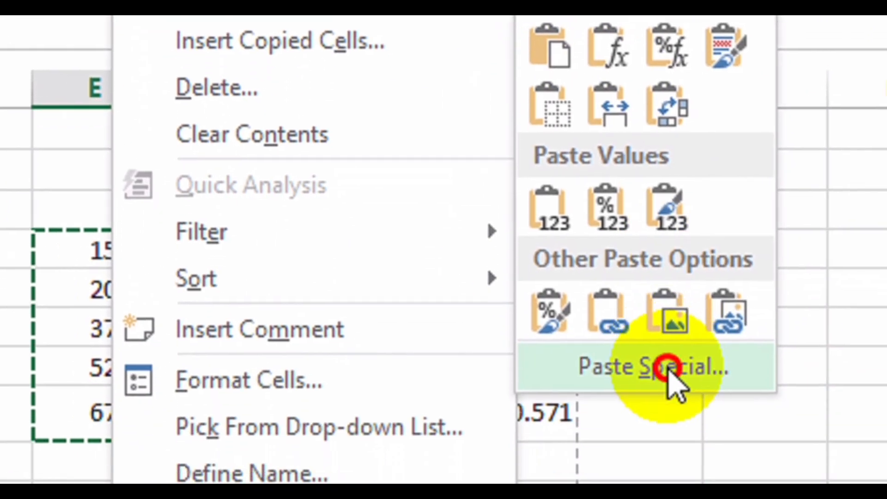
left_click(323, 291)
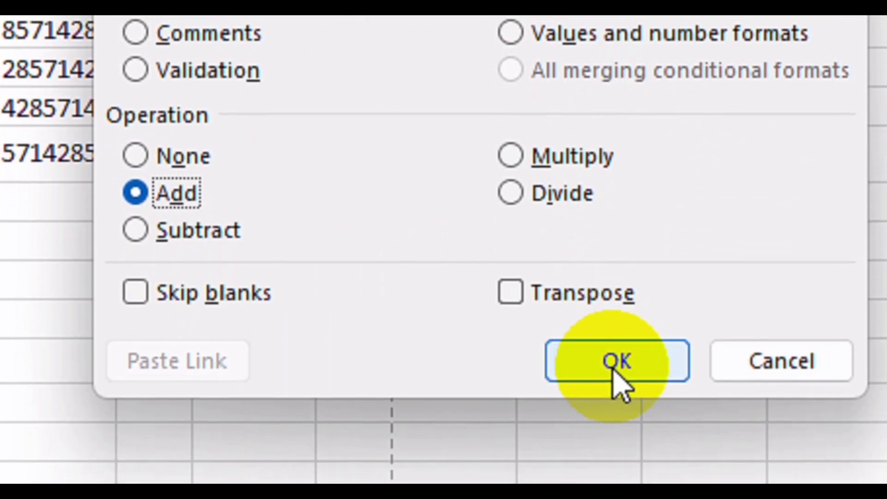
left_click(626, 356)
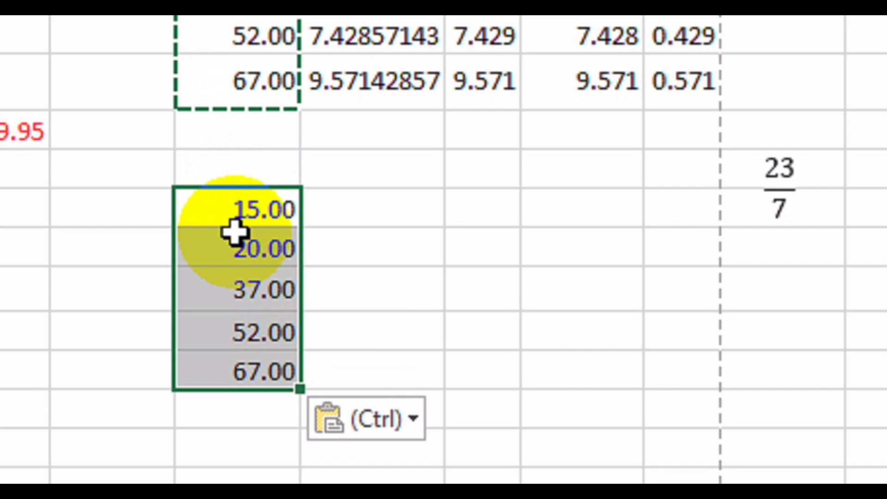
Enter =VALUE(E11) beside the pasted 15.00 and fill it down to the 67.00 row.
left_click(370, 210)
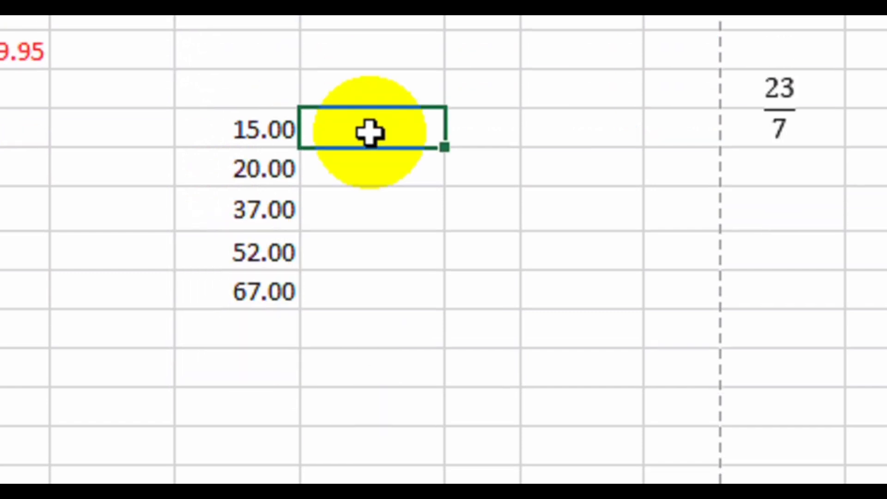
type("=valu")
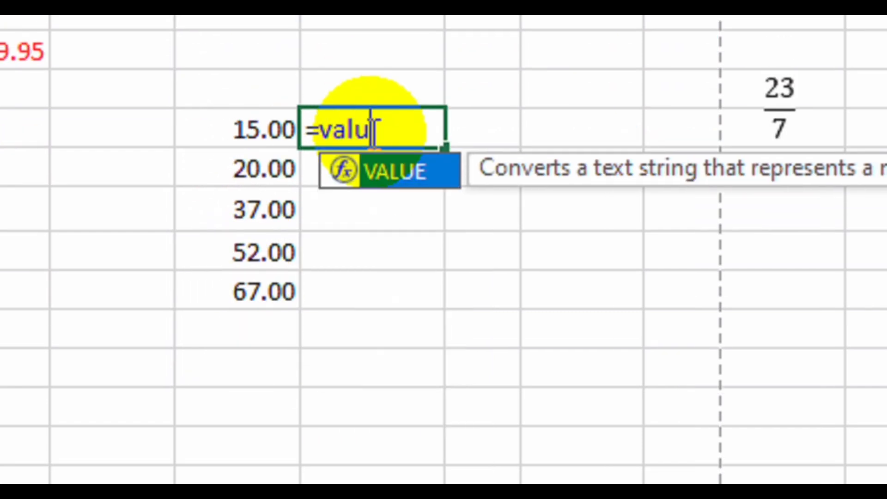
double_click(416, 174)
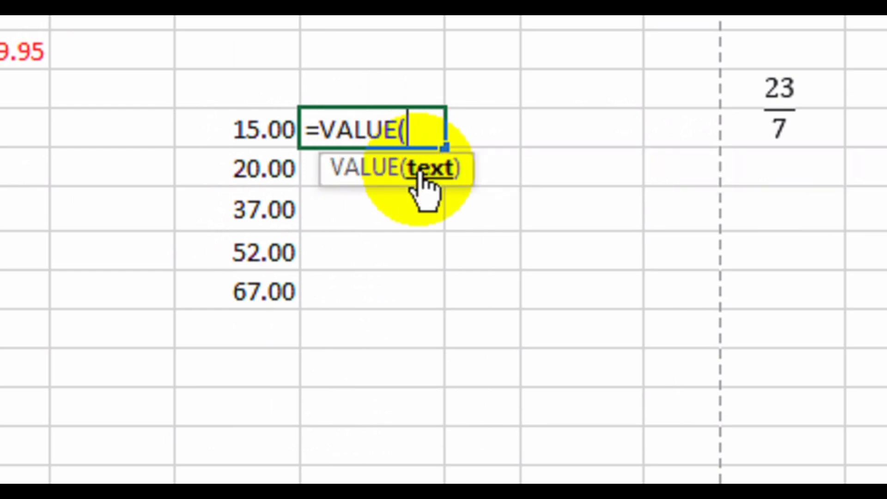
left_click(264, 133)
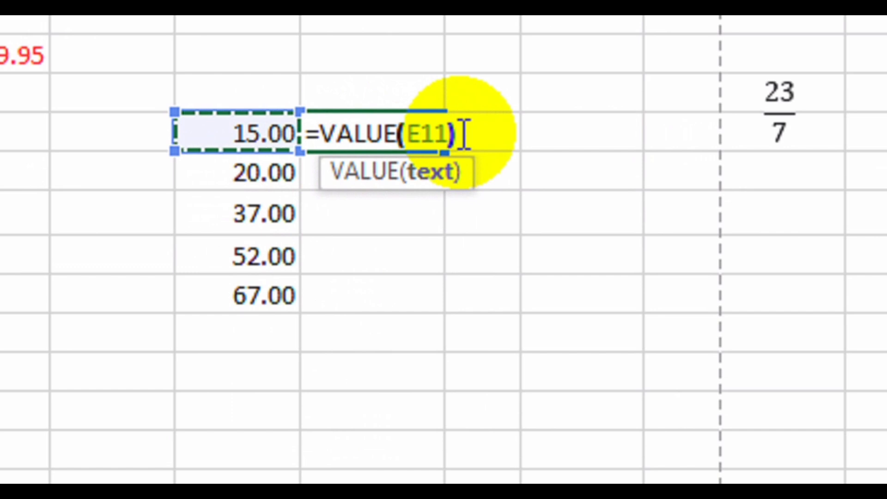
type(")")
key("Return")
left_click(425, 132)
left_click_drag(445, 153, 434, 317)
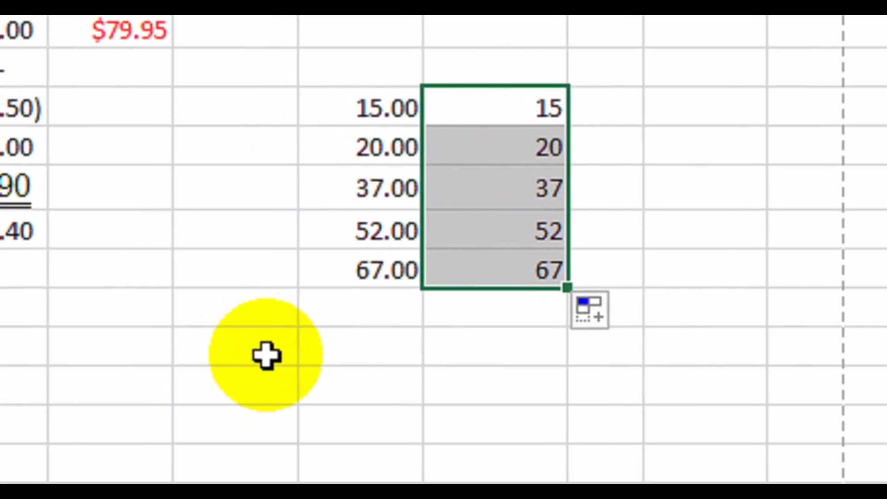
Enter 'score 852' in B16 and start a VALUE formula in C16.
left_click(239, 317)
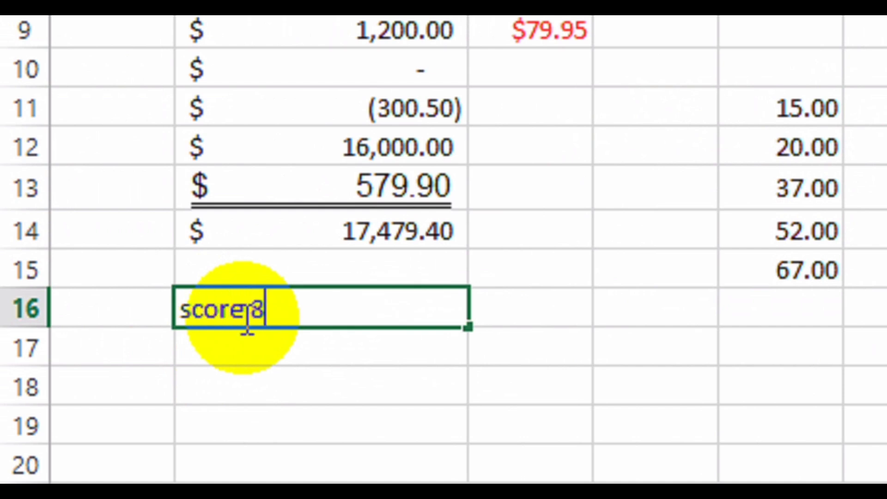
left_click(519, 310)
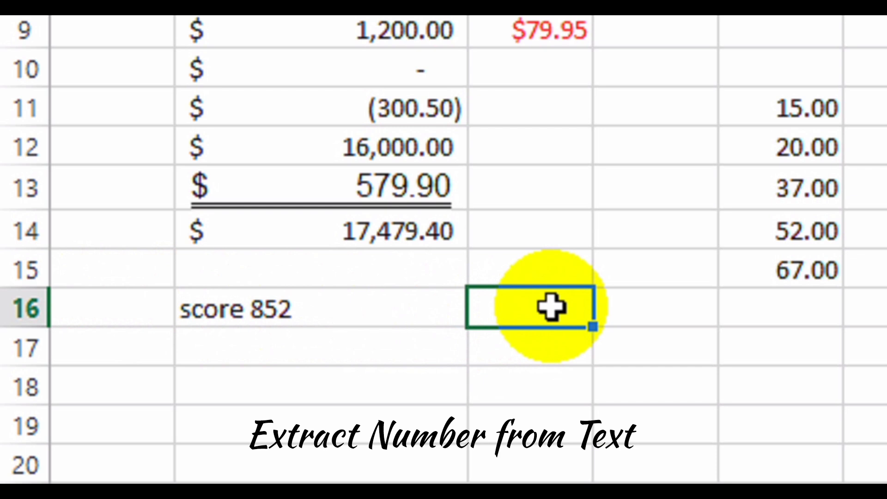
type("=Value")
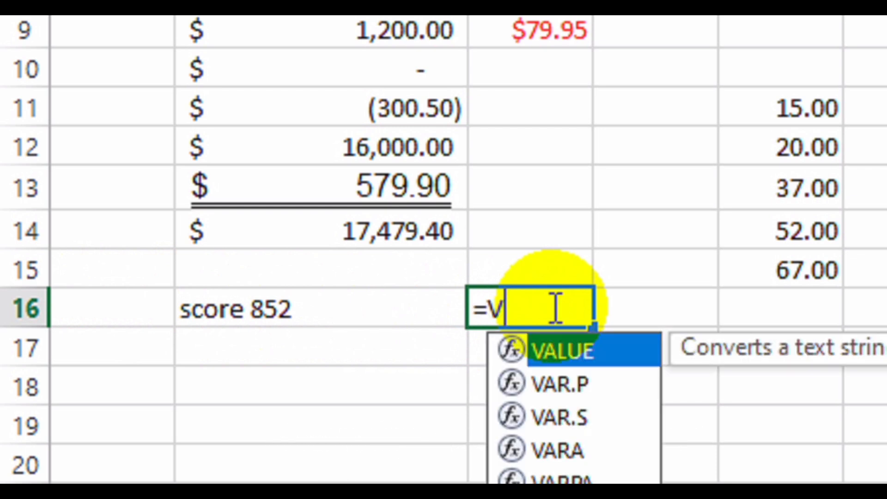
double_click(589, 350)
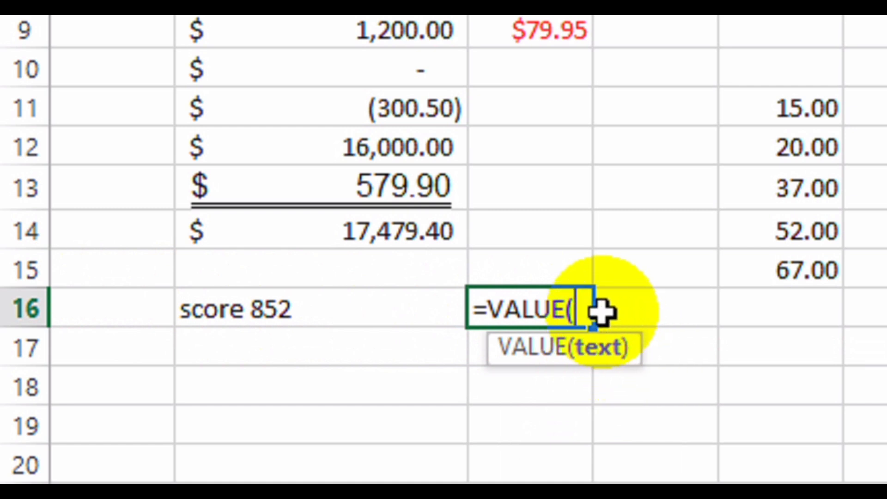
Complete C16 as =VALUE(RIGHT(B16,3)) so it returns 852.
type("RIGHT")
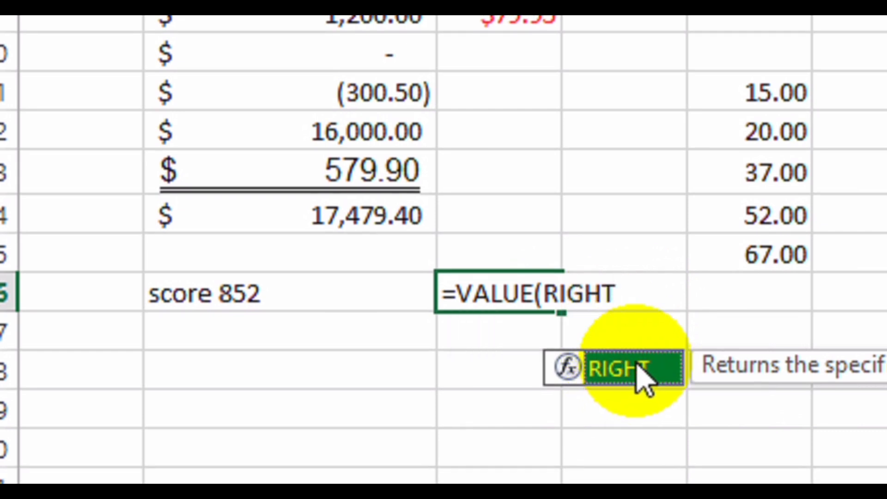
left_click(628, 291)
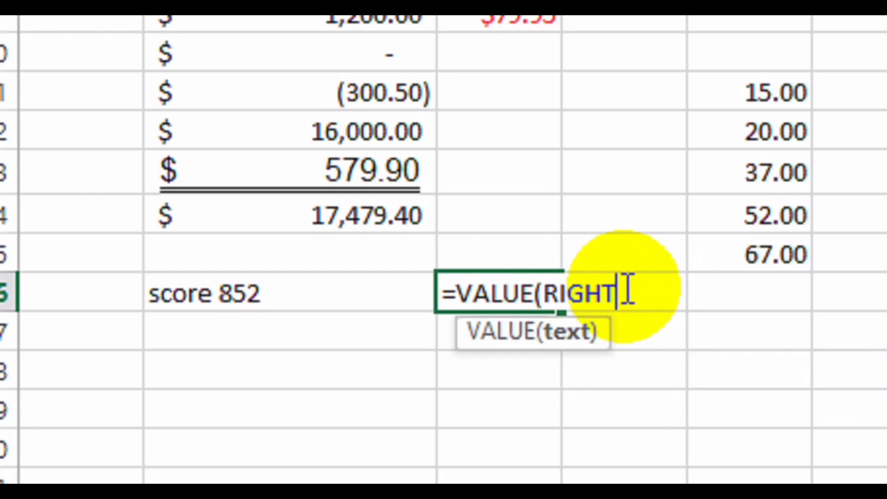
type("(")
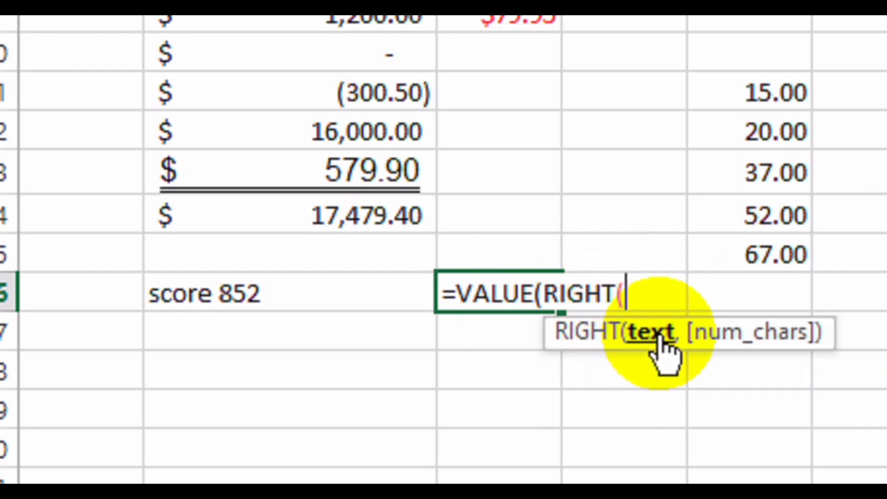
left_click(202, 293)
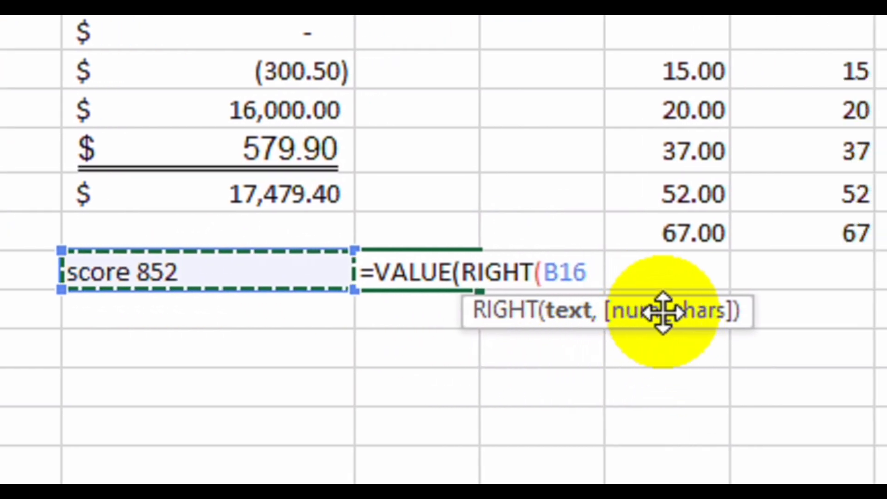
type(",3")
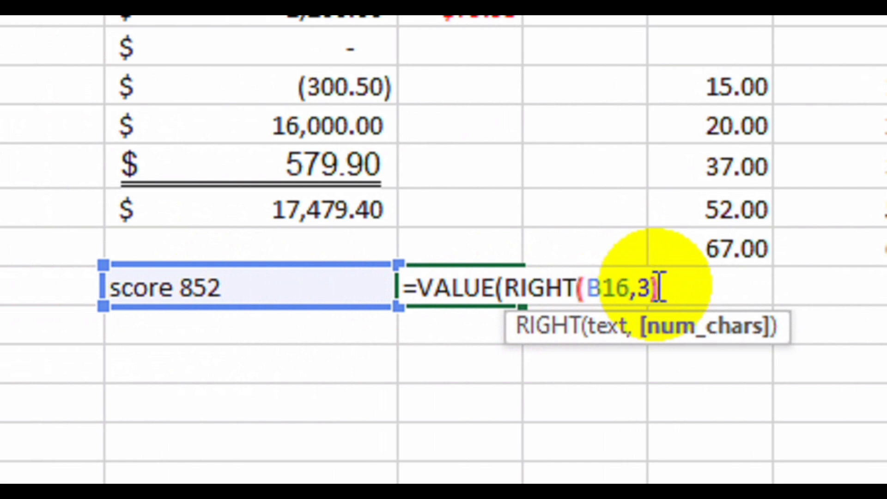
left_click_drag(661, 288, 584, 291)
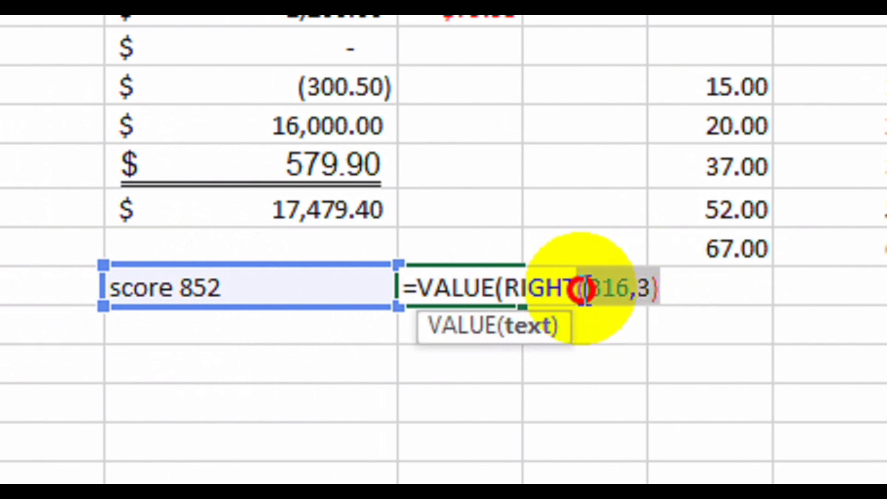
left_click(670, 290)
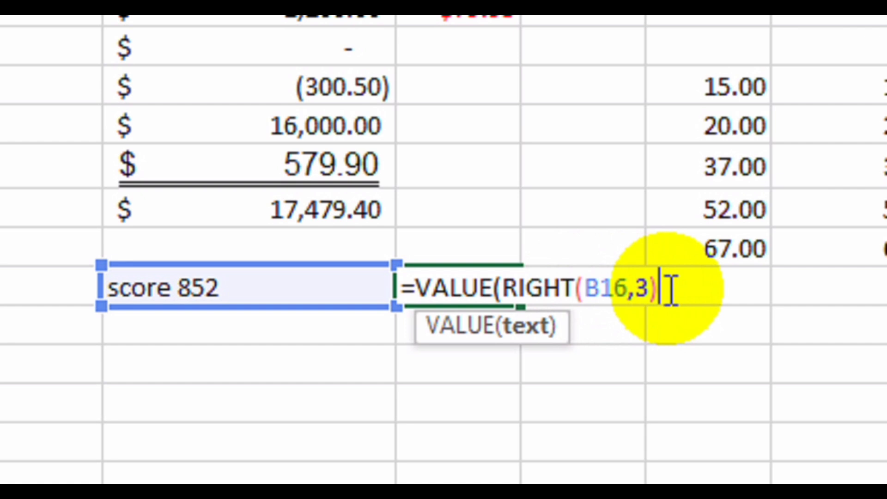
left_click_drag(671, 290, 479, 292)
left_click(675, 293)
key("Return")
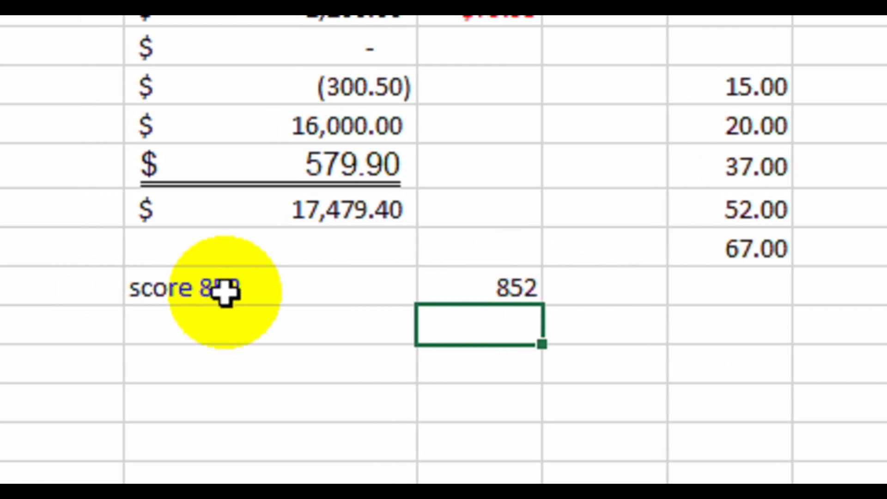
left_click(476, 289)
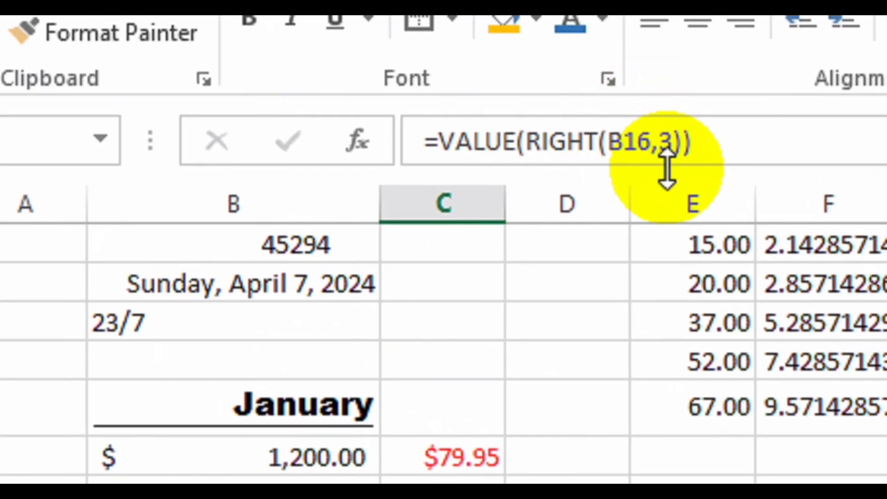
left_click(673, 151)
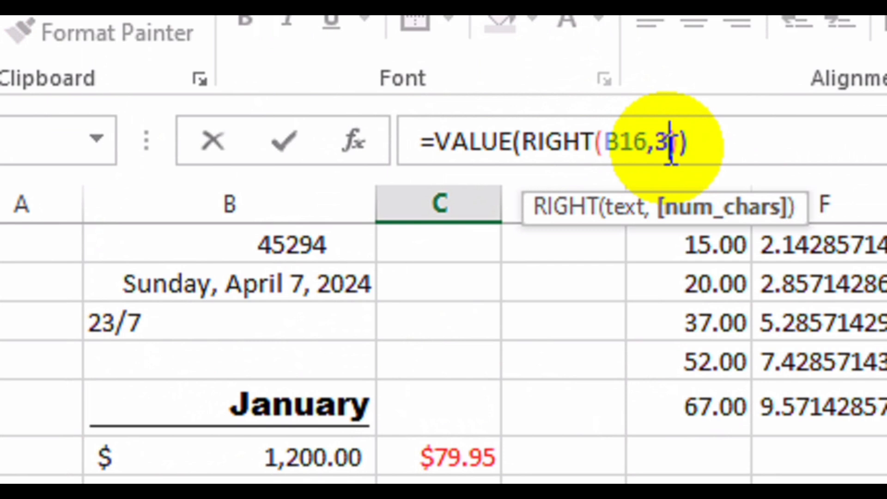
key("Return")
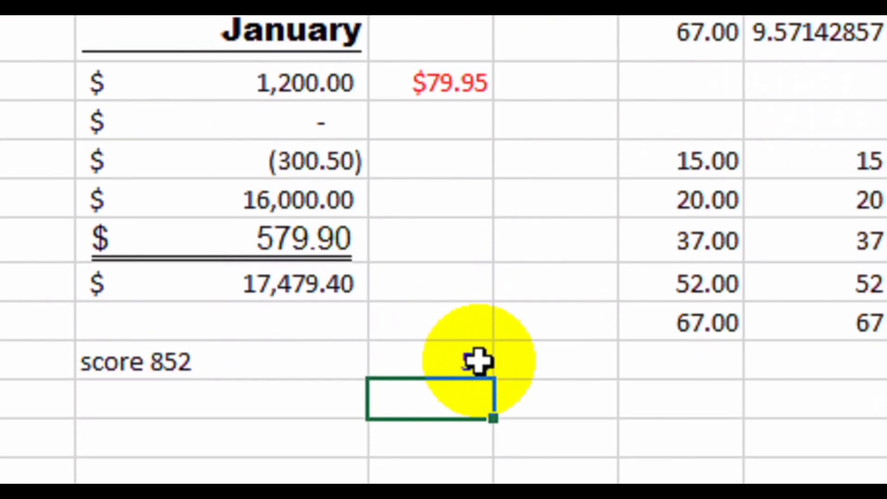
left_click(448, 395)
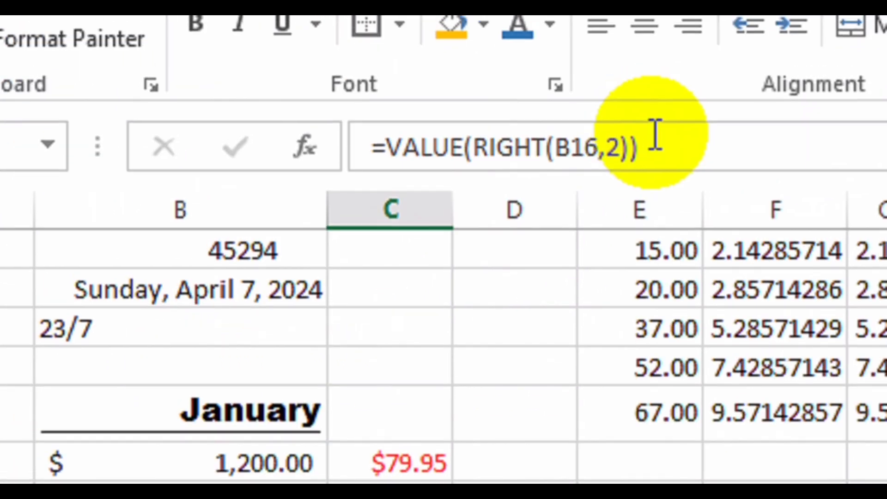
left_click(618, 144)
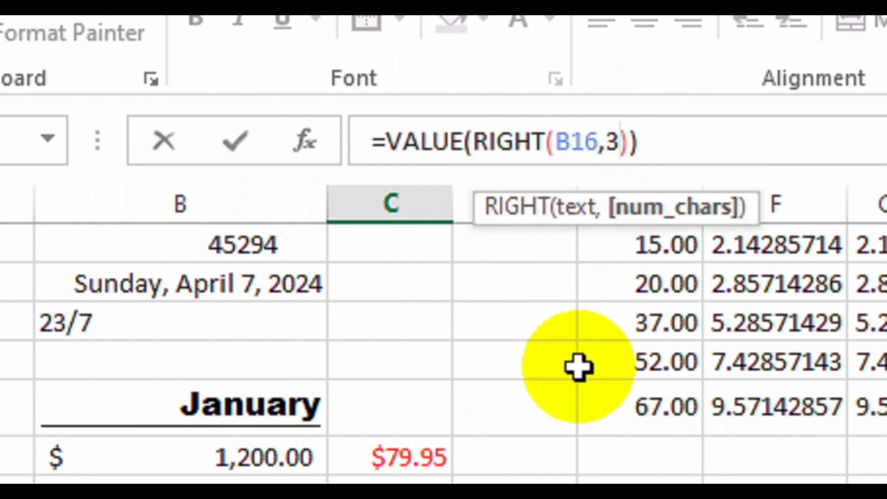
key("Return")
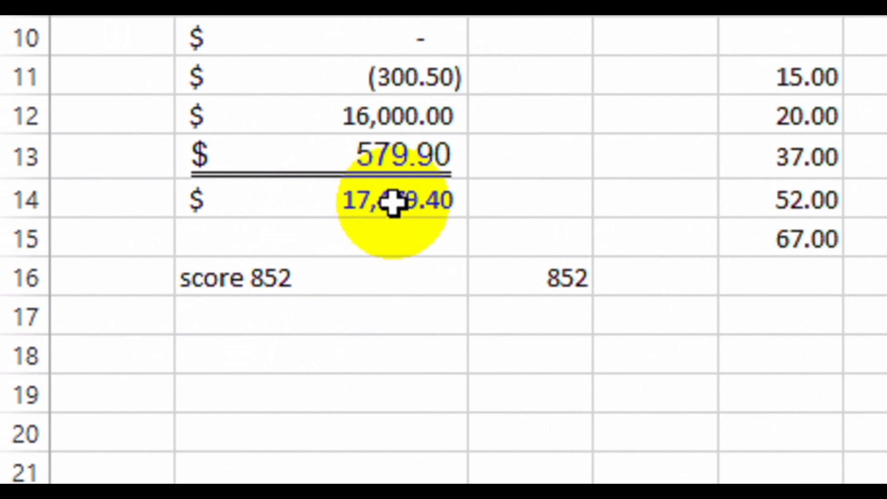
left_click(295, 334)
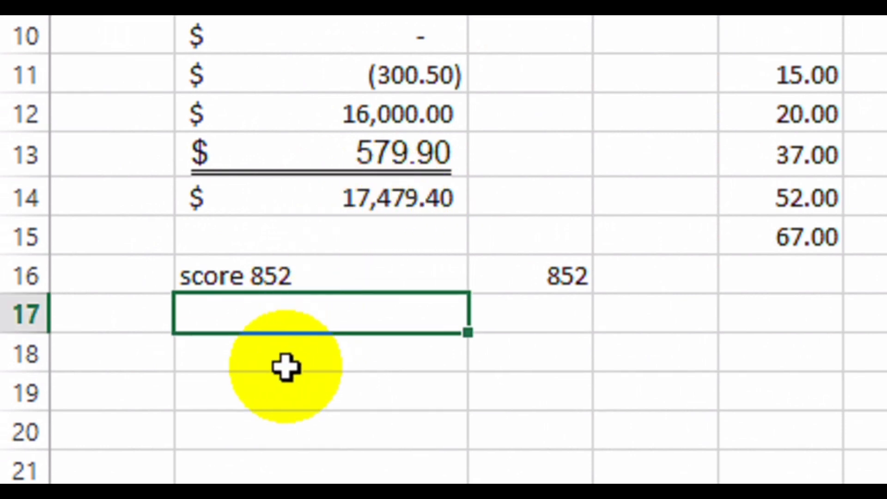
Enter ="You earned: "&B14 in B18, displaying You earned: 17479.4.
left_click(289, 367)
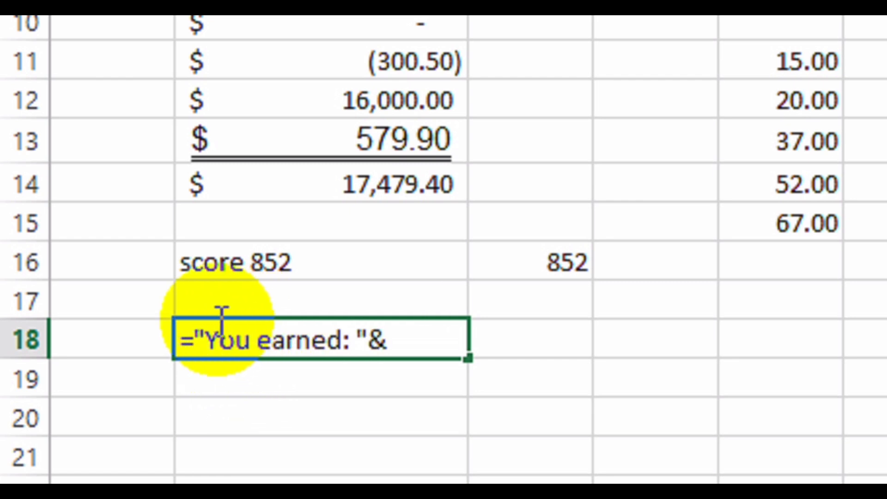
left_click(376, 192)
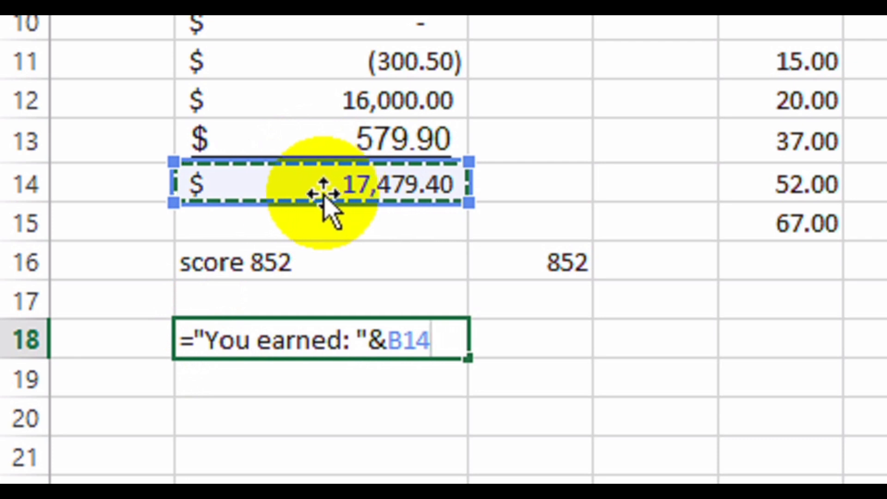
key("Return")
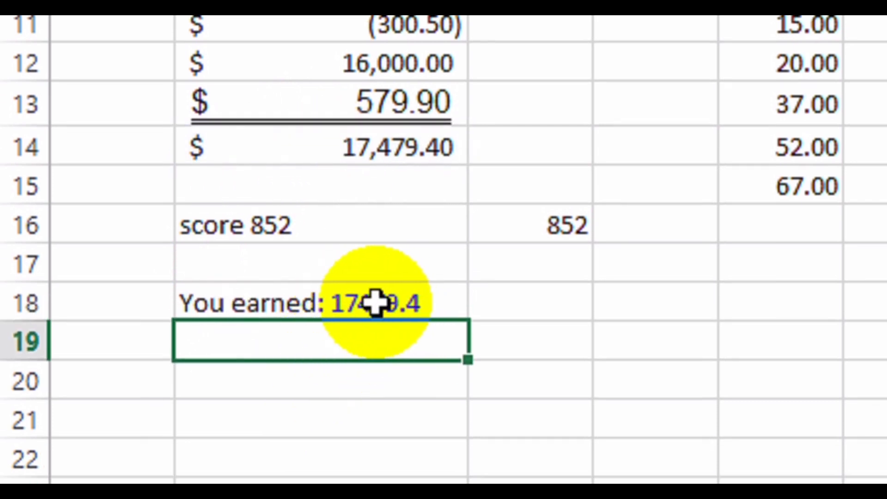
left_click(376, 303)
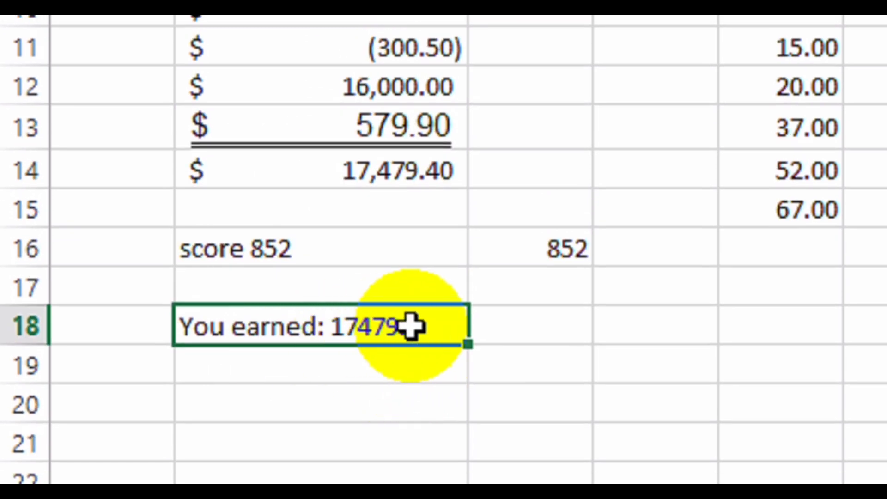
left_click(251, 358)
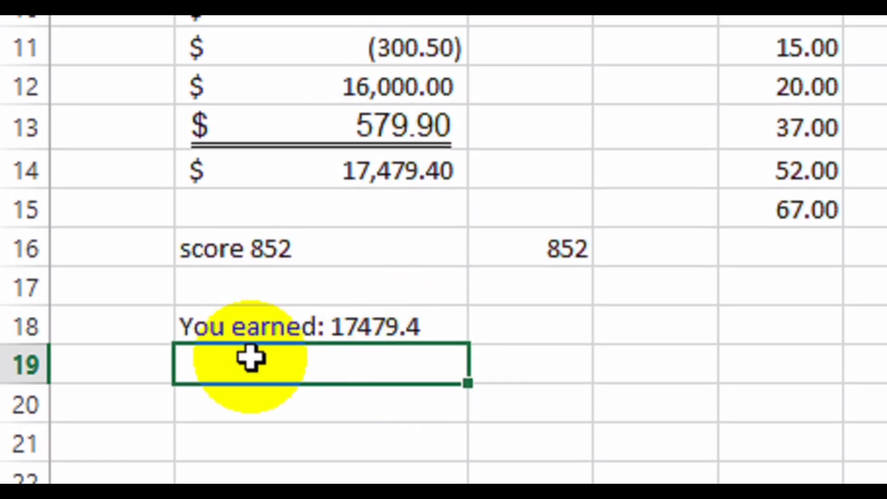
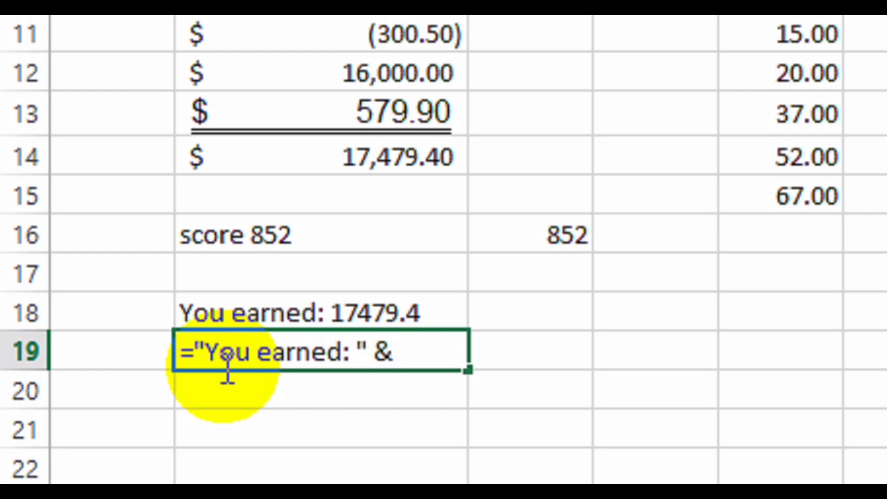
Add TEXT(B14,"$#,##0.00") after "You earned: " in the B19 formula.
type("Te")
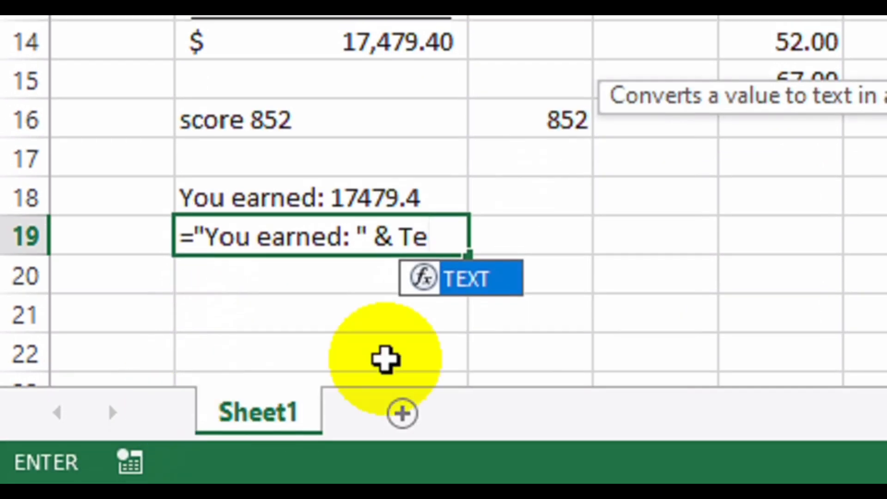
double_click(471, 392)
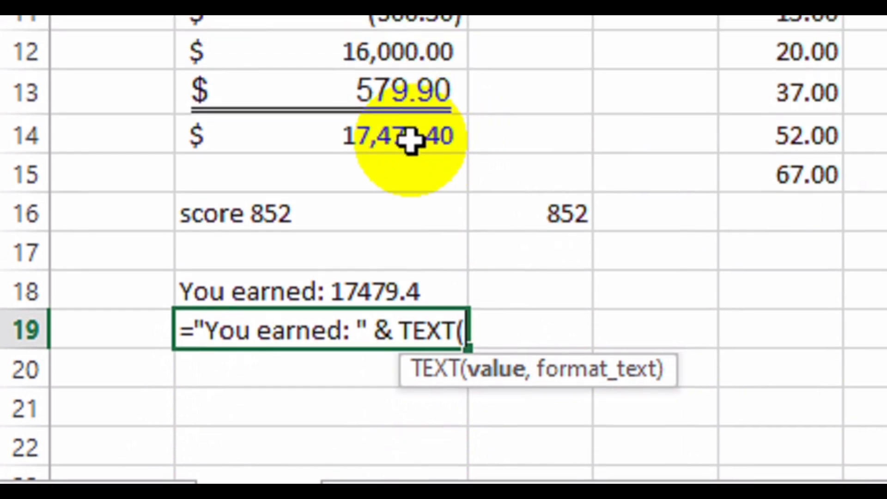
left_click(411, 140)
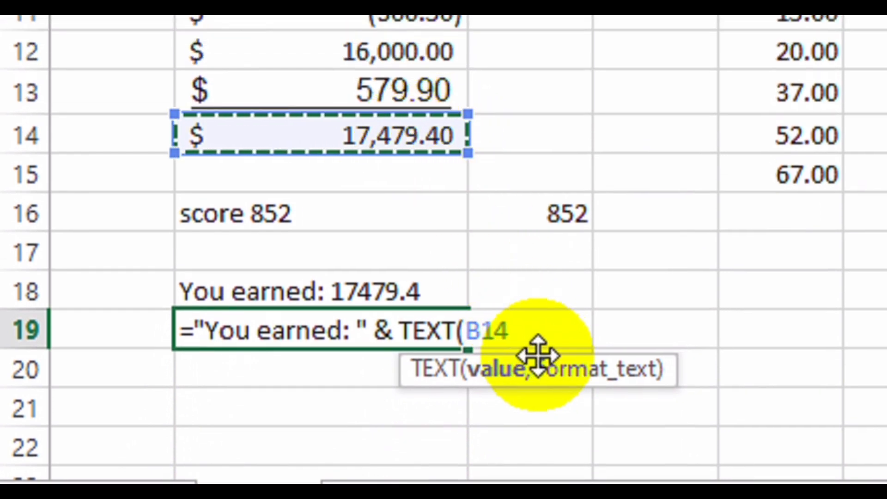
type(",")
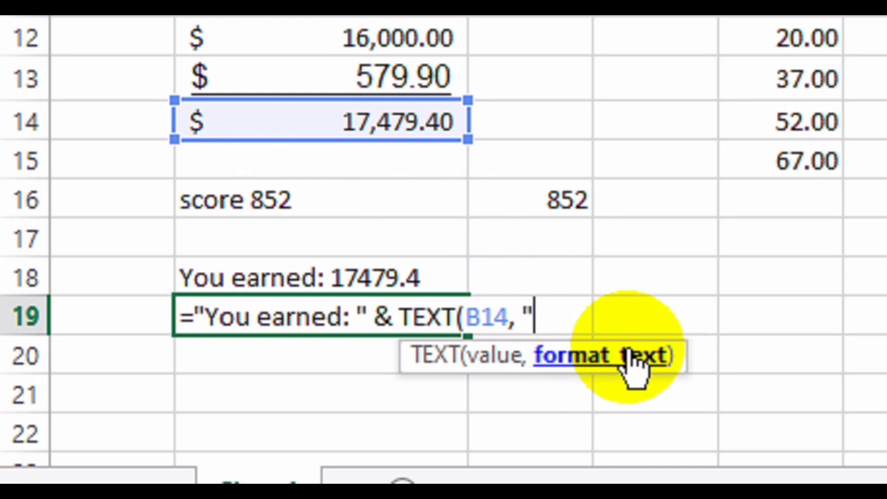
type("$")
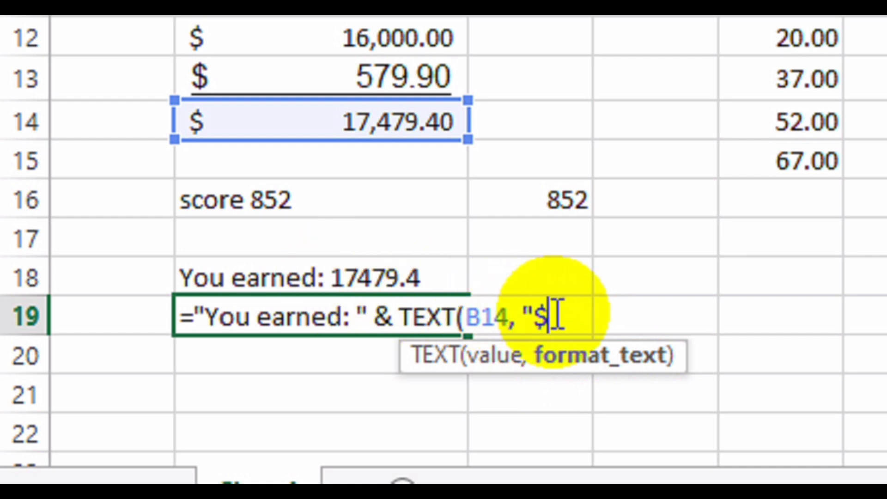
type("#,##")
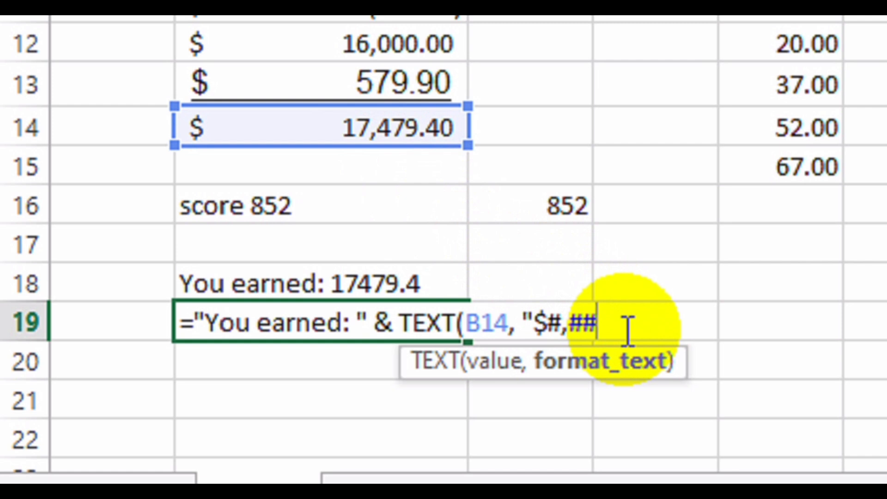
type("0.")
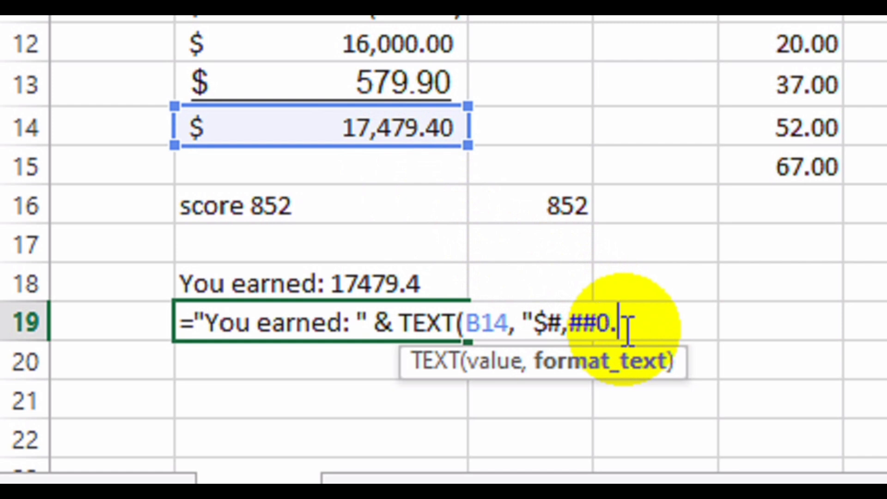
type("00")
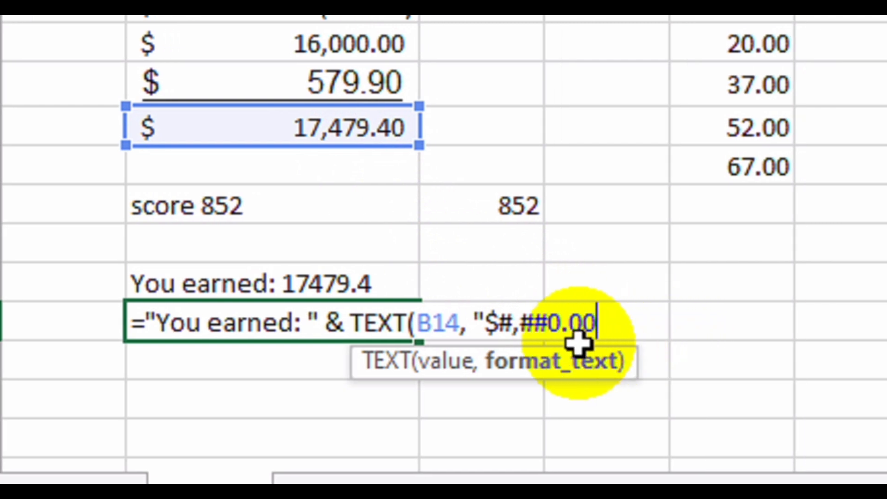
type("\"")
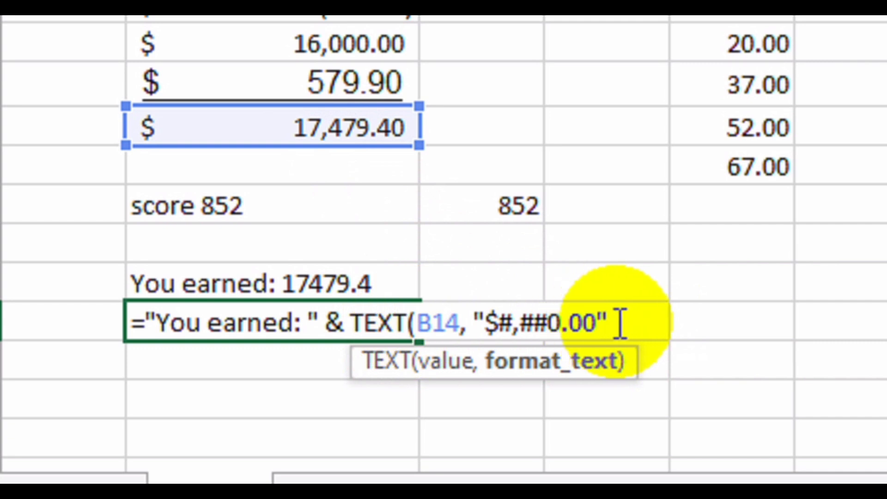
type(")")
Commit B19 to show You earned: $17,479.40 and compare it with B18.
left_click_drag(620, 324, 402, 322)
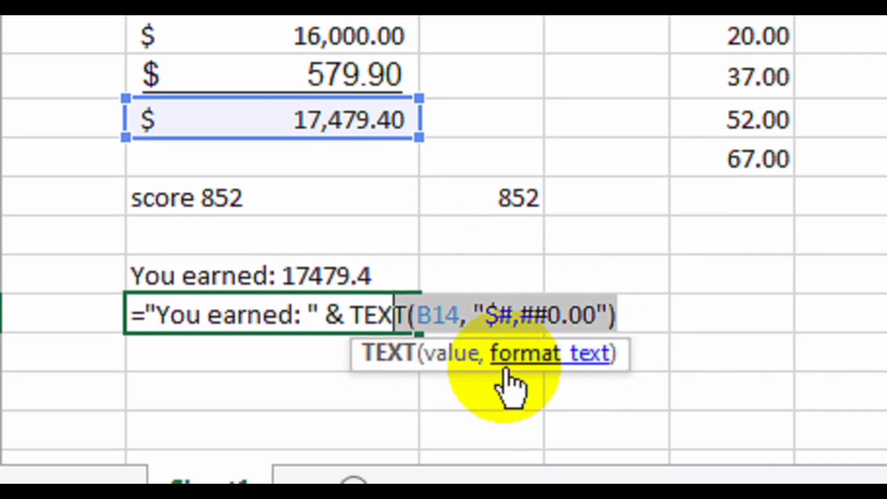
left_click(597, 318)
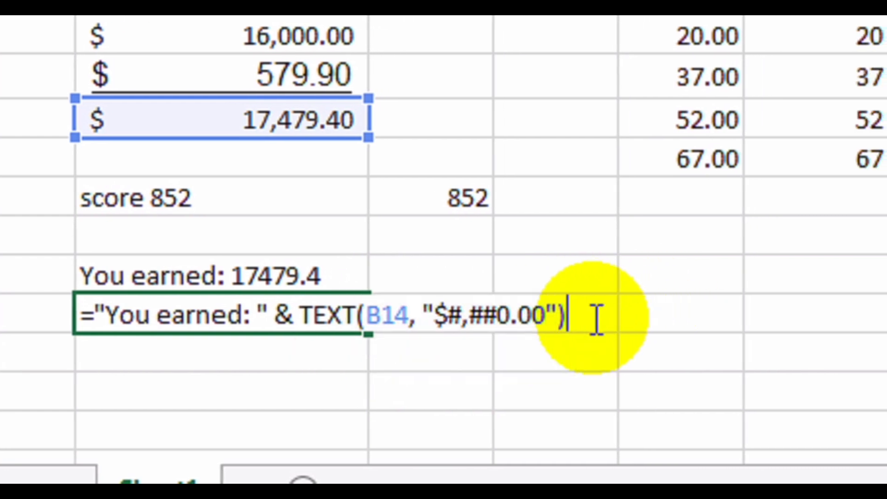
key("Return")
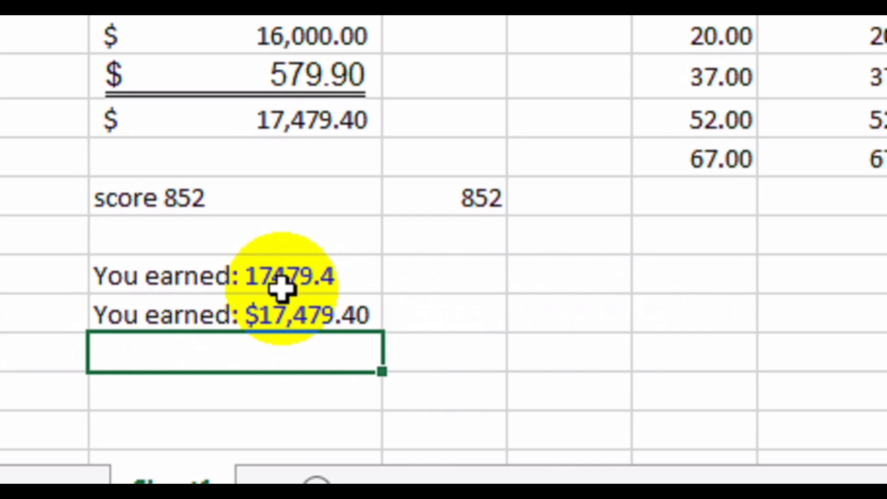
left_click(285, 303)
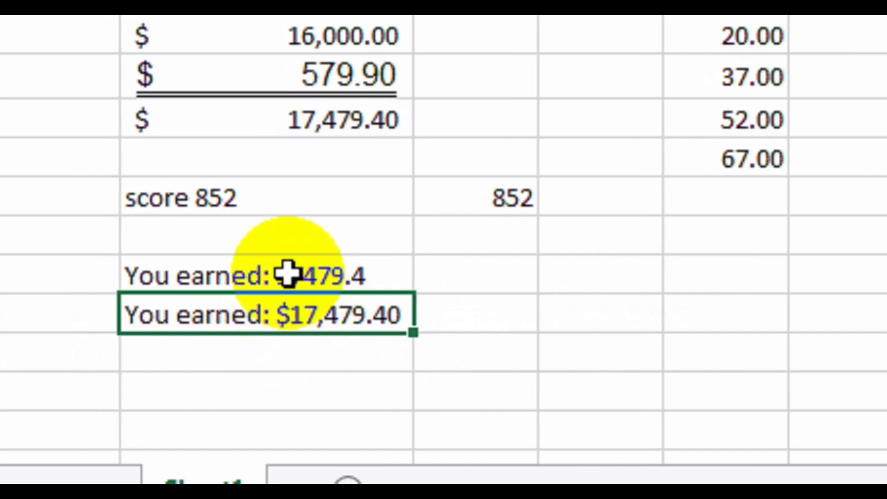
left_click(296, 275)
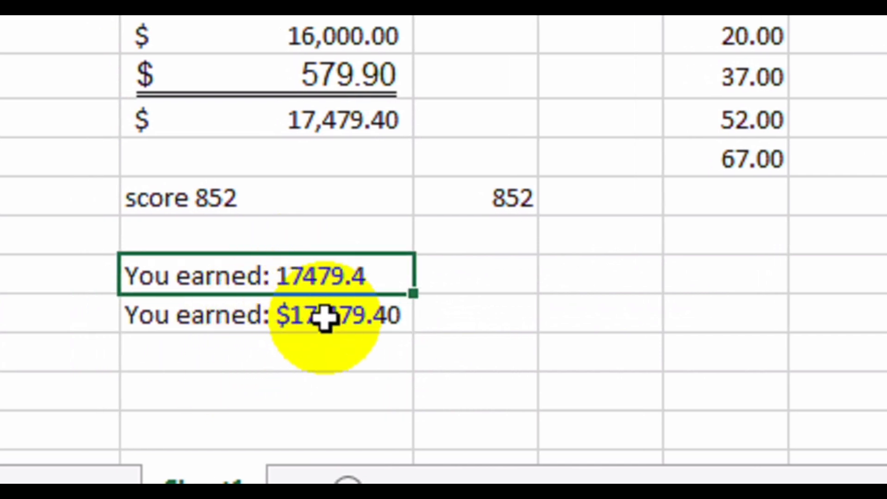
left_click(242, 437)
Enter =TEXT(B2,"0%") & " of the students passed the exam" in B22.
type("=")
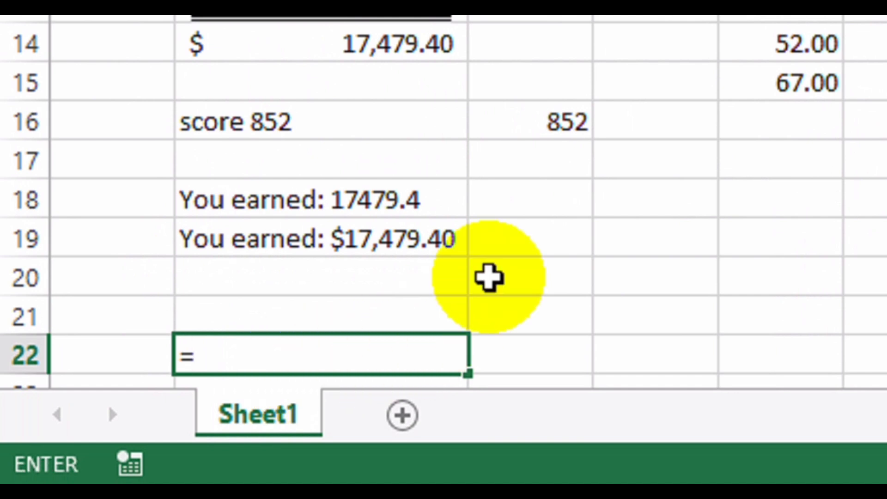
type("T")
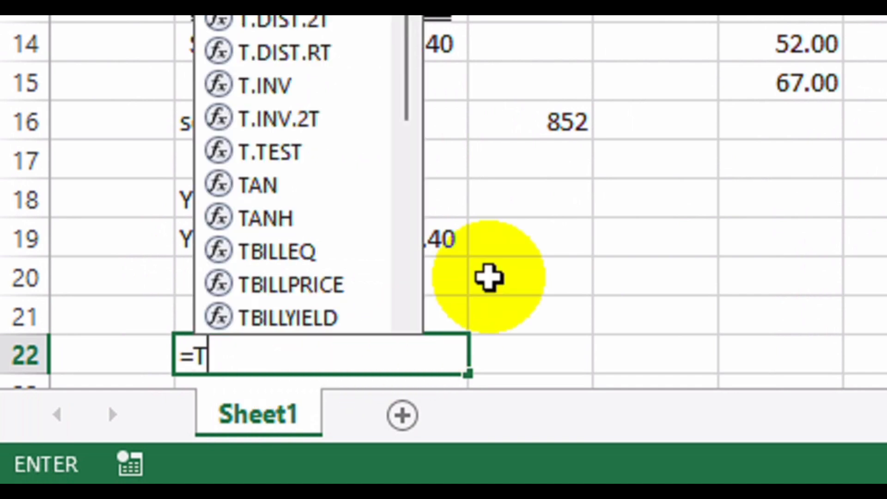
type("E")
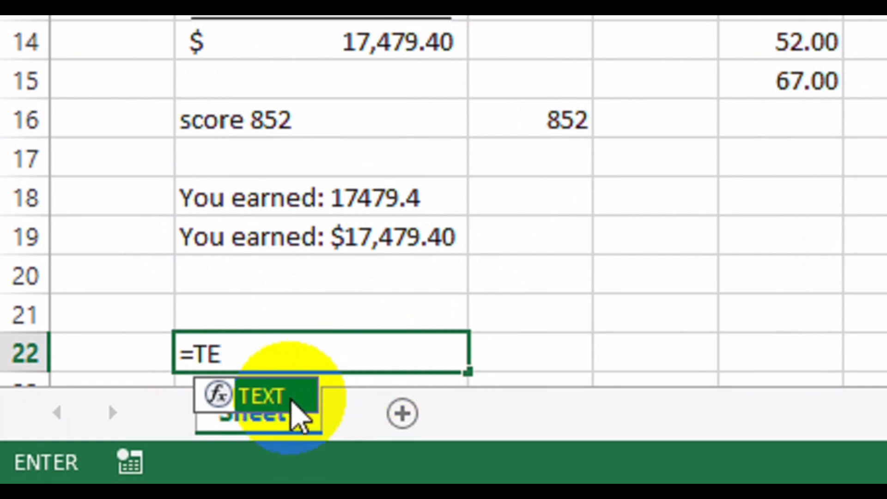
double_click(296, 402)
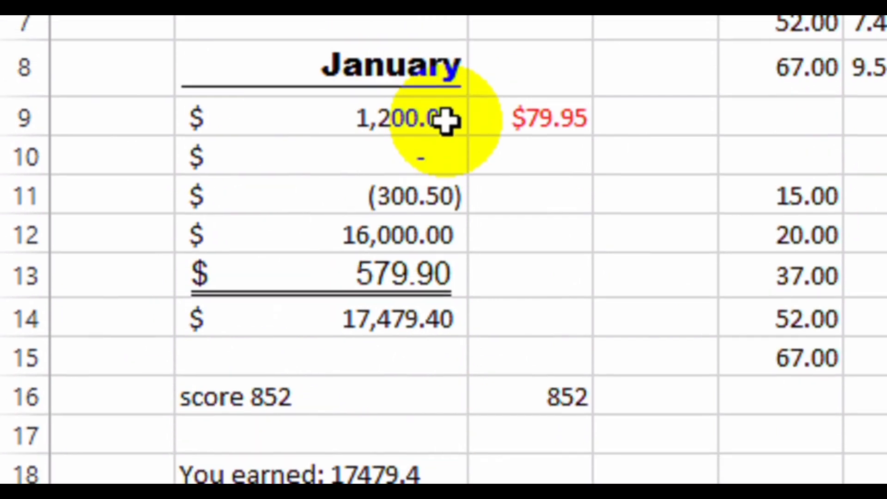
left_click(429, 131)
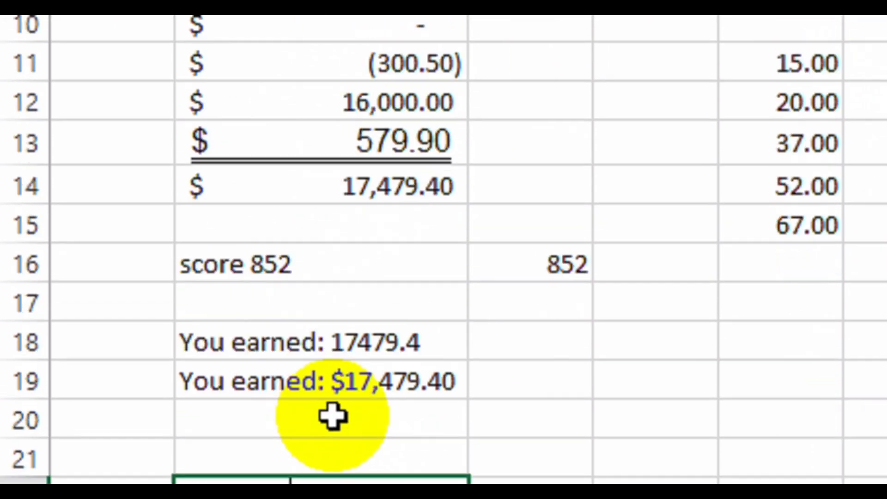
type(",")
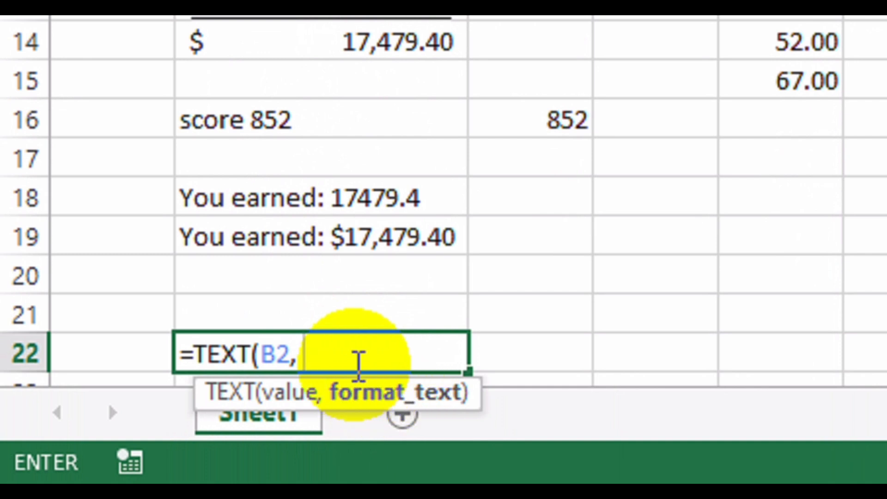
type("\"0%")
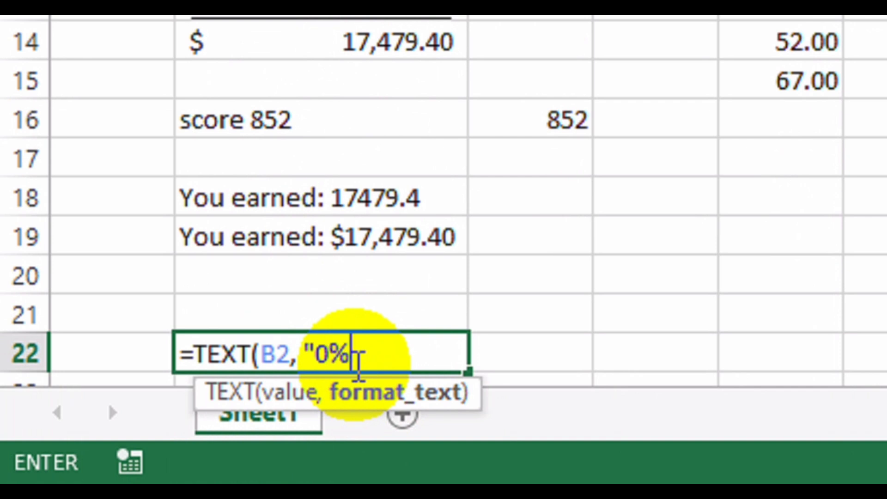
type("\")")
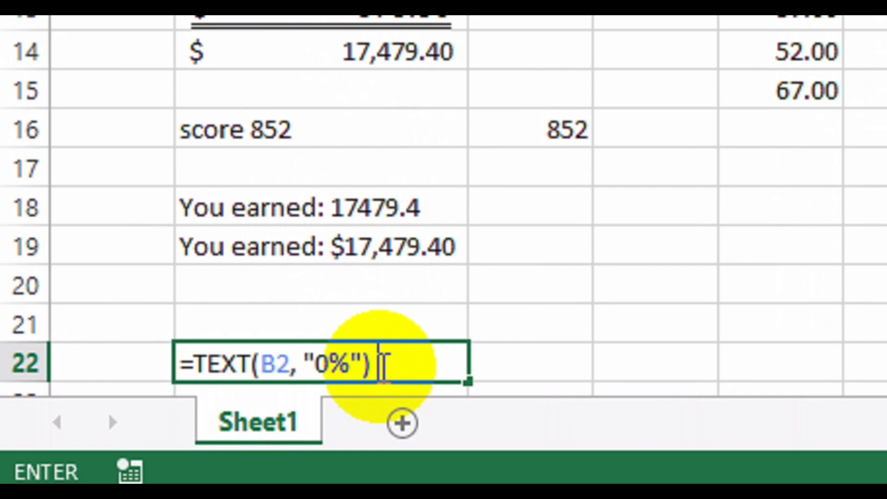
type("&")
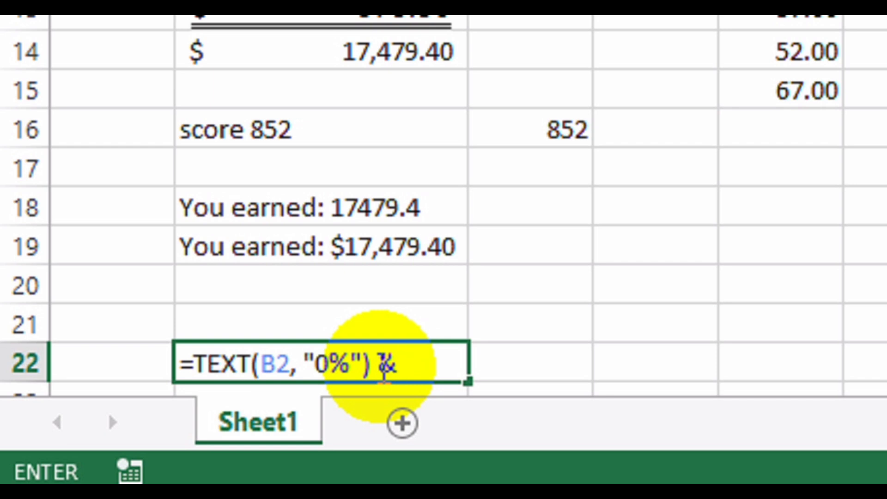
type(" \" of ")
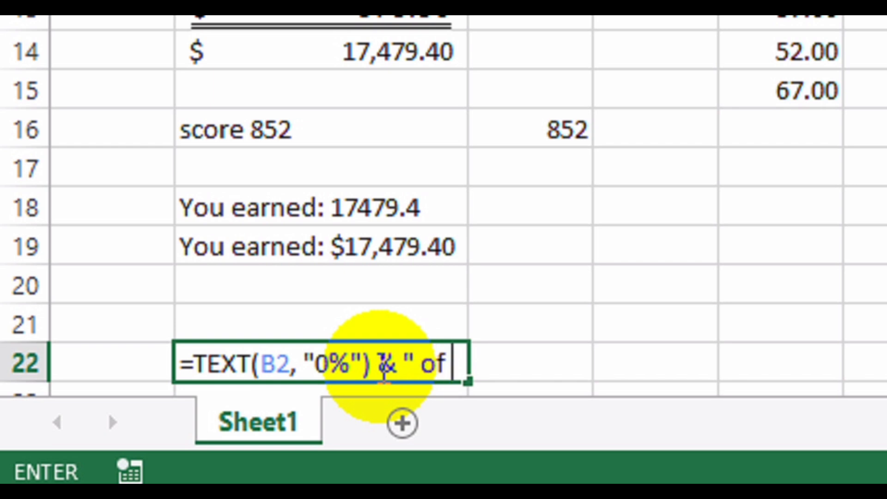
type("the student")
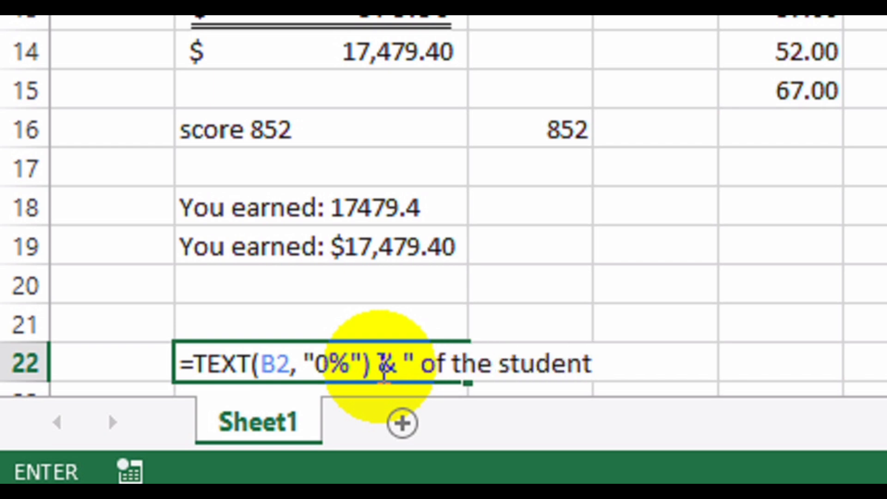
type("s passed the exam")
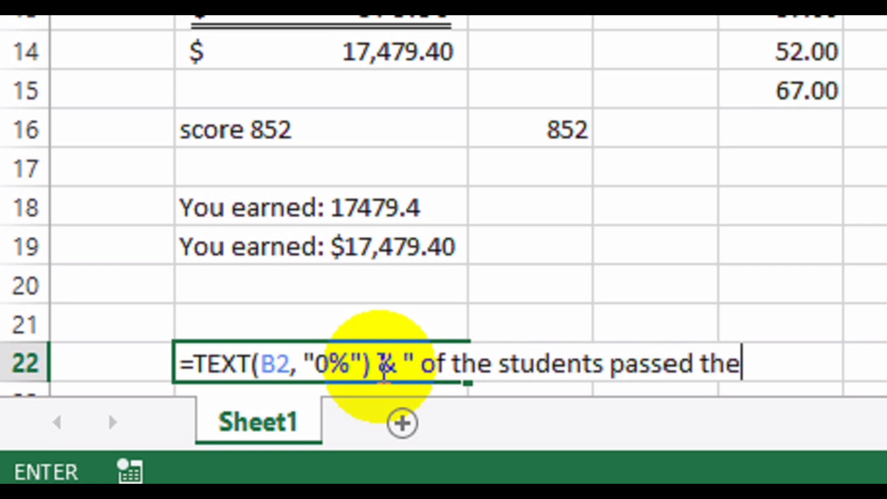
type("\"")
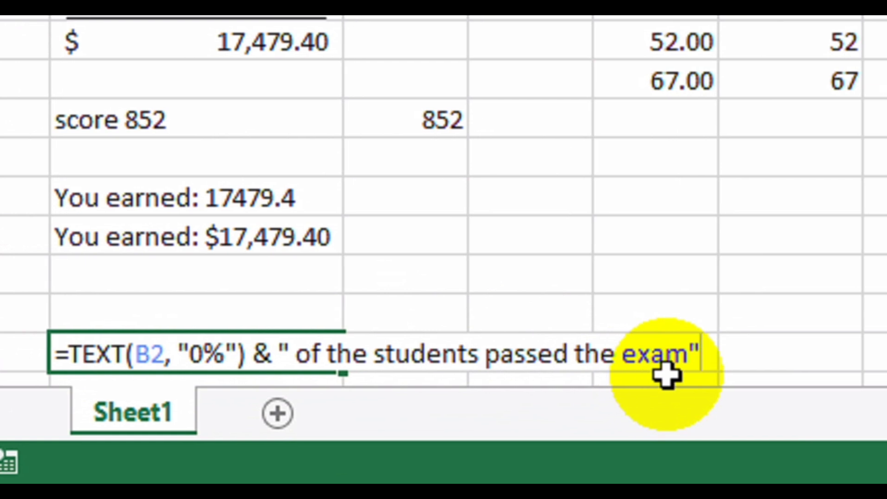
key("Return")
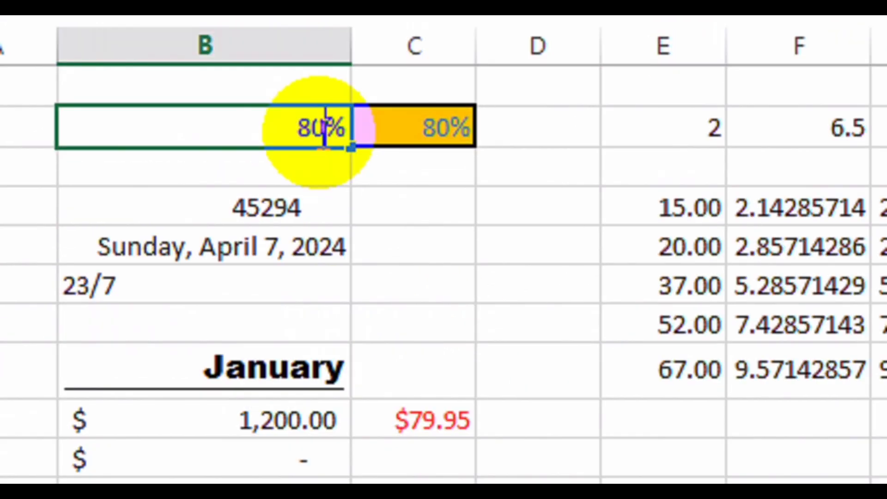
Change B2's percentage from 80% to 75.9%.
key("BackSpace")
key("BackSpace")
type("75.9")
key("Return")
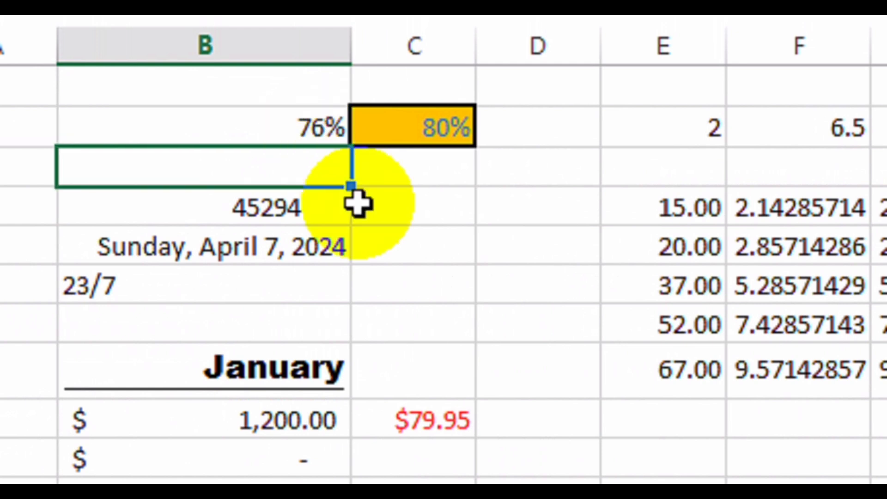
Edit B2 again, replacing 75.9 with 93 so it reads 93%.
left_click(231, 353)
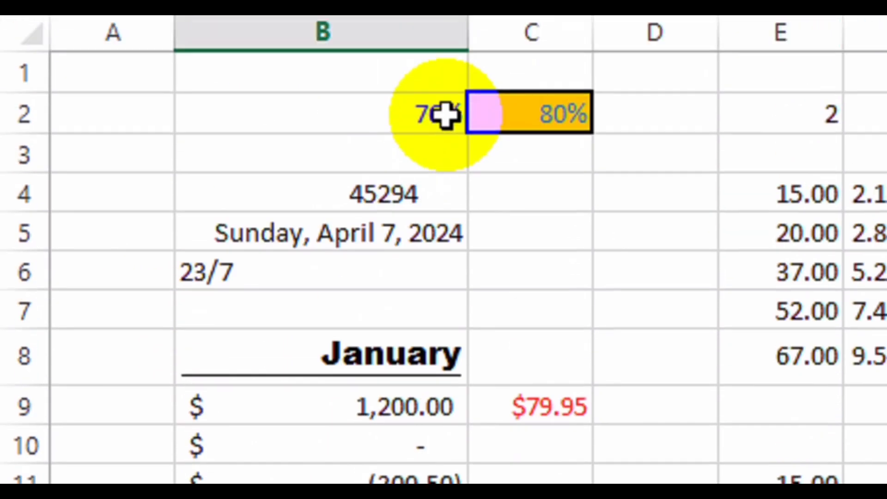
double_click(435, 134)
double_click(415, 136)
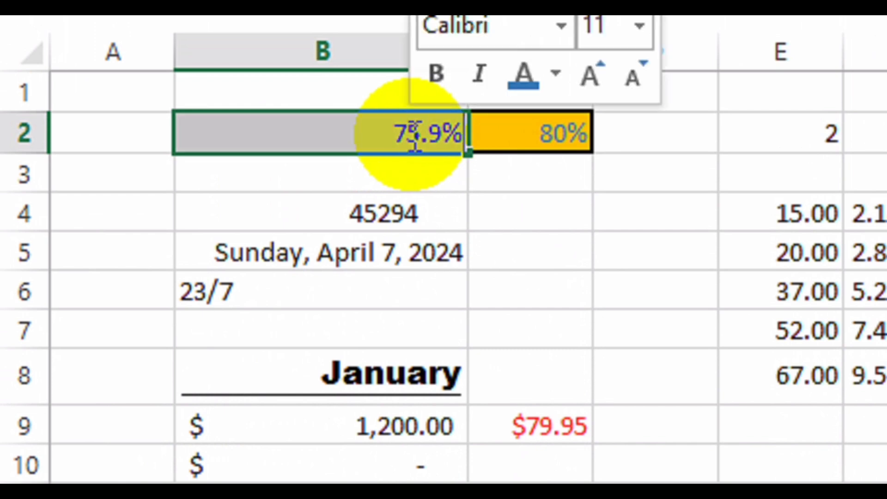
key("Left")
key("BackSpace")
key("BackSpace")
key("BackSpace")
key("BackSpace")
type("93")
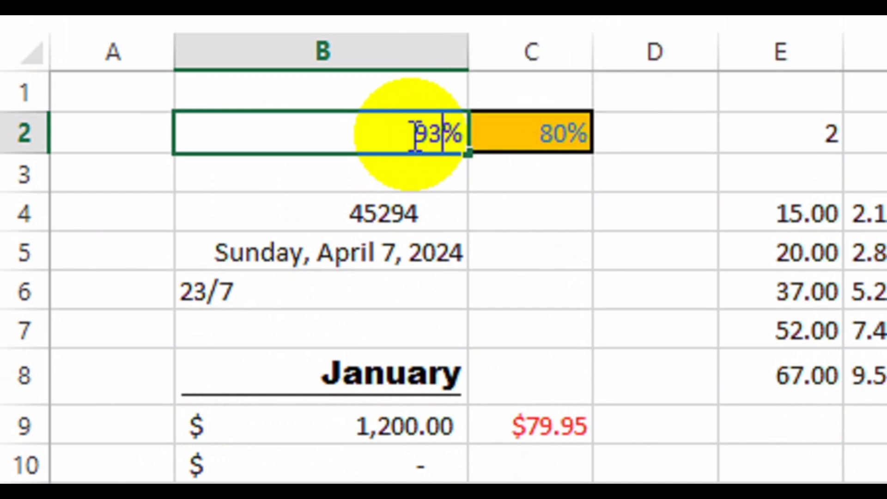
key("Return")
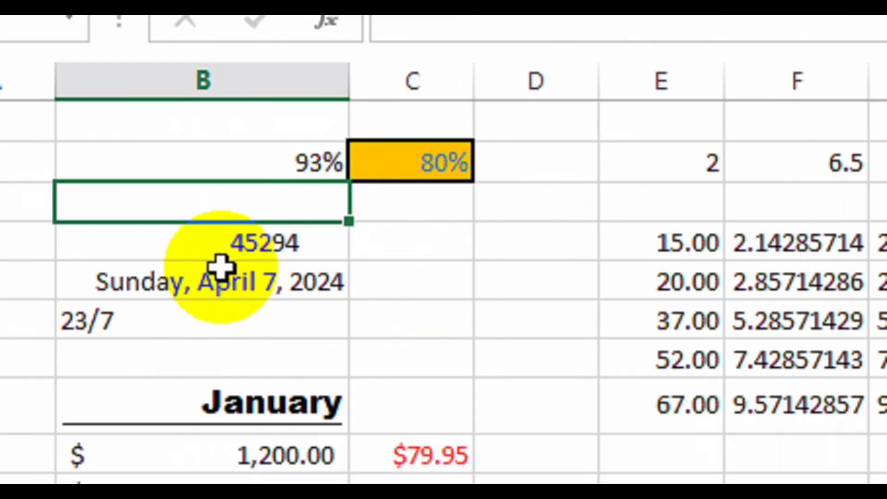
Format the 45294 value in B4 as a Short Date.
left_click_drag(236, 252, 224, 277)
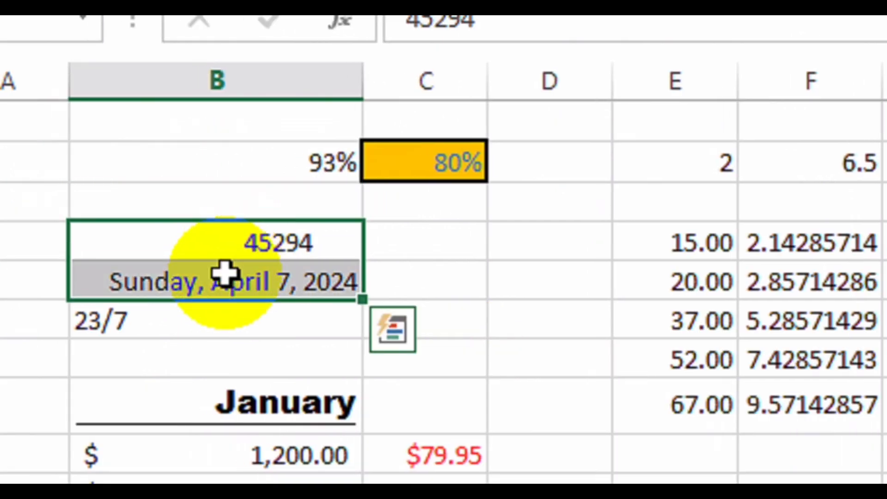
left_click(288, 247)
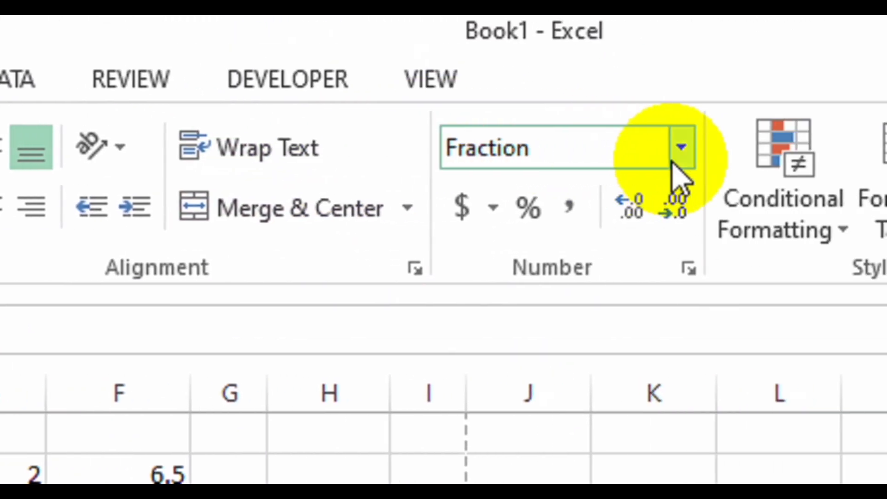
left_click(675, 157)
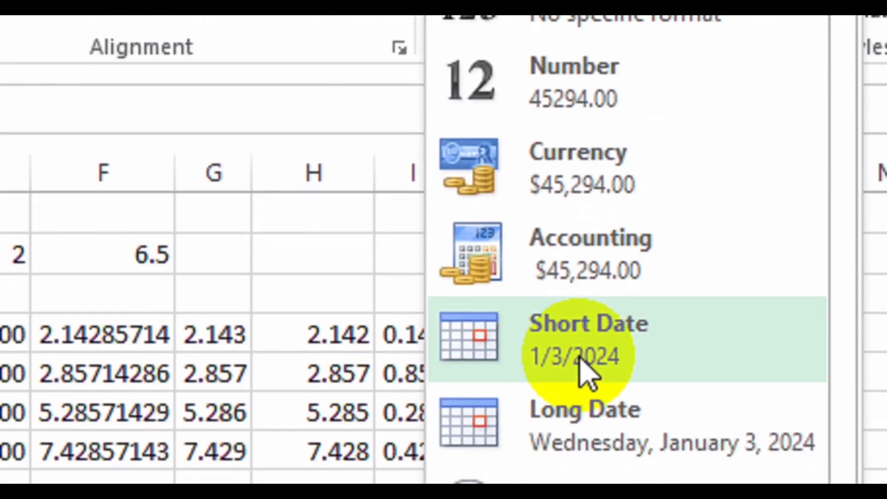
left_click(583, 370)
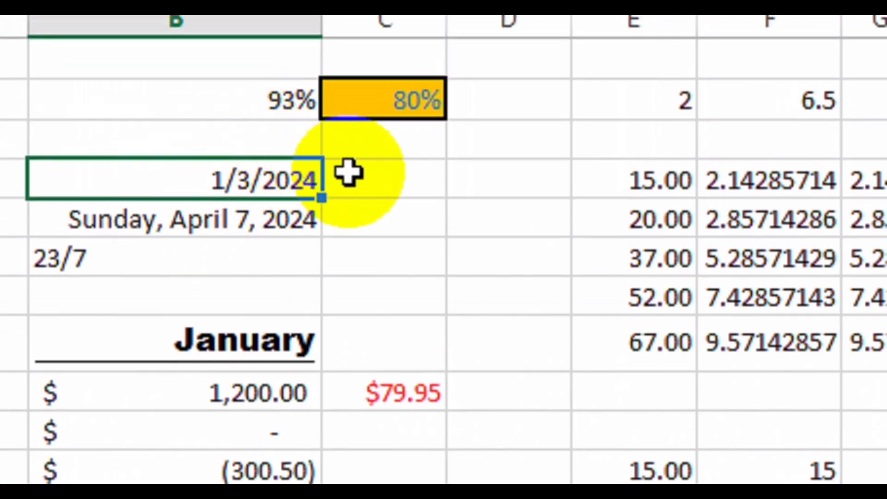
Enter ="exam date was: " & TEXT(B4,"mmmm dd,yyyy") in C4.
left_click(370, 182)
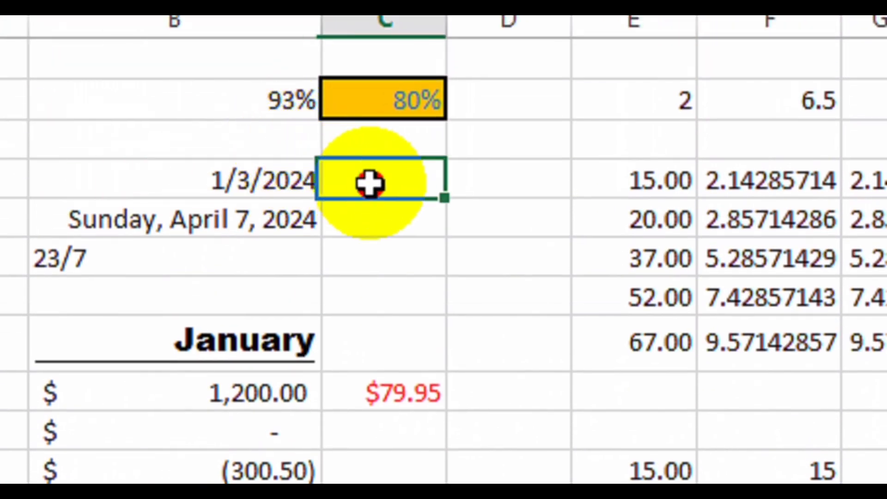
type("=")
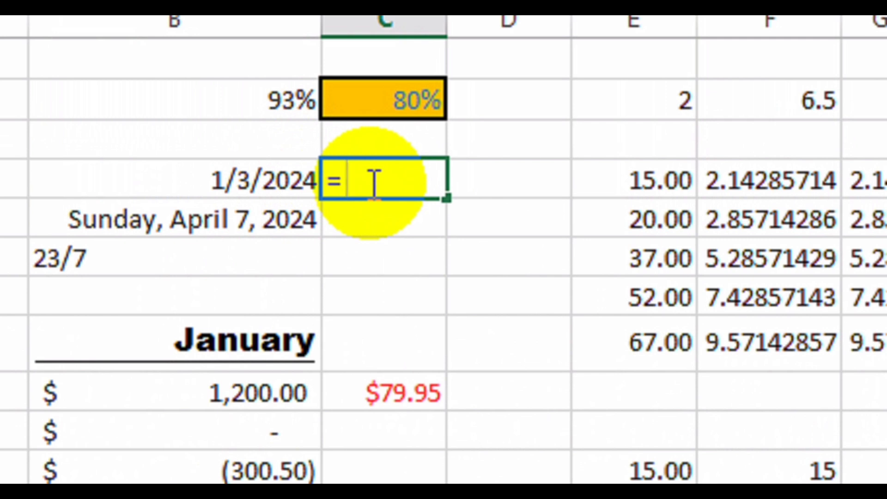
type(" exa")
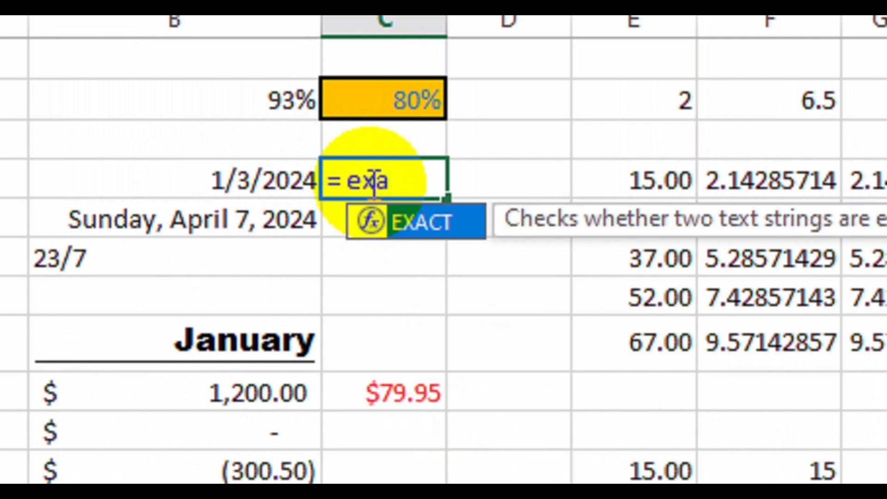
type("m da")
key("BackSpace")
key("BackSpace")
key("BackSpace")
key("BackSpace")
key("BackSpace")
key("BackSpace")
key("BackSpace")
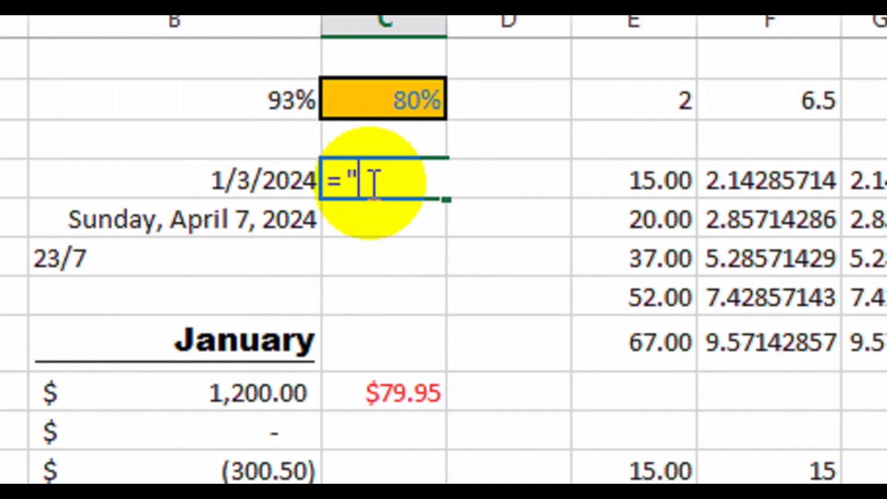
type("\"exam date was")
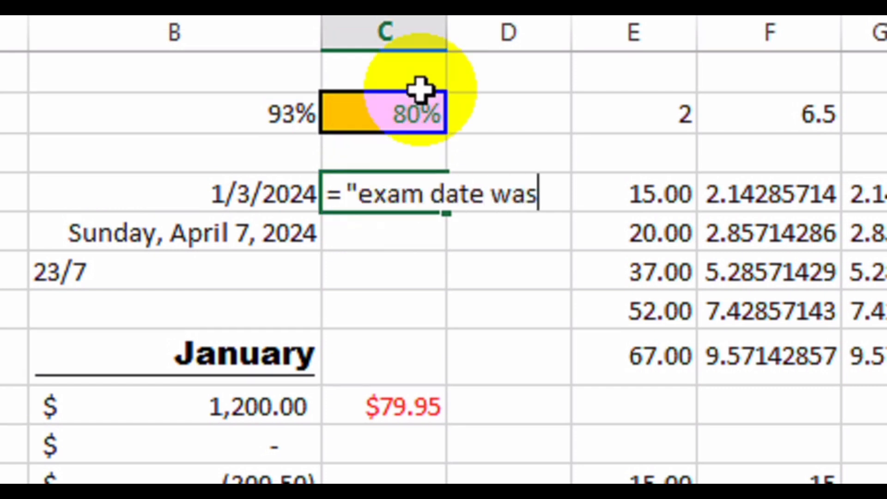
type(": \"")
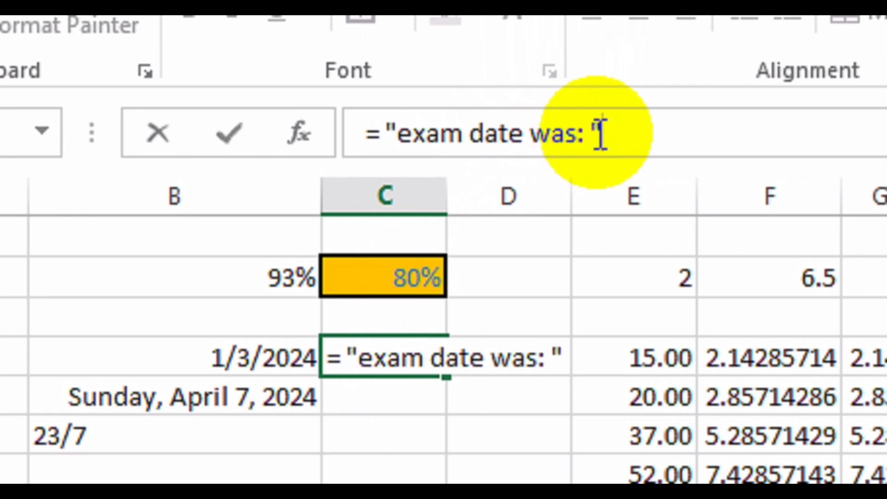
type(" &")
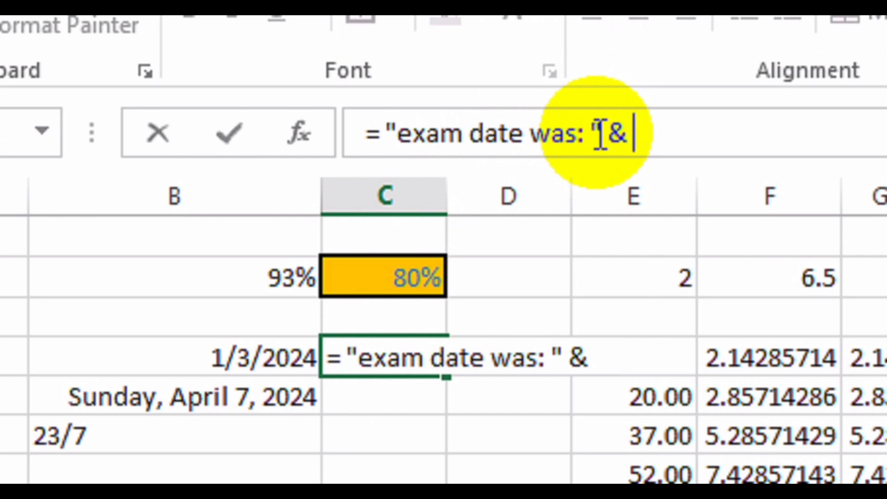
type(" TES")
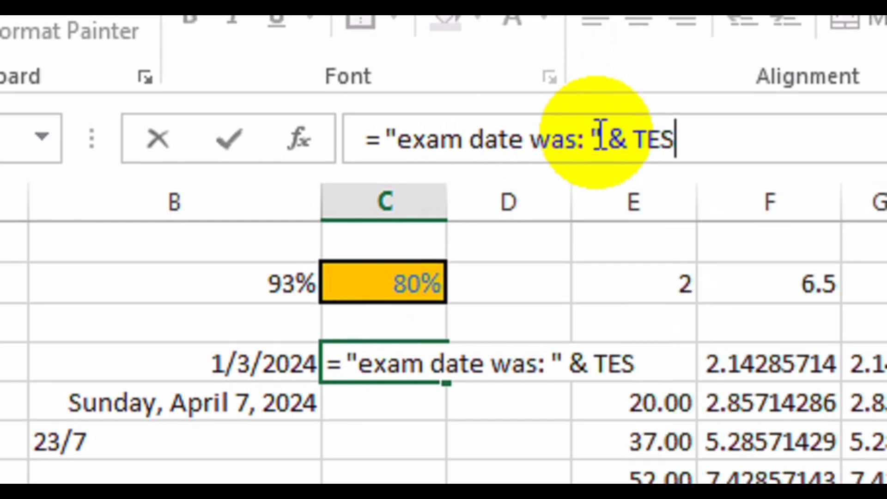
key("BackSpace")
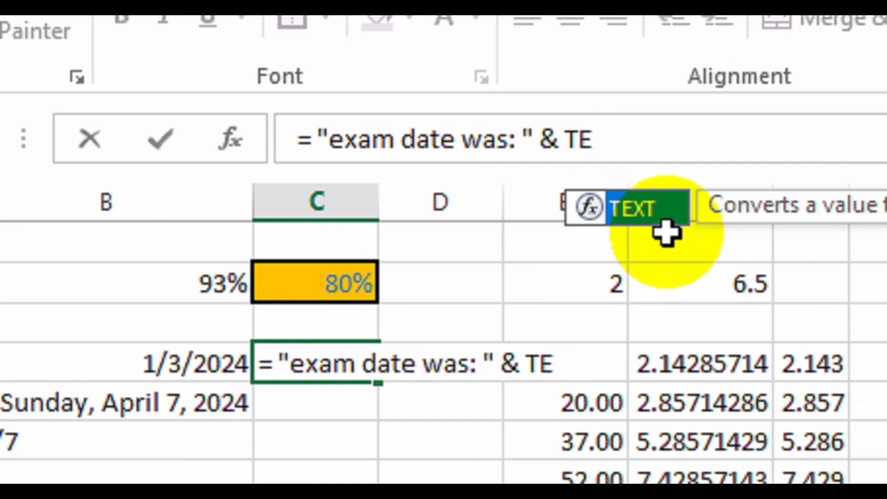
double_click(647, 210)
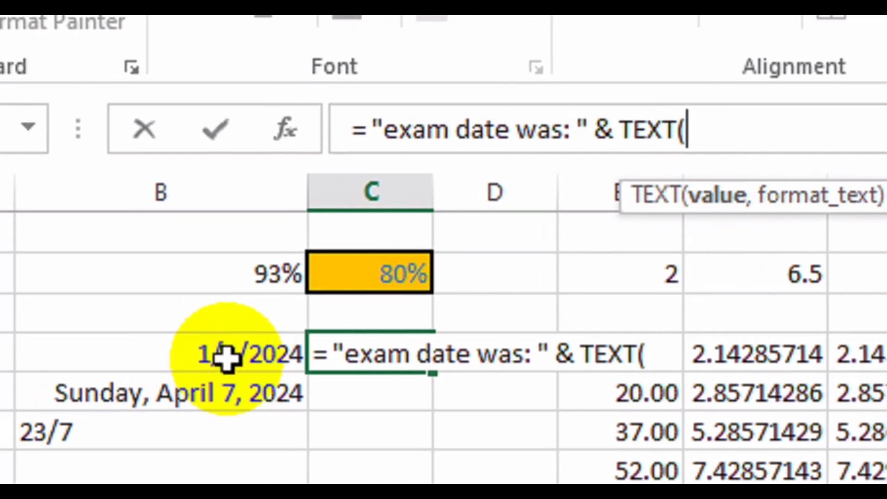
left_click(163, 363)
type(",")
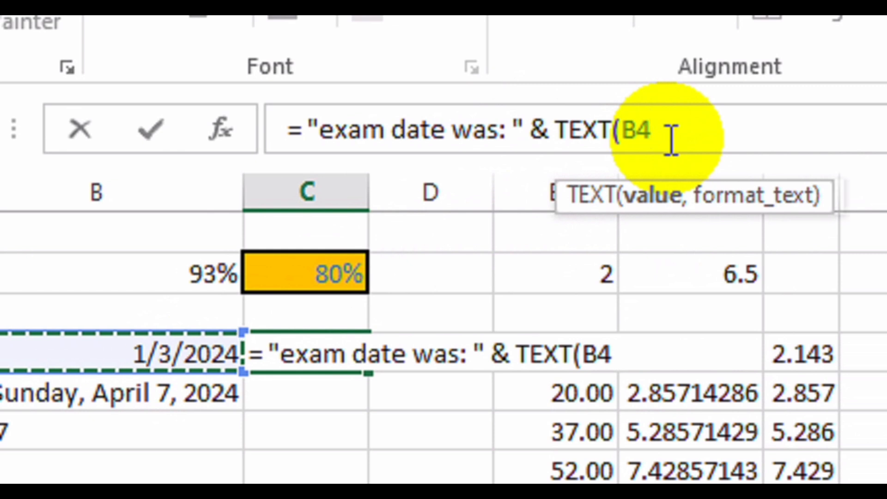
type("\"")
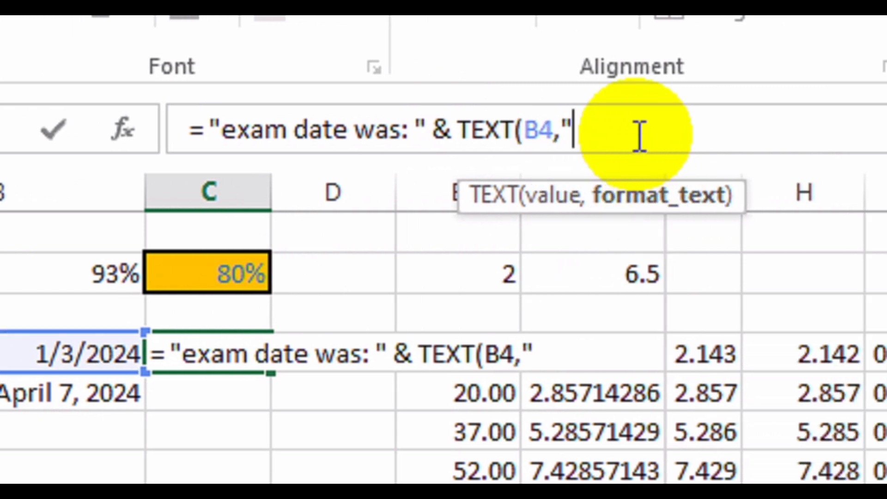
type("mmm")
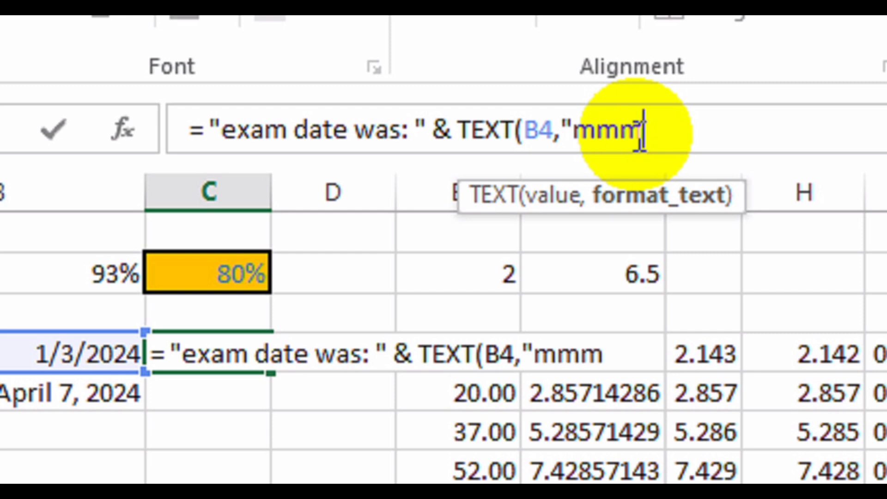
type("m,")
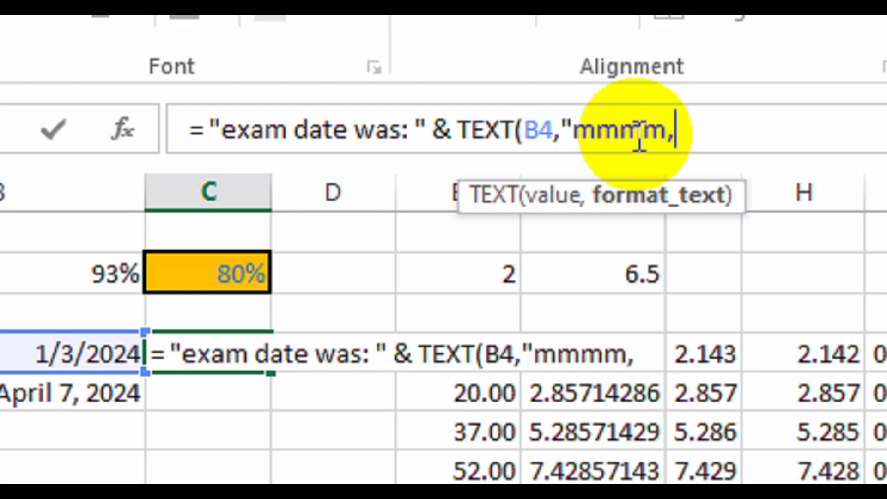
type("dd")
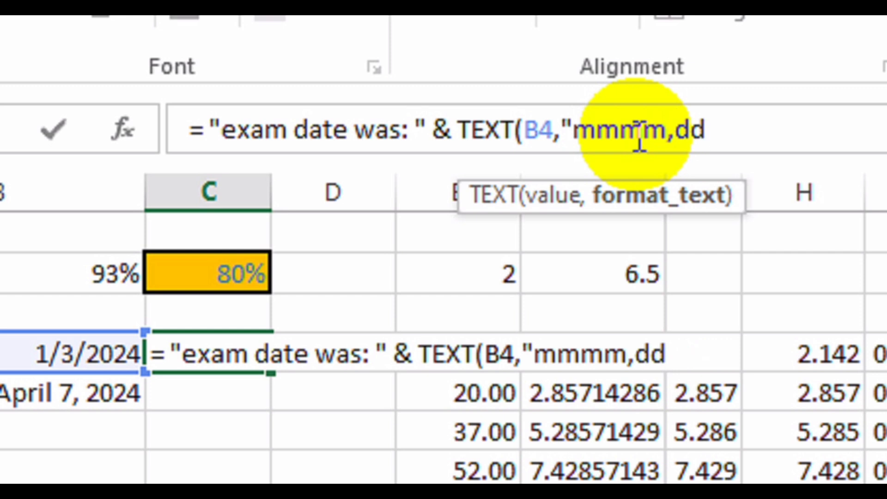
key("BackSpace")
key("BackSpace")
key("BackSpace")
type("dd")
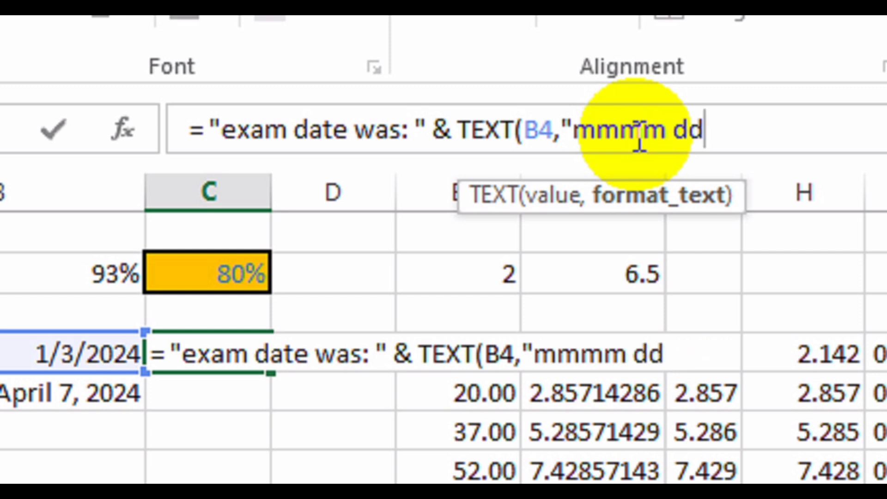
type(",")
type("yy")
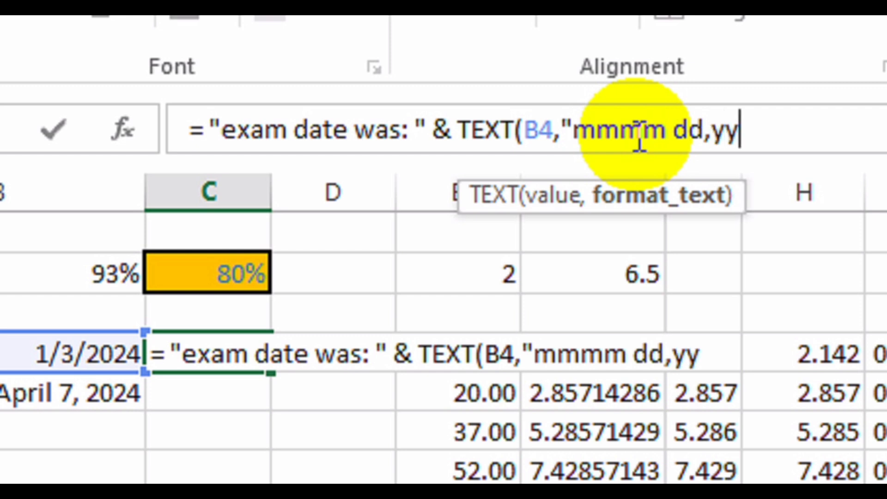
type("yy")
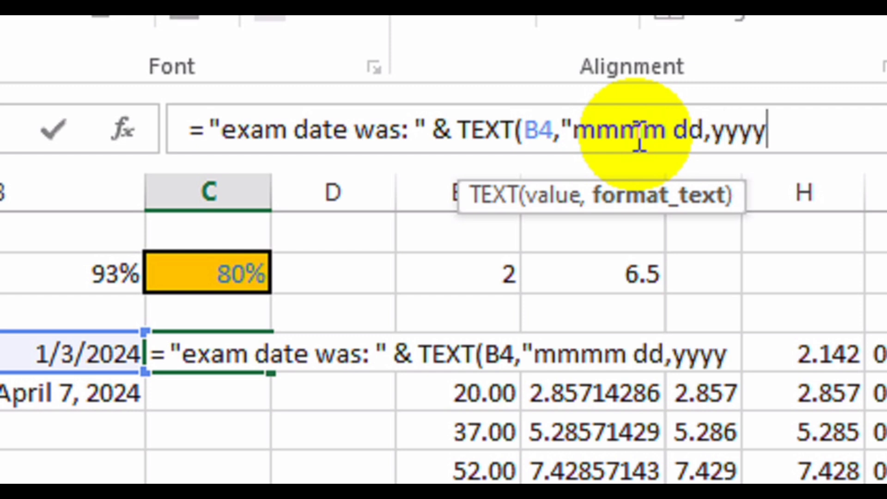
type("\")")
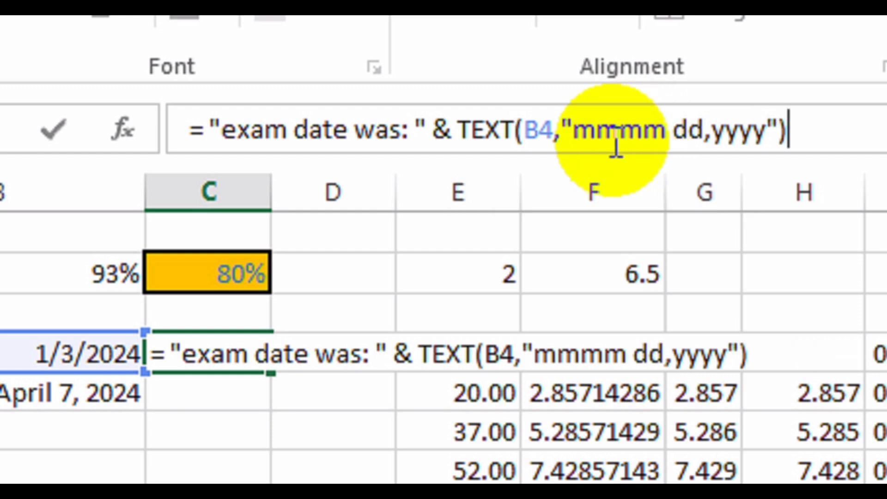
key("Return")
Autofit column C to show exam date was: January 03,2024 in full.
left_click(209, 353)
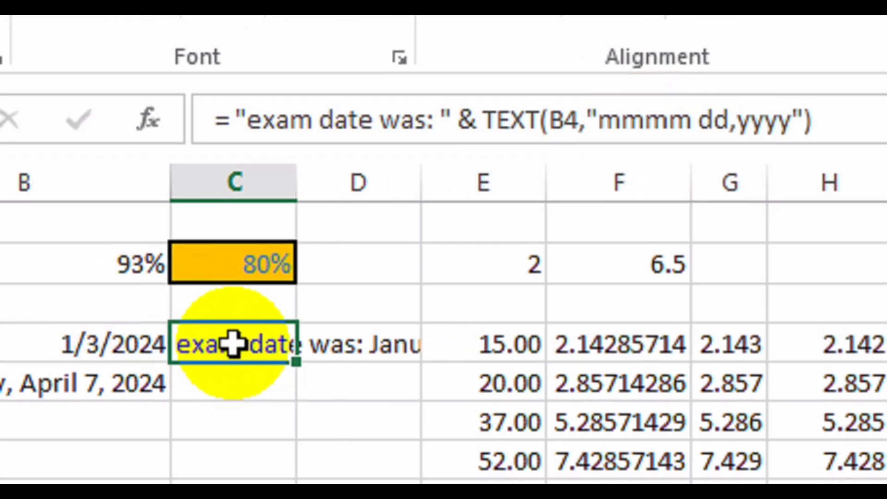
double_click(294, 181)
left_click(298, 346)
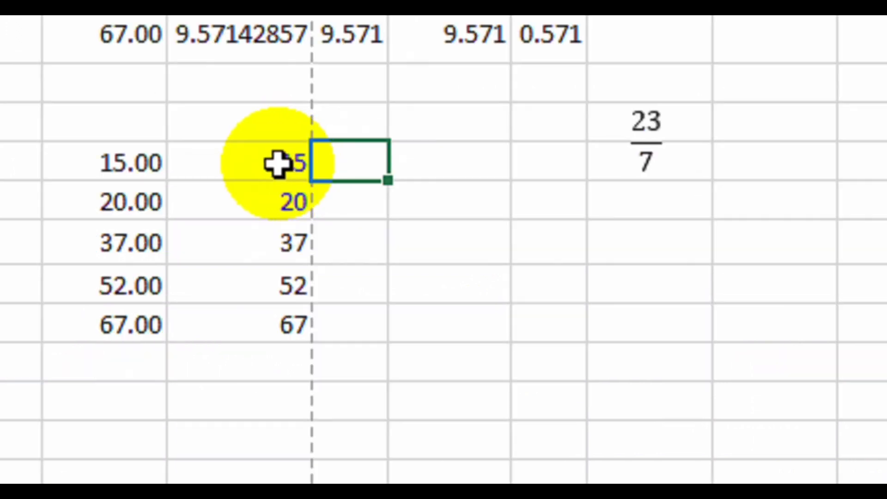
Give the 15 to 67 values a three-digit zero-padded custom format, 000.
left_click_drag(277, 164, 254, 325)
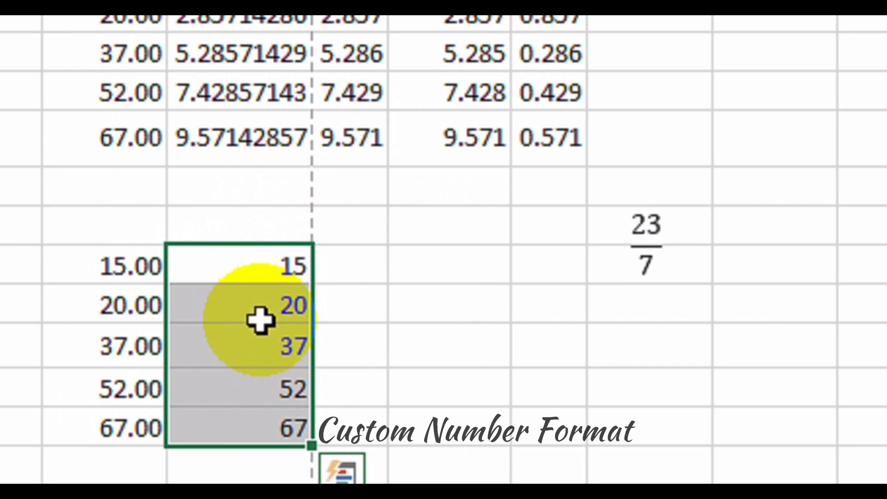
right_click(261, 220)
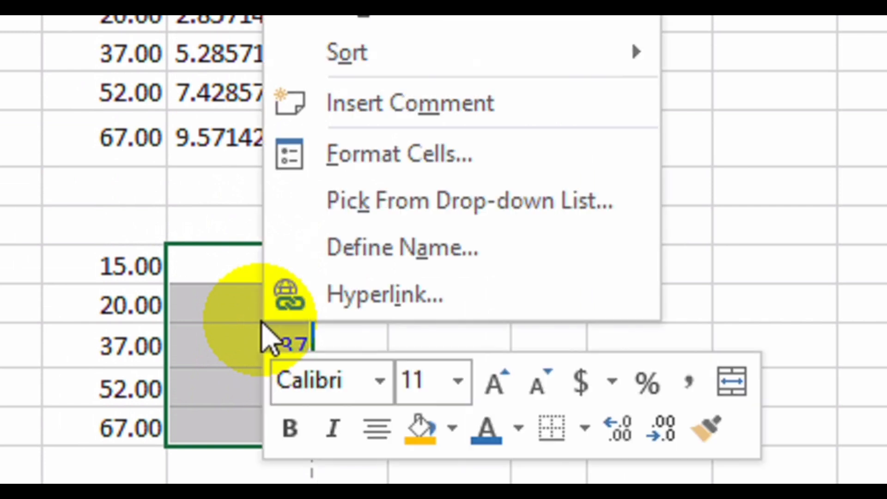
left_click(396, 148)
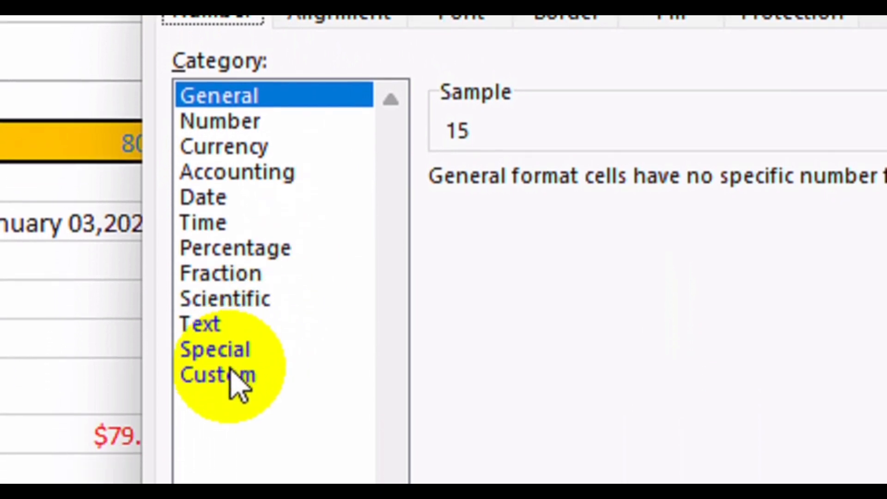
left_click(231, 374)
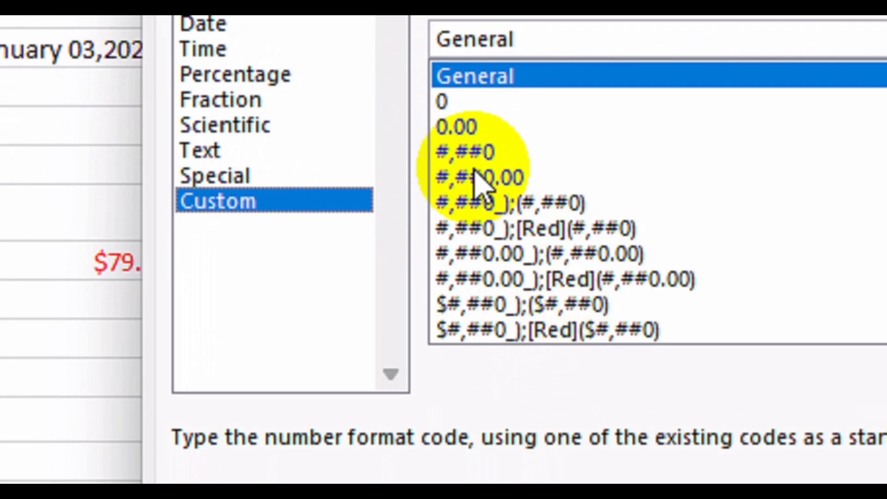
left_click(454, 160)
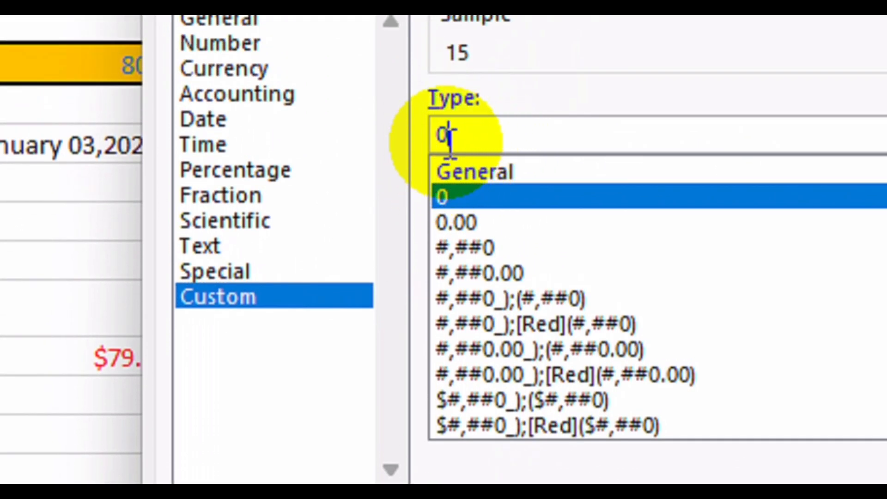
type("0")
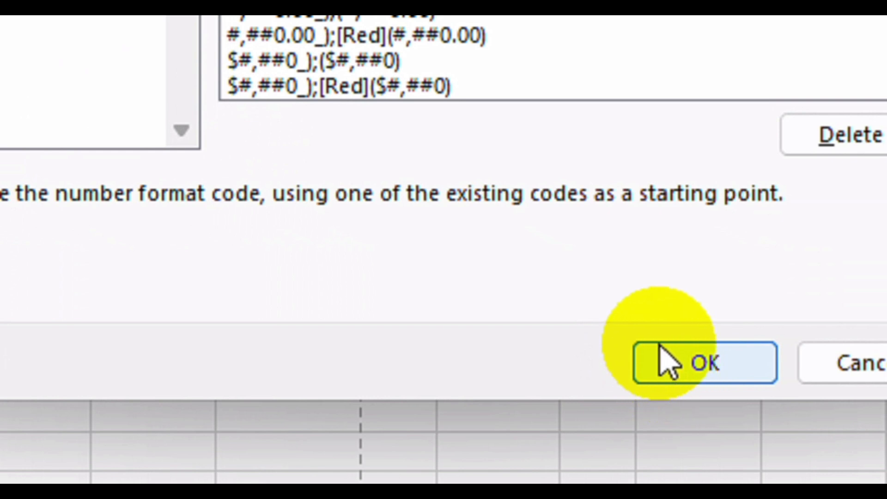
left_click(668, 363)
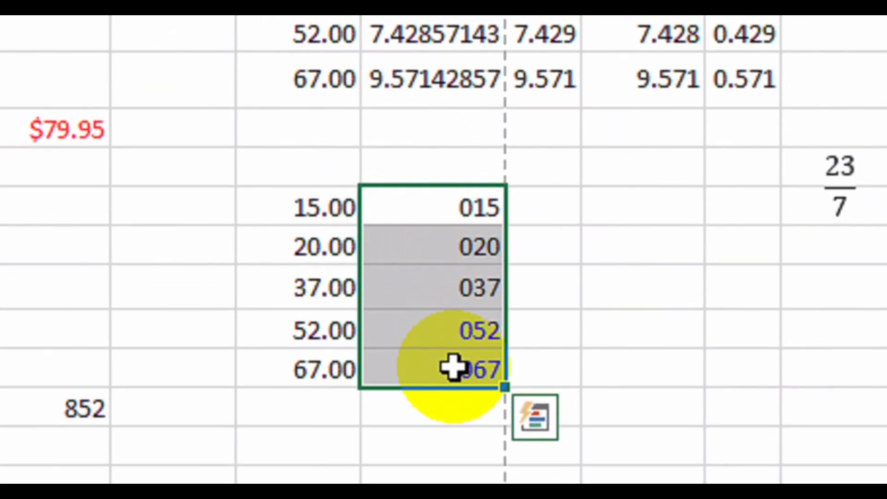
Change their custom format to 0000 so they read 0015 through 0067.
right_click(452, 233)
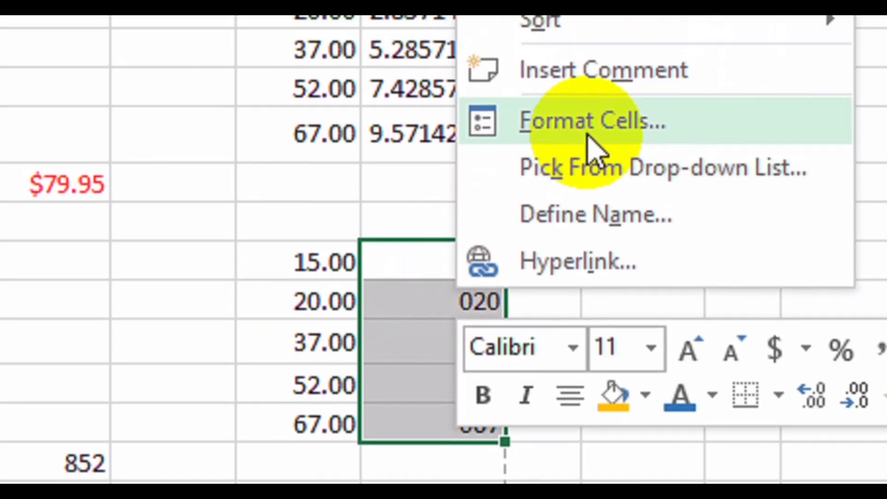
left_click(589, 136)
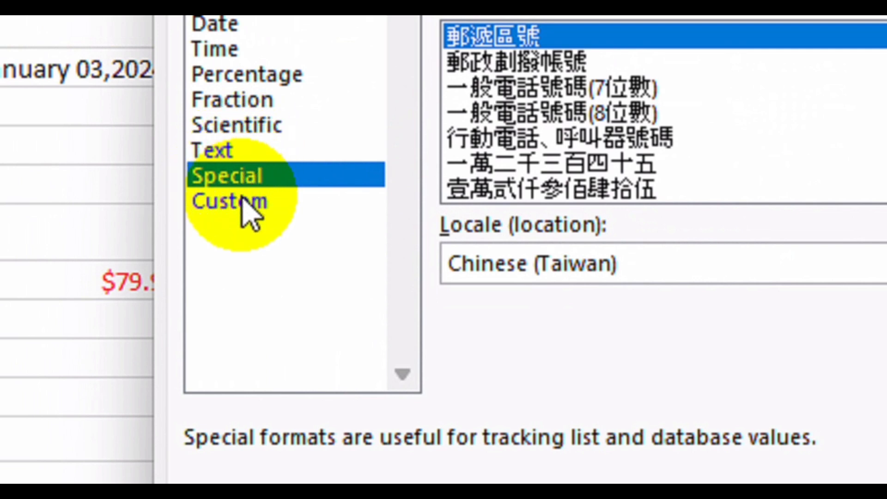
left_click(247, 212)
type("0")
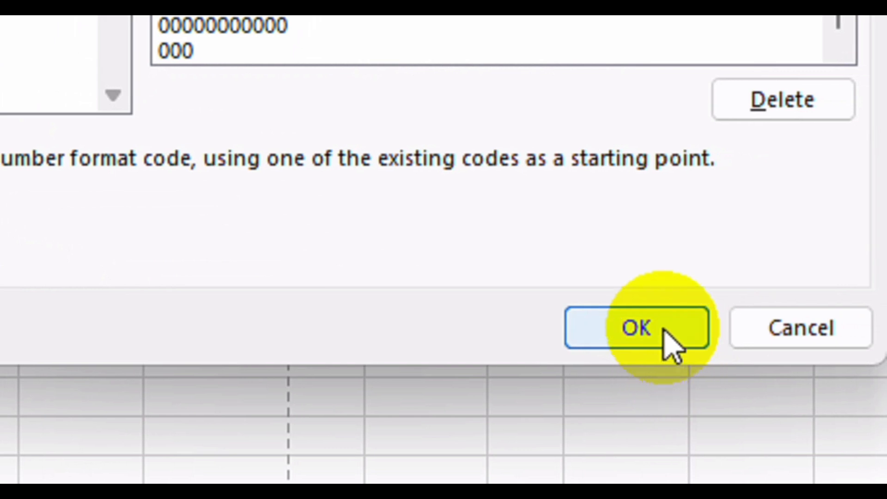
left_click(665, 329)
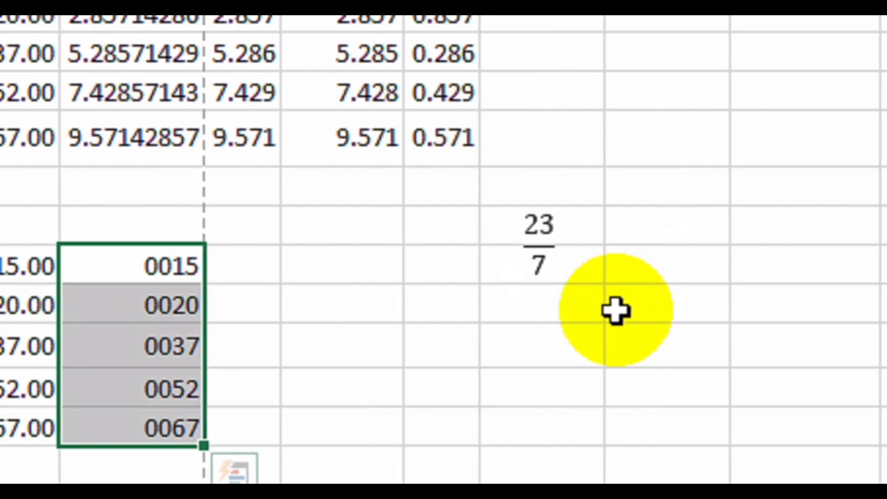
Enter two phone numbers in the cells below the 23/7 fraction.
left_click(649, 313)
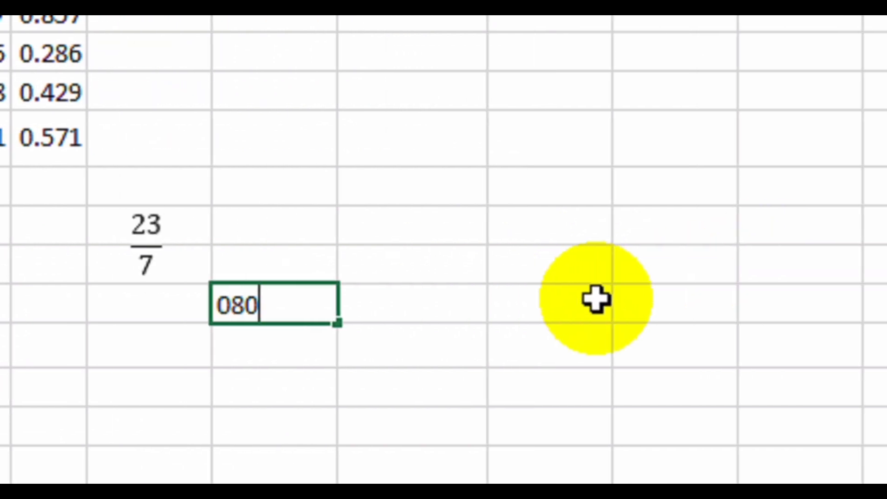
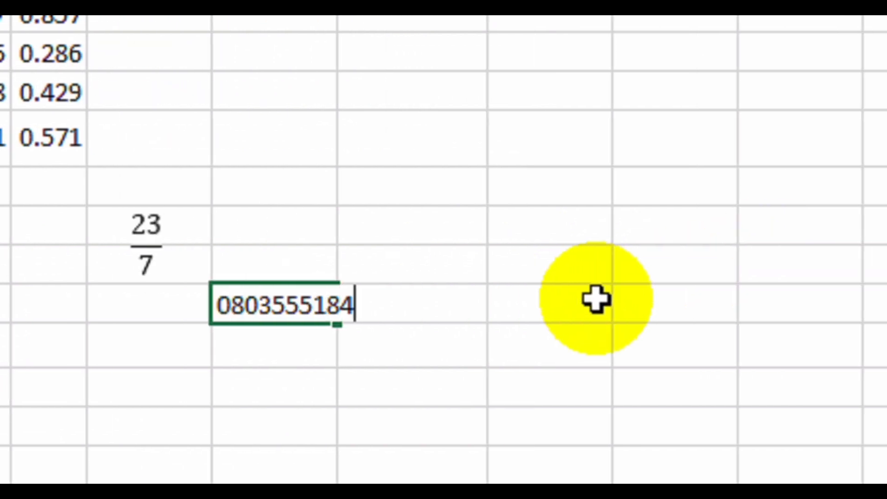
key("Return")
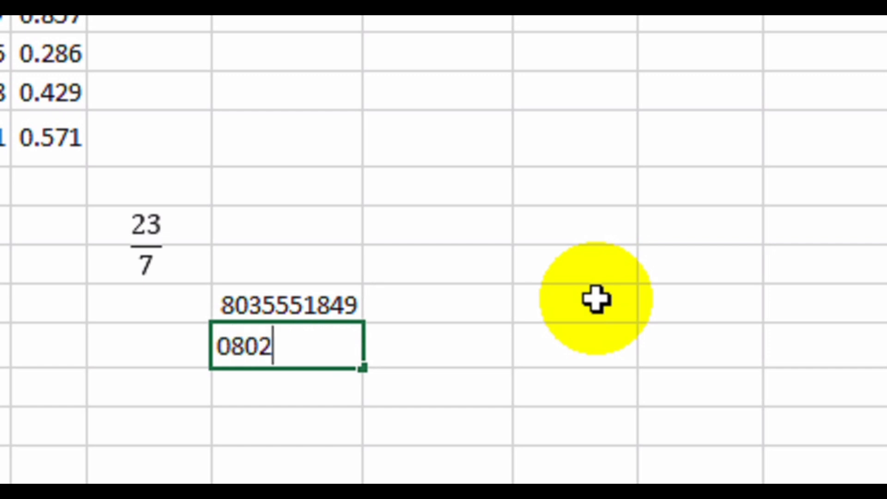
key("Return")
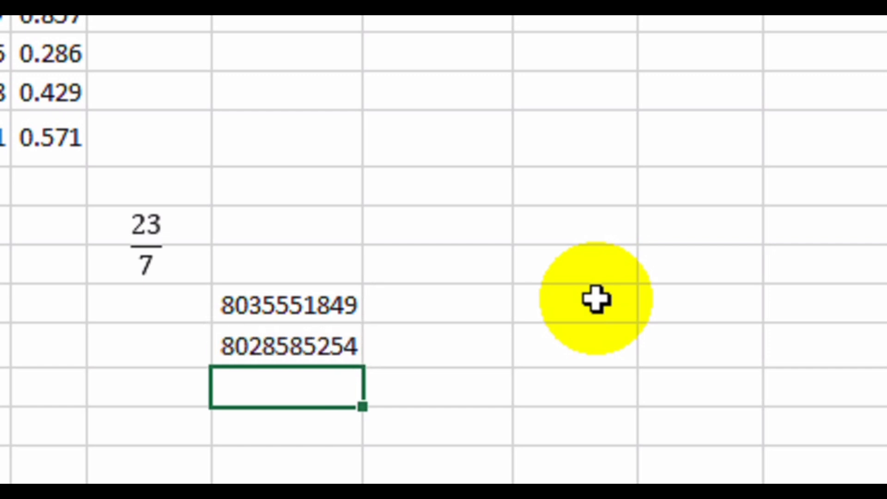
left_click_drag(262, 302, 268, 344)
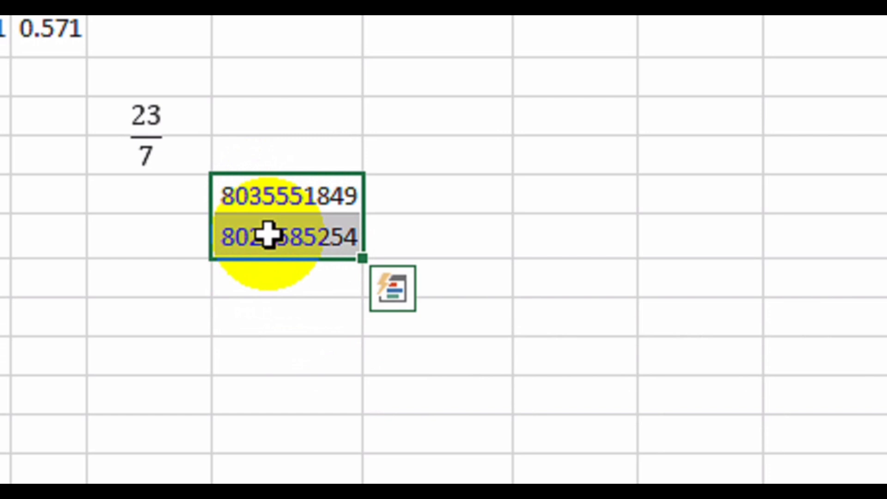
right_click(305, 194)
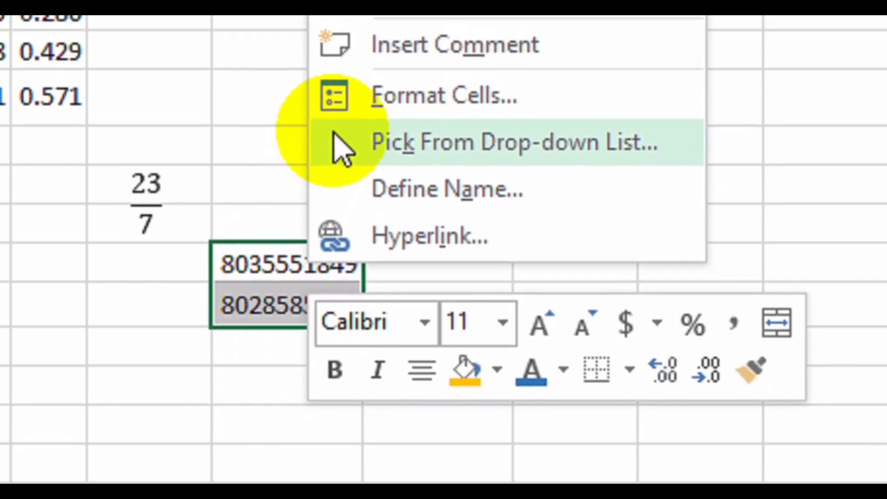
left_click(381, 29)
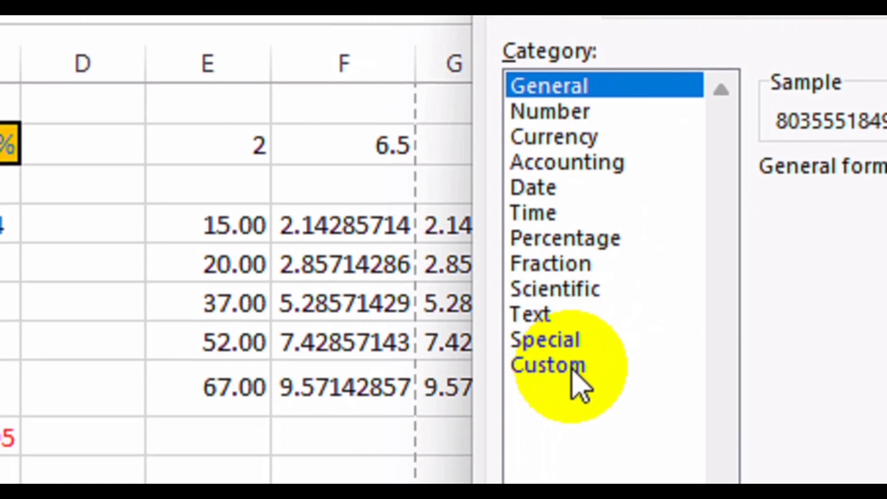
left_click(574, 368)
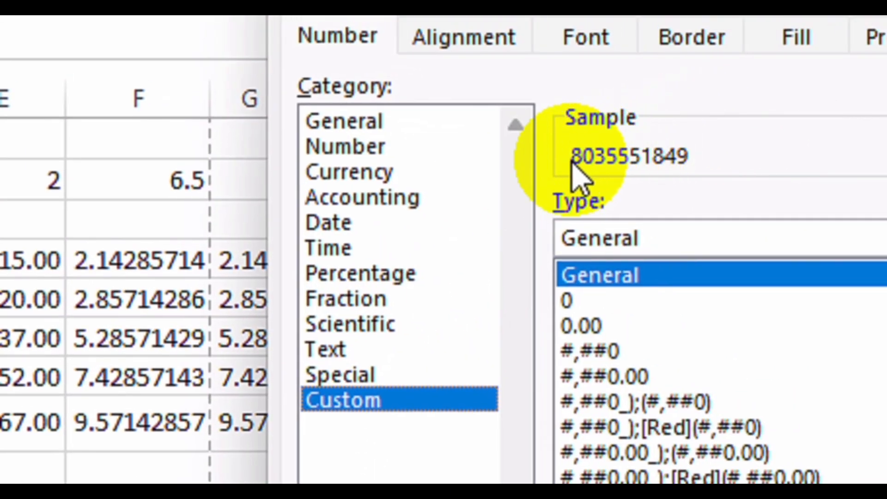
left_click(575, 301)
left_click(590, 237)
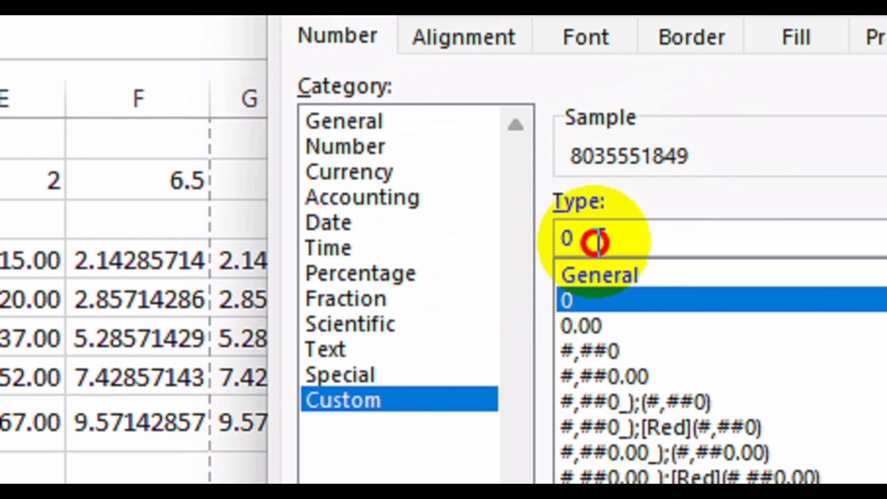
type("0")
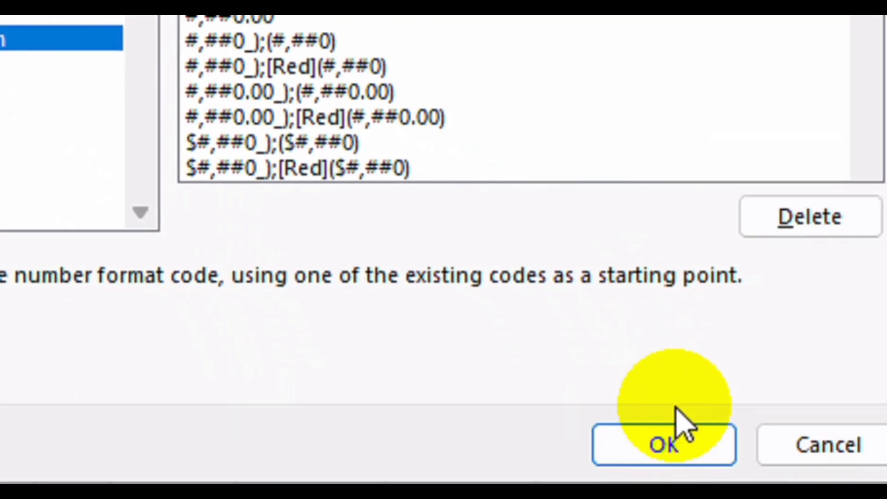
left_click(672, 430)
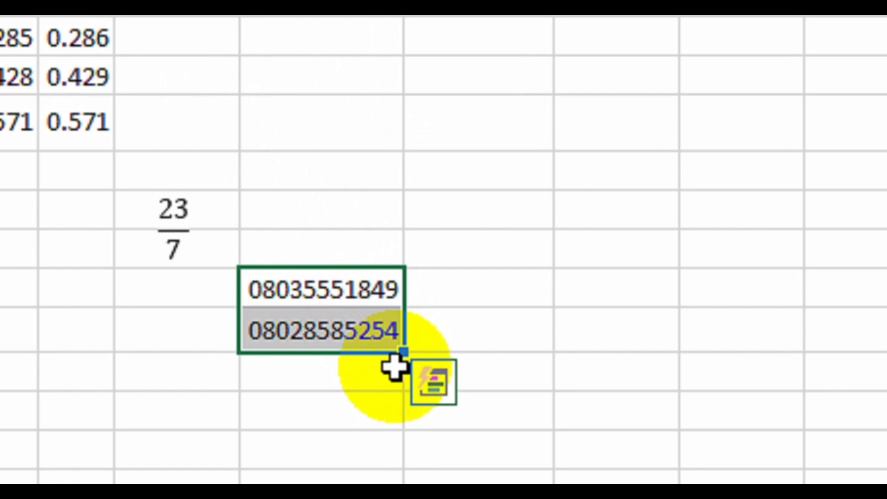
Apply custom format 0.0 "kg" to the 15.00–67.00 values, e.g. 15.0 kg.
left_click_drag(220, 234, 223, 384)
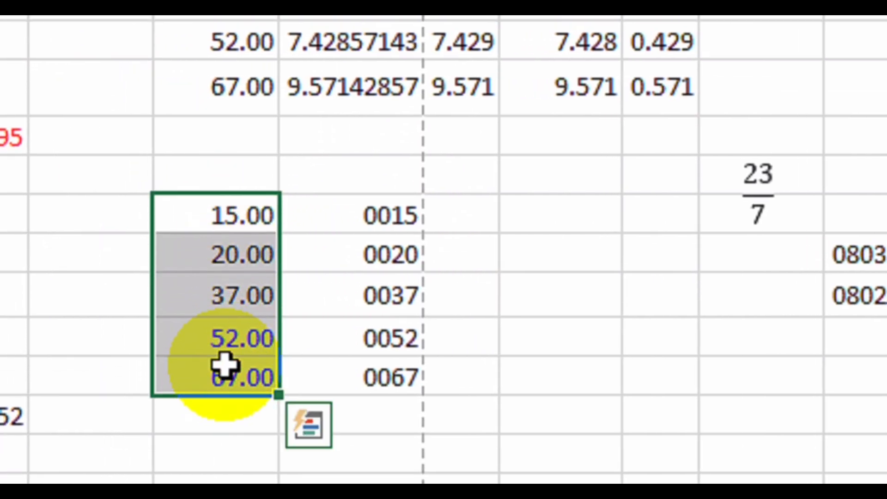
right_click(221, 293)
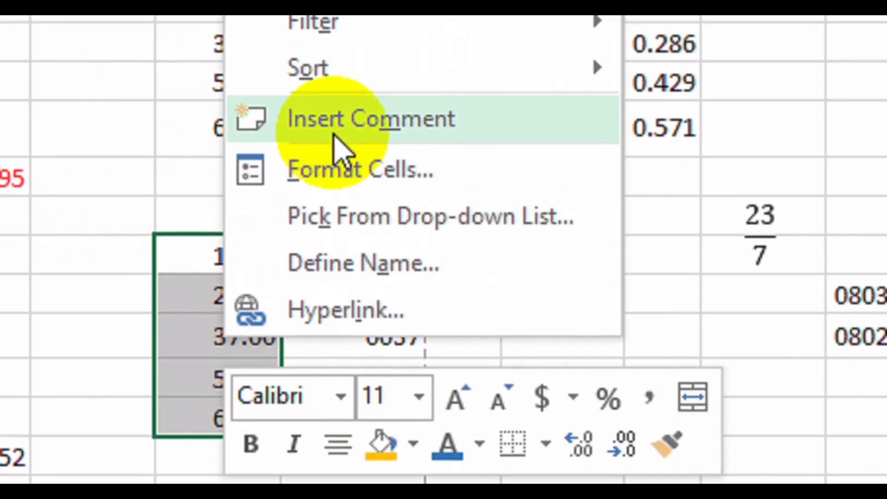
left_click(402, 174)
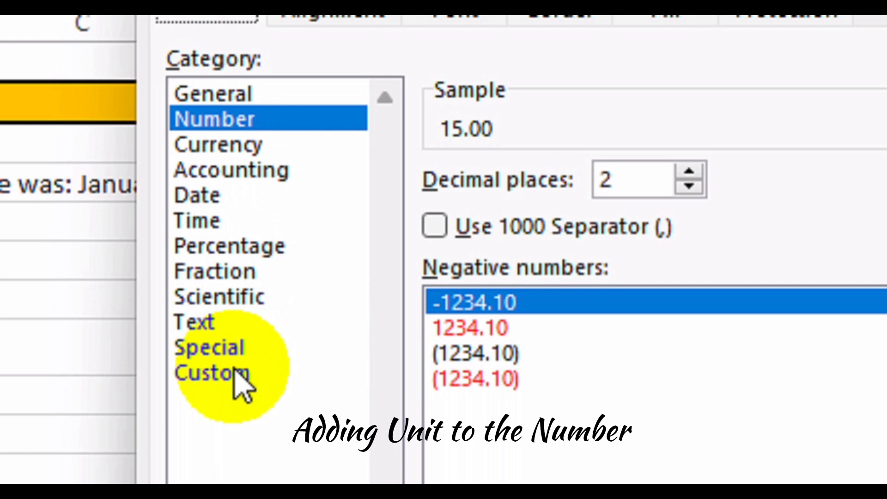
left_click(221, 360)
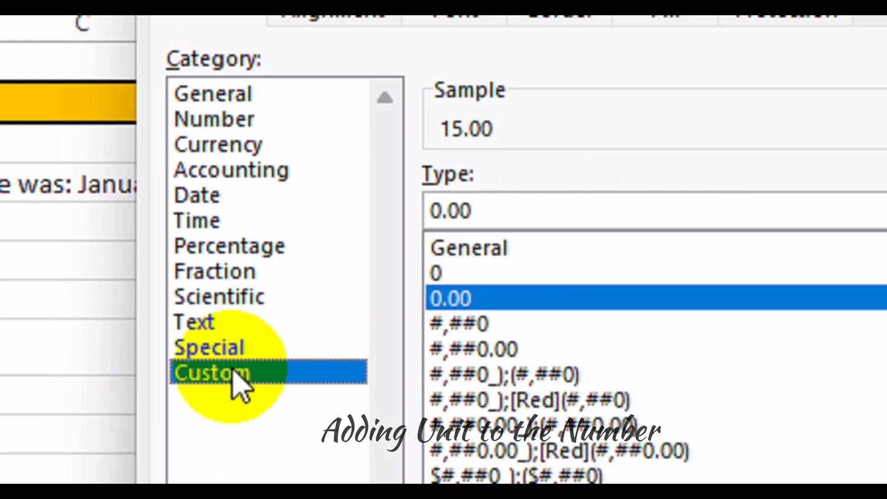
key("BackSpace")
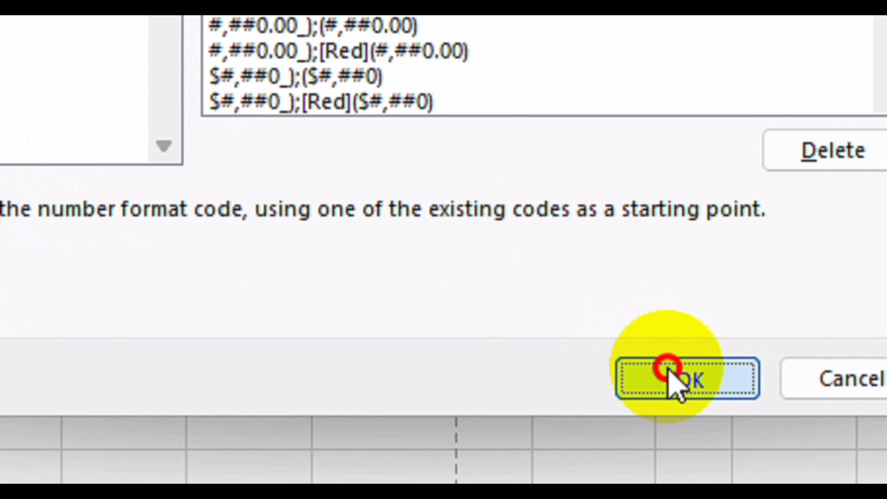
left_click(670, 379)
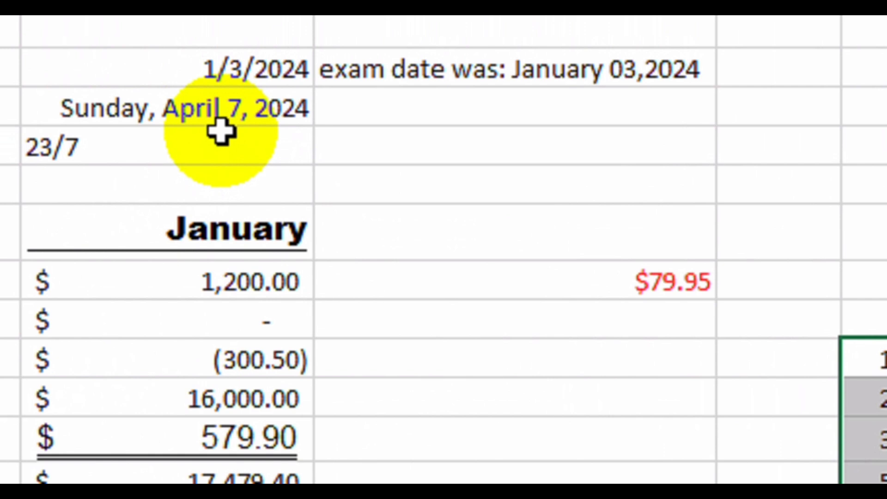
Apply the 14-Mar-12 date style to the Sunday, April 7, 2024 cell.
left_click(220, 132)
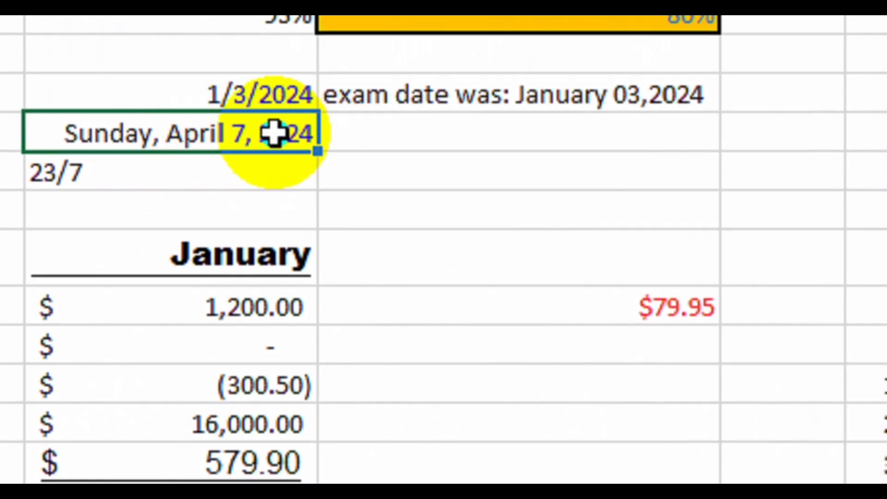
right_click(272, 133)
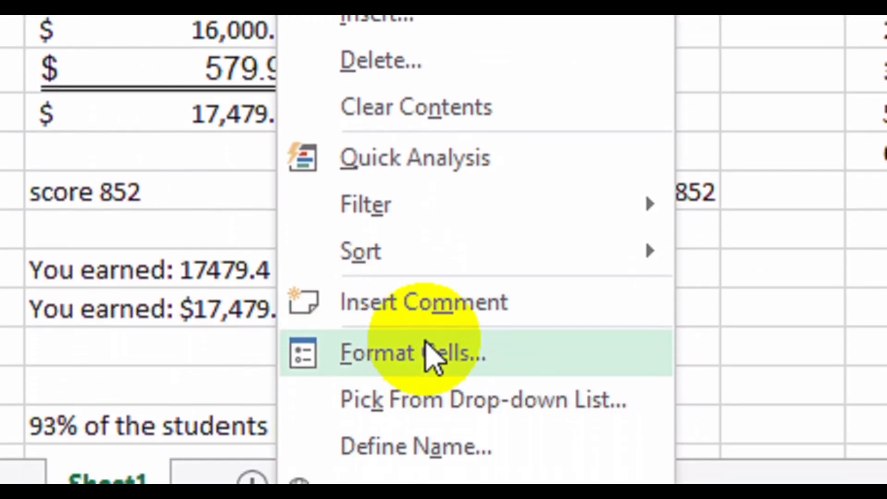
left_click(425, 397)
left_click(302, 254)
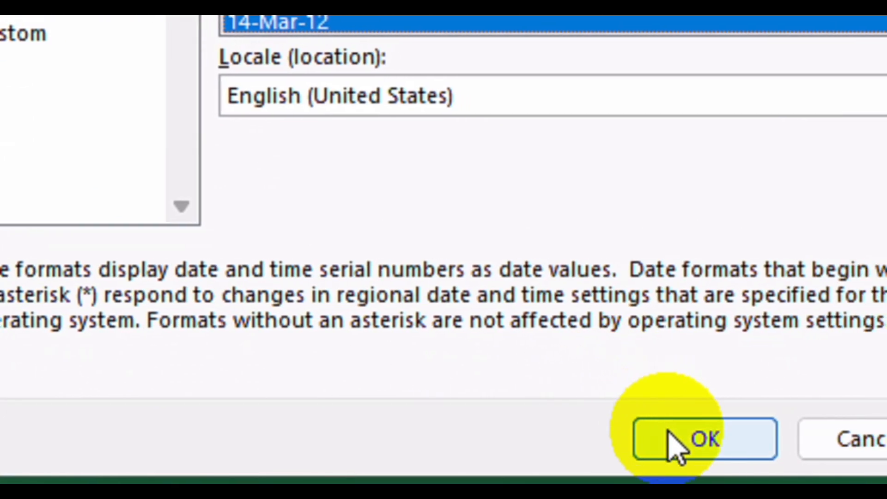
left_click(739, 448)
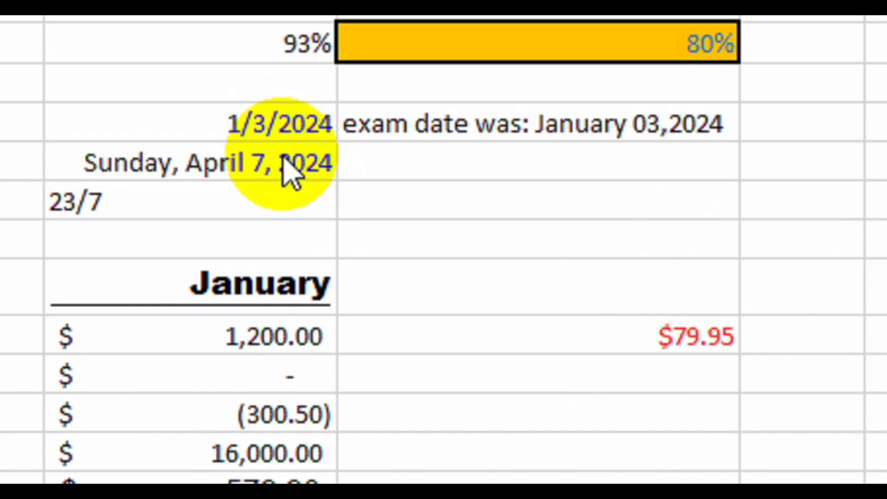
Set B5's custom format to dd/mm/yyyy dddd, showing 07/04/2024 Sunday.
left_click(278, 154)
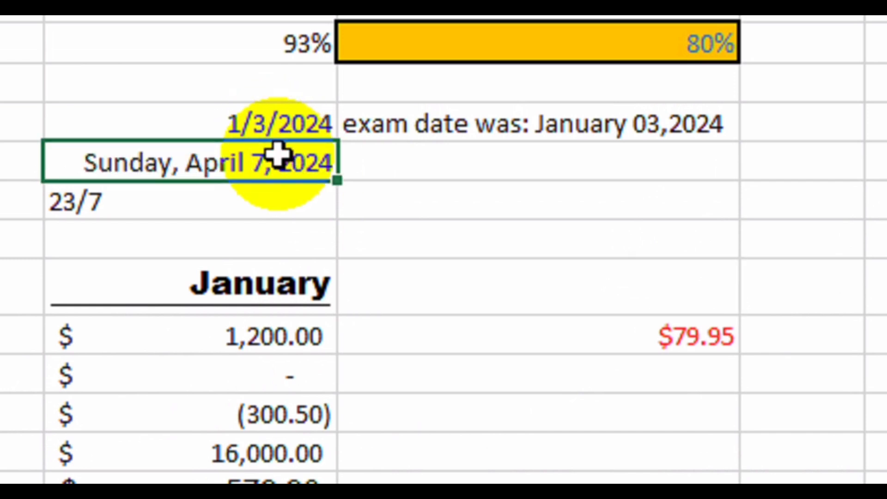
right_click(278, 155)
left_click(416, 405)
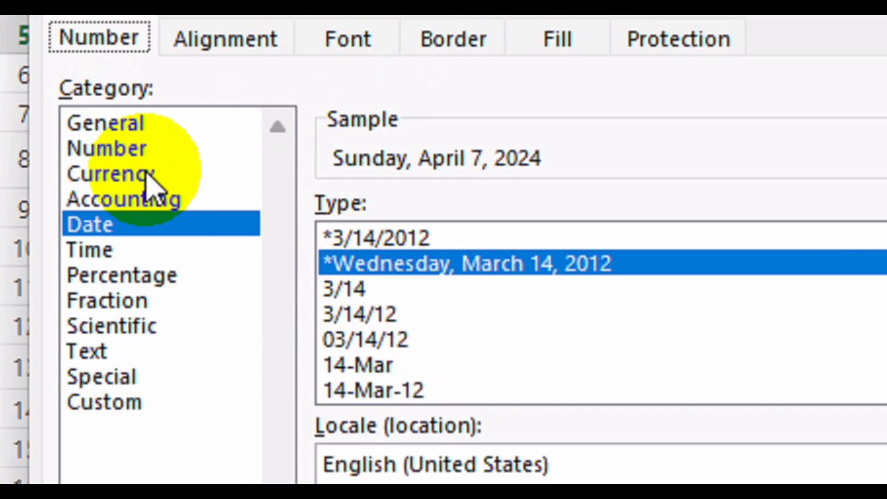
left_click(341, 288)
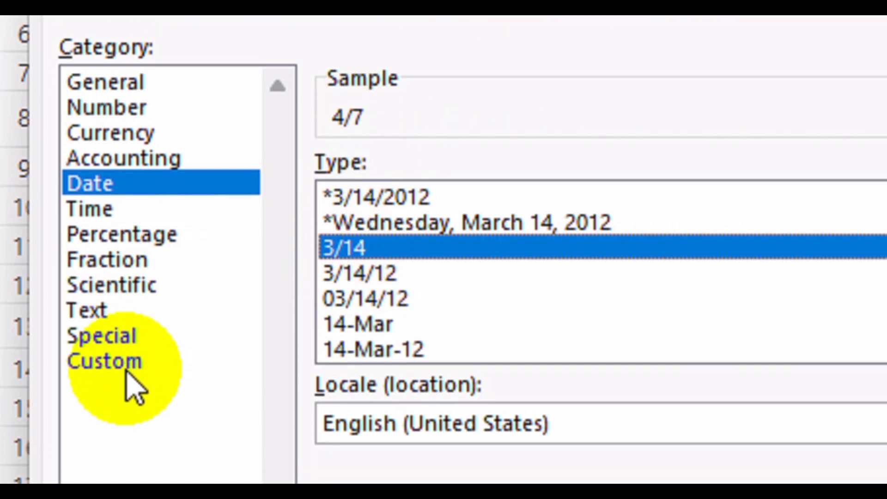
left_click(133, 370)
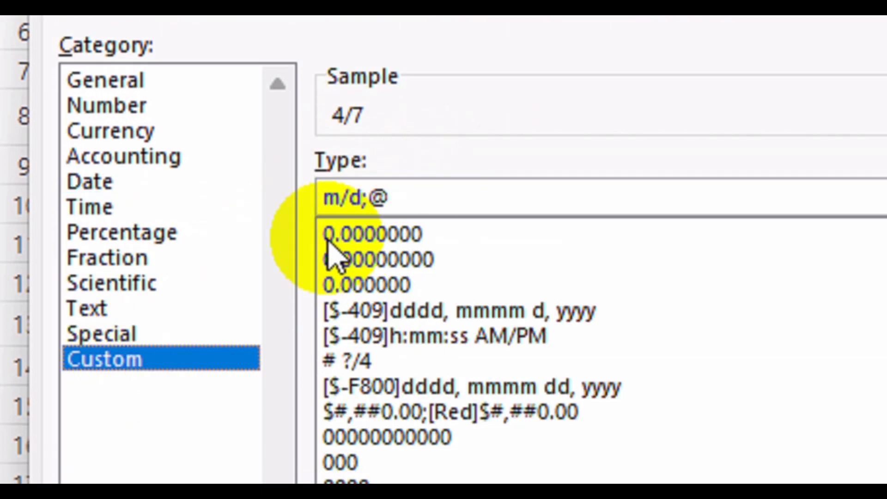
left_click_drag(410, 200, 322, 200)
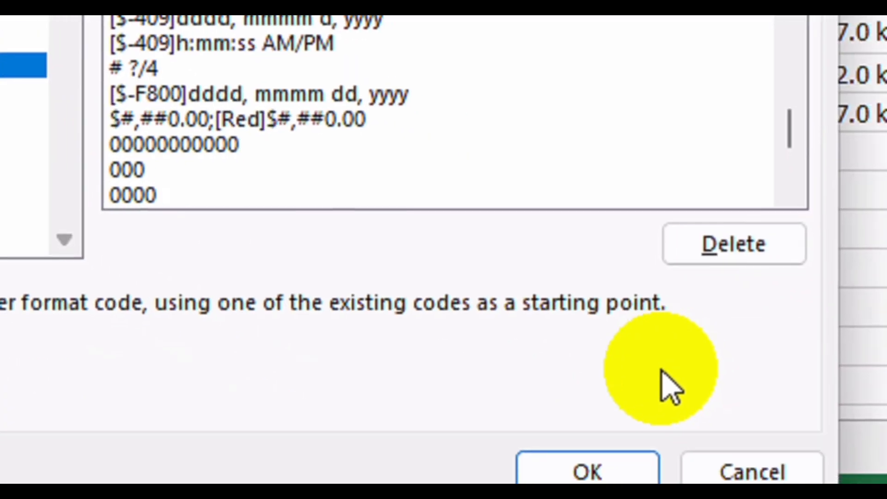
left_click(587, 441)
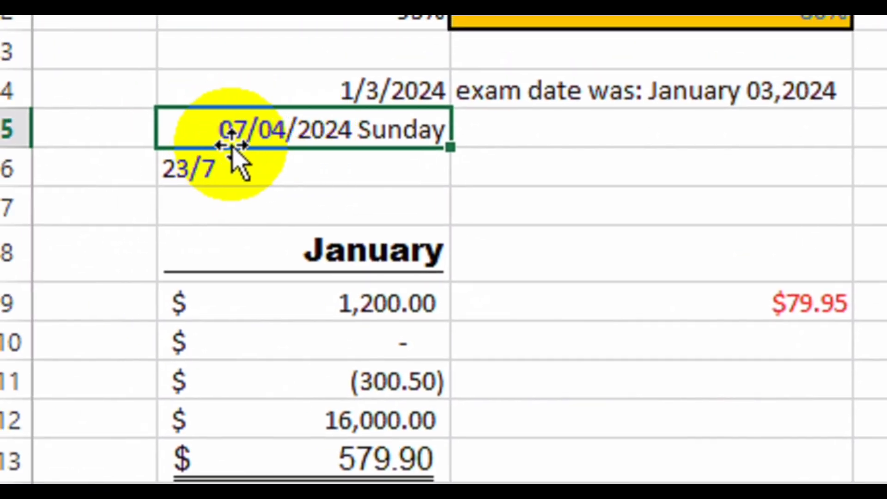
Change B5's custom format to show the full month name.
right_click(253, 133)
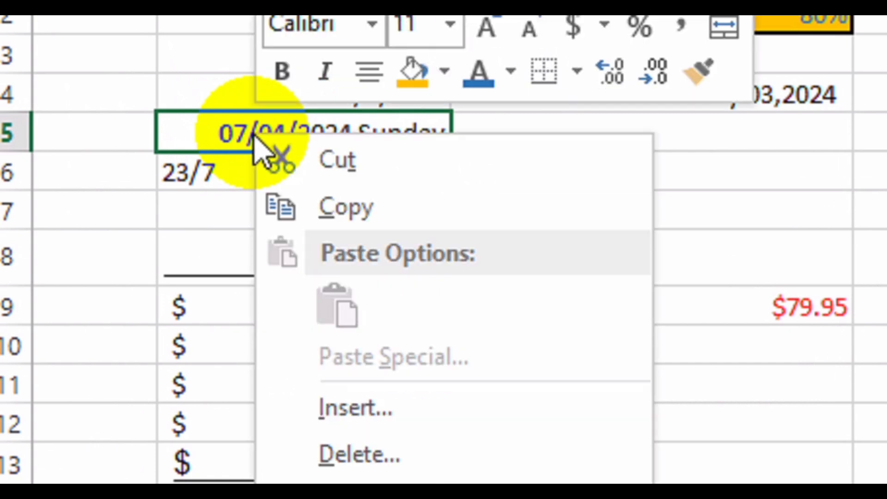
mouse_move(492, 390)
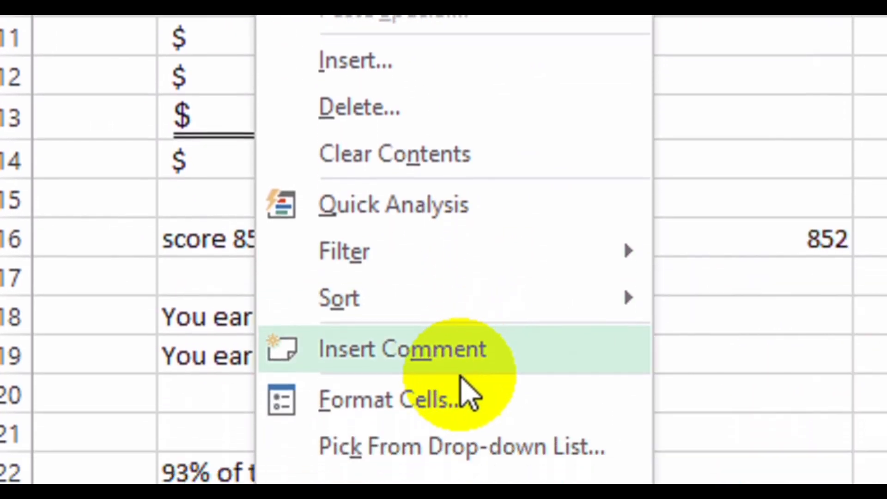
left_click(460, 459)
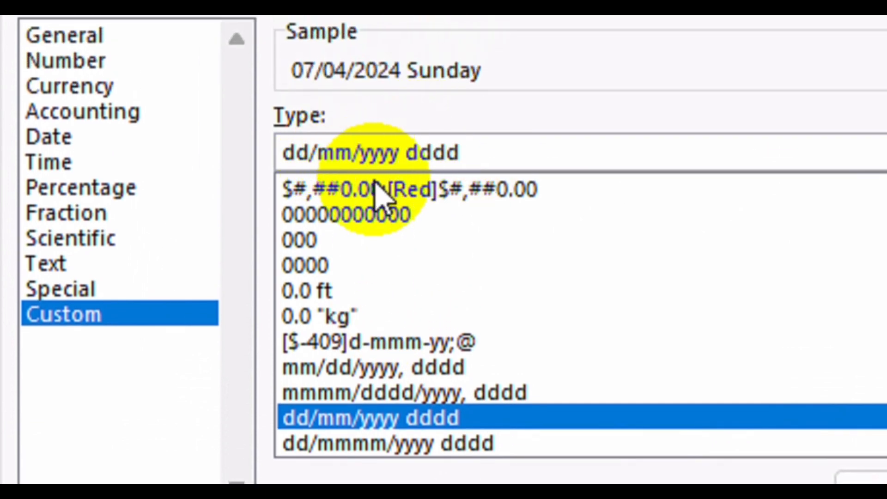
type("mm")
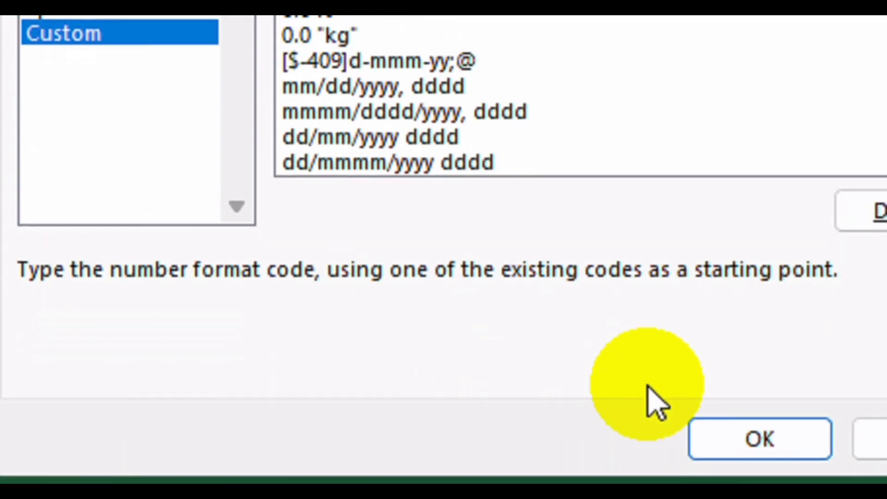
left_click(734, 439)
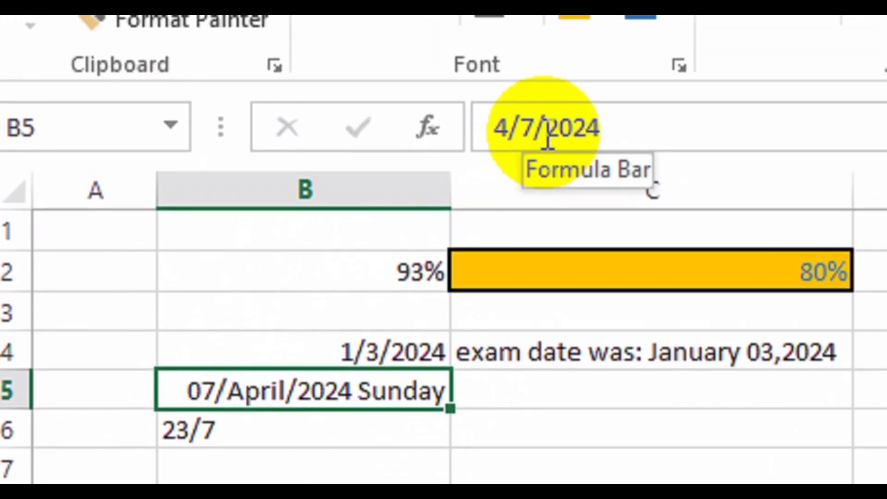
left_click(548, 134)
key("Escape")
Replace the slashes with dashes, giving dd-mmmm-yyyy dddd (07-April-2024 Sunday).
right_click(344, 359)
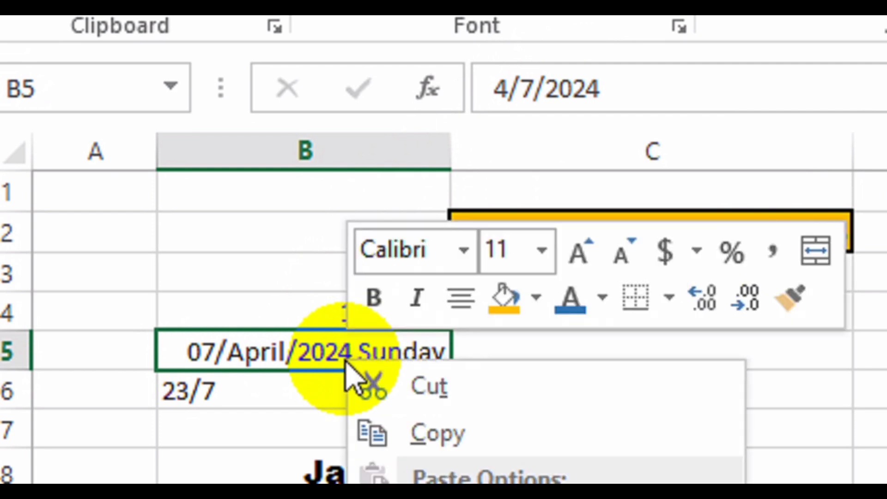
left_click(457, 369)
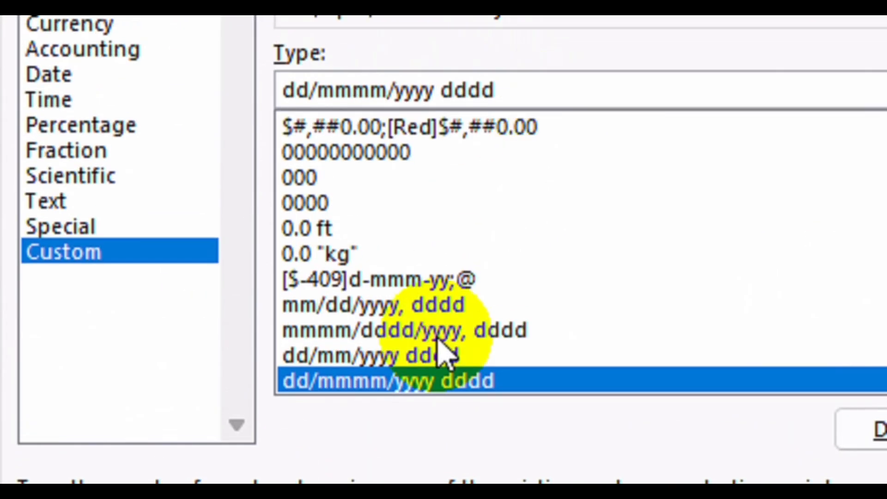
key("BackSpace")
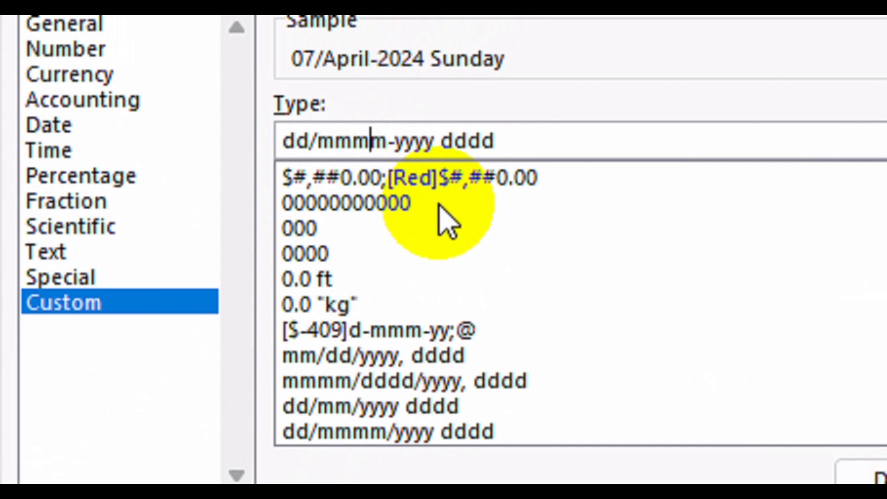
type("-")
key("Left")
key("Left")
key("Left")
key("Left")
key("Left")
key("BackSpace")
type("-")
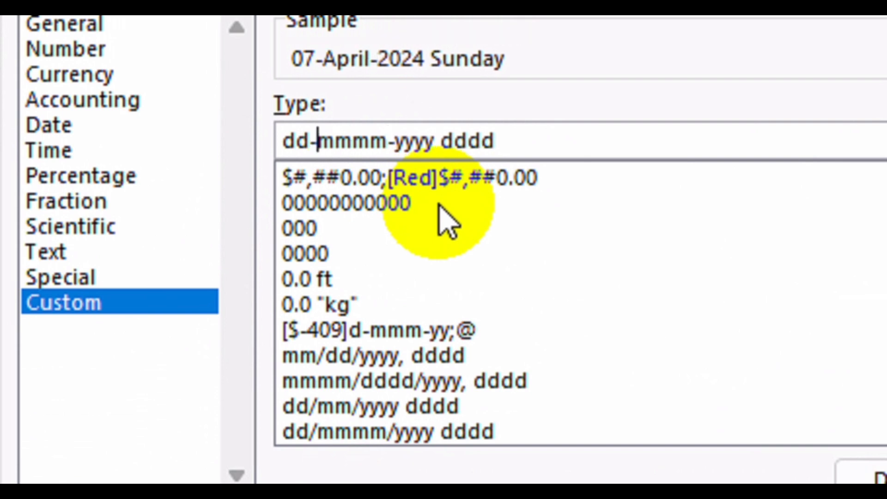
left_click(675, 451)
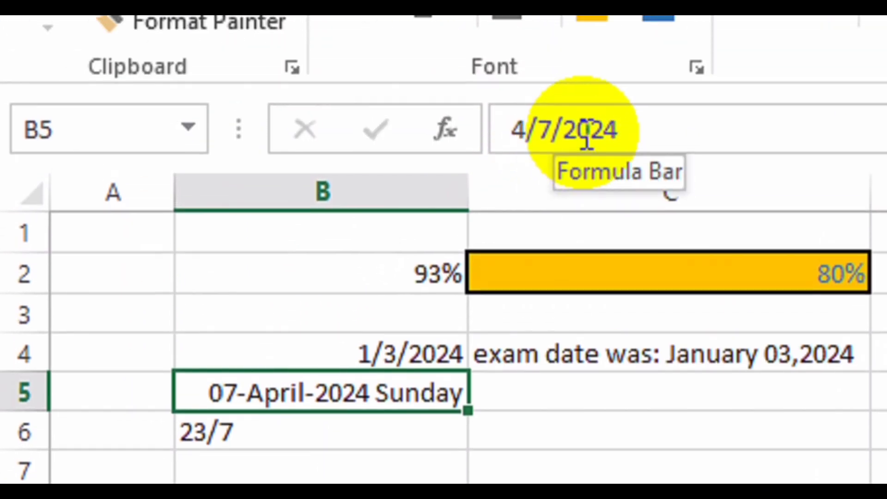
Shade date cell B5 with a light grey fill.
left_click(586, 90)
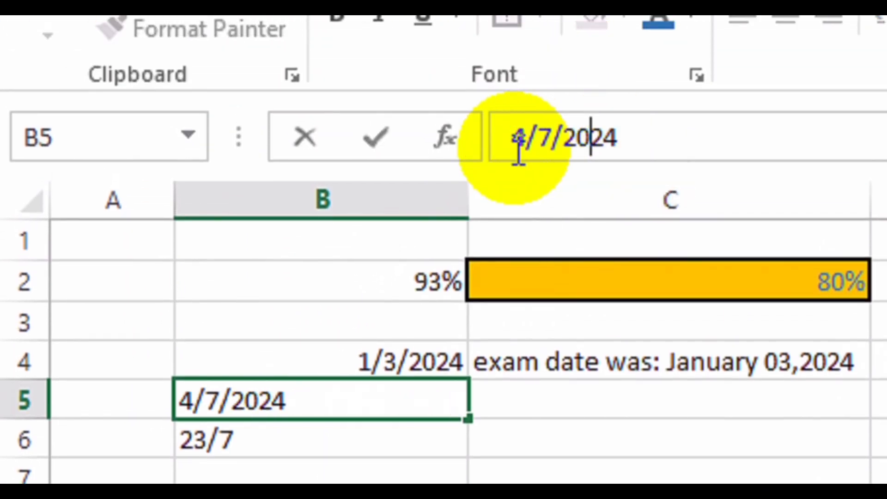
key("Return")
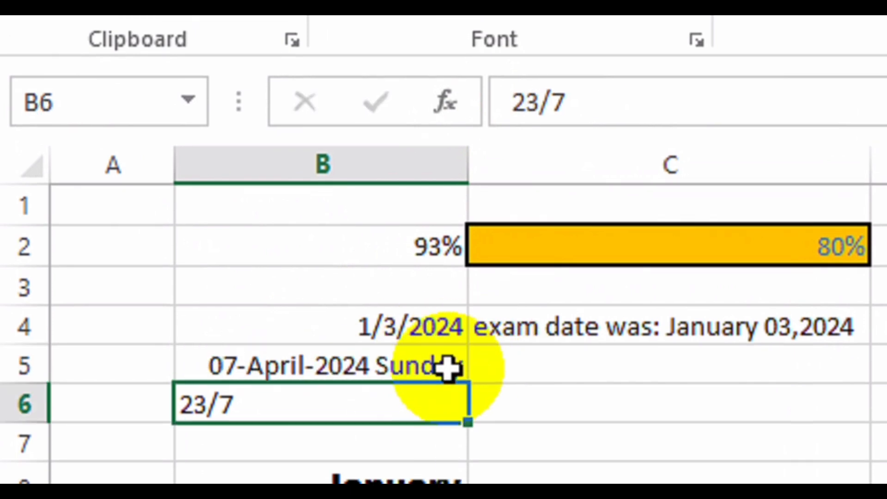
left_click(319, 372)
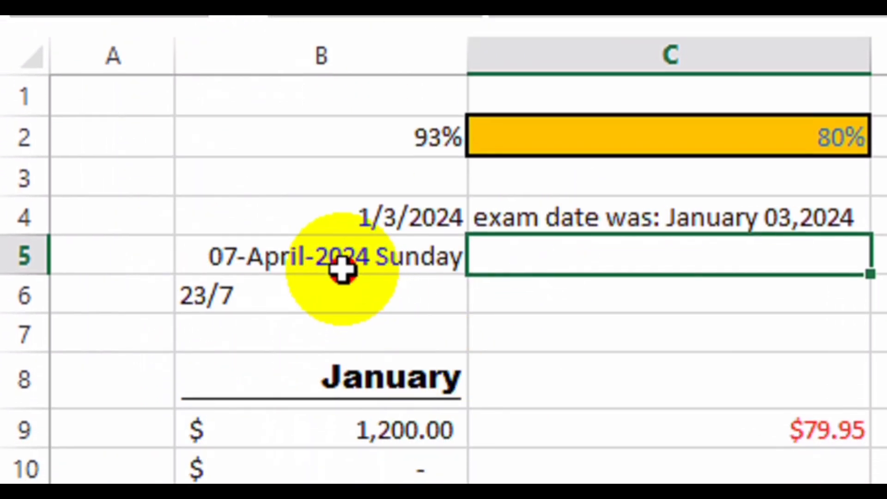
left_click(340, 311)
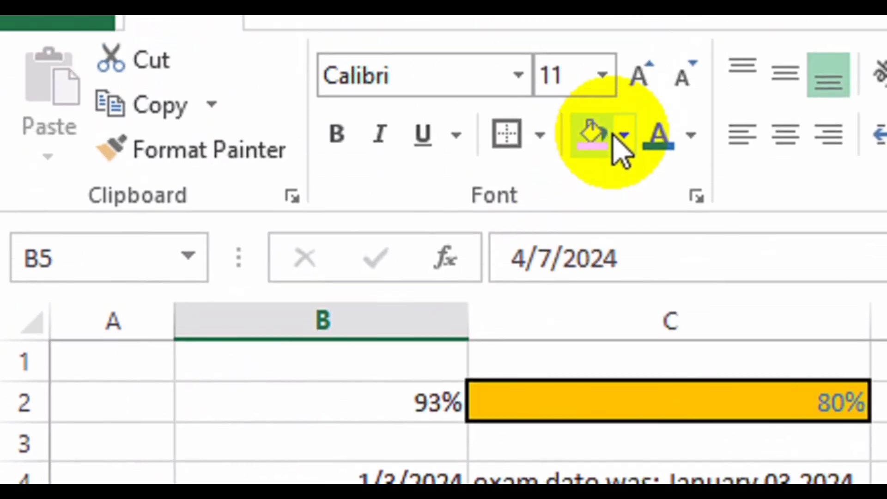
left_click(621, 135)
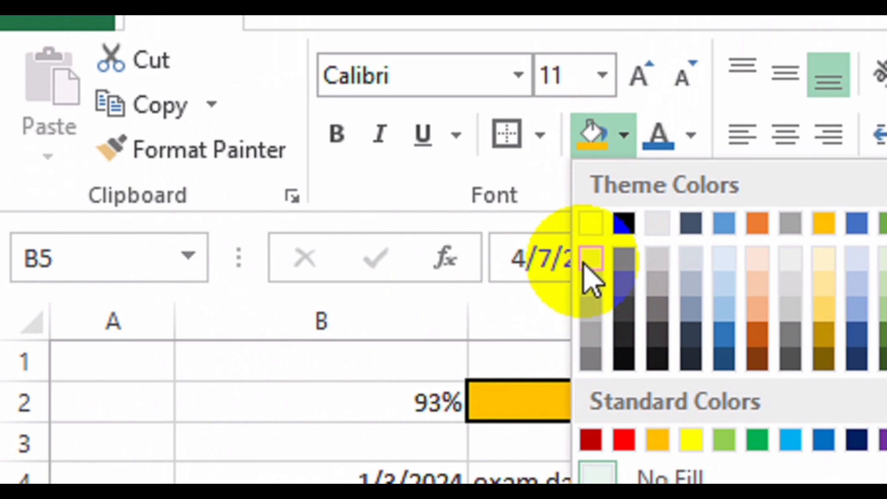
left_click(585, 277)
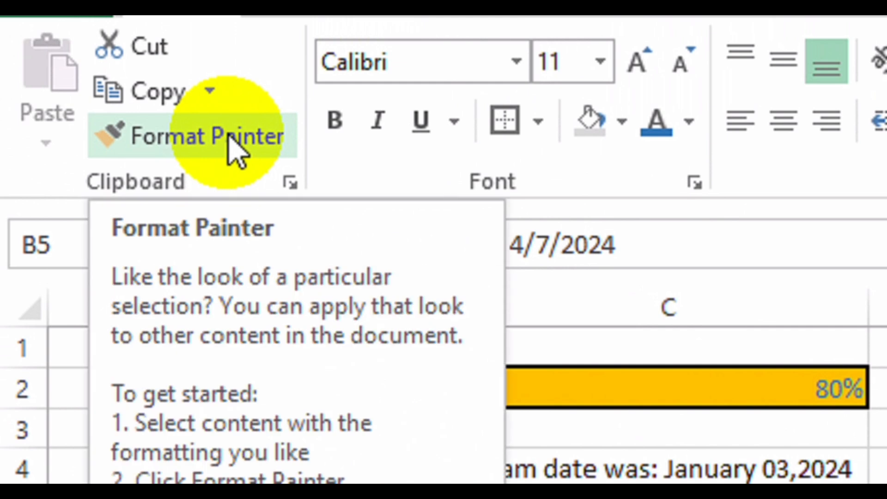
Copy B5's format to B4 and autofit column B to show 03-January-2024 Wednesday.
left_click(231, 138)
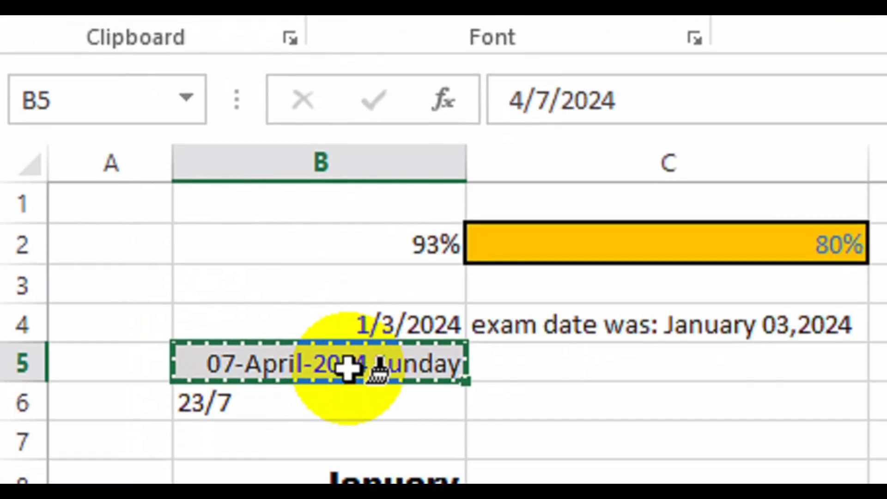
left_click(403, 329)
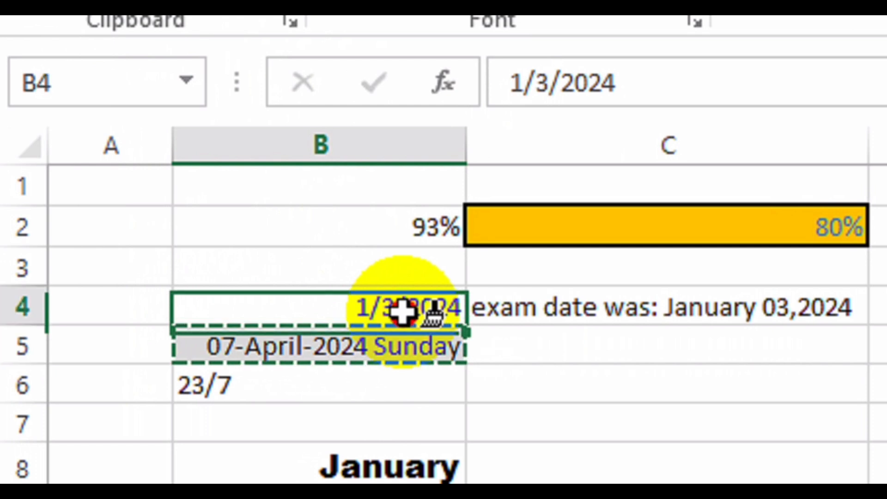
double_click(468, 144)
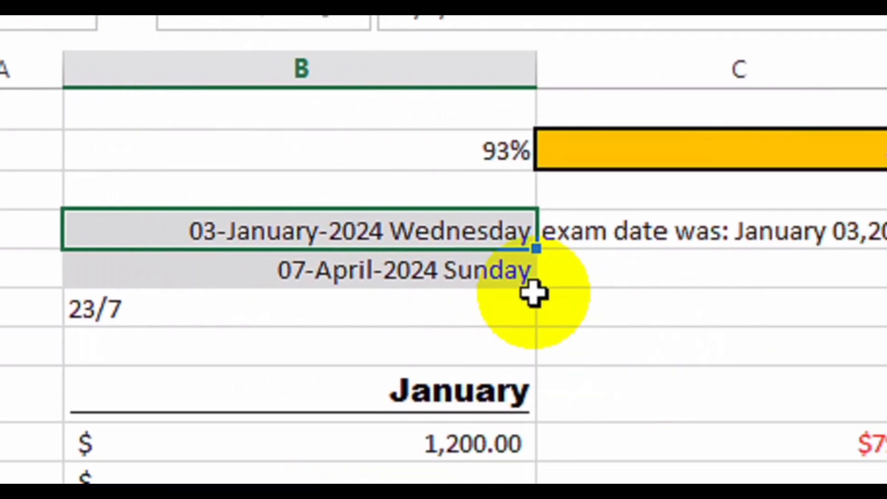
left_click(431, 268)
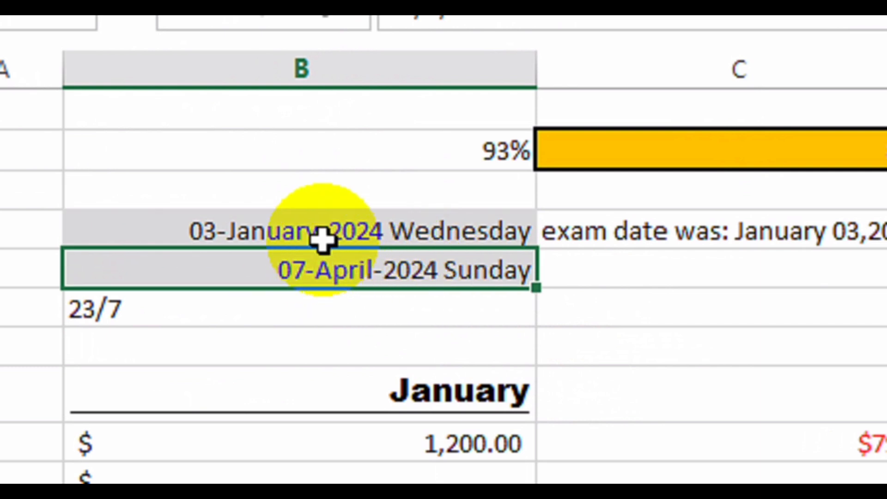
left_click(271, 230)
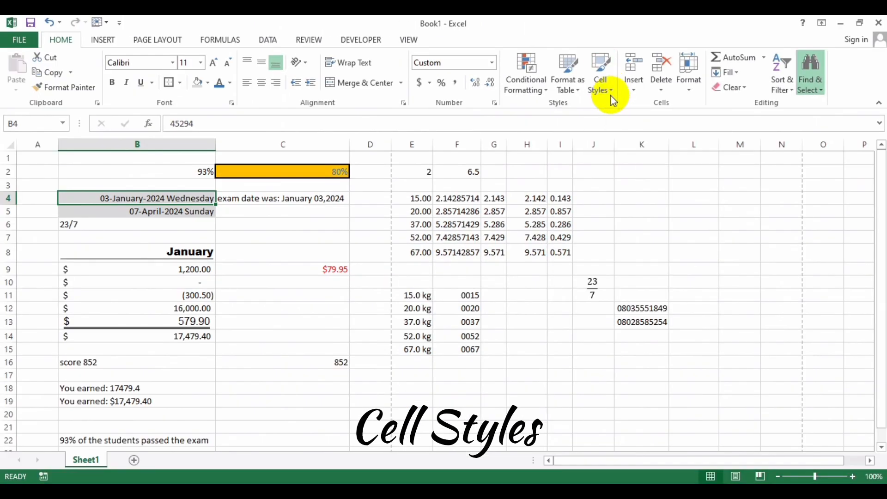
left_click(455, 252)
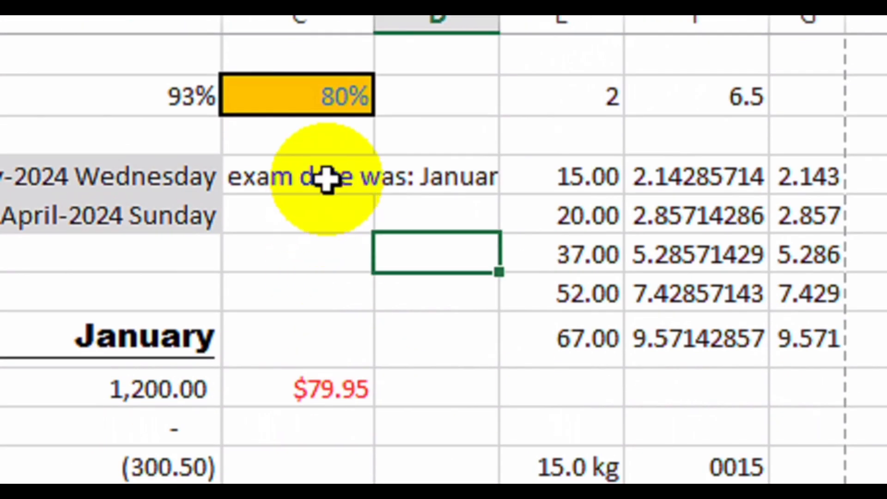
Wrap and middle-align the C4 exam-date sentence, heighten row 4, and set column C to 13.57.
left_click(326, 177)
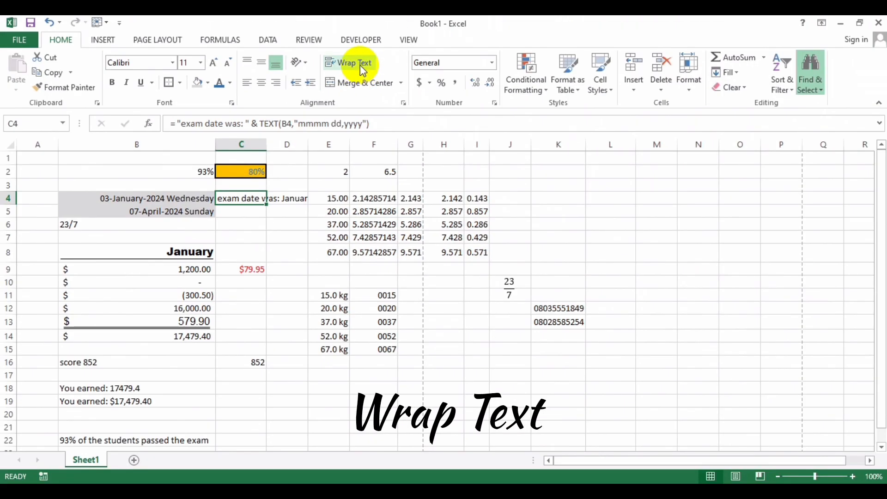
left_click(360, 67)
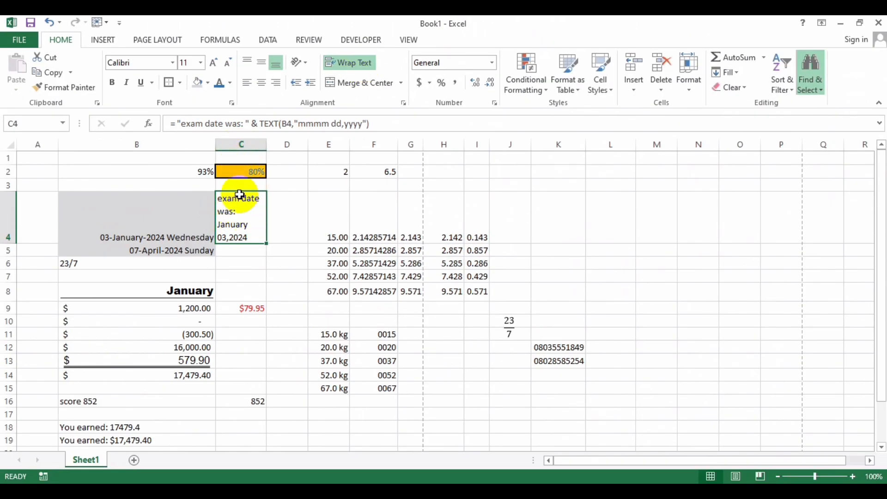
left_click_drag(267, 145, 291, 145)
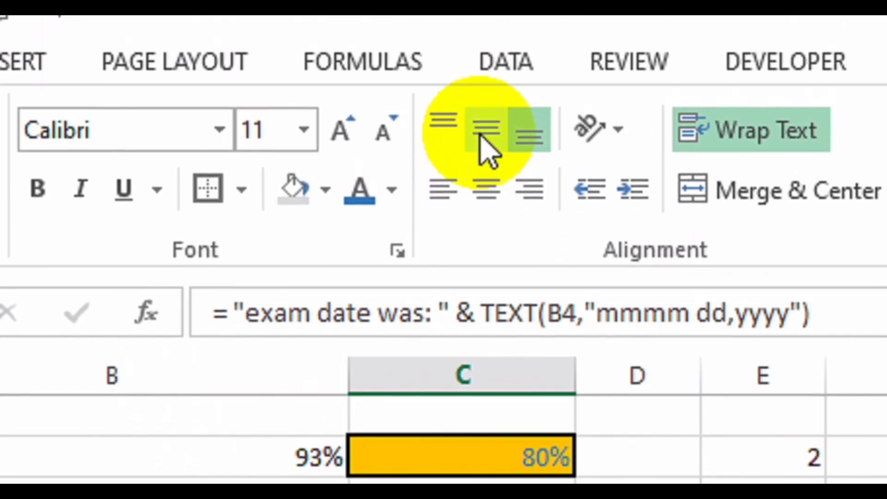
left_click(486, 109)
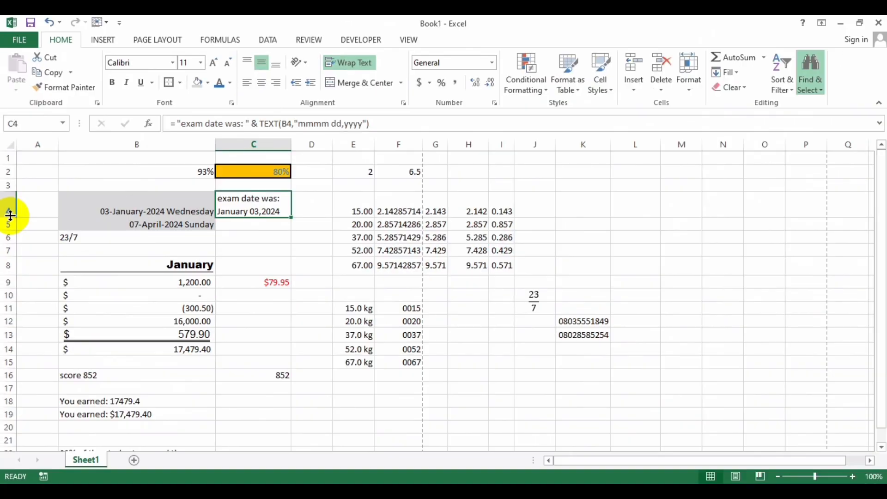
left_click_drag(24, 314, 24, 351)
left_click_drag(9, 229, 9, 239)
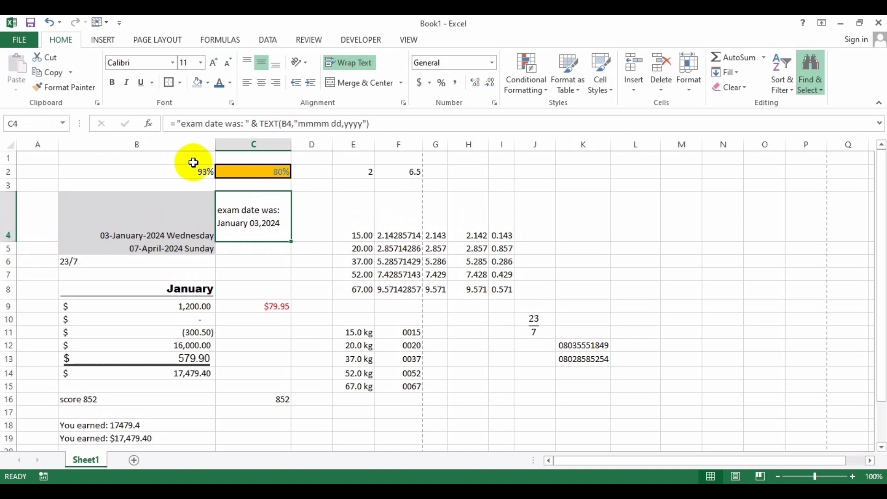
mouse_move(291, 144)
left_mouse_down()
mouse_move(282, 146)
mouse_move(292, 145)
left_mouse_up()
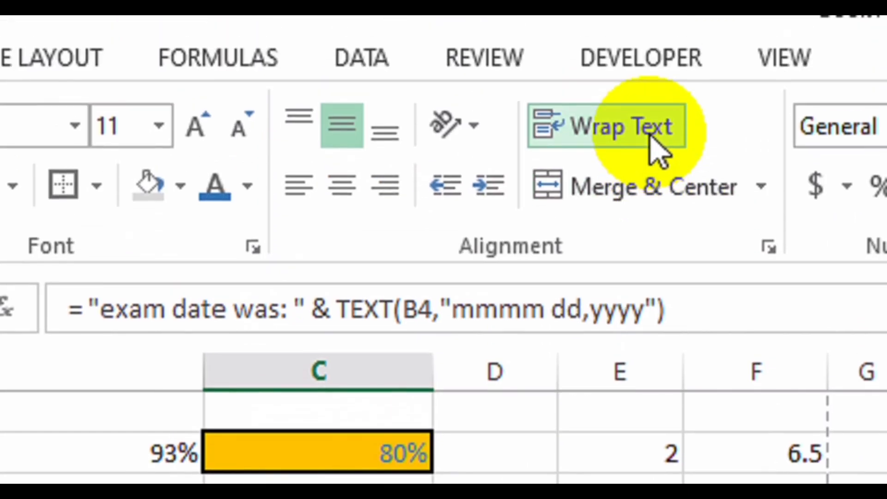
Turn off wrap text for C4 in Format Cells, then autofit and narrow column C.
left_click(673, 247)
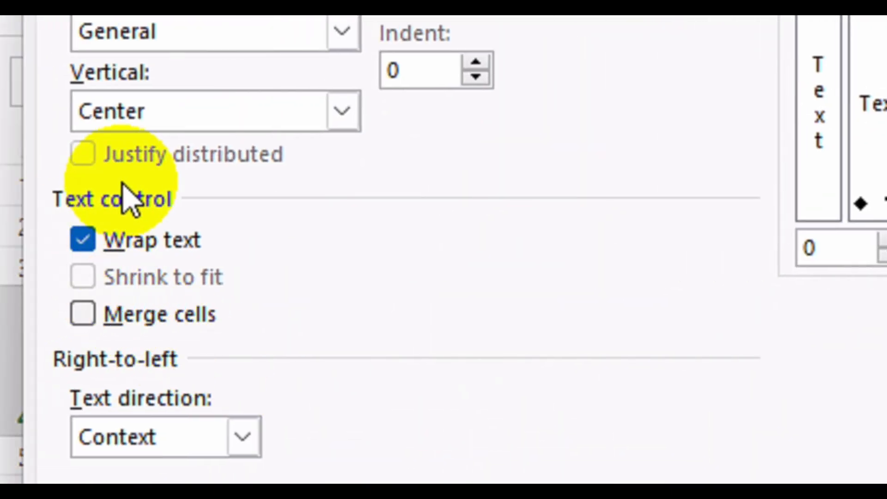
left_click(83, 241)
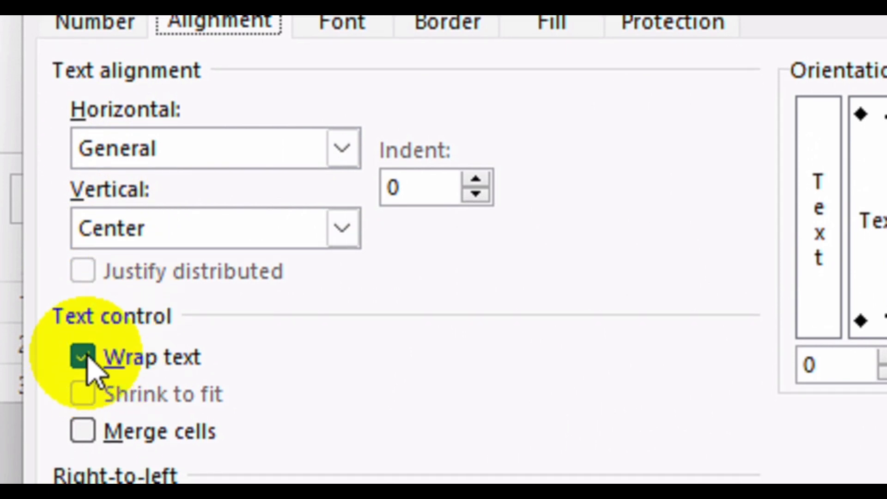
left_click(85, 358)
left_click(701, 437)
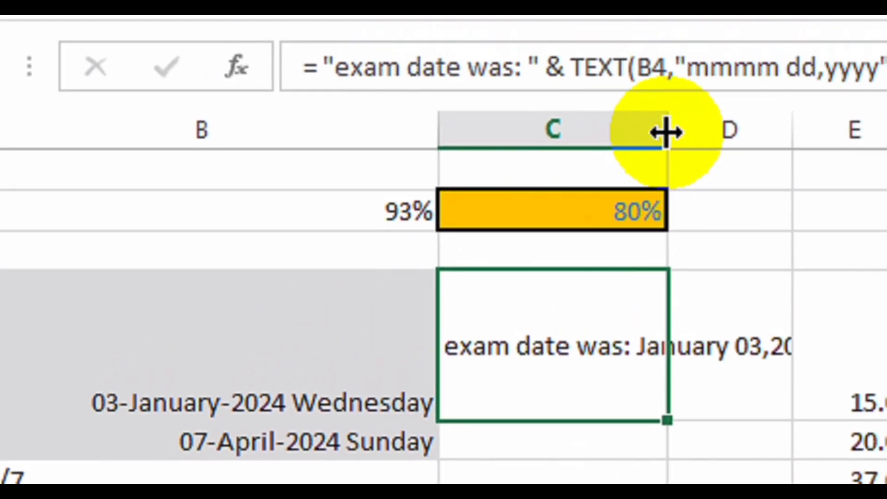
double_click(665, 132)
left_click_drag(840, 129, 777, 129)
left_click_drag(599, 139, 471, 156)
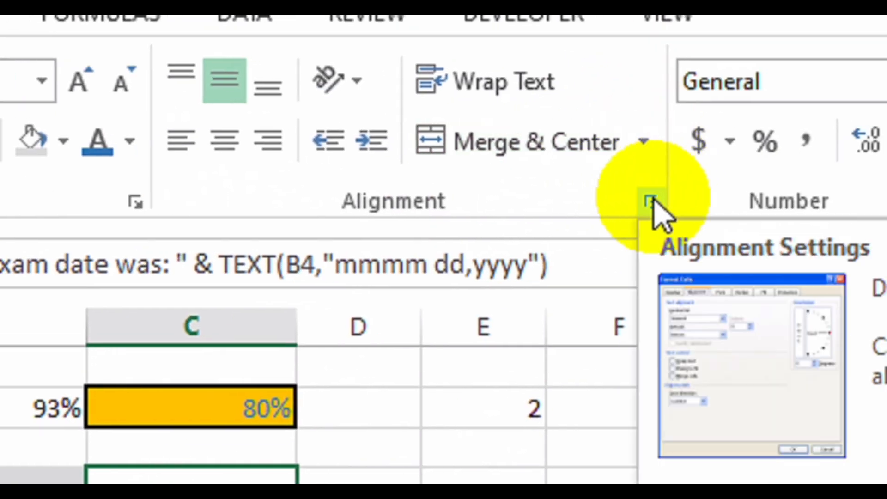
Re-enable wrap text with horizontal Center for C4 and narrow column C so it wraps.
left_click(651, 201)
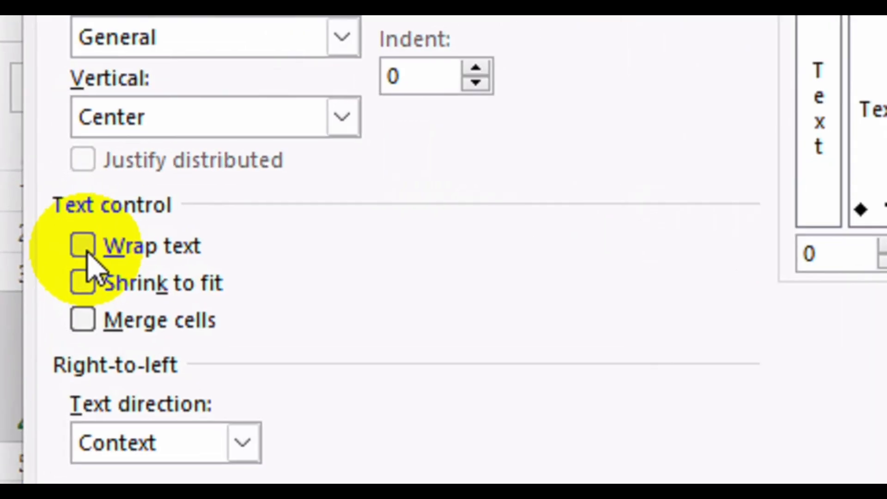
left_click(85, 251)
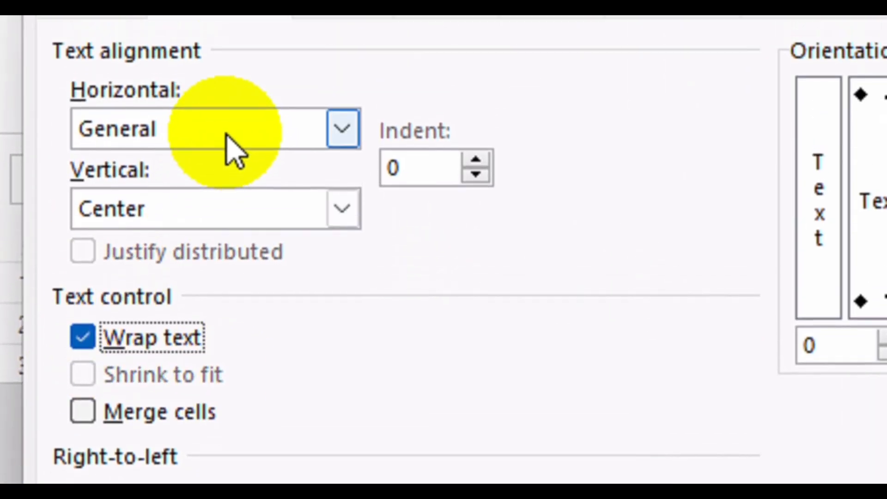
left_click(227, 43)
left_click(171, 214)
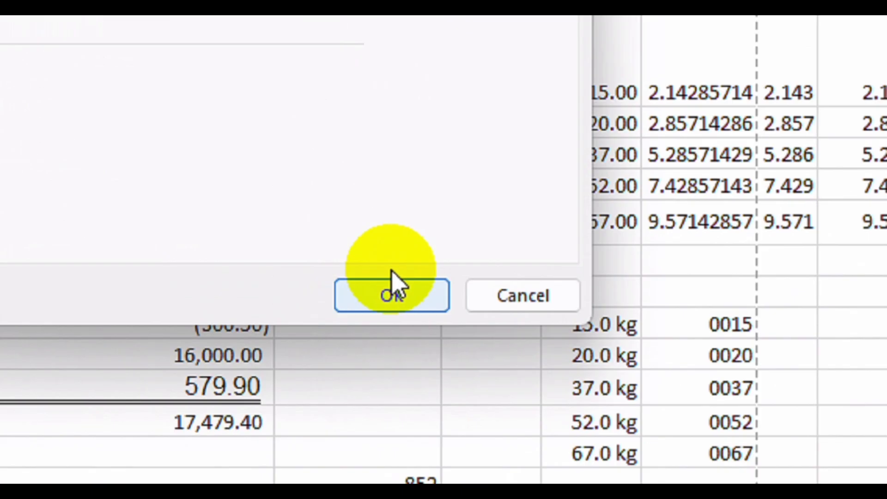
left_click(263, 318)
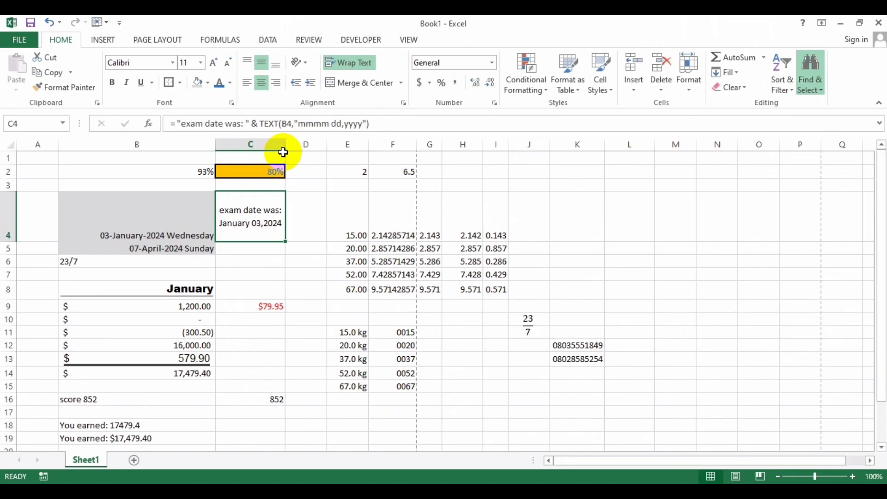
left_click_drag(286, 145, 269, 145)
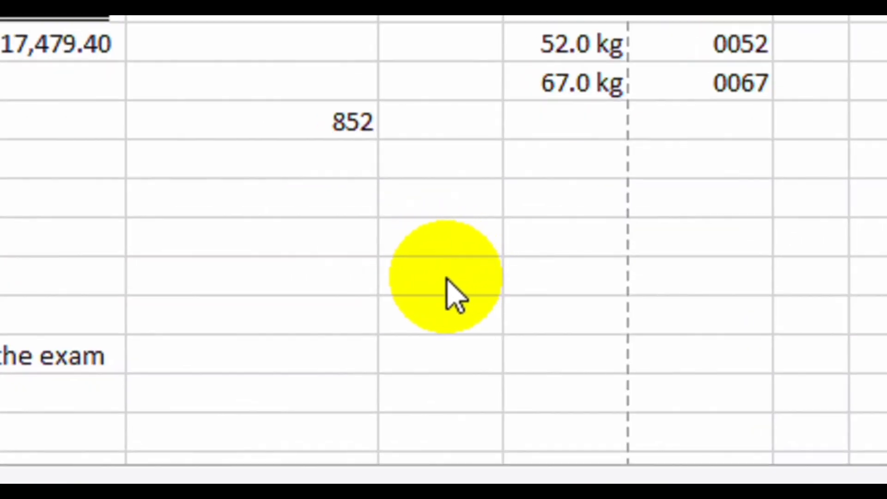
Enter two people's first and last names in adjacent columns across two rows.
left_click(417, 278)
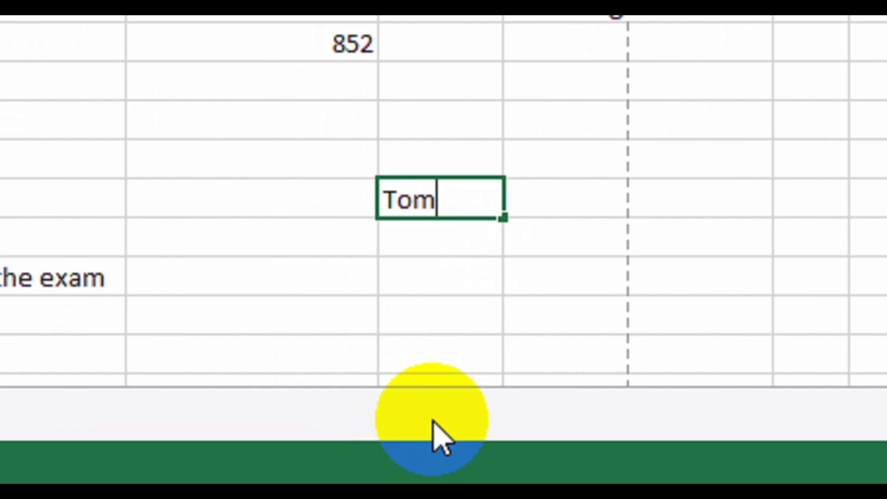
key("Tab")
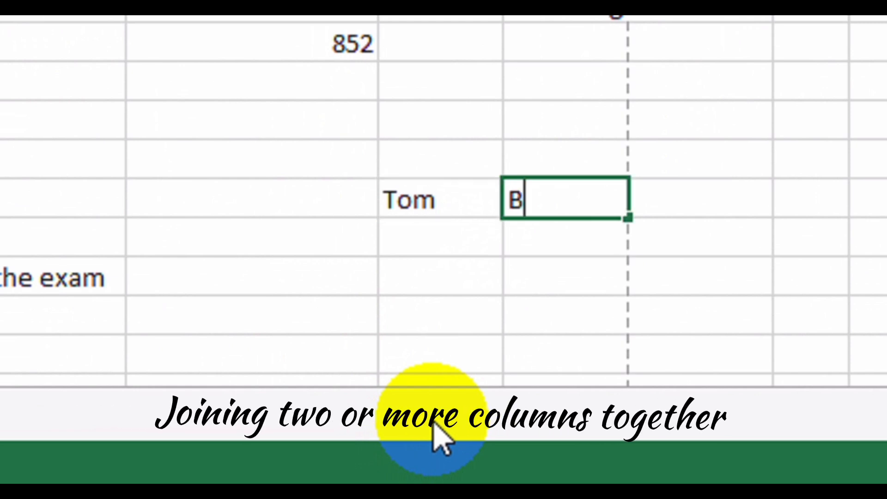
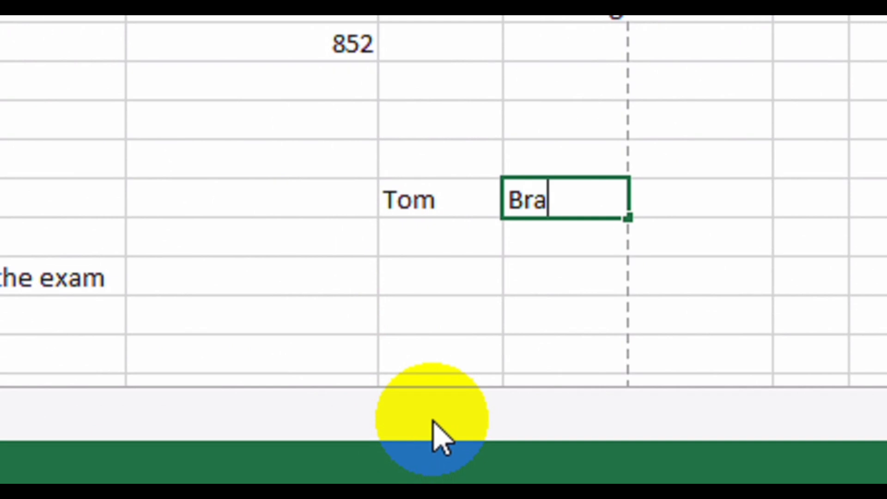
key("Return")
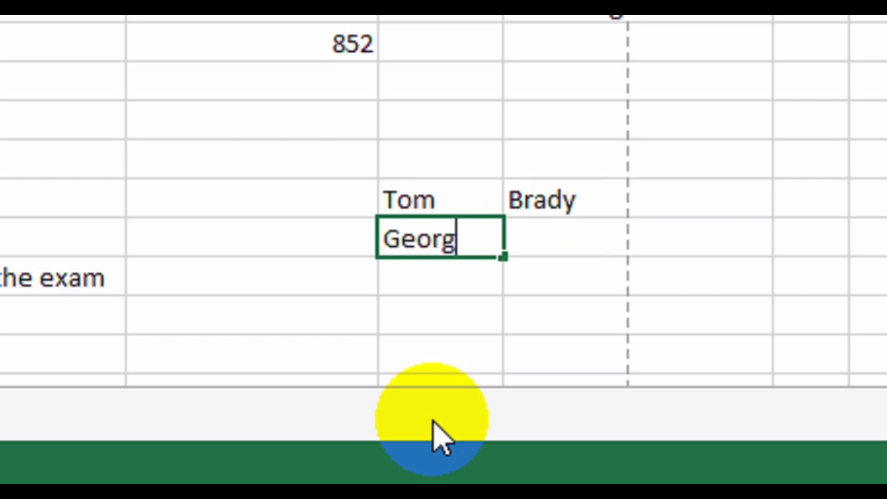
key("Tab")
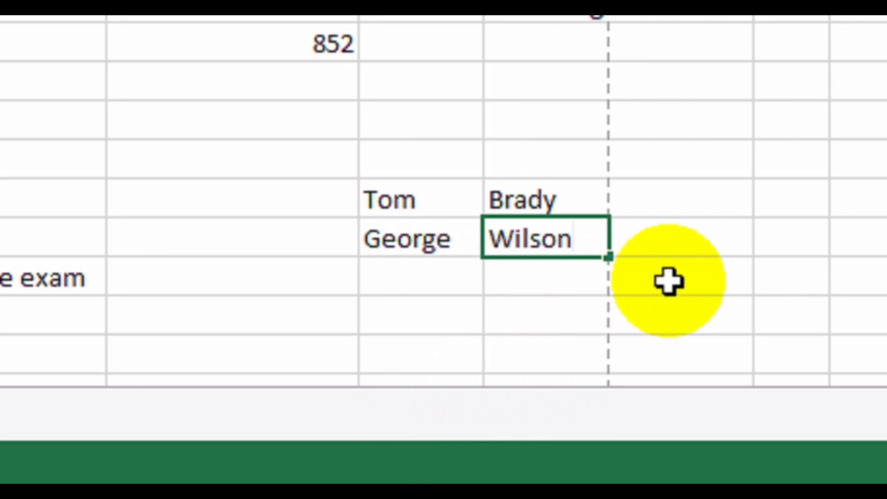
left_click(688, 282)
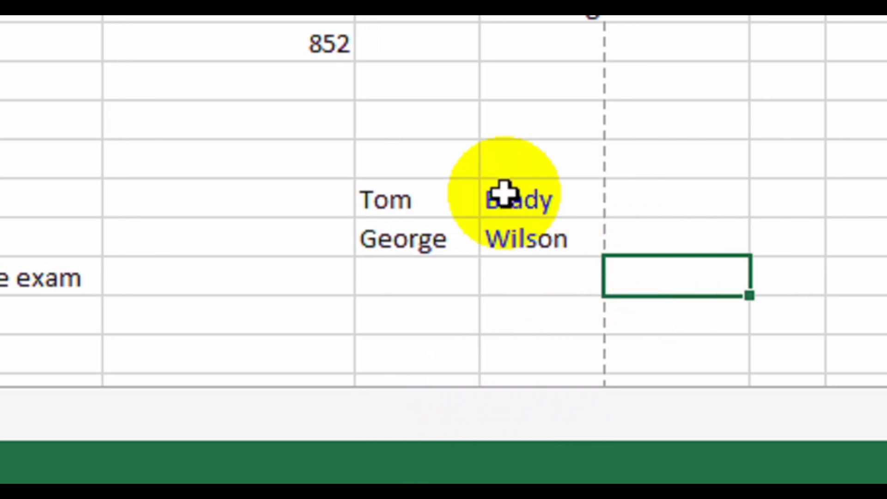
Add First Name, Last name and Fullname headings above the names and widen column D.
left_click(395, 167)
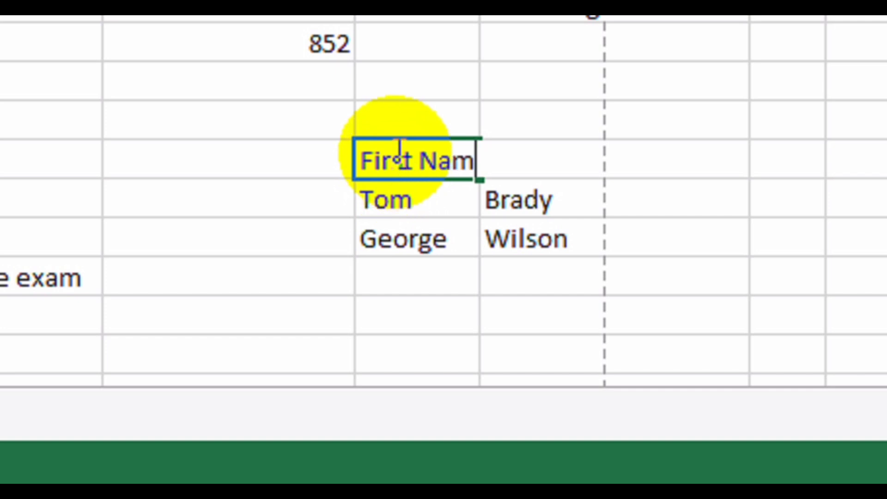
key("Tab")
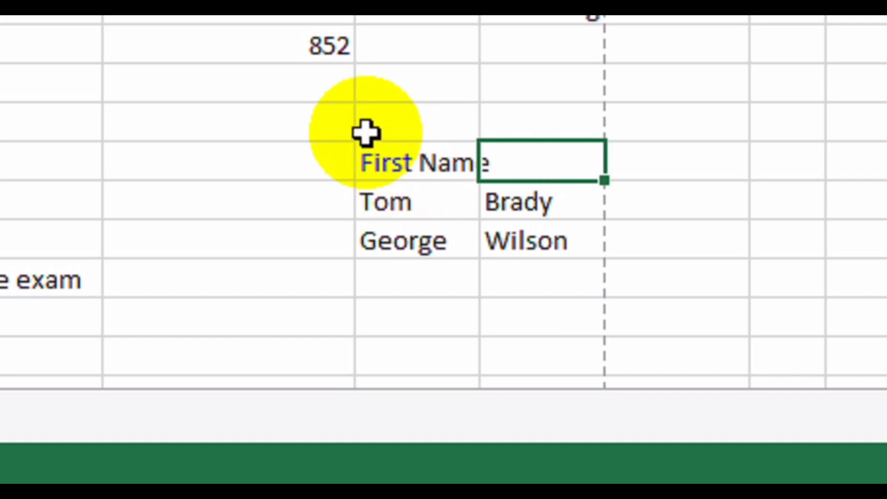
type("Last")
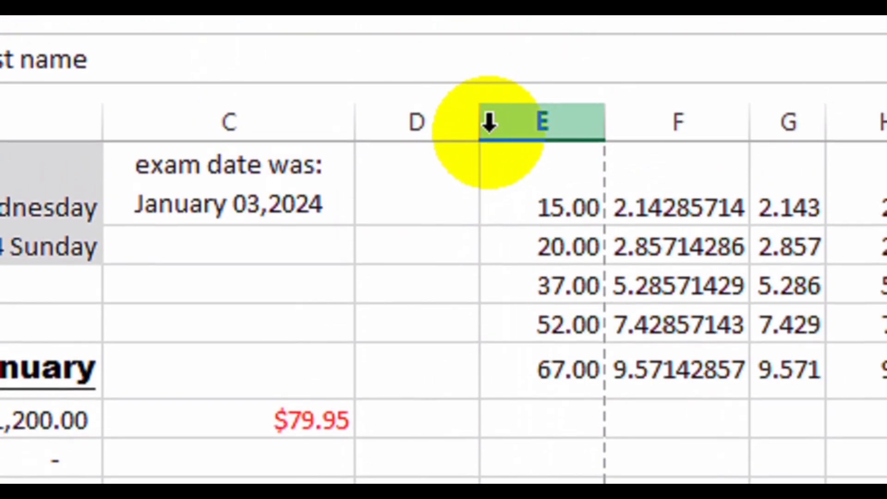
left_click(477, 124)
left_click_drag(477, 133, 498, 132)
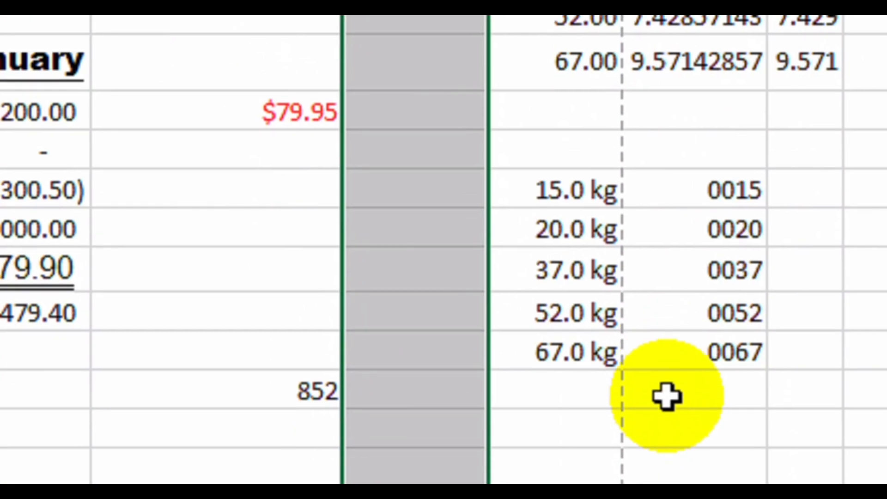
left_click(666, 369)
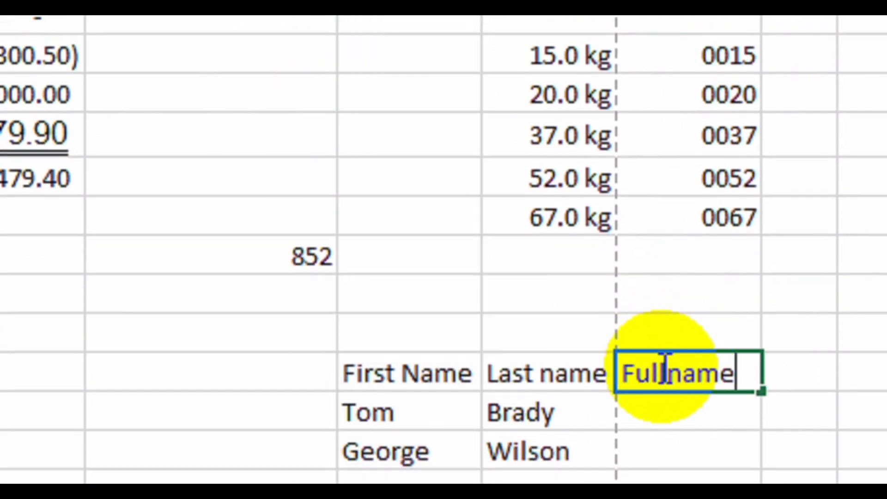
type("Fullname")
key("Return")
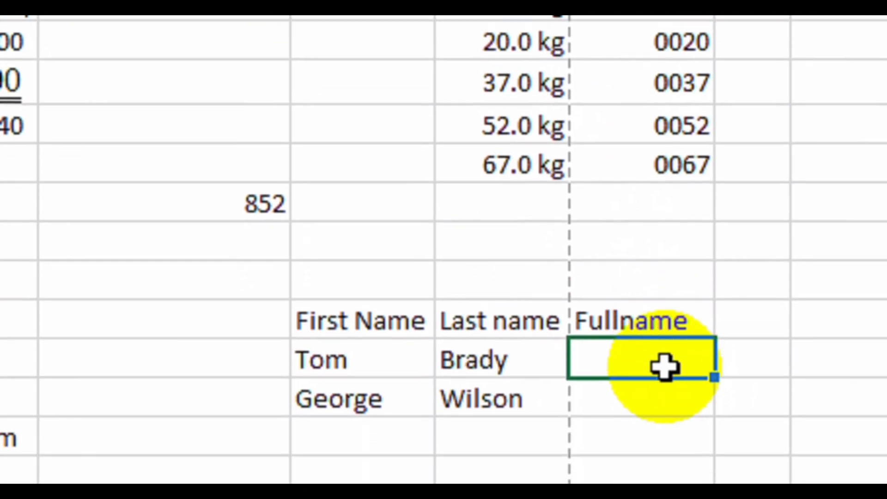
Enter =CONCATENATE(D20," ",E20) in F20 and fill it down to F21.
type("=CONC")
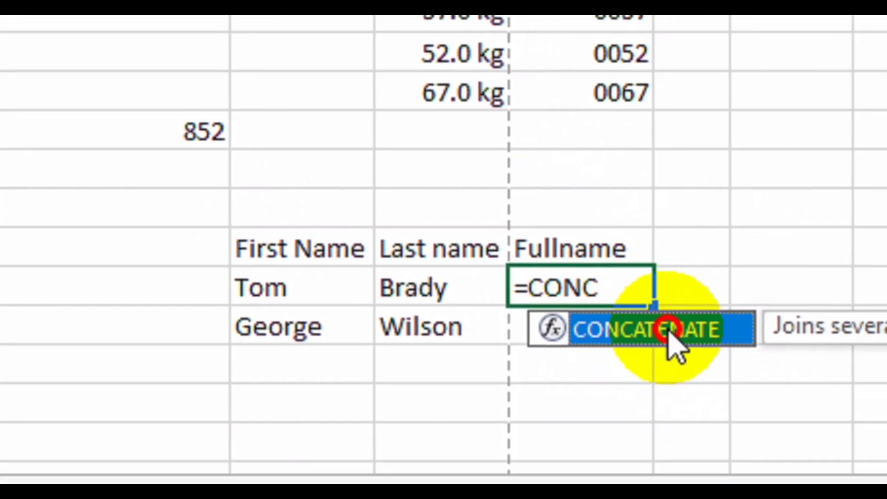
double_click(668, 334)
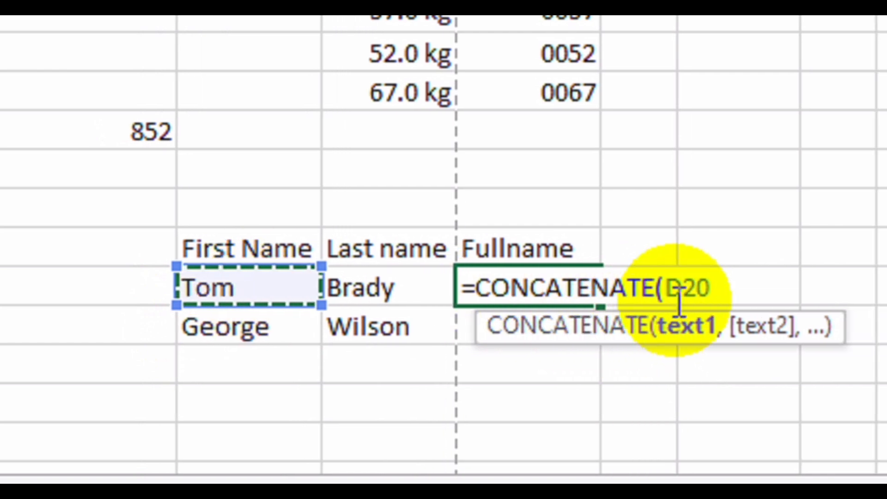
type(",\"\",E20")
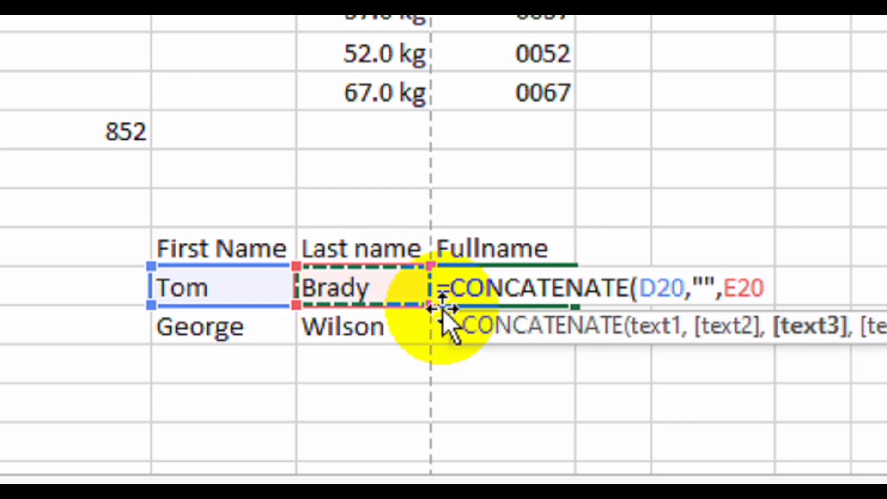
left_click(707, 285)
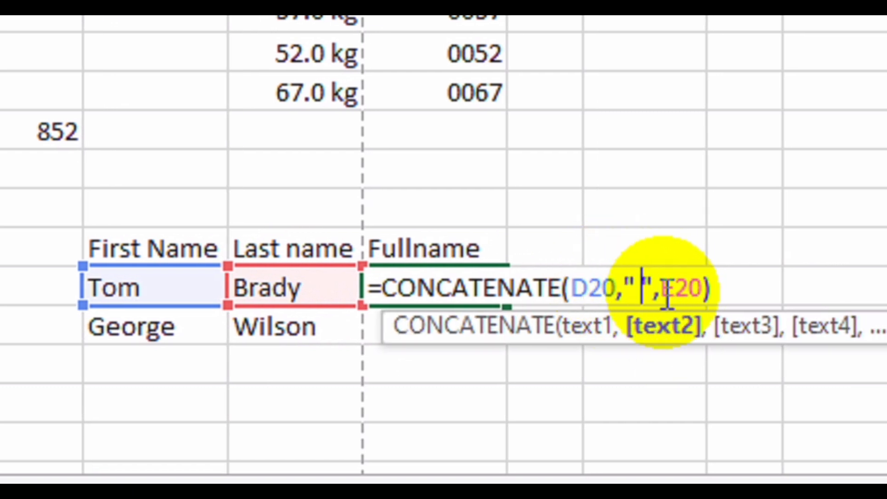
left_click(732, 290)
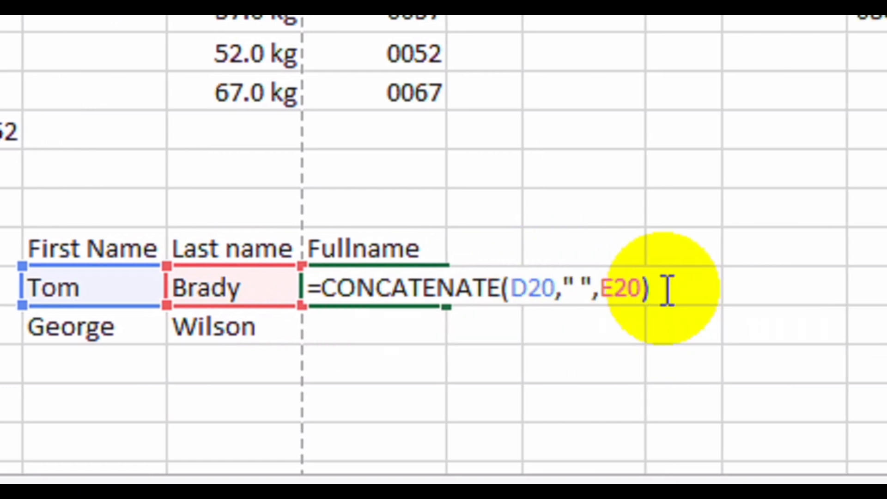
key("Return")
left_click(422, 287)
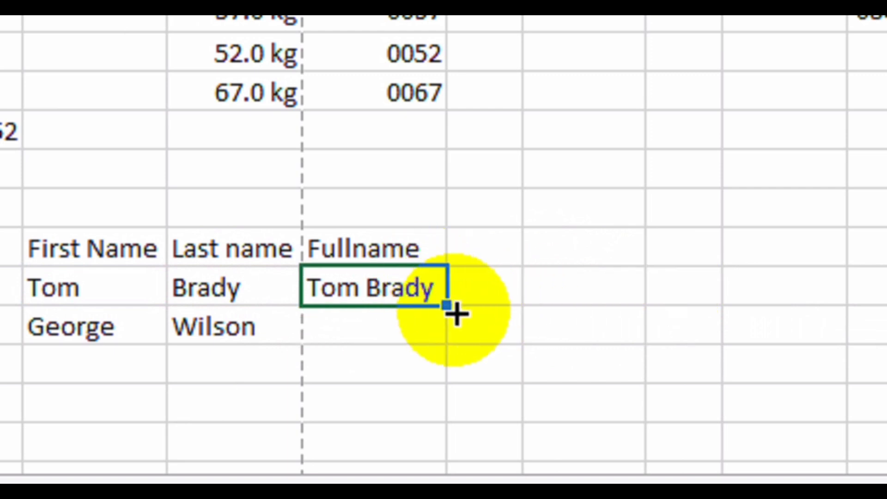
left_click_drag(445, 305, 447, 339)
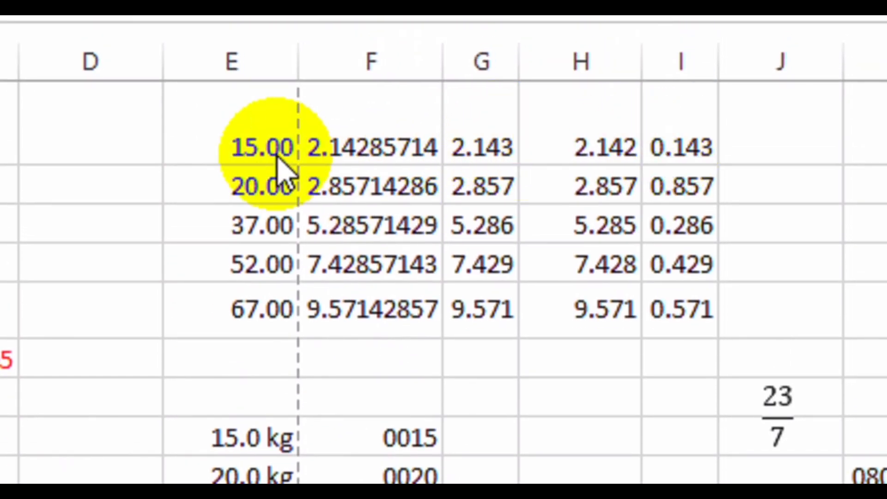
Apply strikethrough to the top row of the numbers table.
left_click_drag(279, 143, 707, 149)
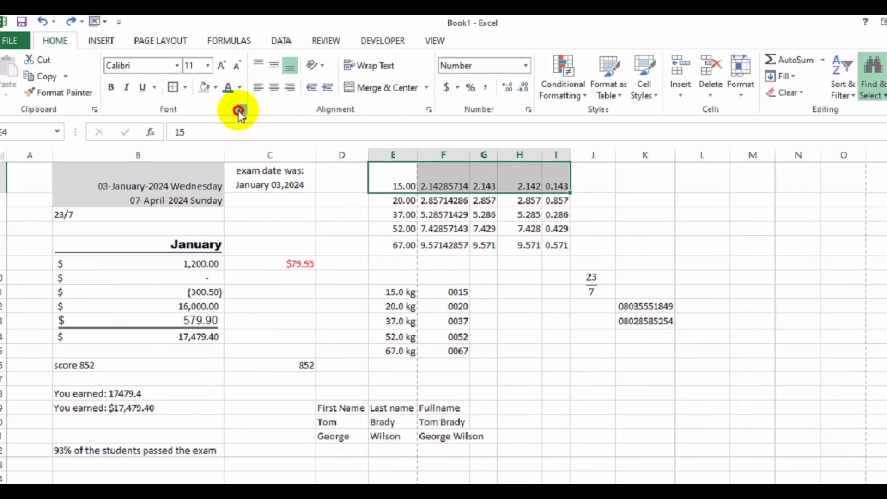
left_click(232, 103)
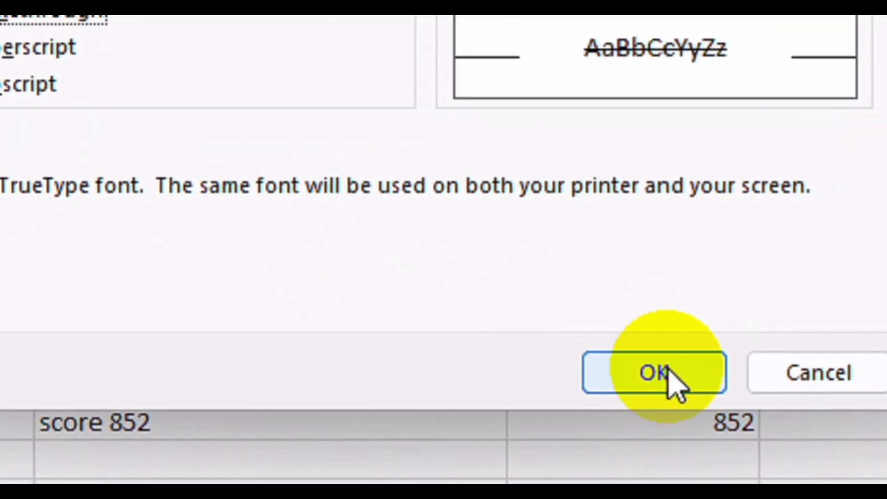
left_click(666, 370)
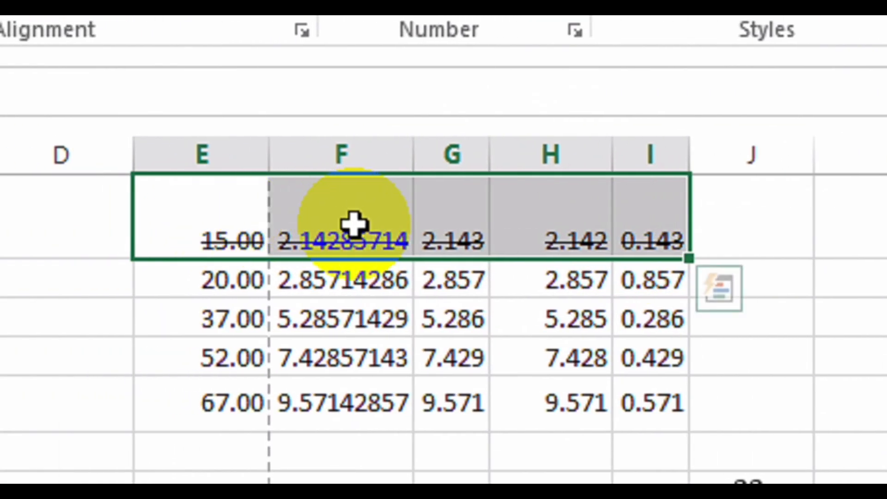
Start an x entry in empty cell E9 beside 0015.
left_click(193, 451)
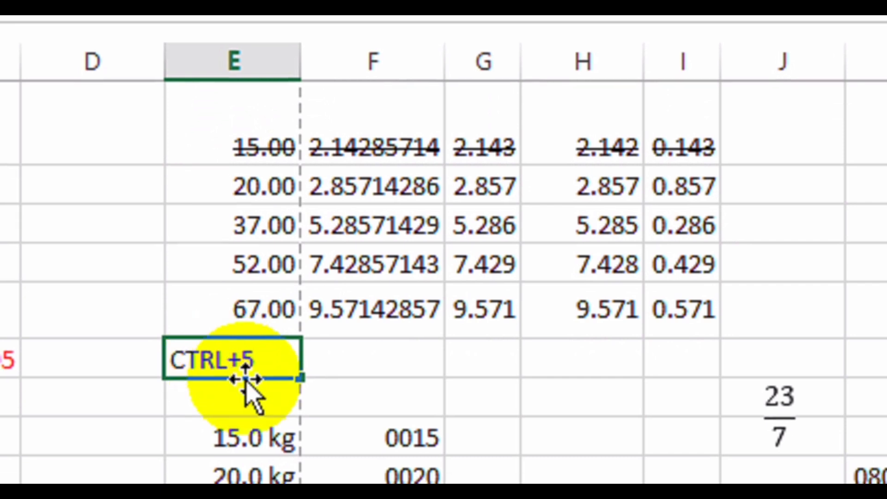
left_click(315, 401)
left_click(233, 370)
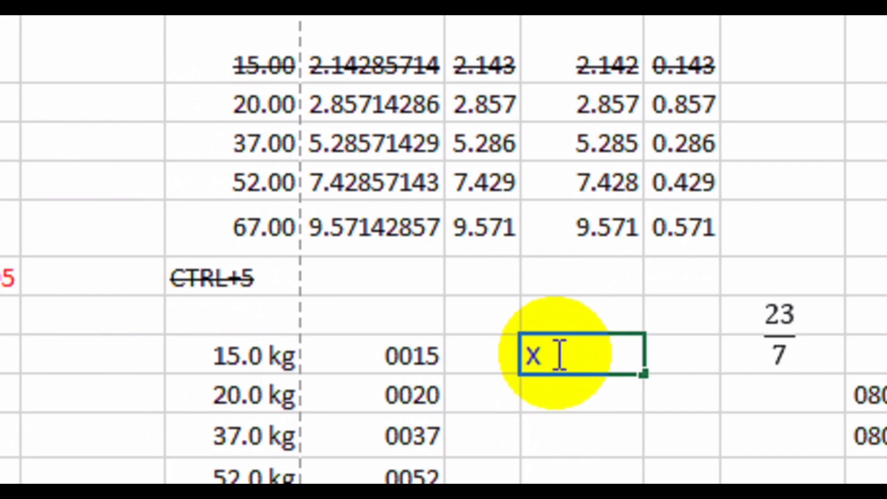
Format the 2 in x2 as superscript so the cell reads x².
left_click_drag(556, 356, 544, 355)
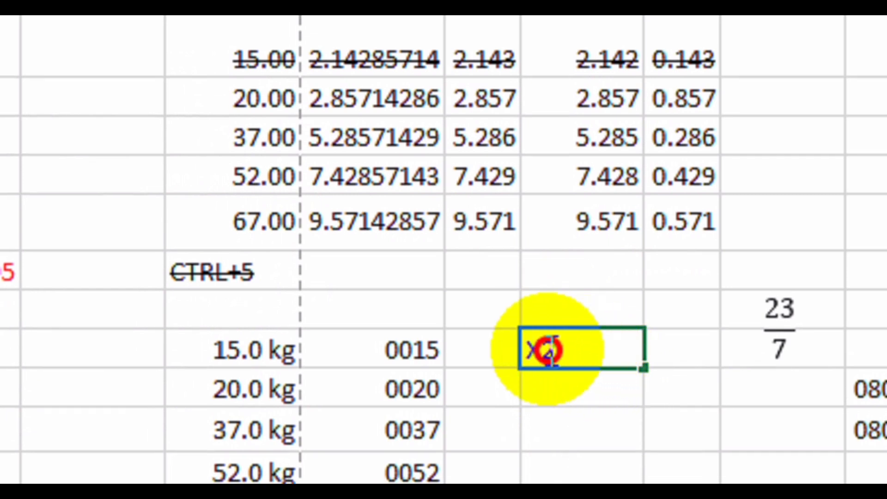
right_click(545, 351)
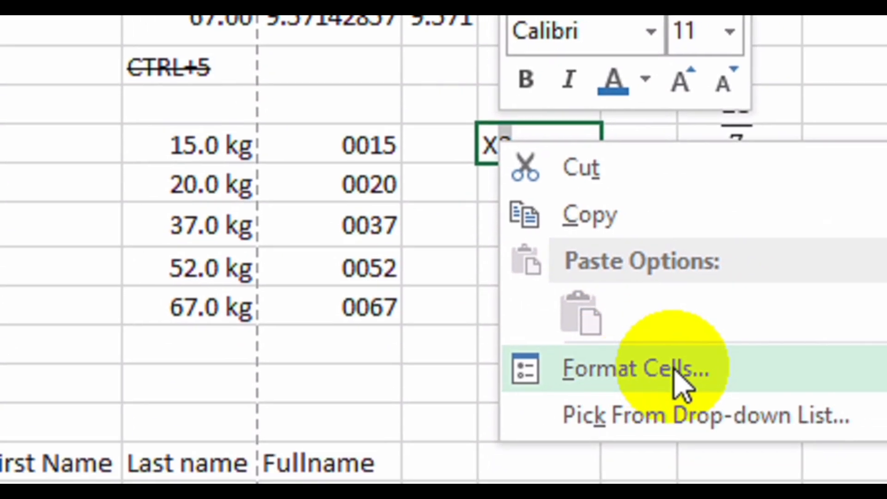
left_click(670, 368)
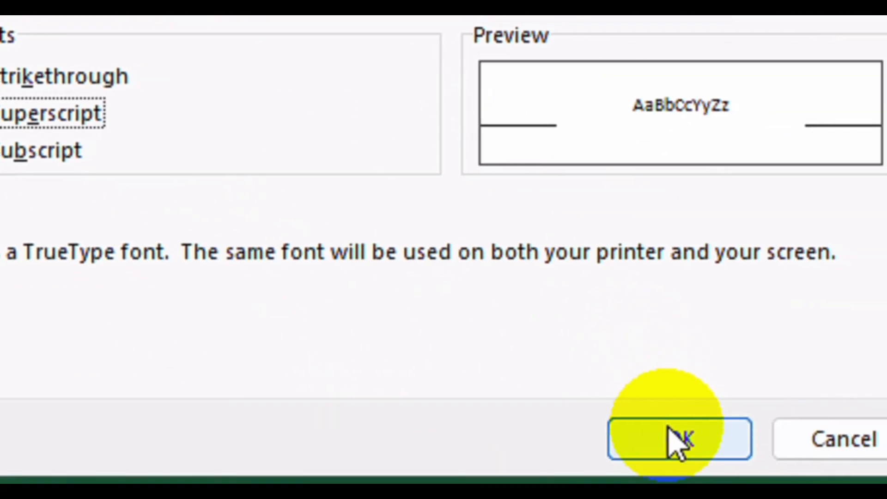
left_click(675, 440)
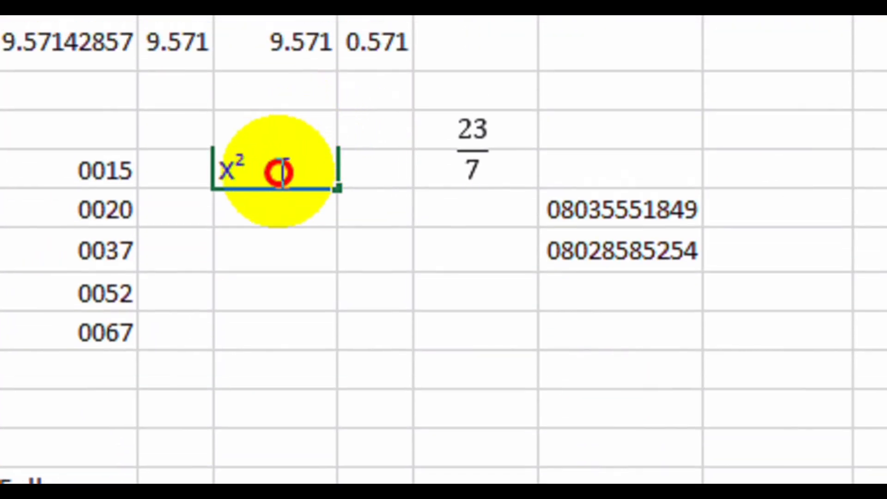
left_click(247, 214)
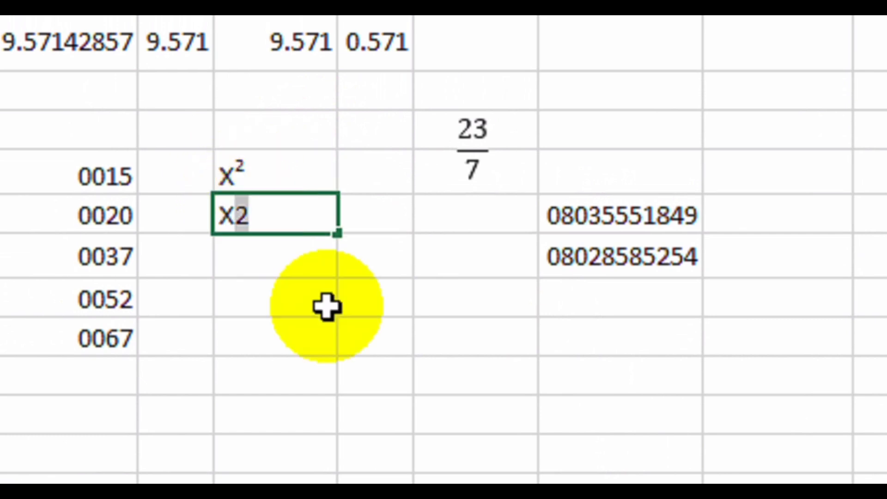
Type X2 in the cell below and make its 2 a subscript, giving X₂.
type("X2")
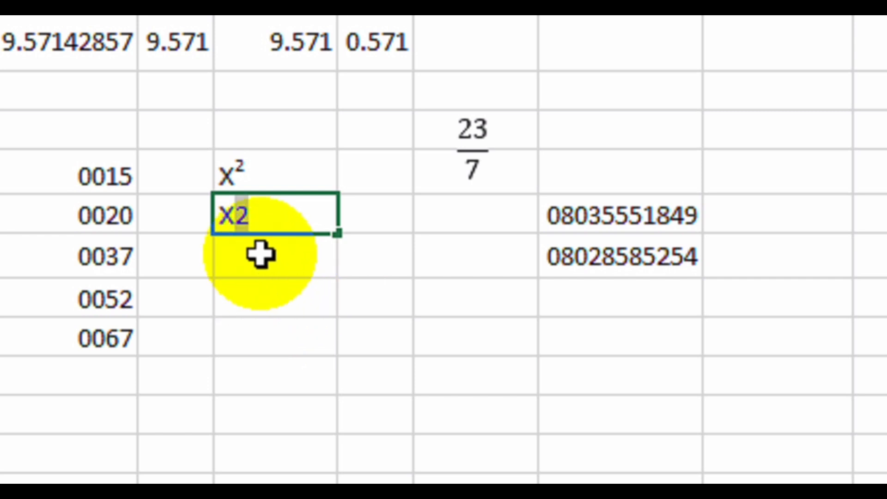
right_click(242, 218)
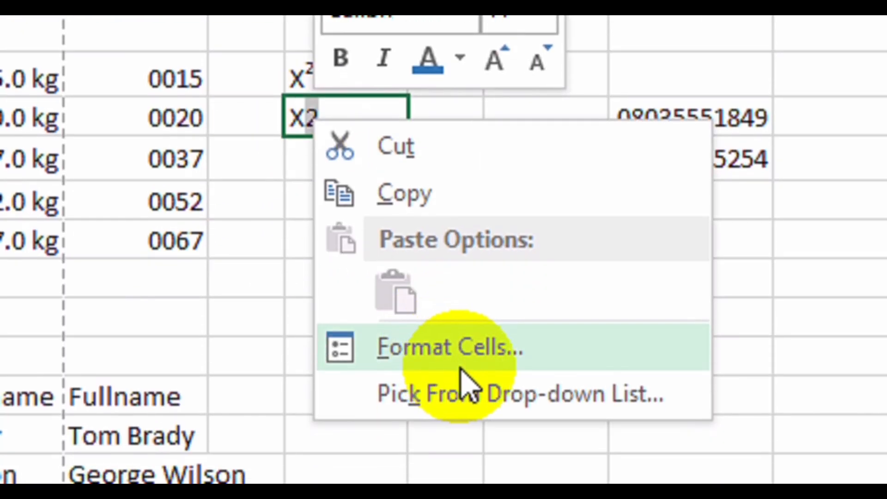
left_click(464, 418)
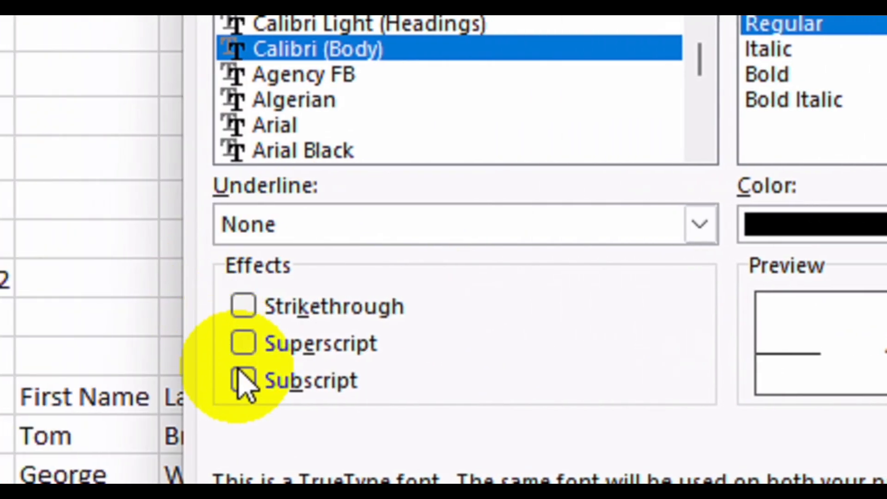
left_click(92, 380)
left_click(725, 432)
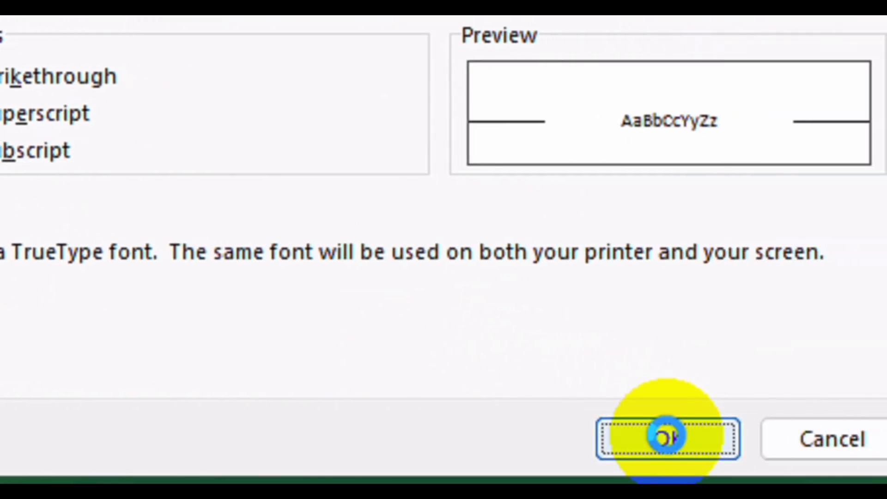
left_click(288, 113)
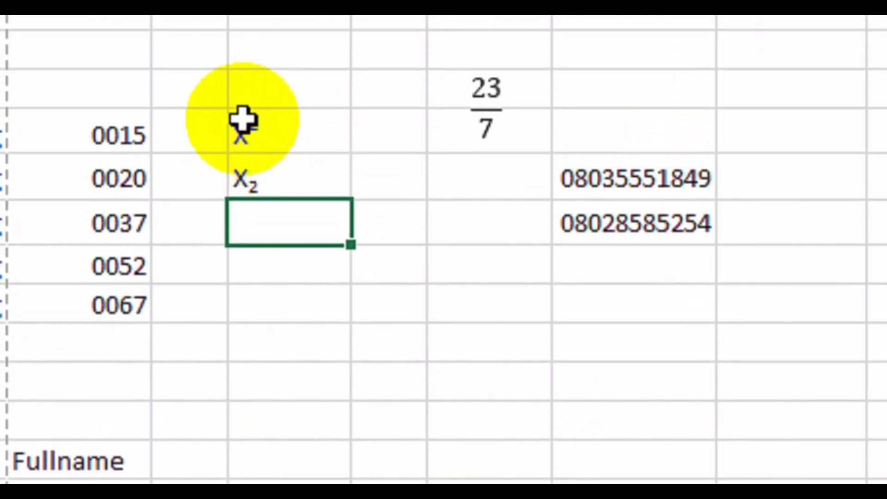
left_click(241, 183)
left_click(255, 124)
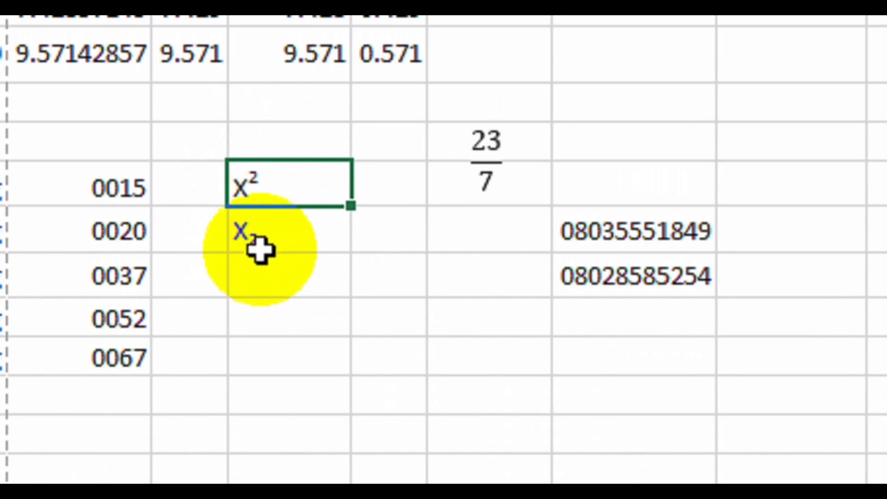
left_click(258, 228)
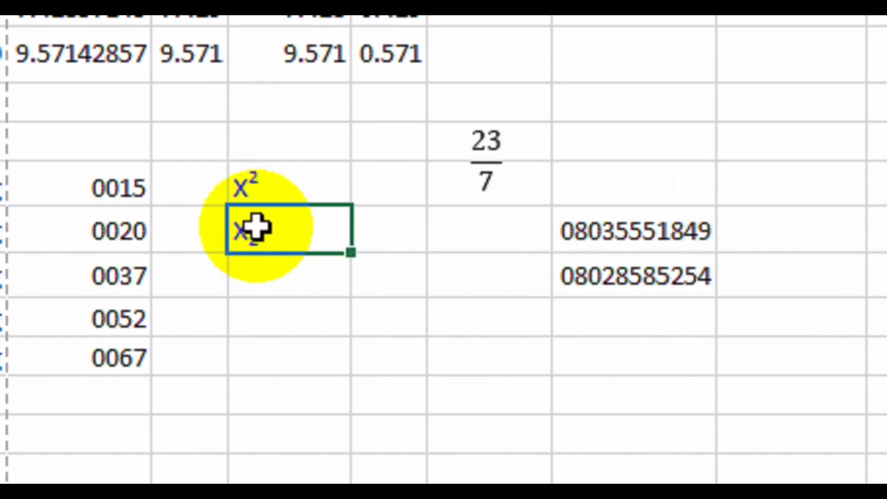
left_click(299, 480)
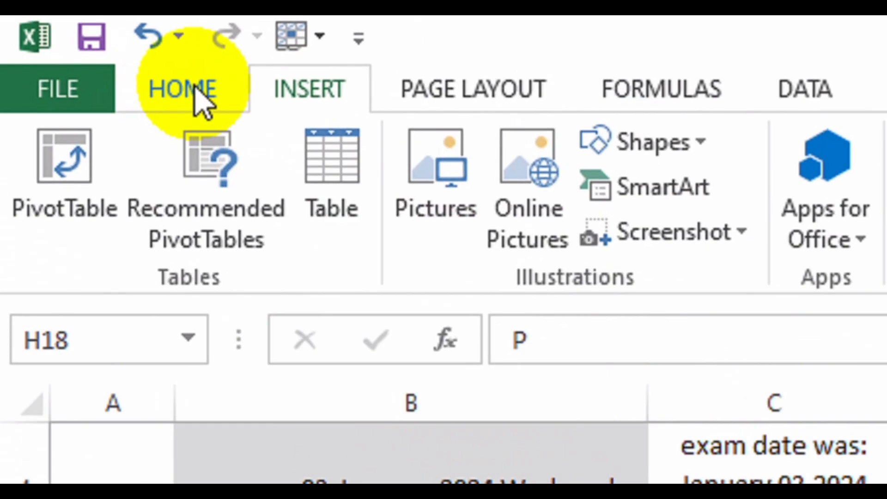
Centre the P, set it to Wingdings 2 in green as a check mark, and fill down three cells.
left_click(55, 37)
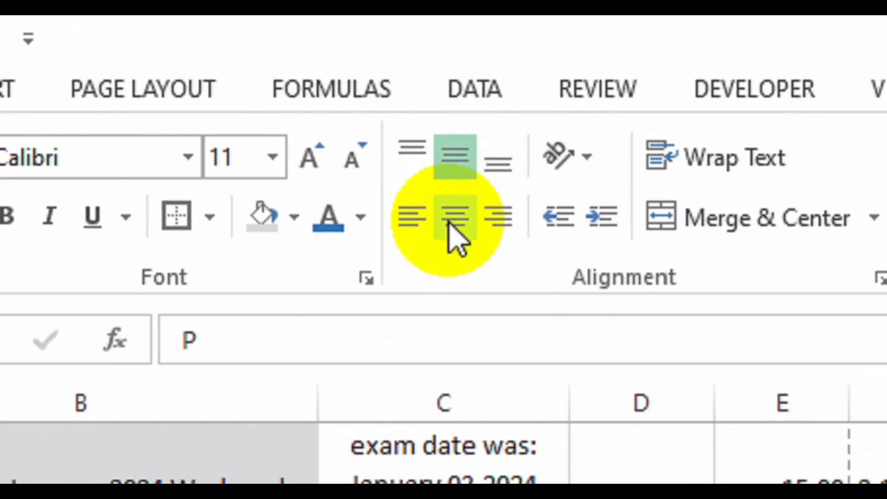
left_click(455, 217)
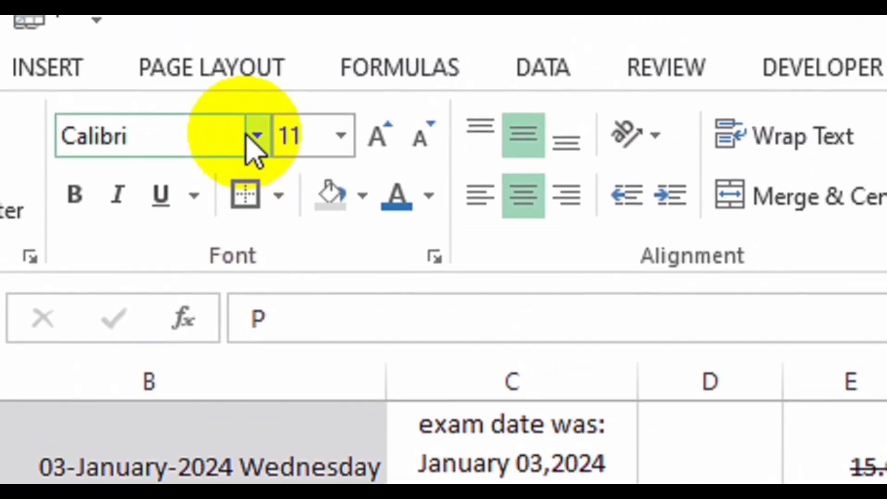
left_click(250, 136)
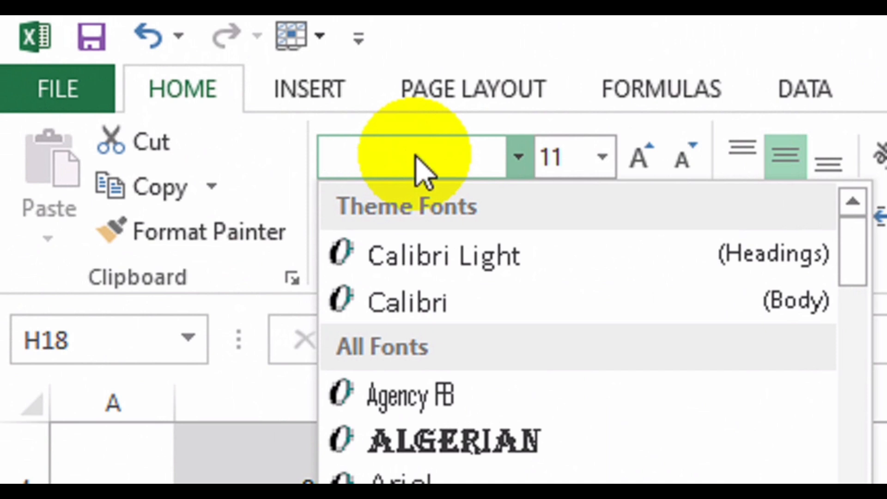
type("Wingdings 2")
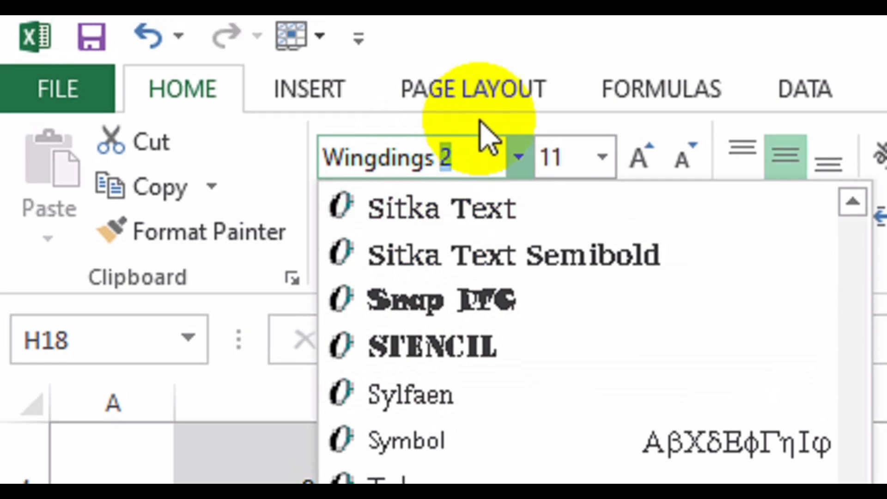
key("Return")
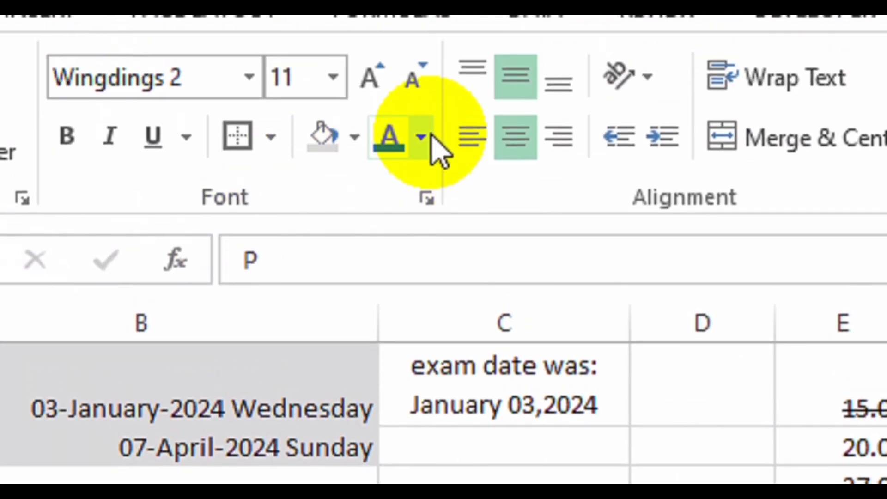
left_click(429, 138)
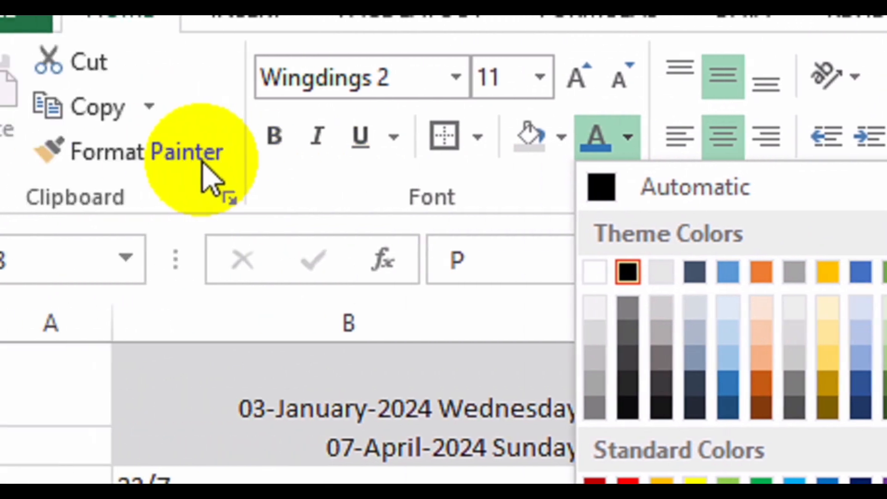
left_click(33, 138)
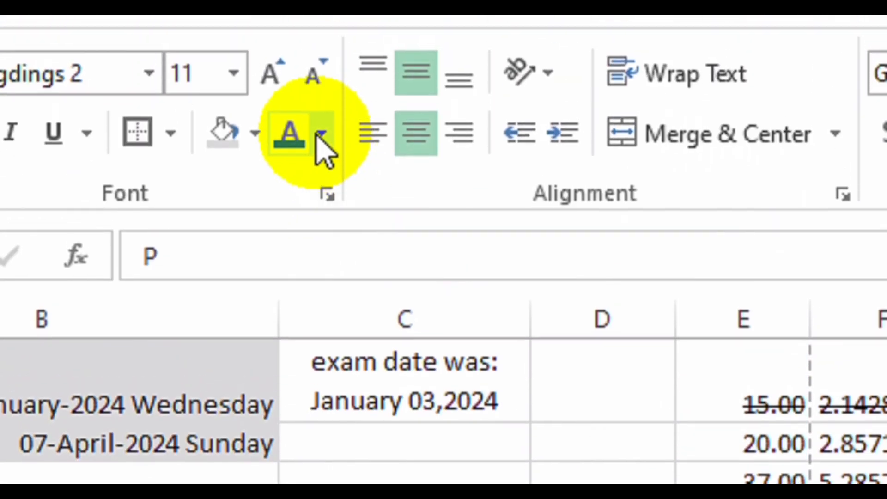
left_click(323, 146)
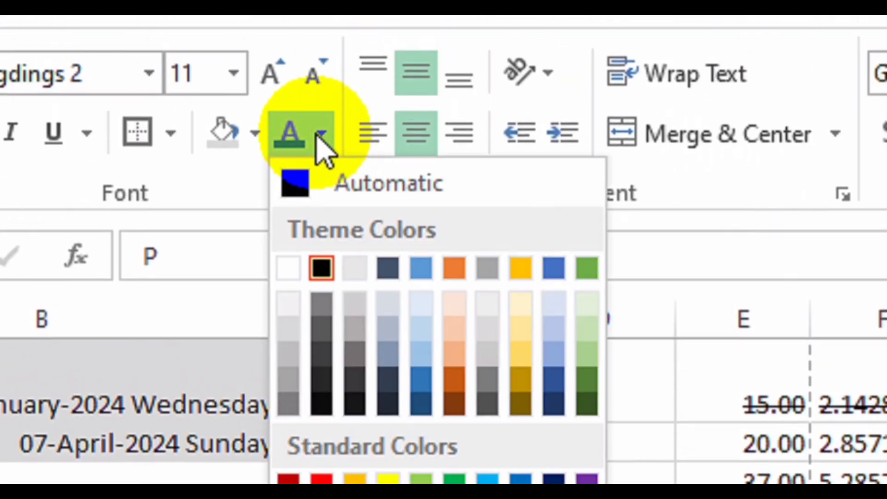
left_click(582, 269)
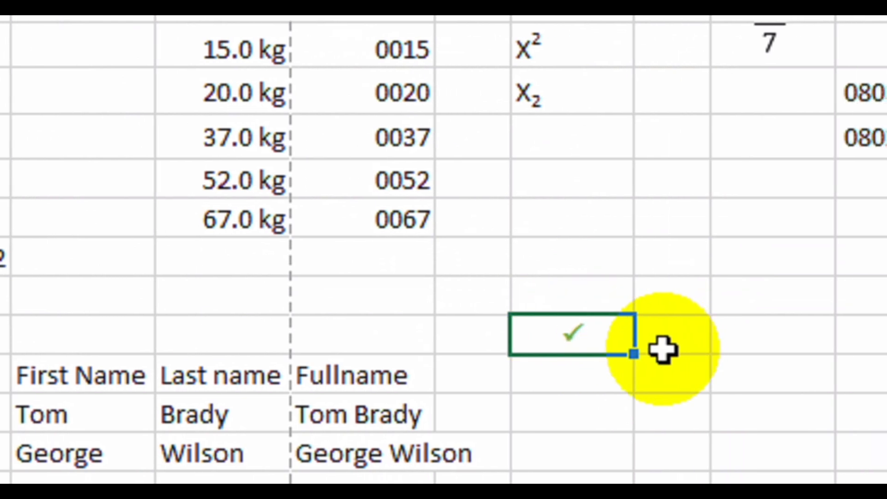
left_click_drag(637, 360, 629, 462)
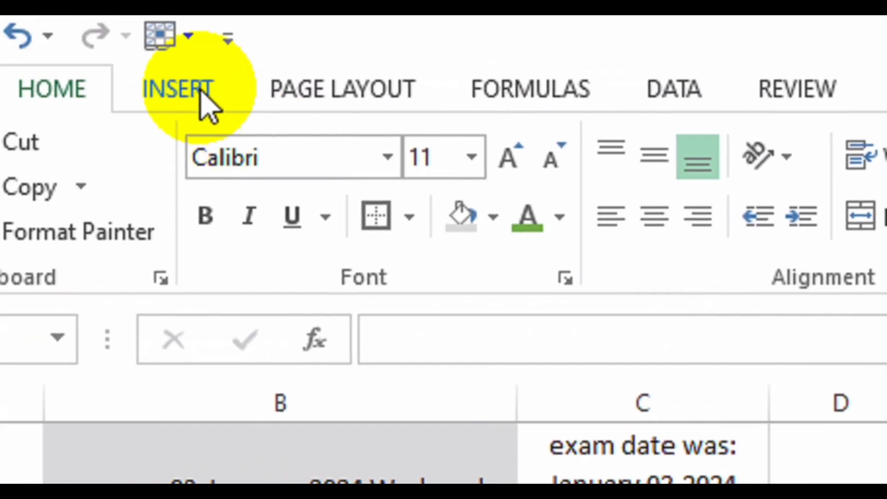
Insert the Wingdings 2 boxed check and plain check mark symbols via Insert > Symbol.
left_click(200, 91)
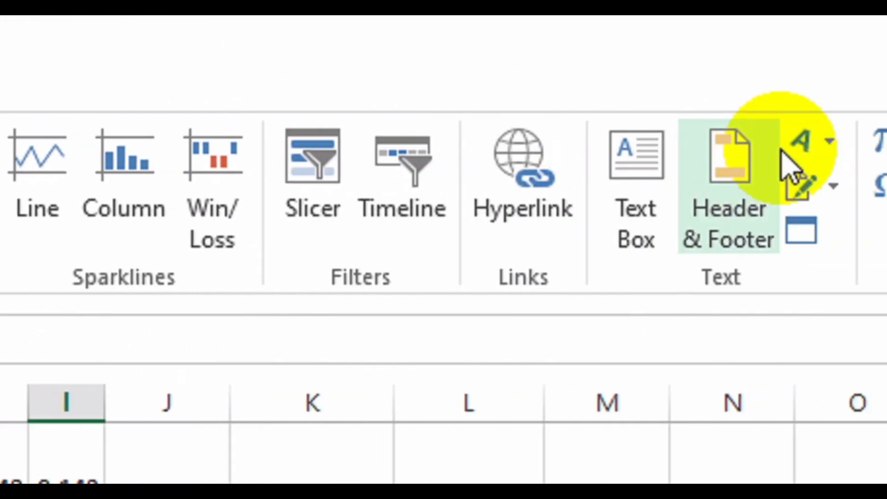
left_click(671, 184)
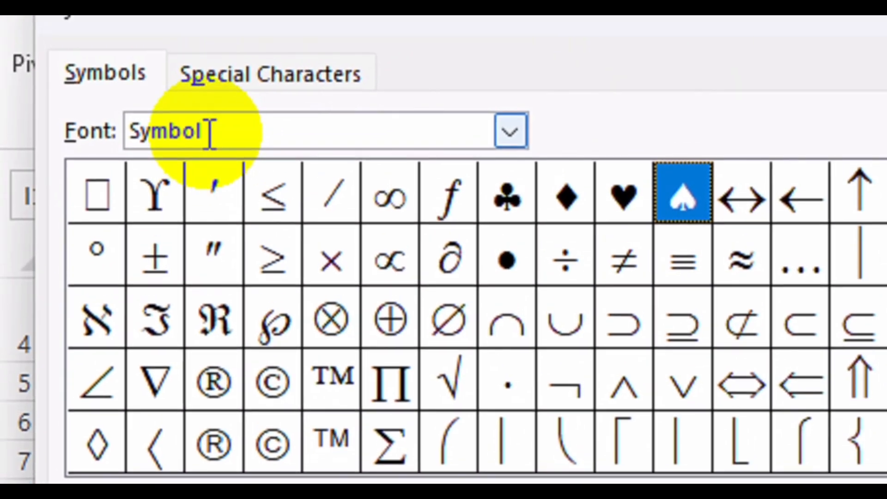
left_click(512, 134)
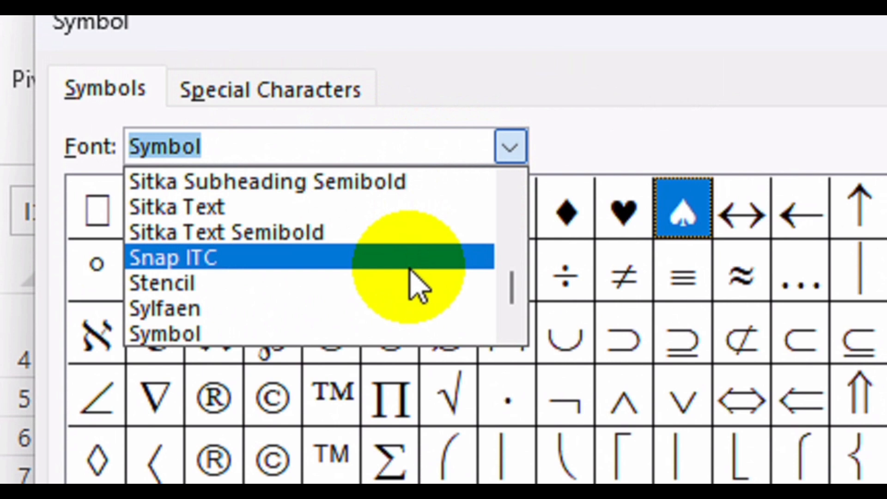
type("w")
left_click(273, 257)
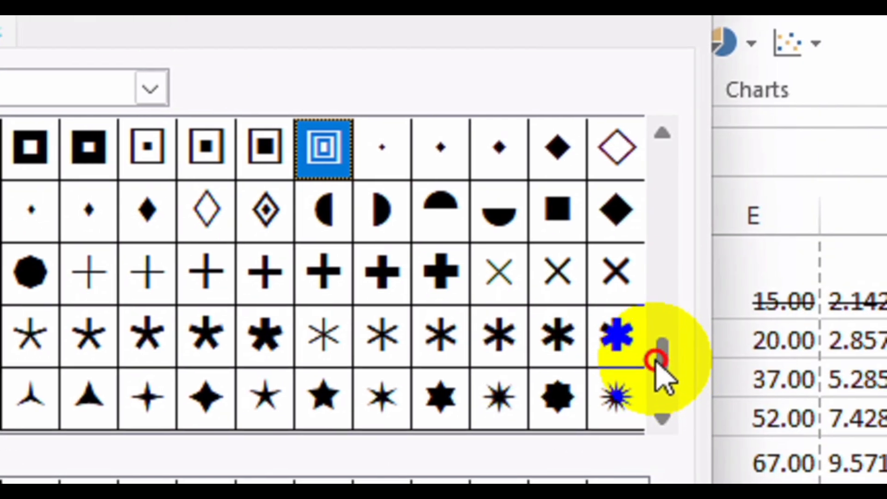
left_click_drag(655, 360, 653, 149)
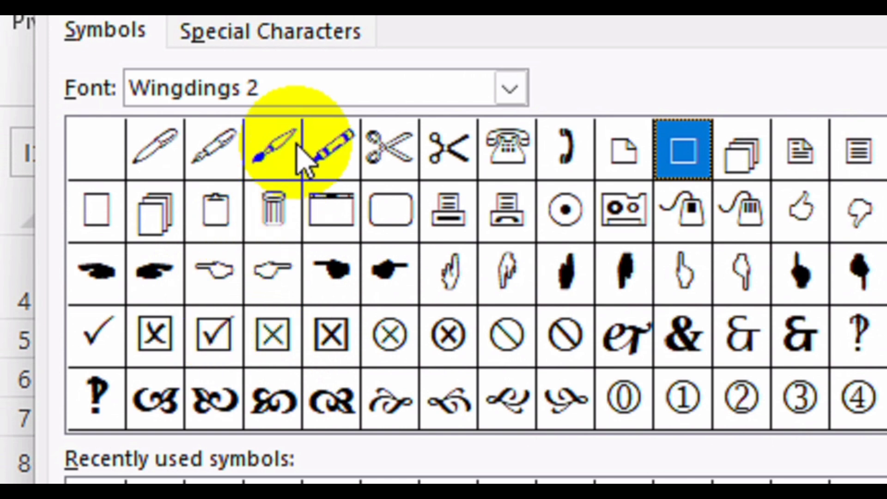
left_click(105, 344)
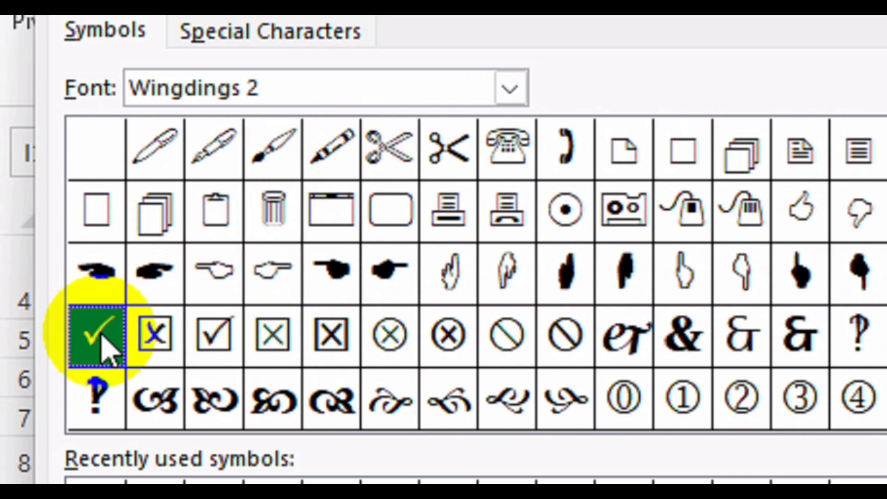
left_click(217, 359)
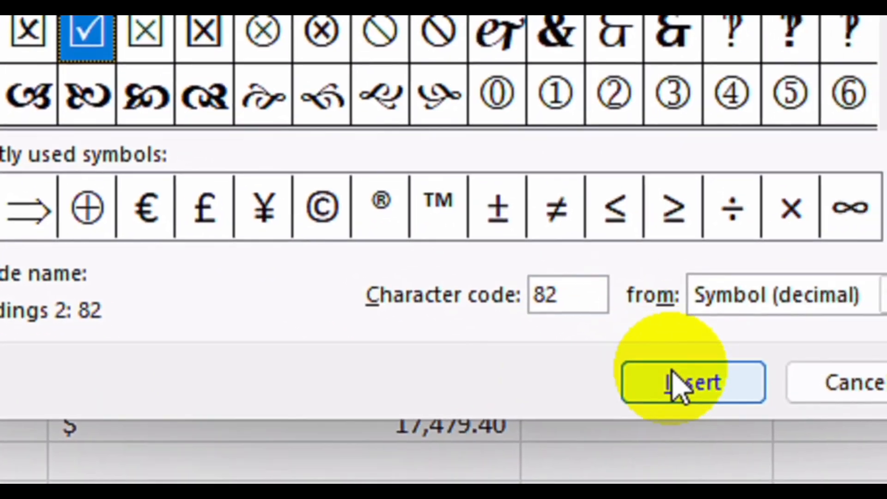
left_click(677, 383)
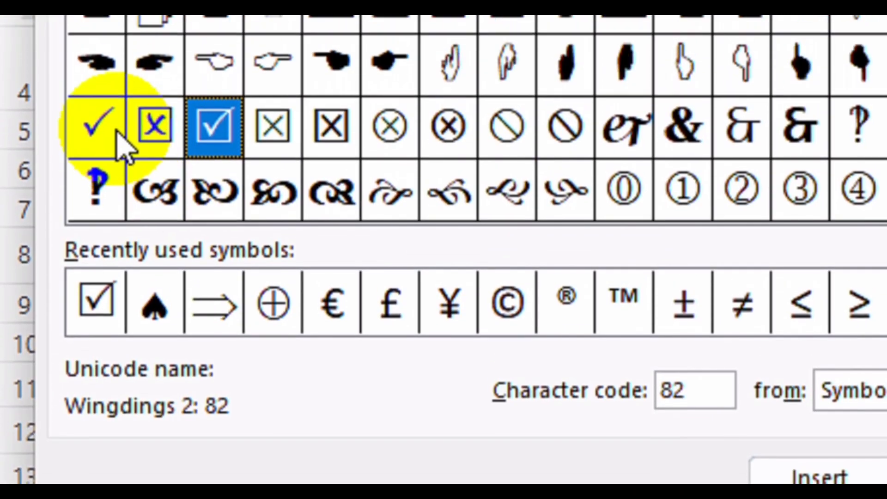
left_click(105, 139)
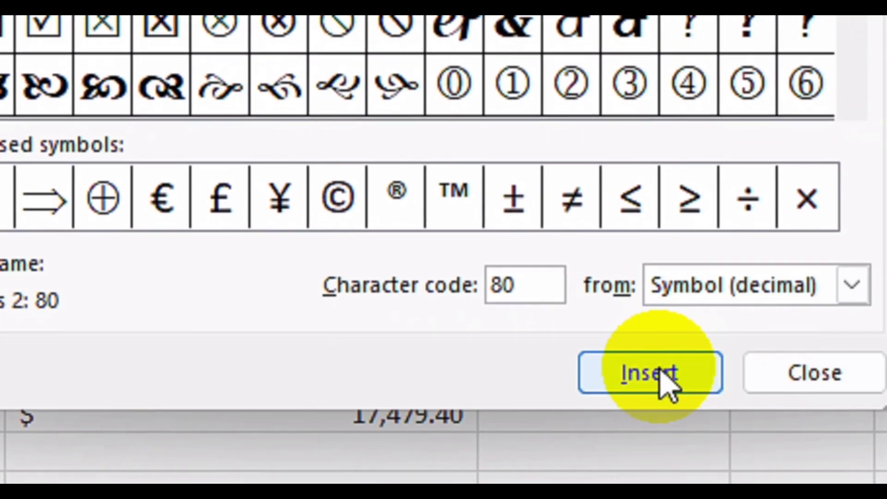
left_click(829, 483)
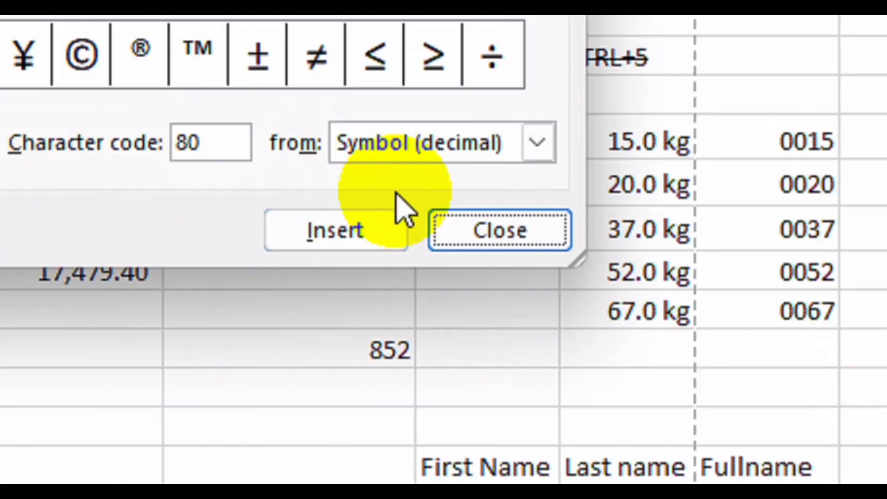
left_click(487, 237)
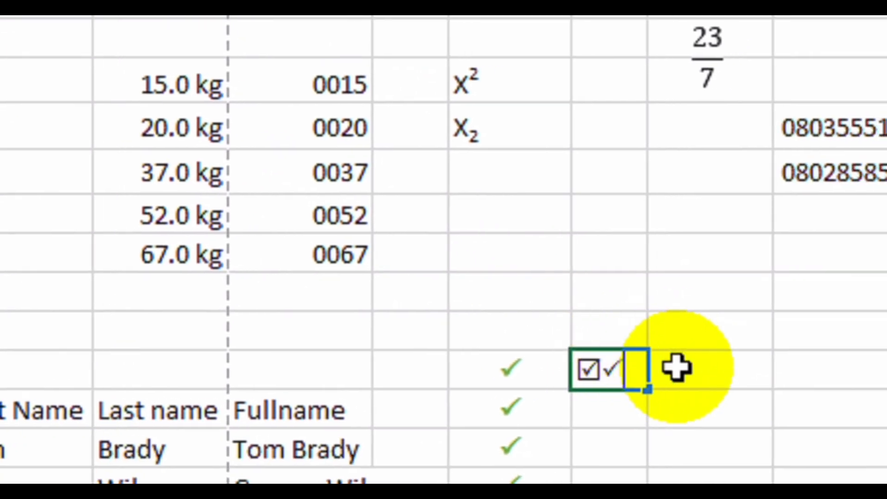
Insert a check mark symbol into the empty cell J18 to the right.
left_click(677, 367)
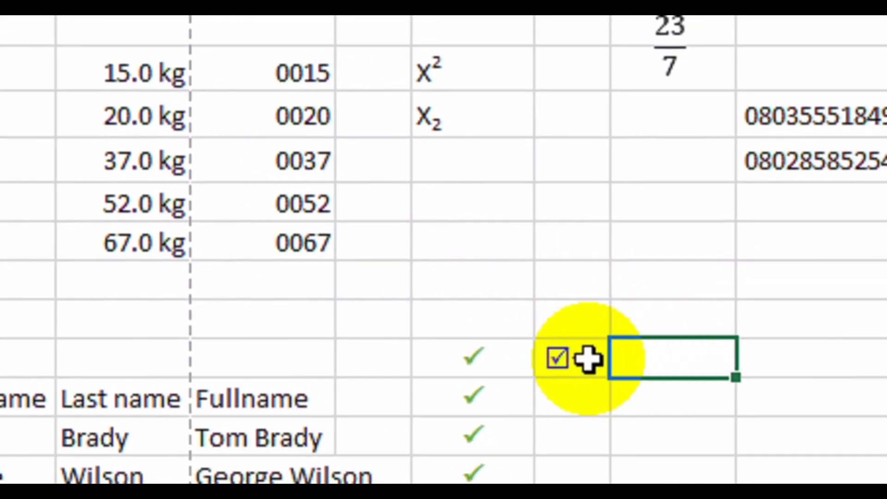
left_click(677, 143)
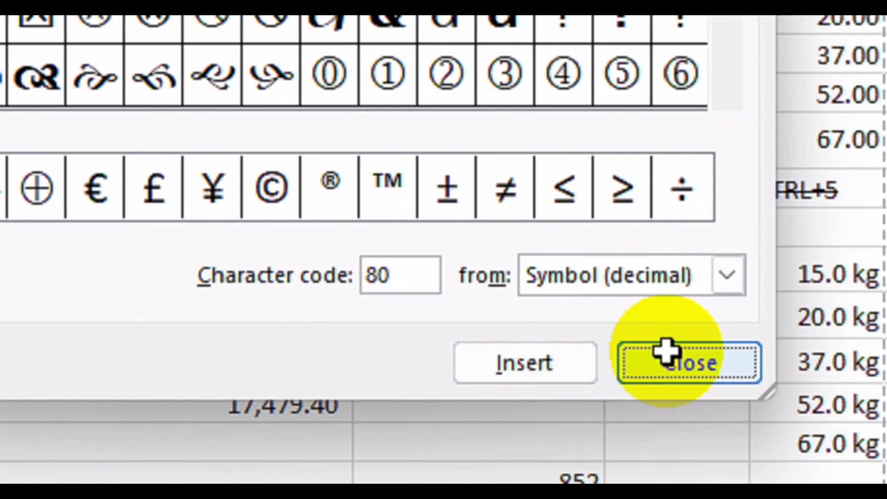
left_click(820, 380)
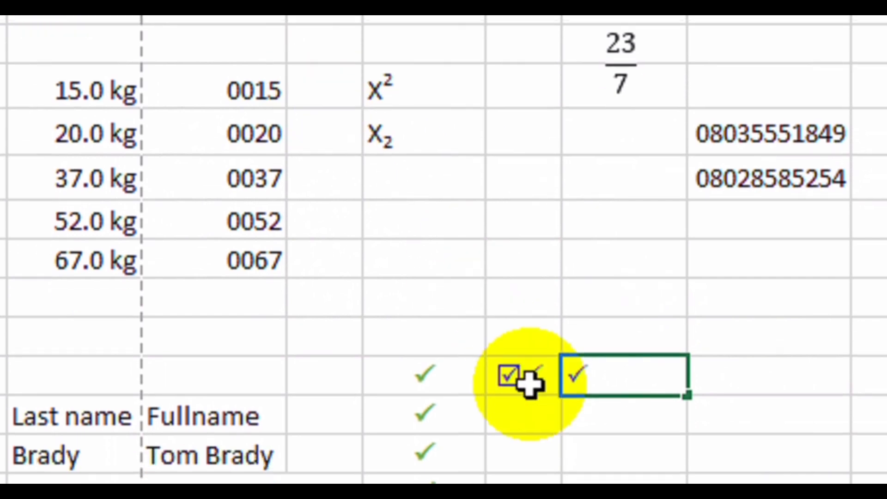
key("Return")
left_click(671, 394)
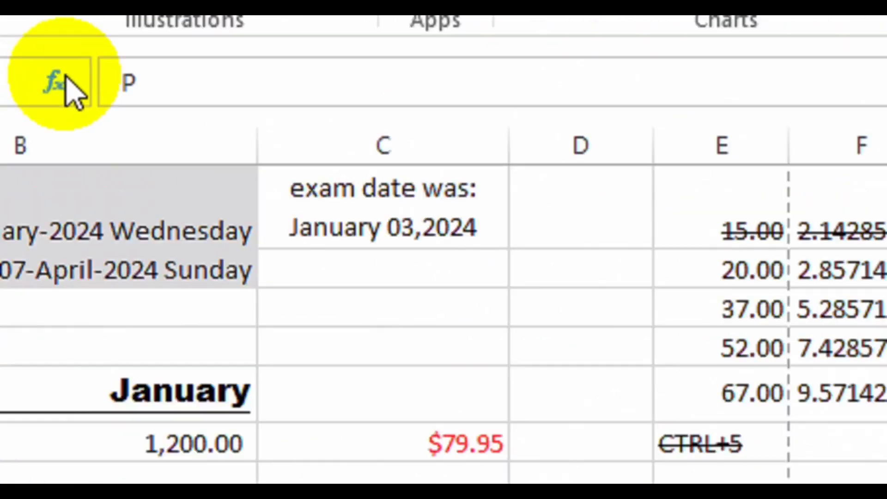
Make the J18 check mark bold, centred horizontally and vertically, and dark green.
left_click(208, 116)
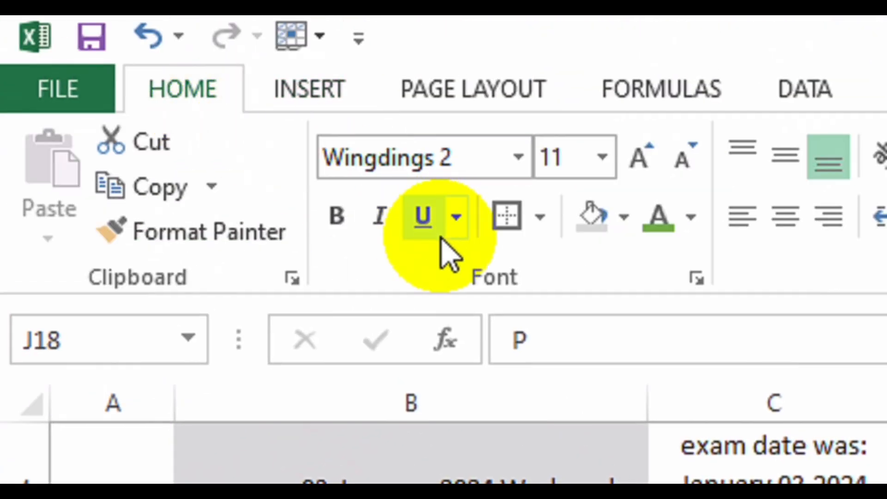
left_click(344, 217)
left_click(642, 231)
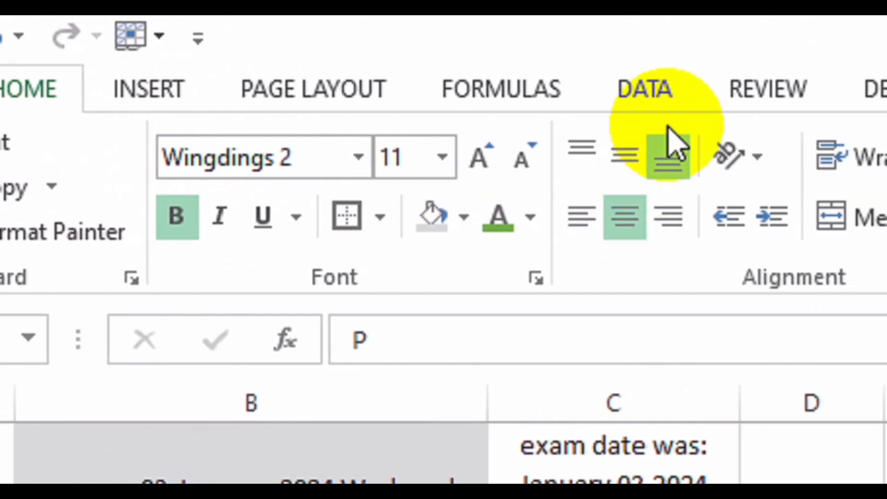
left_click(629, 157)
left_click(549, 222)
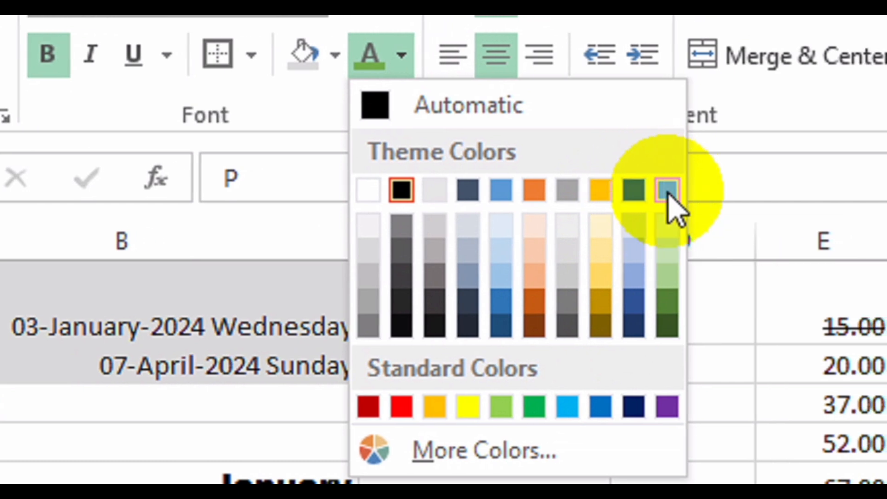
left_click(656, 325)
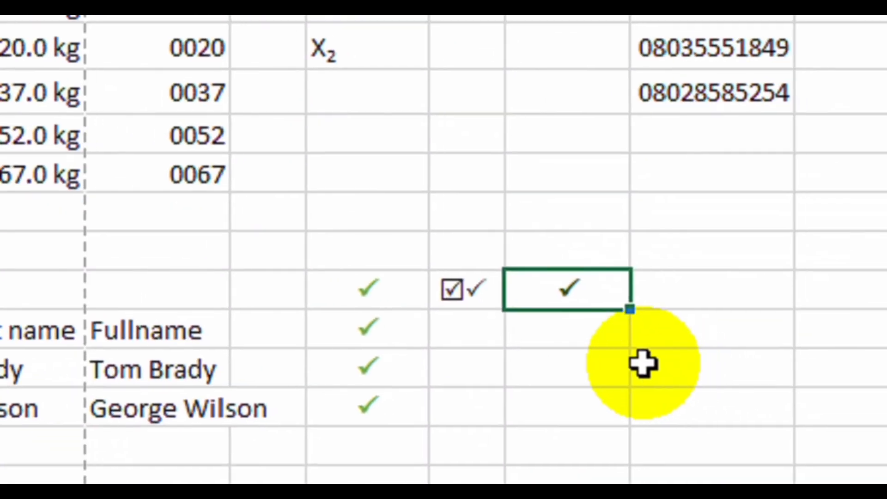
Enter O in K18 and make it bold and centred both vertically and horizontally.
double_click(704, 289)
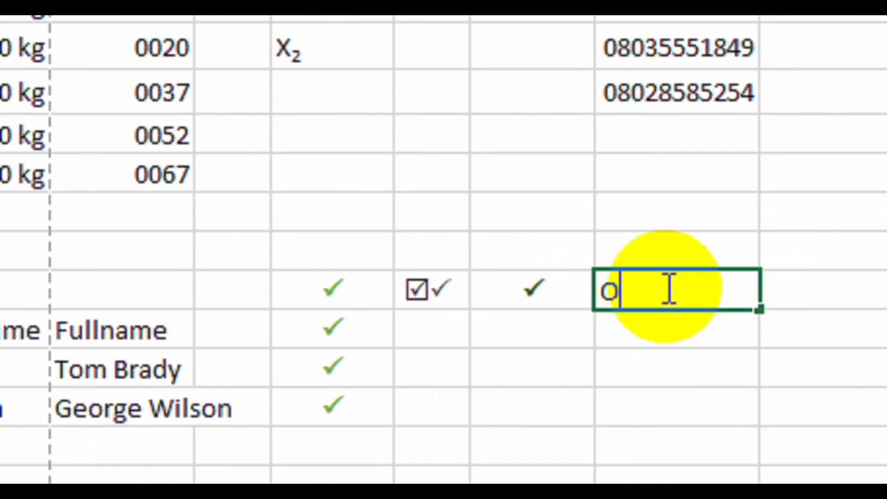
key("Return")
left_click(641, 291)
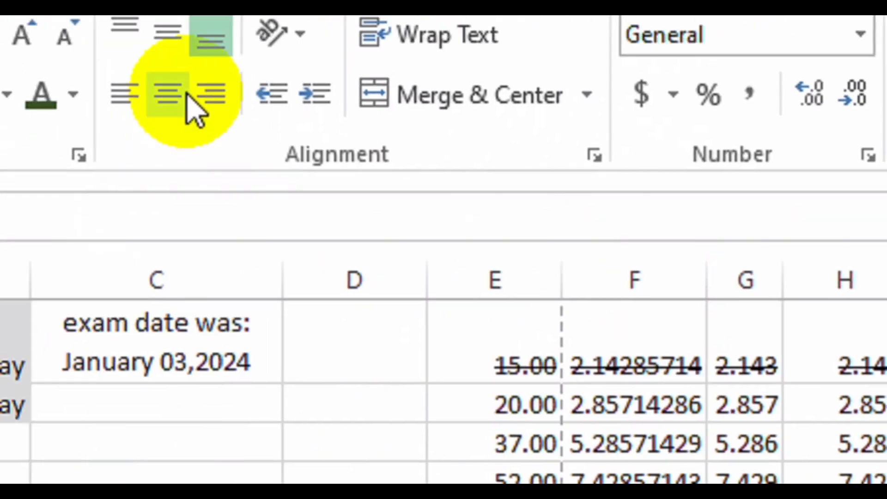
left_click(224, 153)
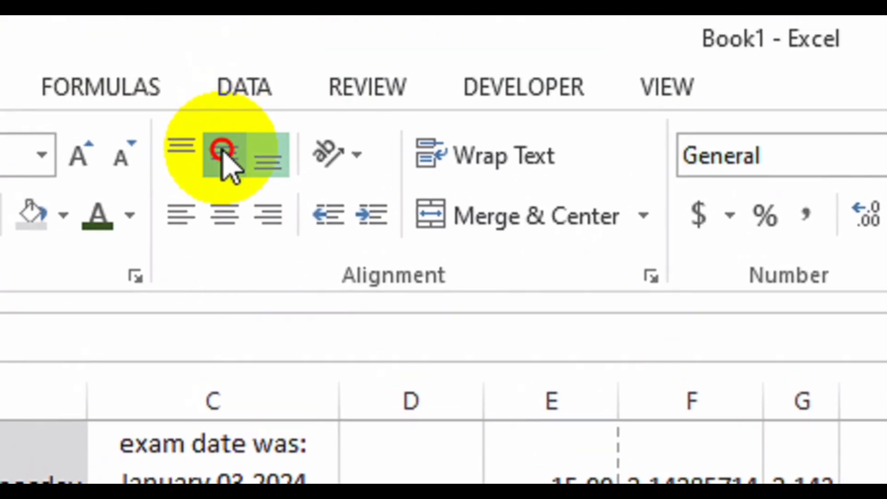
left_click(235, 228)
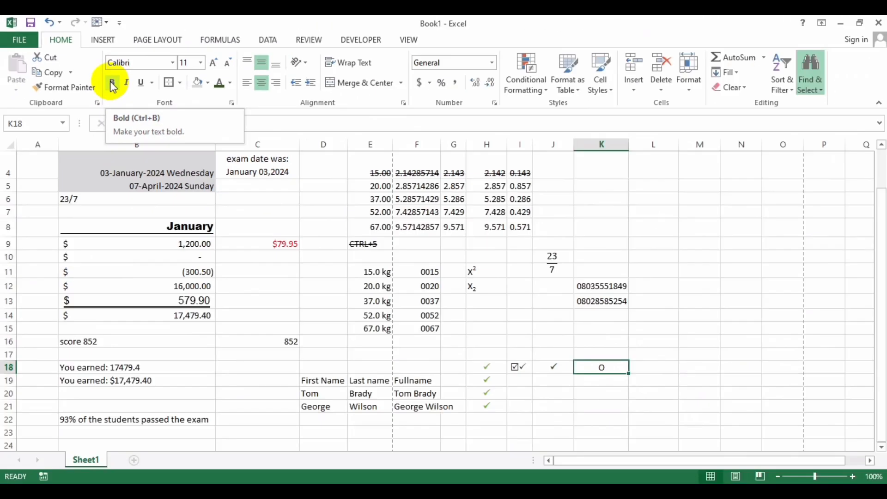
left_click(111, 83)
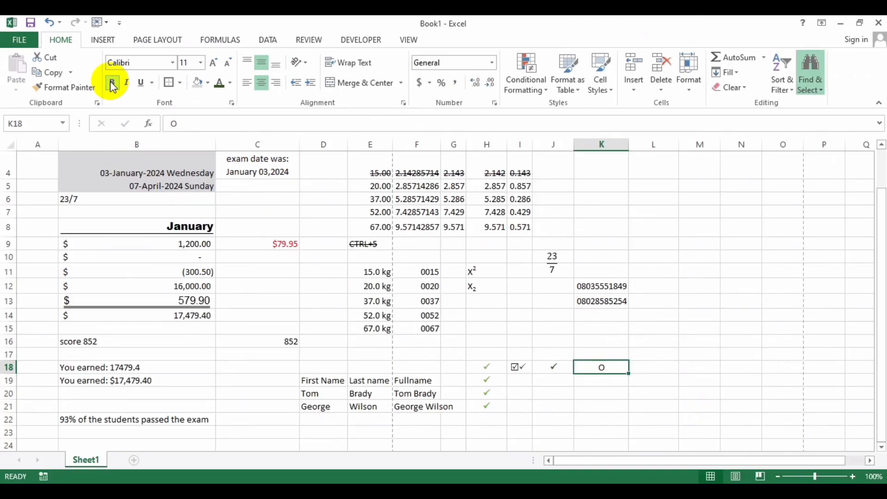
Set K18 to Wingdings 2 in red to form a cross, and copy it down to K21.
left_click(174, 64)
type("Wi")
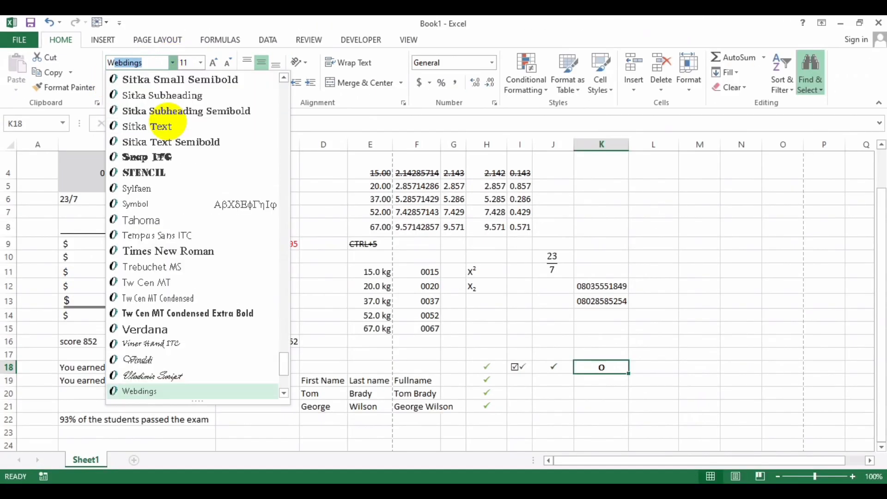
left_click(284, 393)
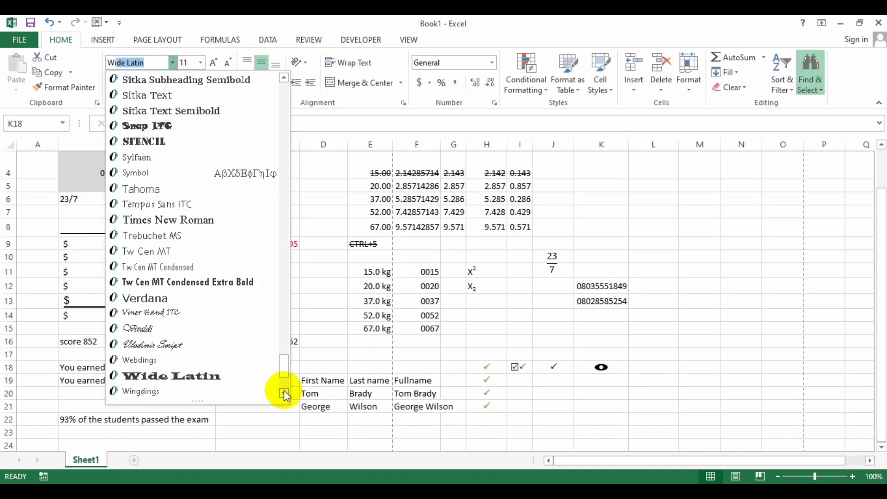
left_click(284, 394)
left_click(286, 396)
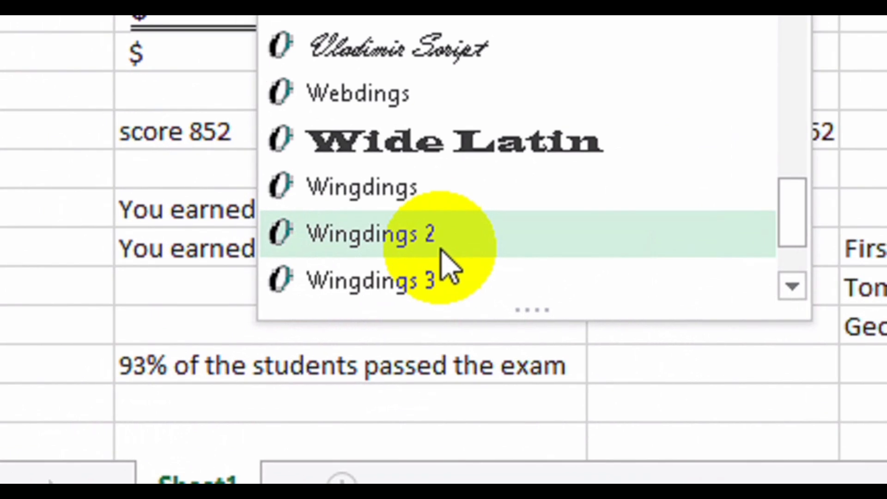
left_click(409, 239)
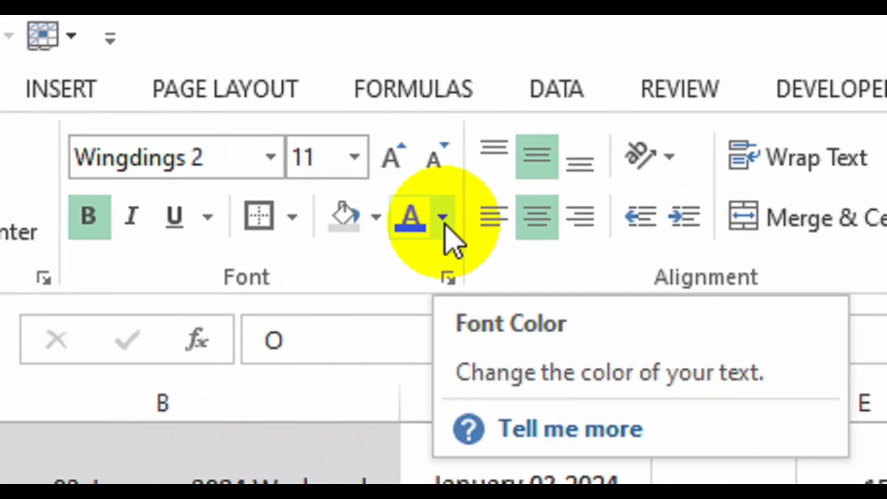
left_click(230, 83)
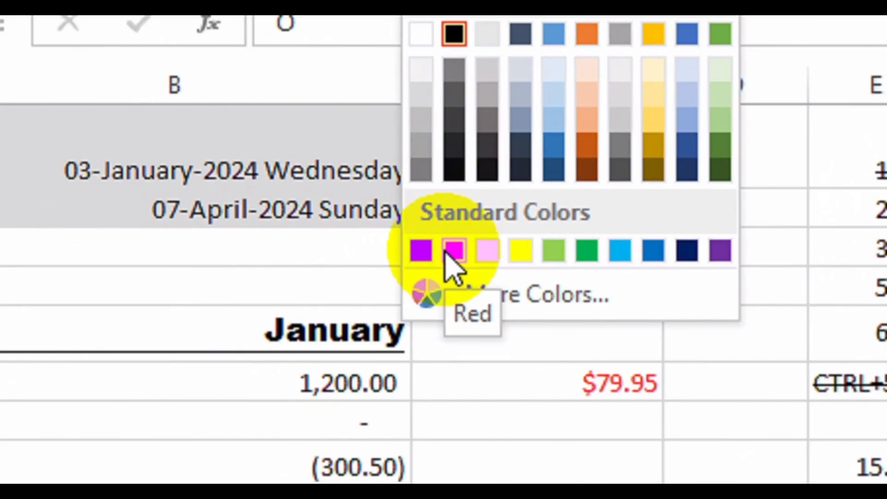
left_click(436, 370)
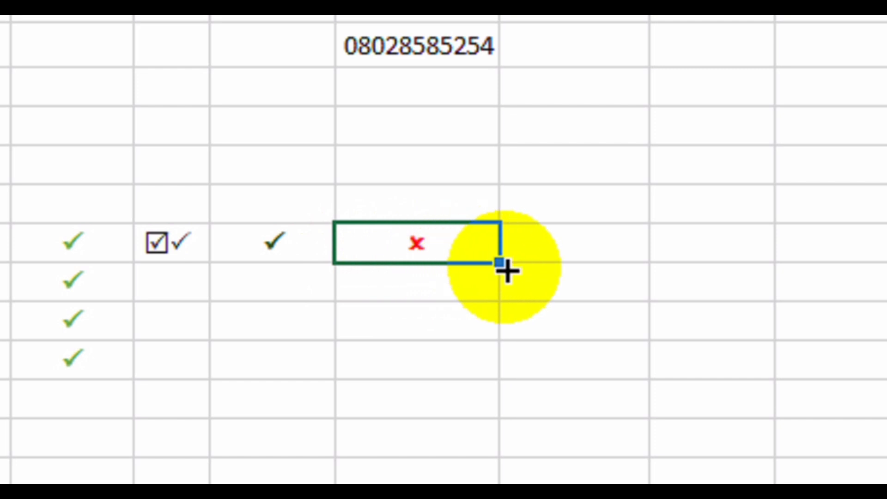
left_click_drag(497, 267, 502, 375)
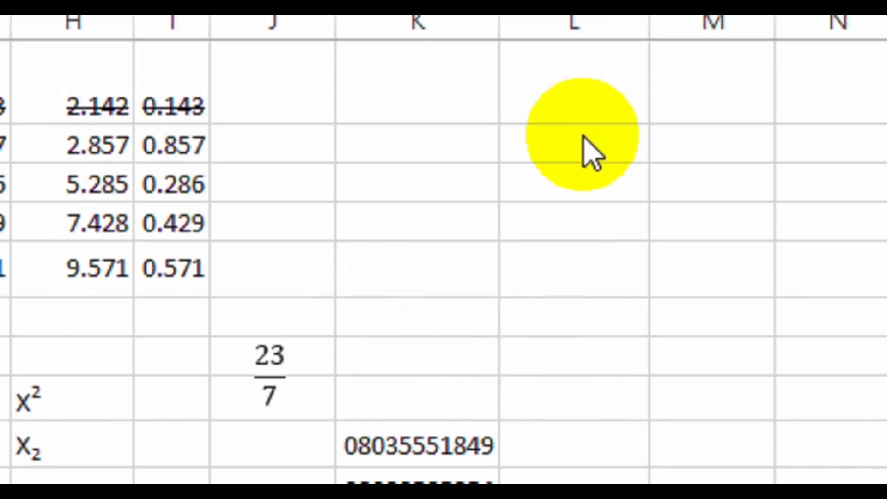
Enter 000123 and 00123 in column L, which both display as 123.
left_click(582, 135)
type("000123")
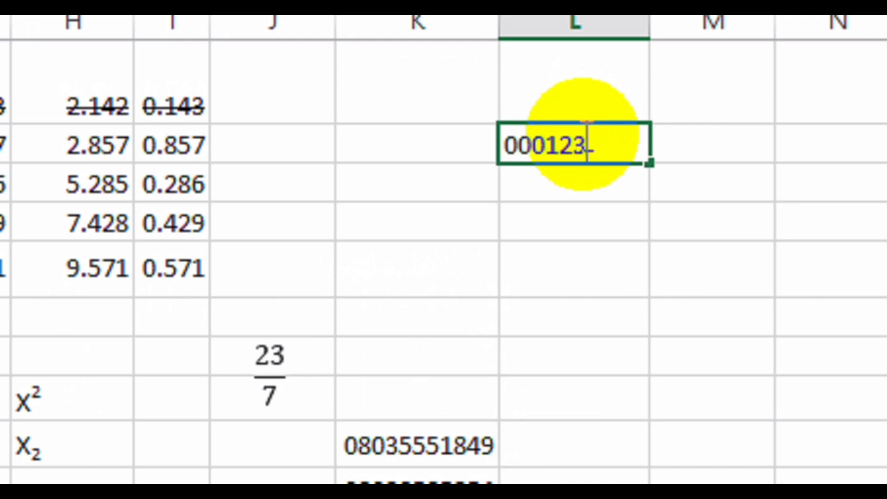
key("Return")
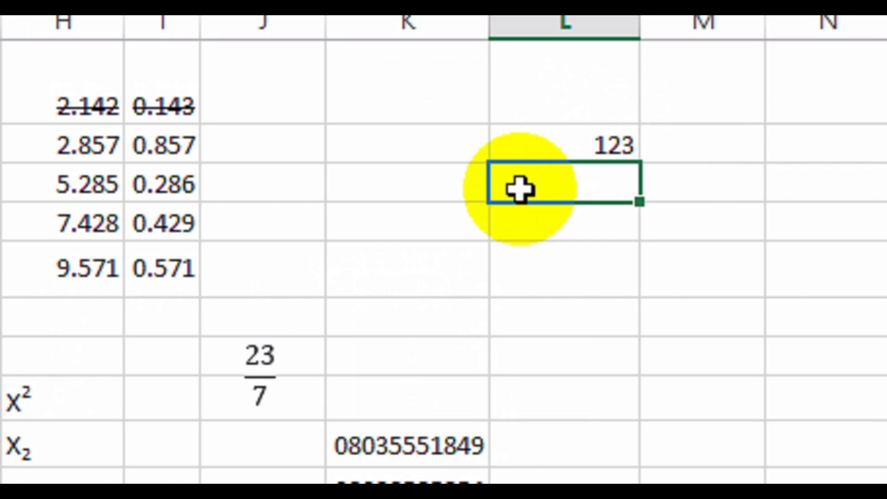
type("00123")
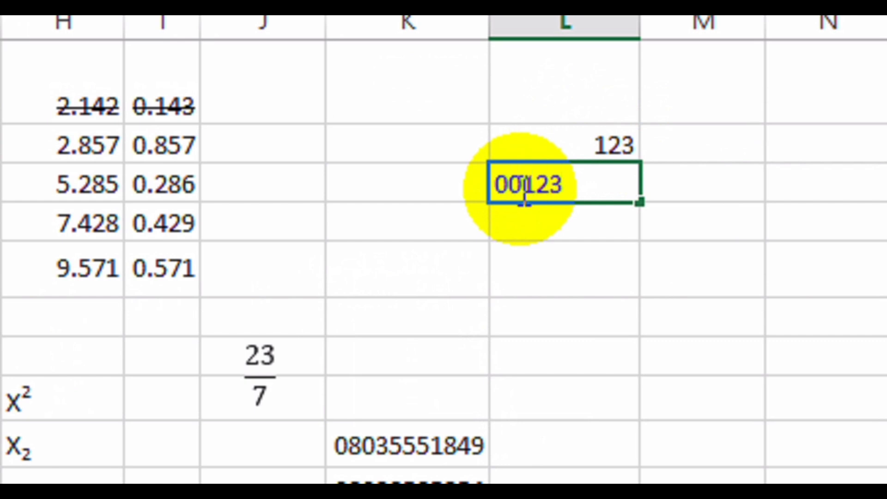
key("Return")
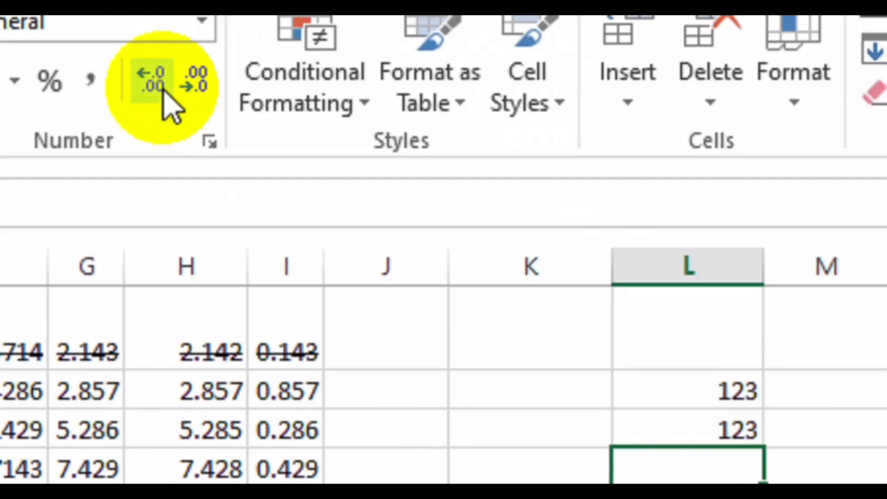
Format the next cell as Text and enter 000123, then '000123 and '00123 keeping leading zeros.
left_click(201, 21)
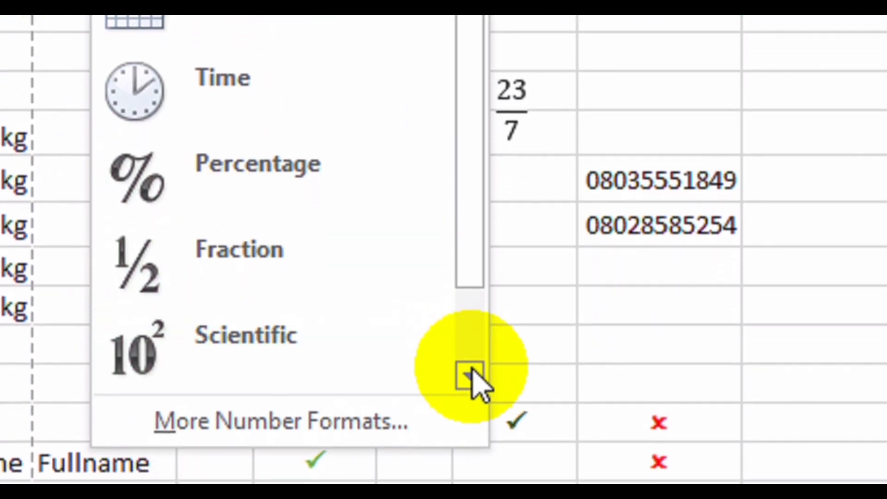
left_click(471, 372)
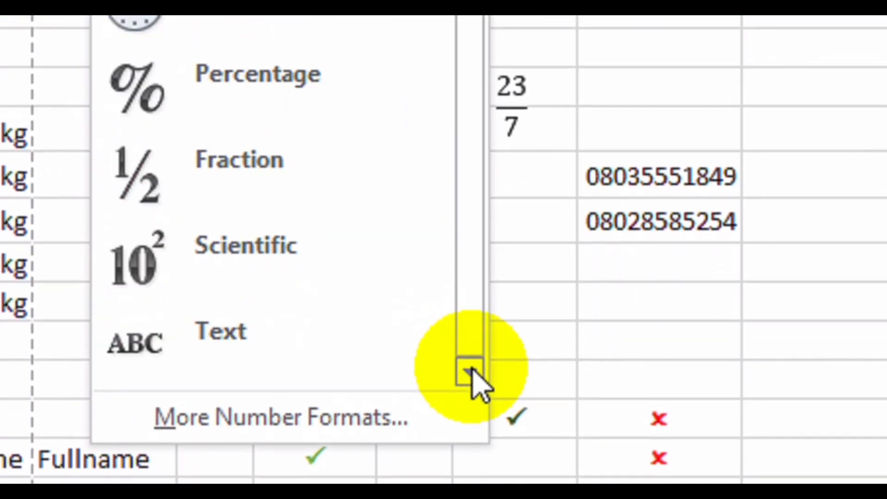
left_click(244, 337)
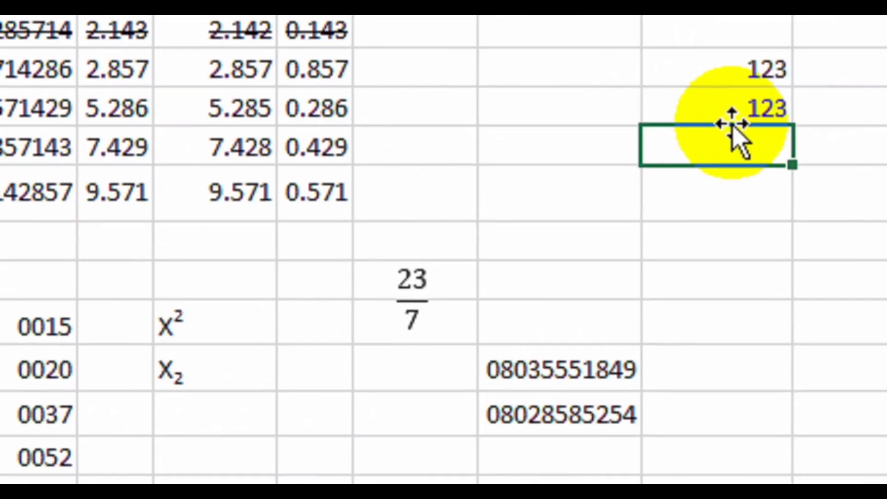
type("00")
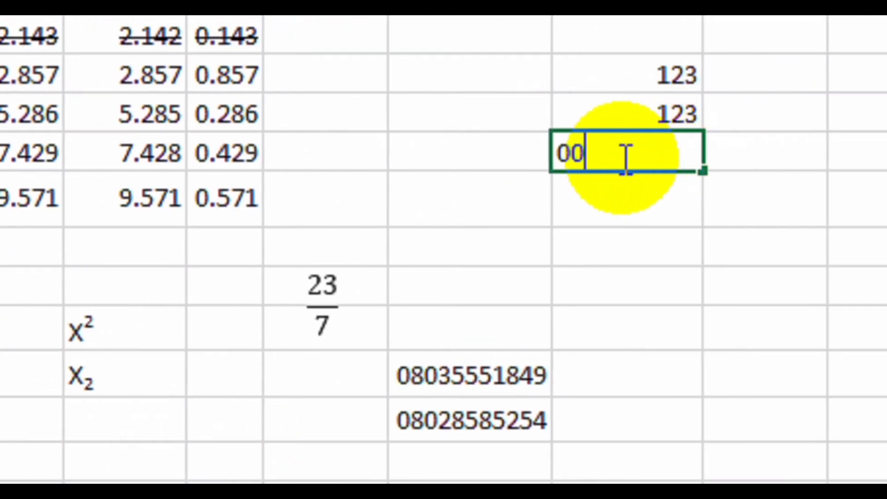
type("0123")
key("Return")
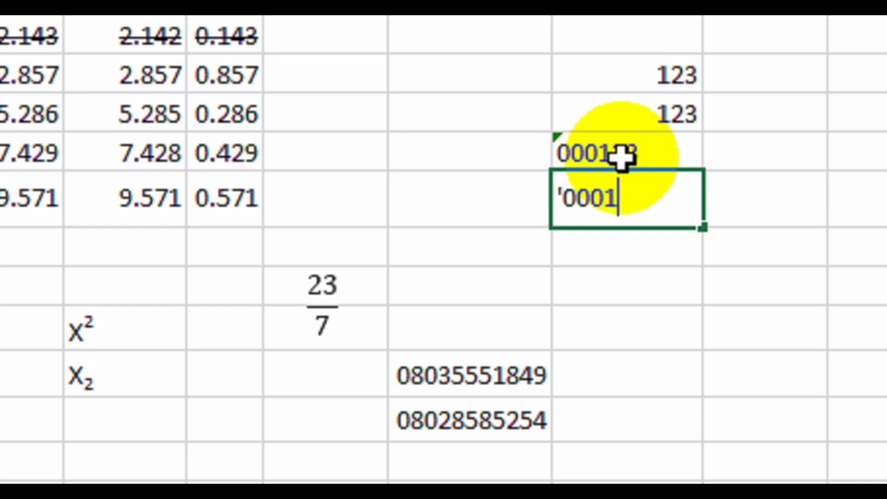
key("Return")
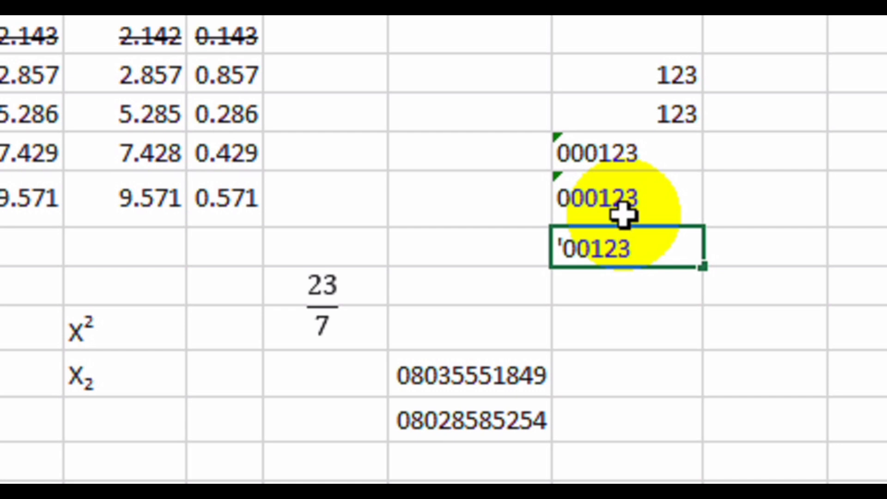
key("Return")
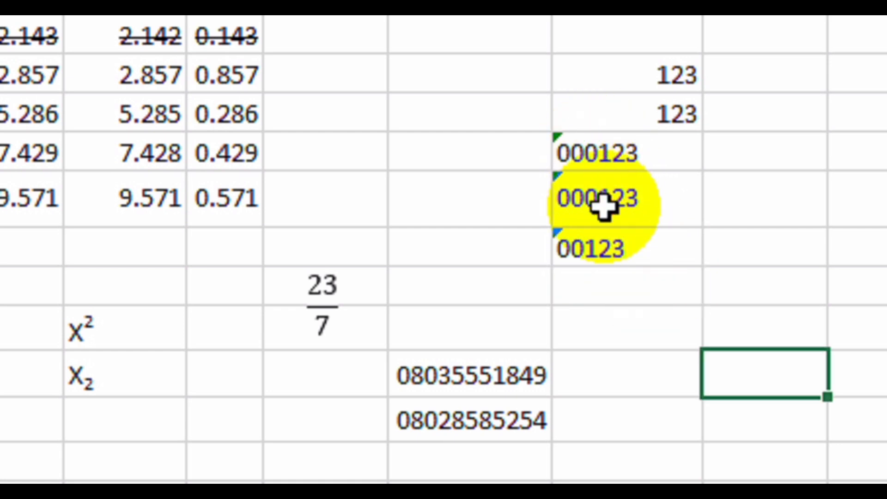
Copy the three 000123 entries into the next column as a zero-padded backup.
left_click_drag(604, 150, 620, 250)
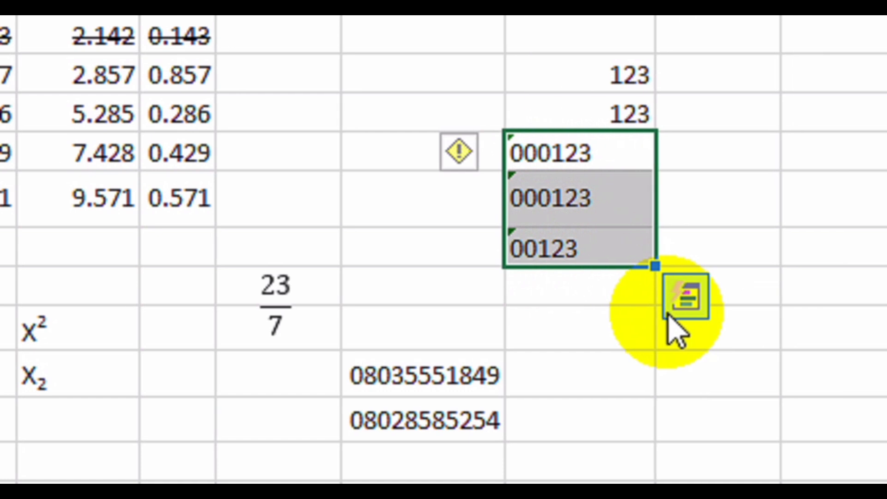
key("ctrl+c")
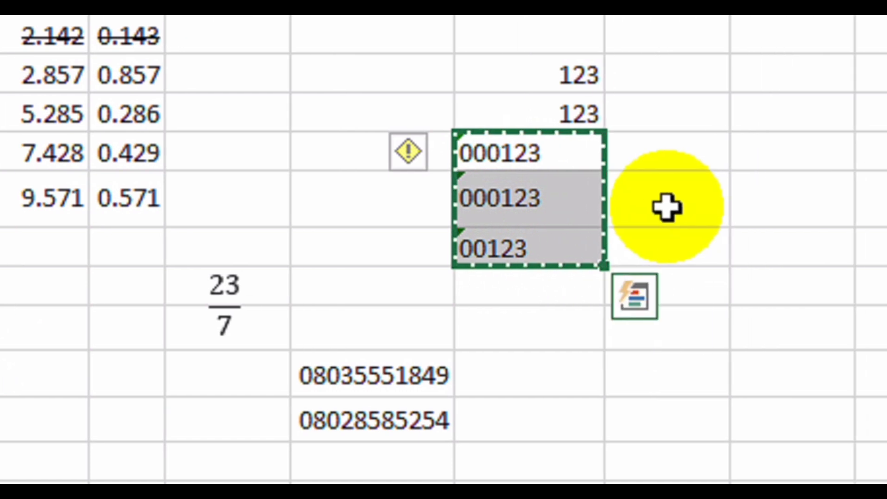
left_click(723, 150)
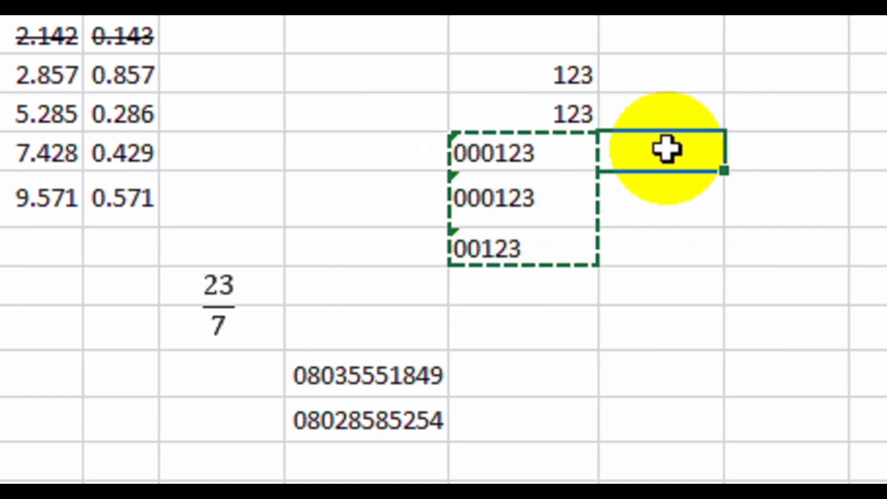
right_click(666, 150)
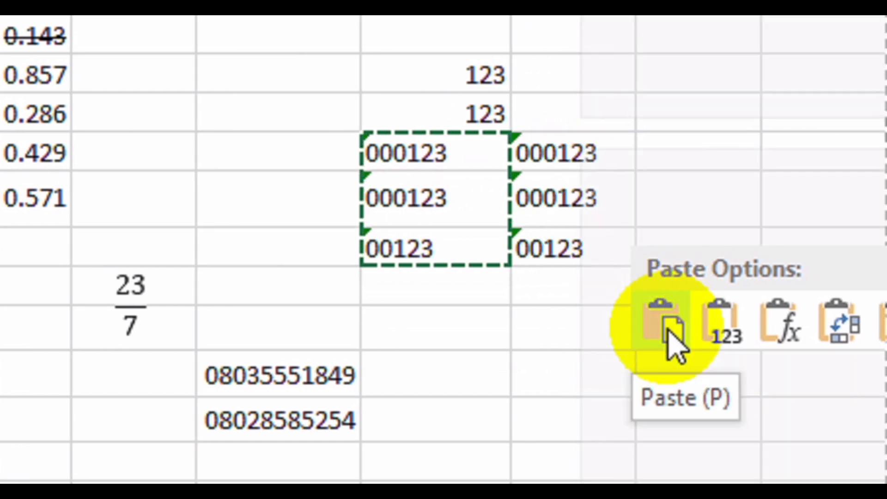
left_click(669, 309)
left_click(573, 326)
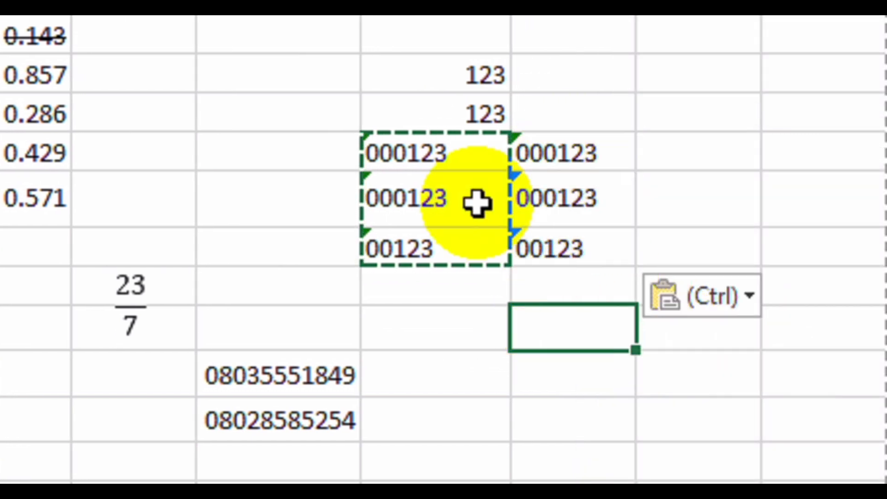
key("Escape")
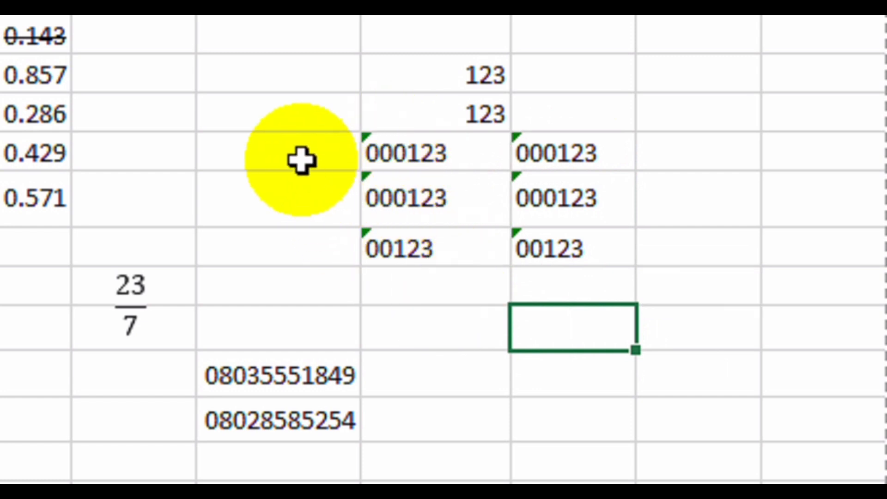
Convert the original three 000123 entries to the number 123 with Paste Special Add.
left_click(290, 151)
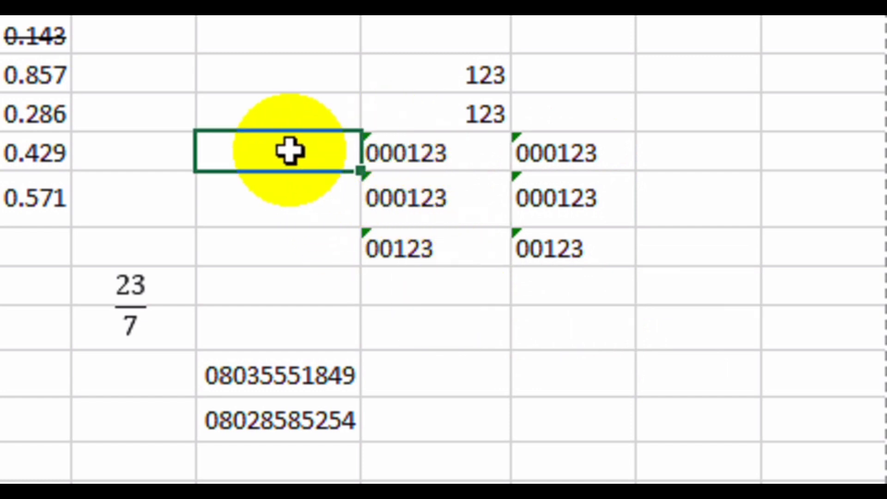
right_click(290, 151)
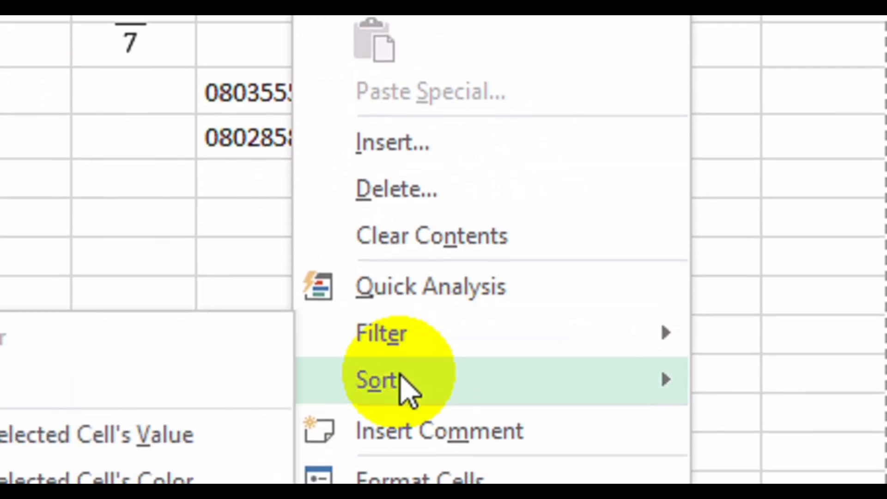
left_click(393, 144)
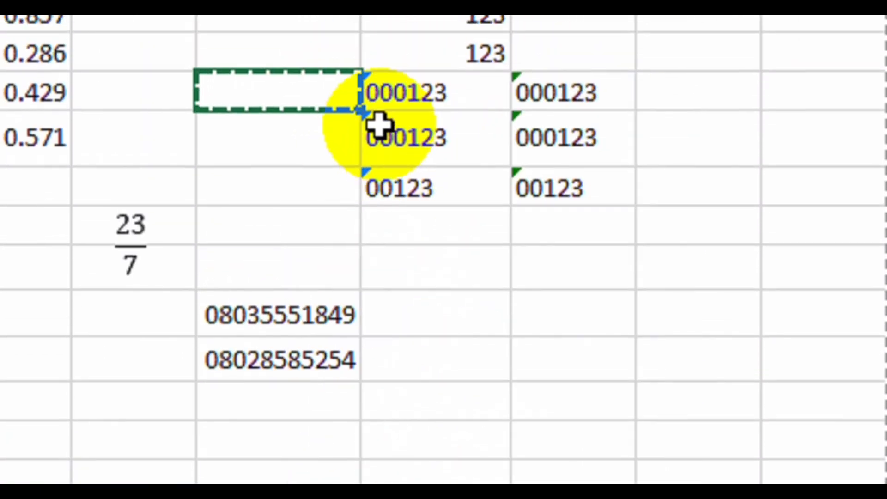
left_click_drag(452, 131, 448, 219)
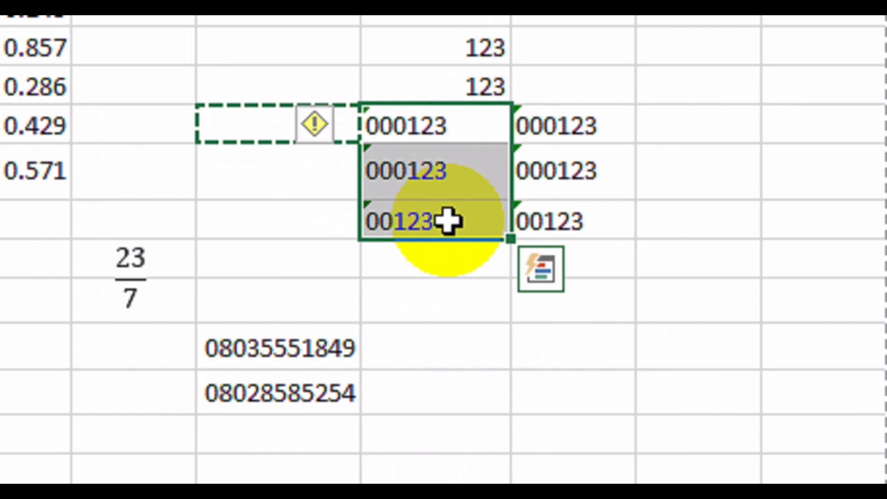
right_click(431, 127)
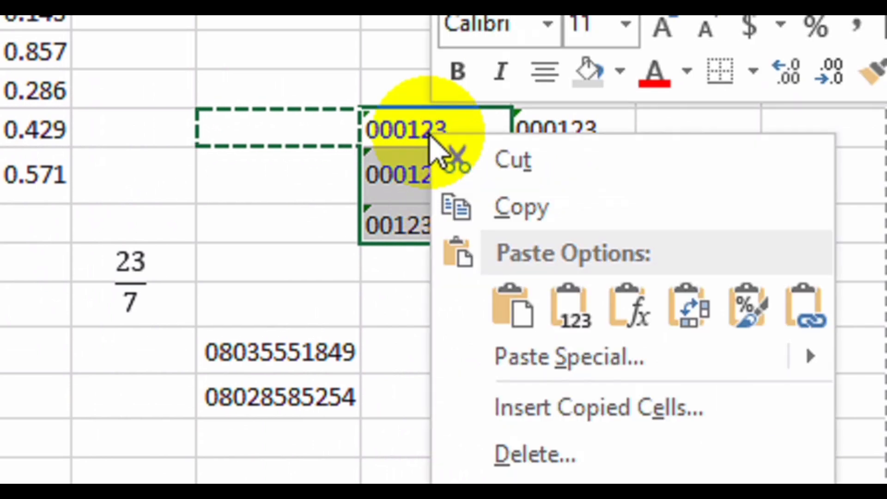
mouse_move(561, 340)
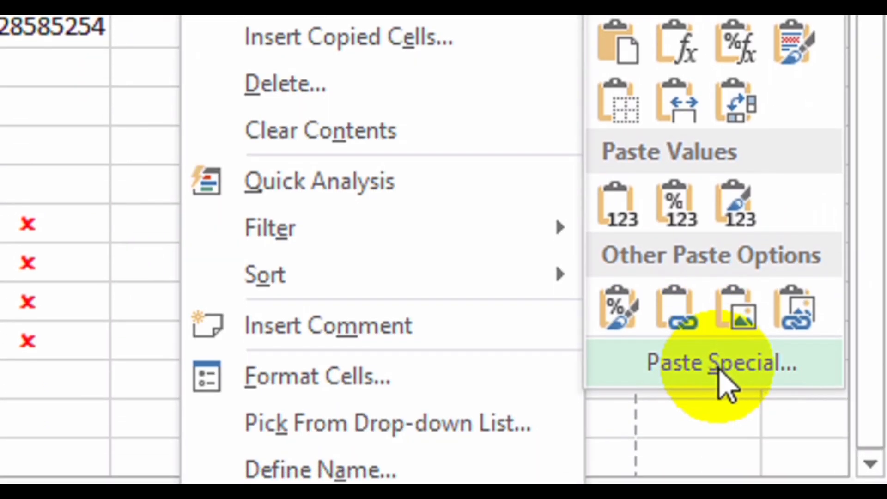
left_click(722, 384)
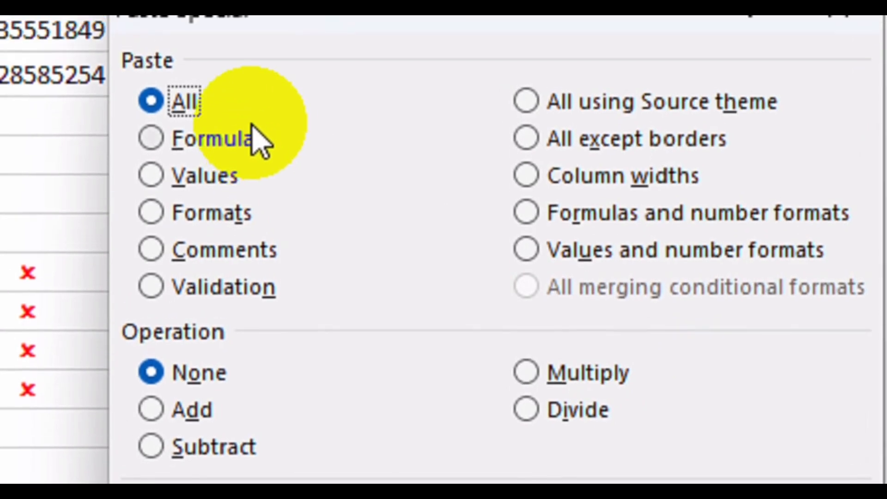
left_click(227, 441)
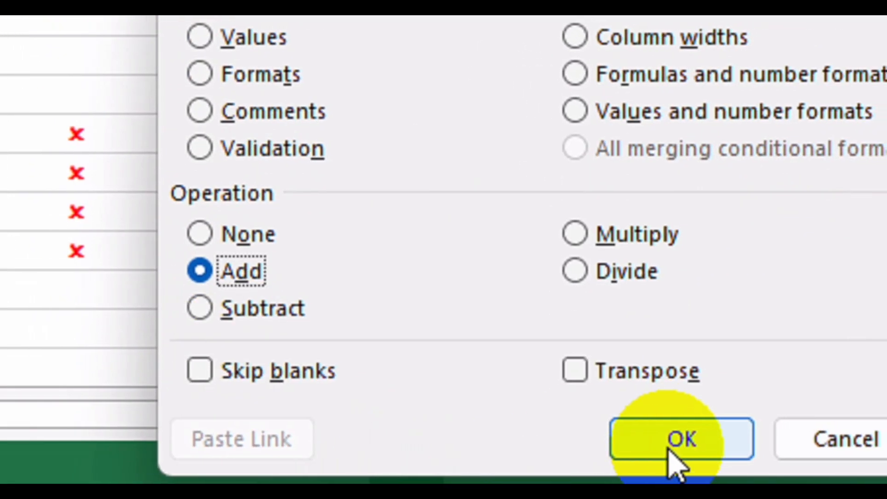
left_click(668, 441)
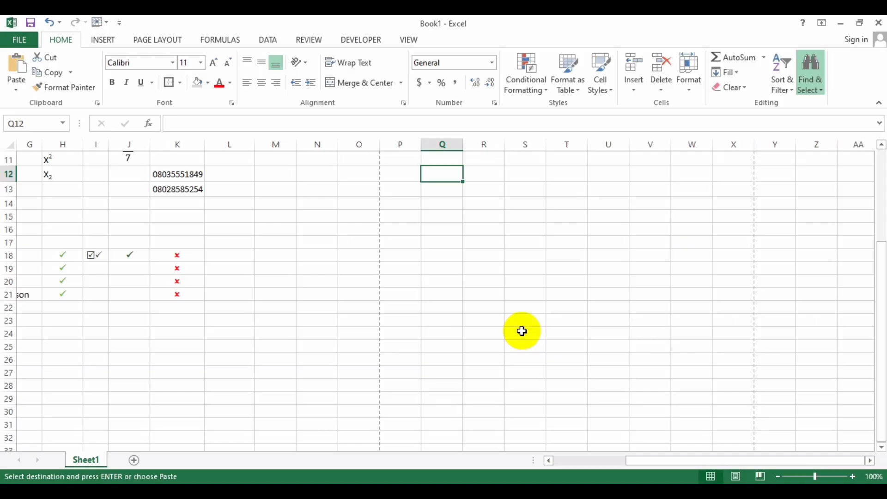
type("Text")
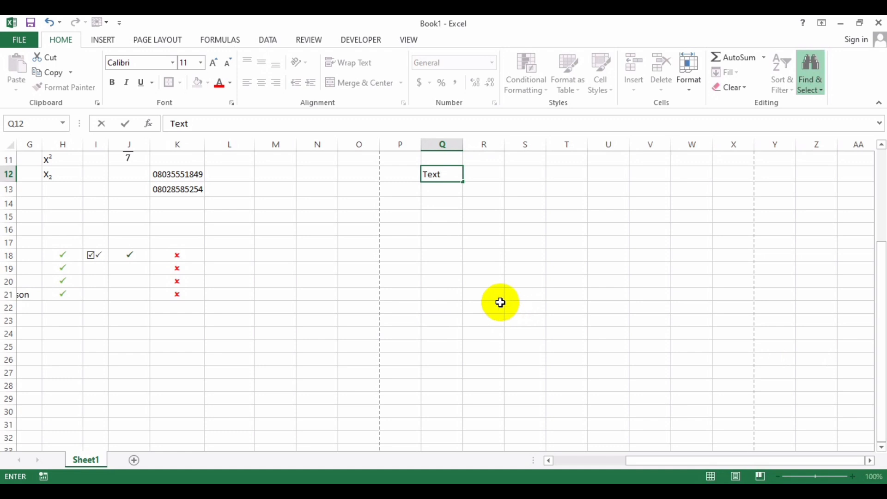
Finish the Text heading in Q12 and list 000abc, 000xyz, 00180-abc and 0000de00 beneath it.
key("Return")
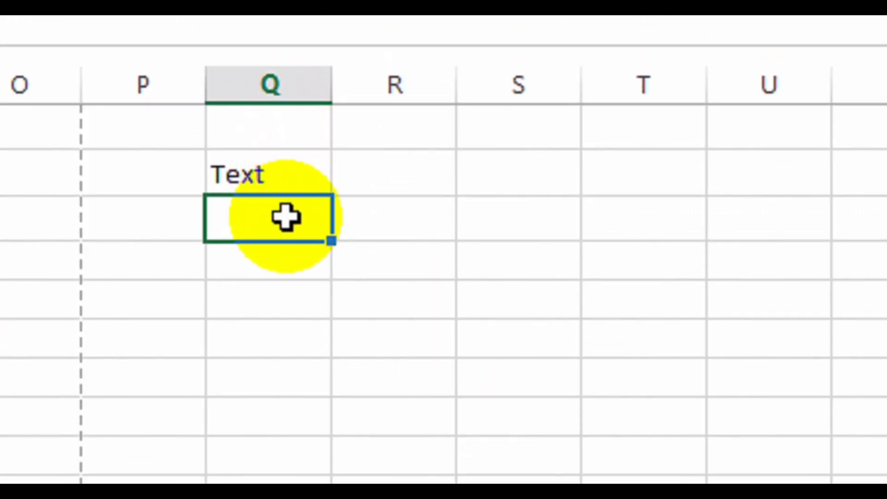
type("000abc")
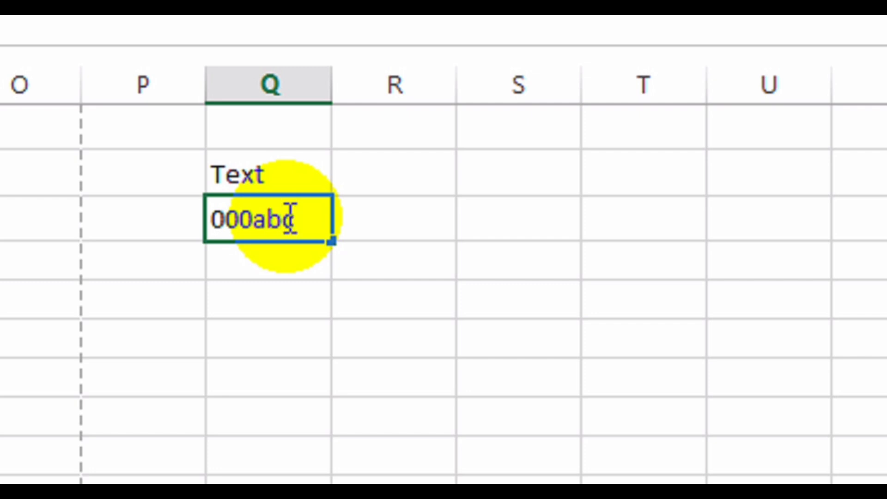
key("Return")
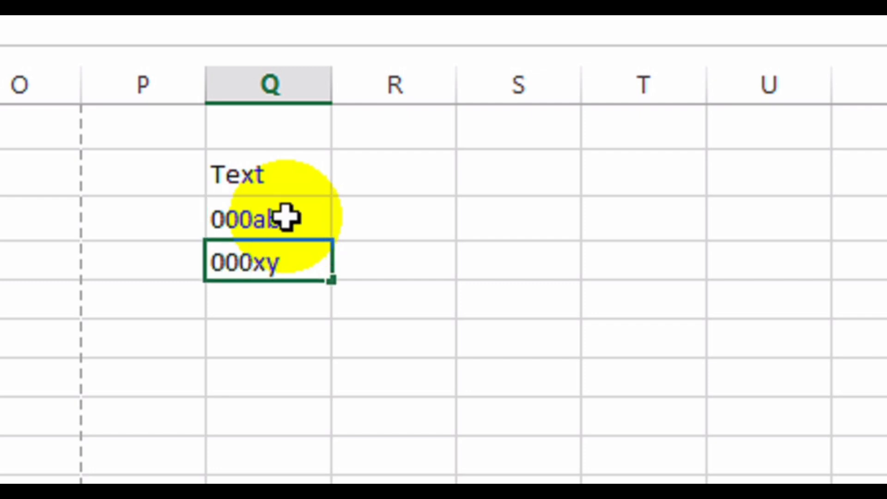
key("Return")
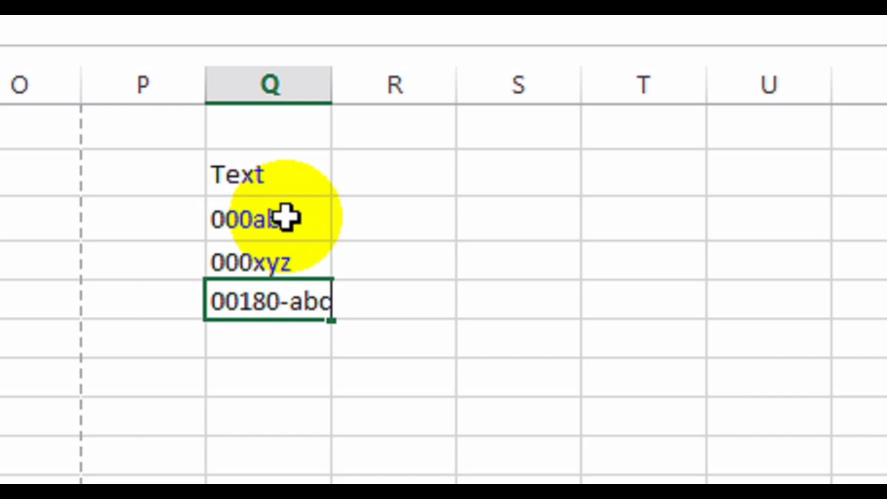
key("Return")
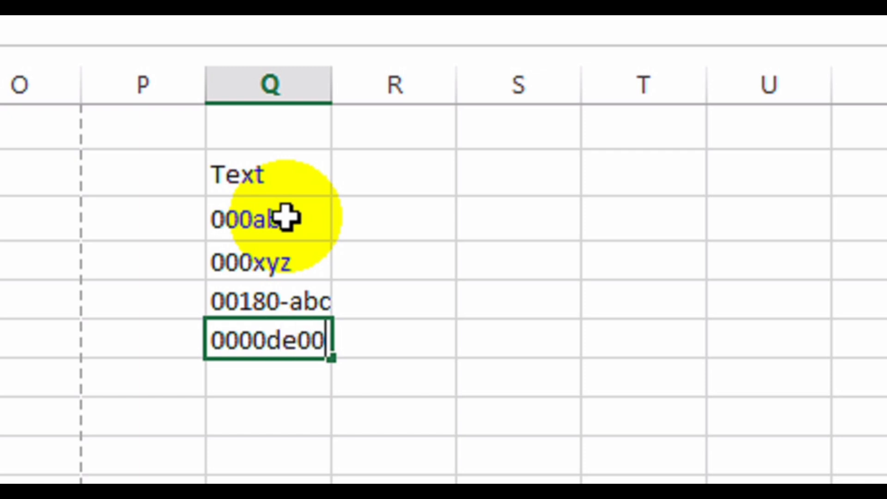
type("0000de00")
left_click(398, 180)
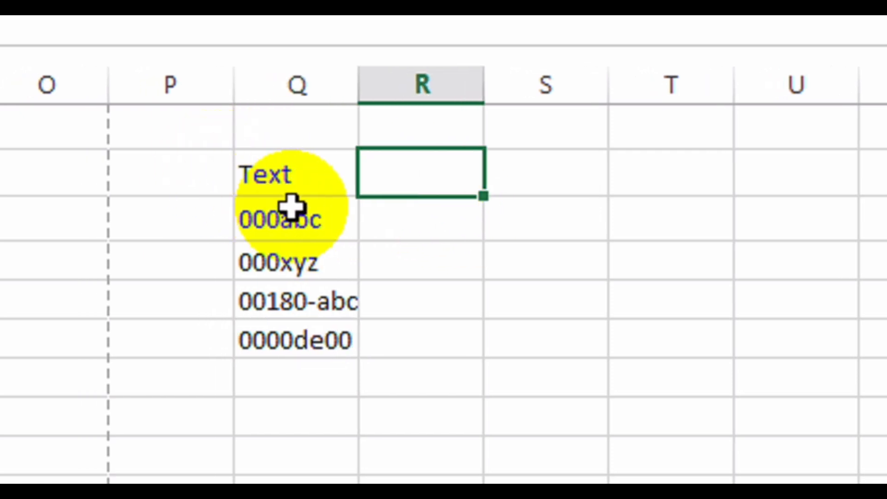
In R13, start an IF formula that tests LEFT(Q13) for a leading zero.
left_click(420, 217)
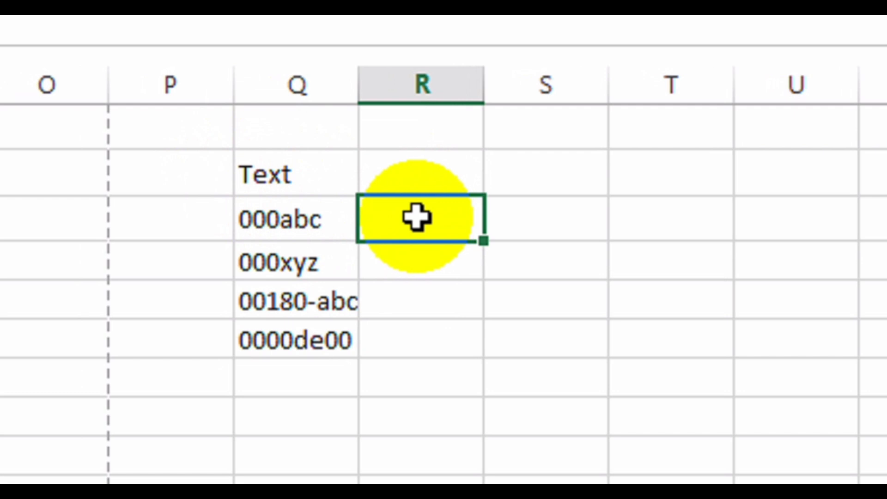
type("=")
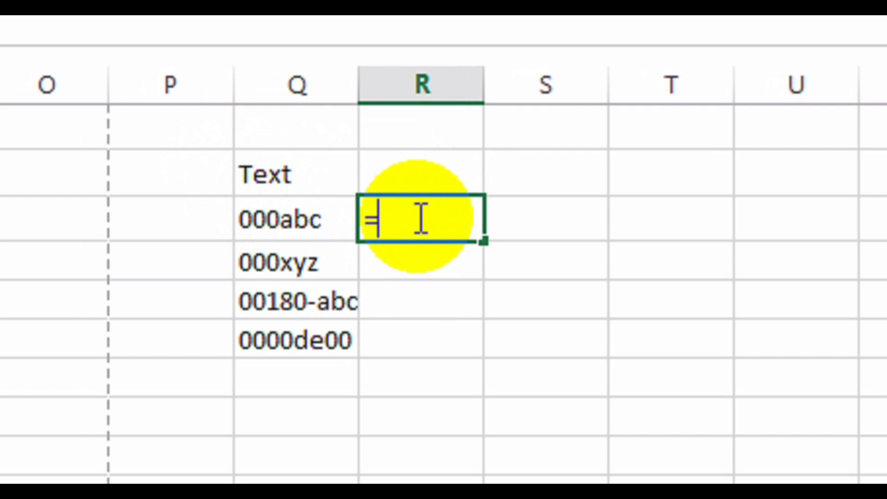
type("if")
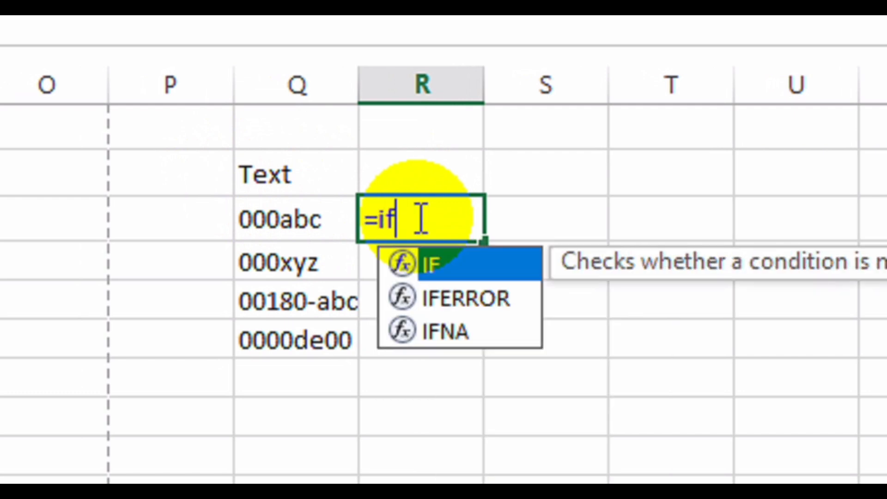
double_click(454, 261)
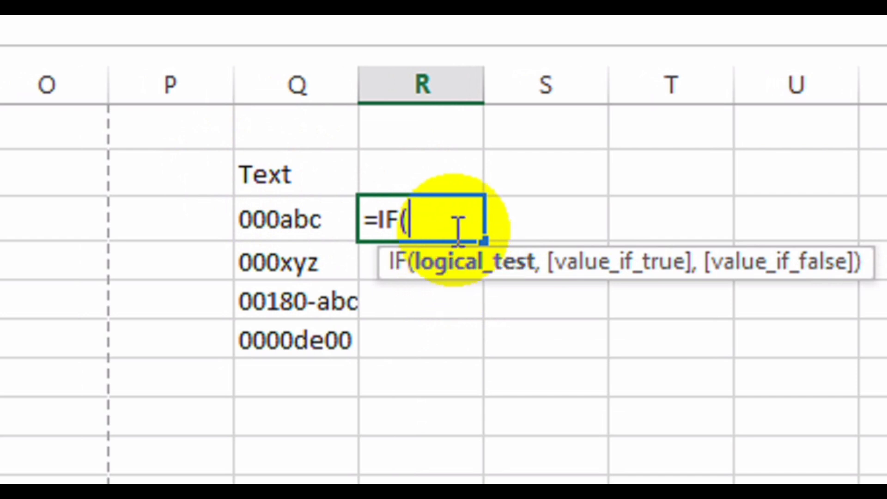
type("LE")
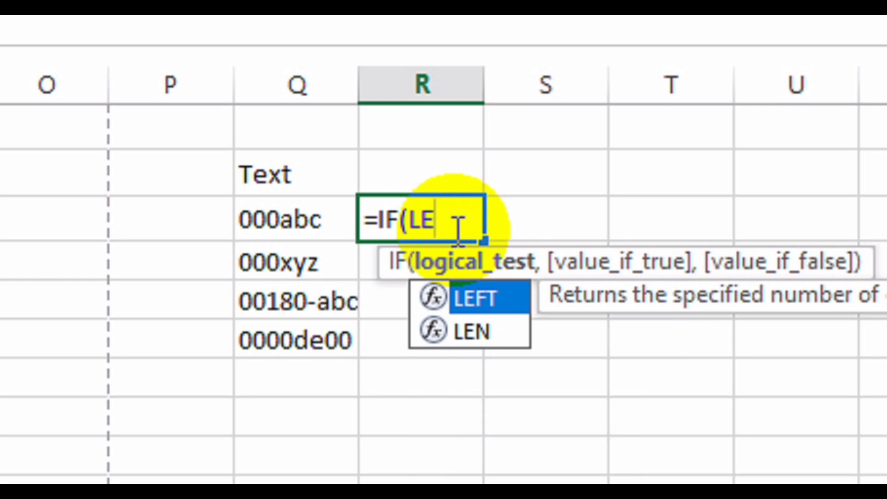
type("FT")
double_click(496, 293)
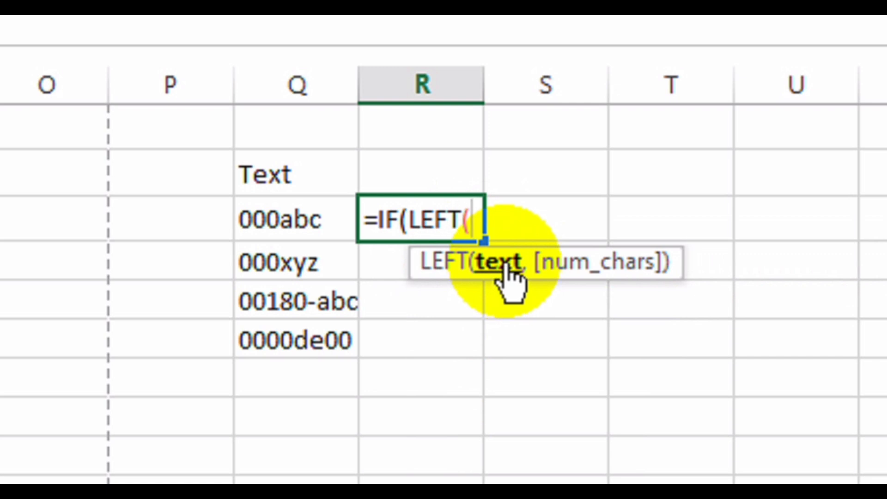
left_click(298, 218)
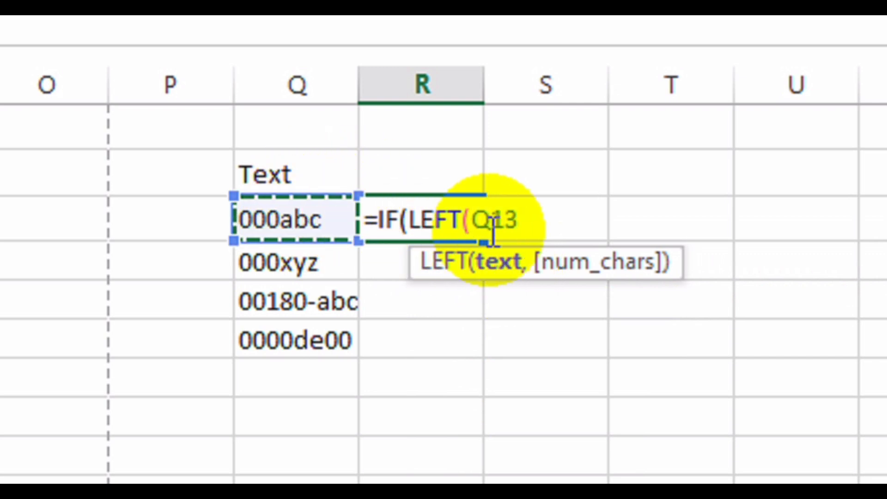
type(",")
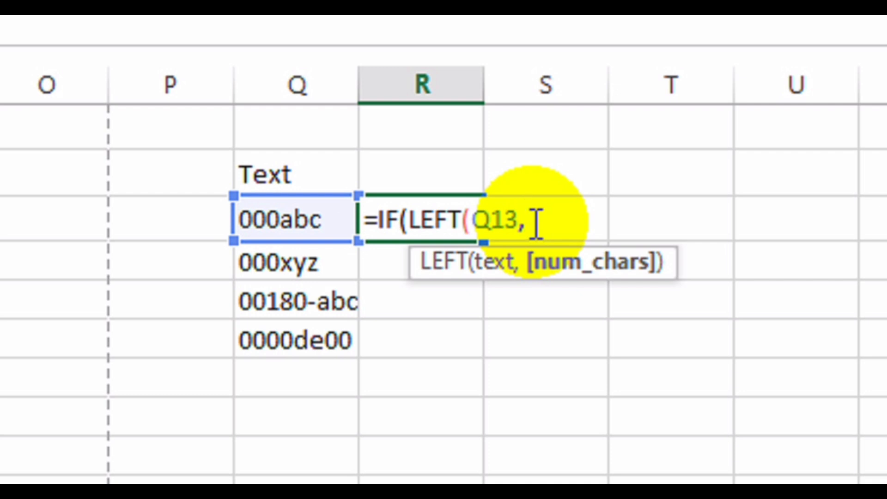
key("BackSpace")
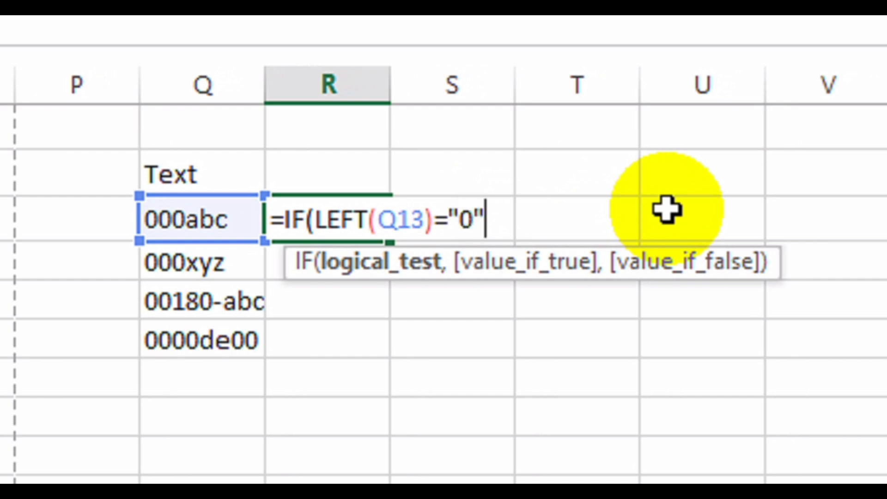
Complete it as =IF(LEFT(Q13)="0",RIGHT(Q13,LEN(Q13)-1),Q13) so R13 shows 00abc.
type(",")
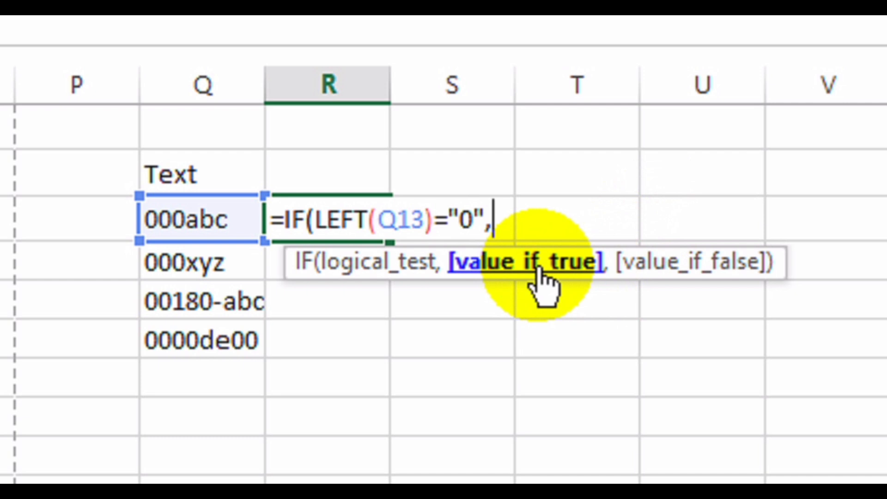
type("RIGH")
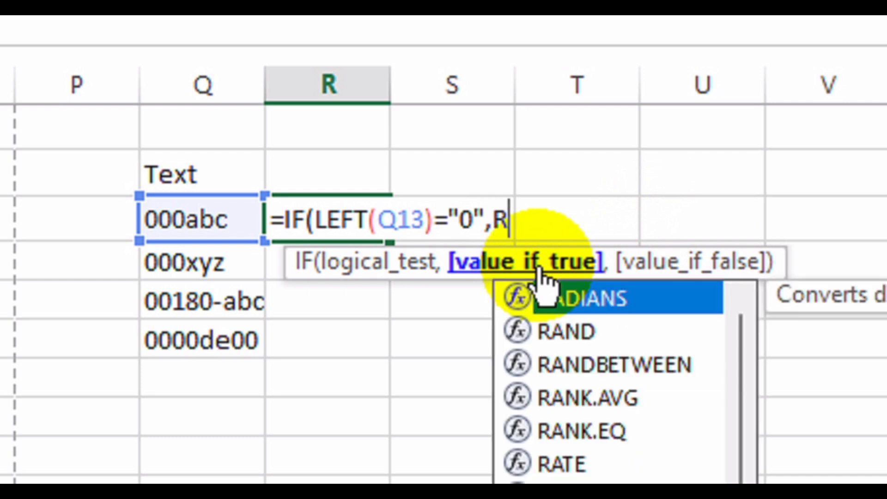
type("T(")
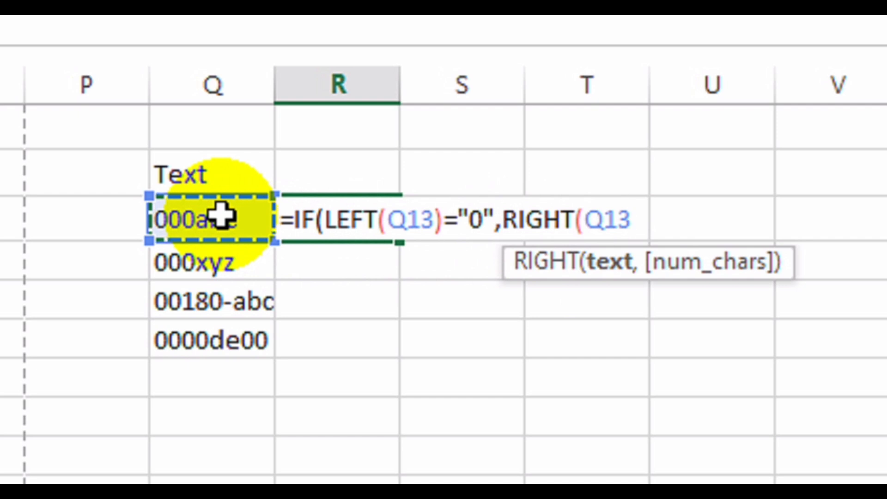
type(",")
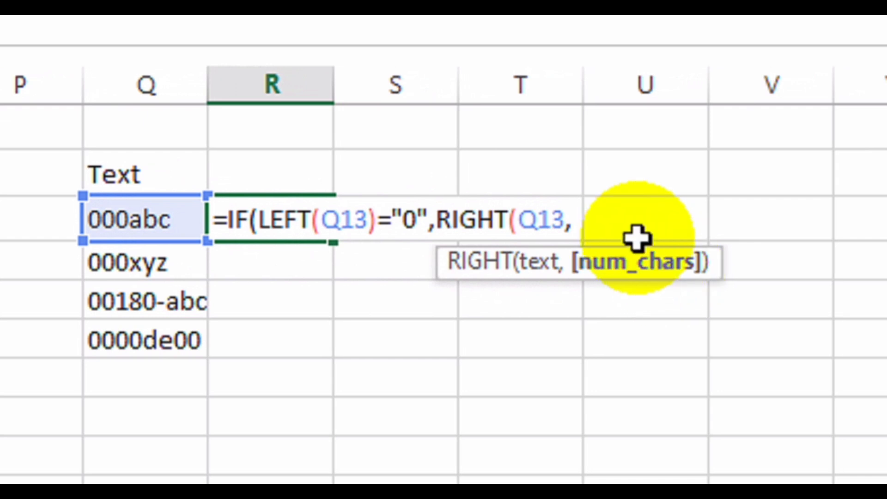
type("LEN")
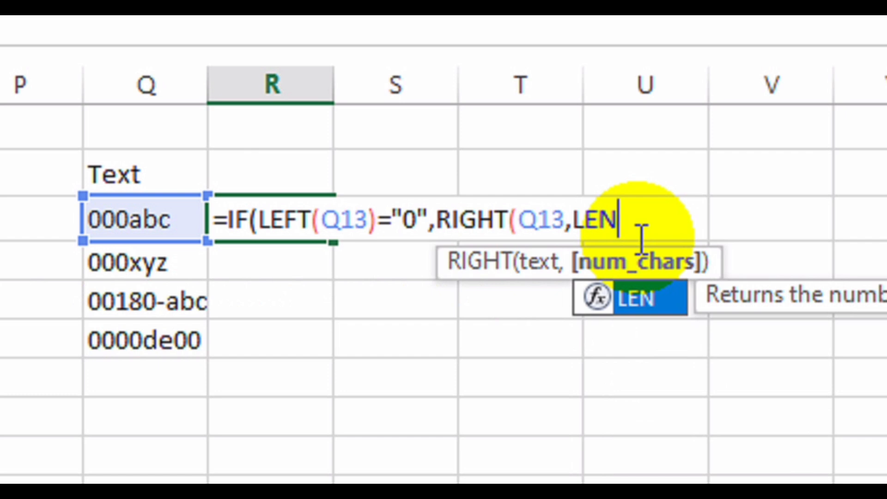
left_click(629, 219)
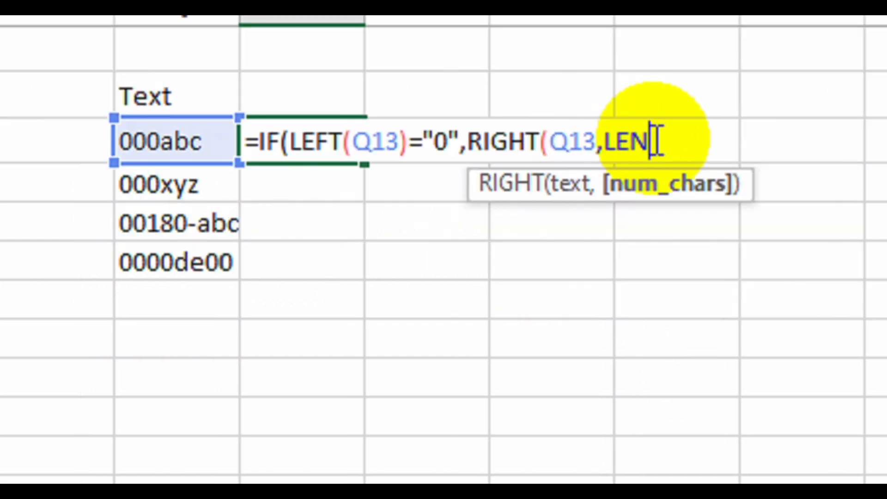
type("(")
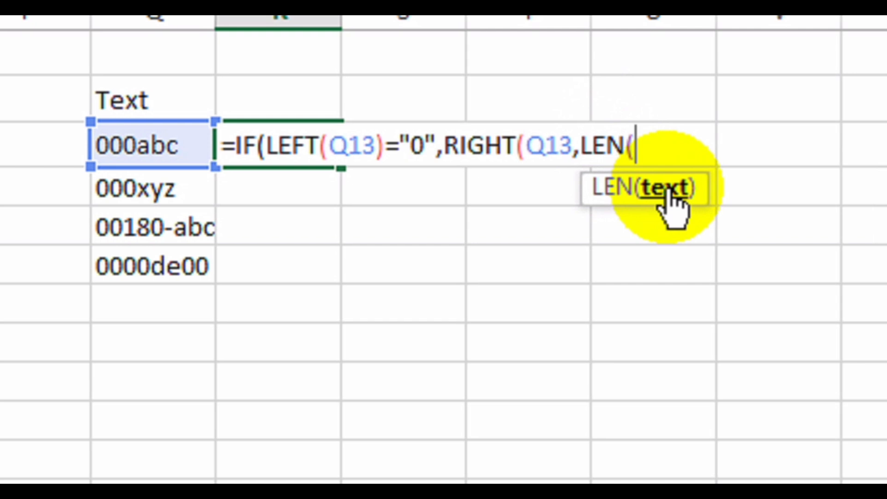
left_click(160, 143)
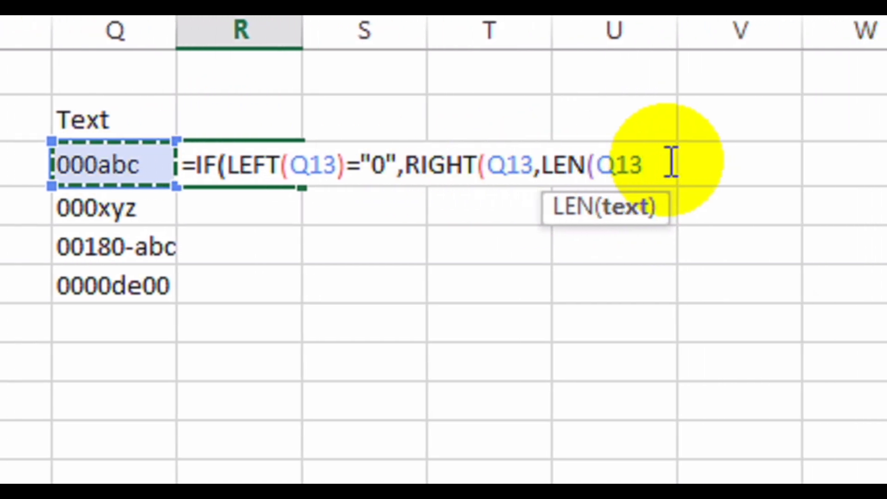
type(")-1")
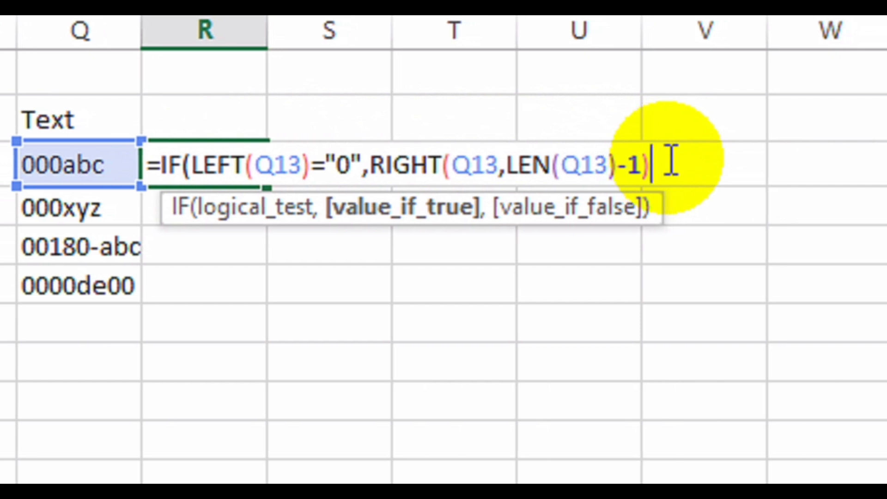
type(",")
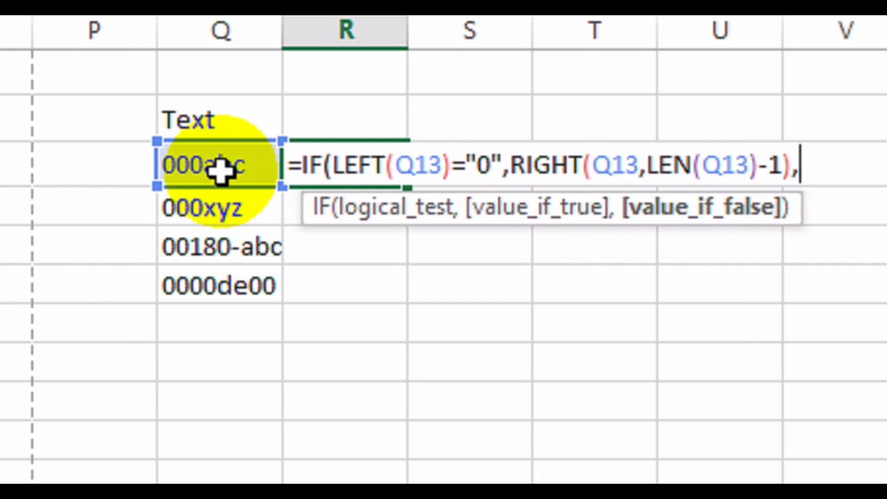
left_click(221, 169)
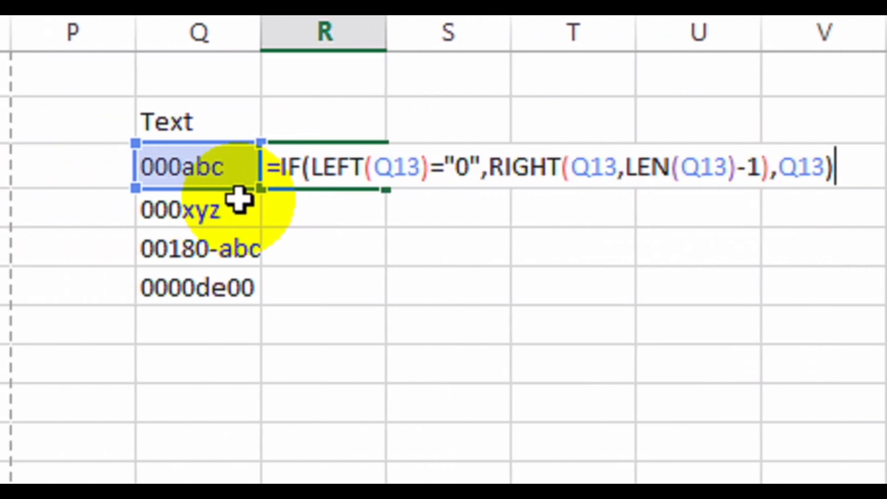
key("Return")
left_click(339, 164)
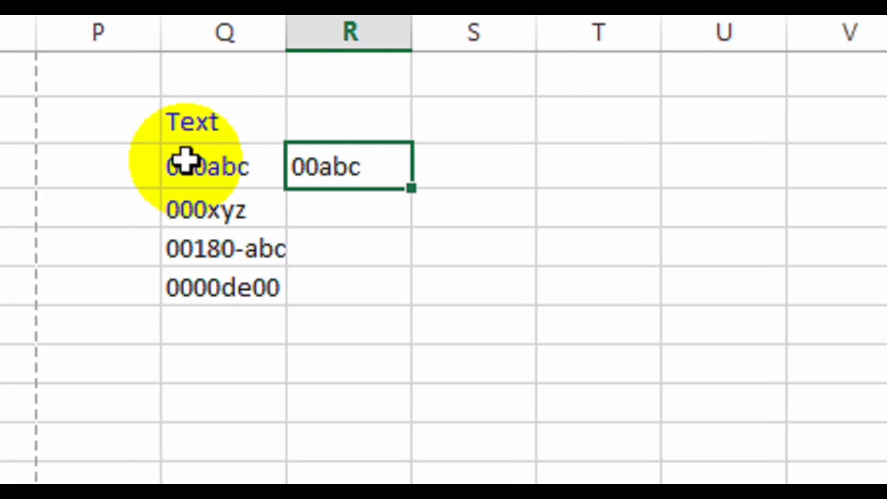
Change Q13 to 0000abc and fill the R13 formula down to R16 and across to column V.
left_click(163, 163)
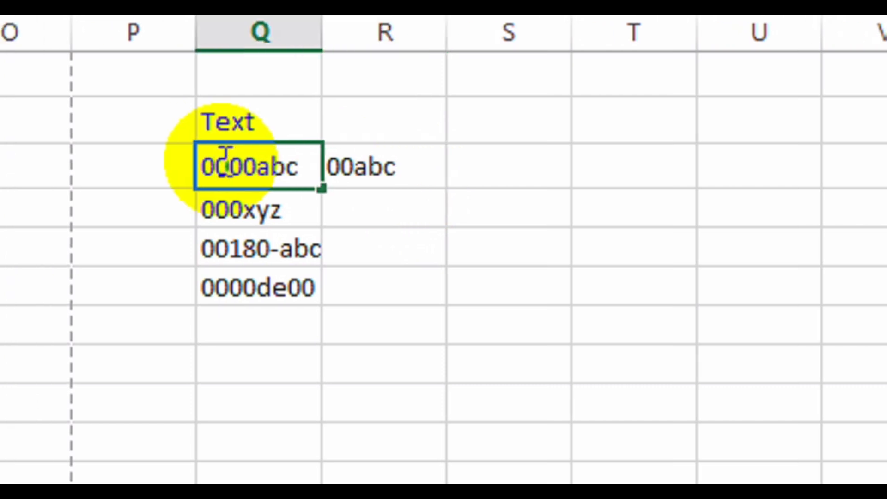
key("Return")
left_click(401, 167)
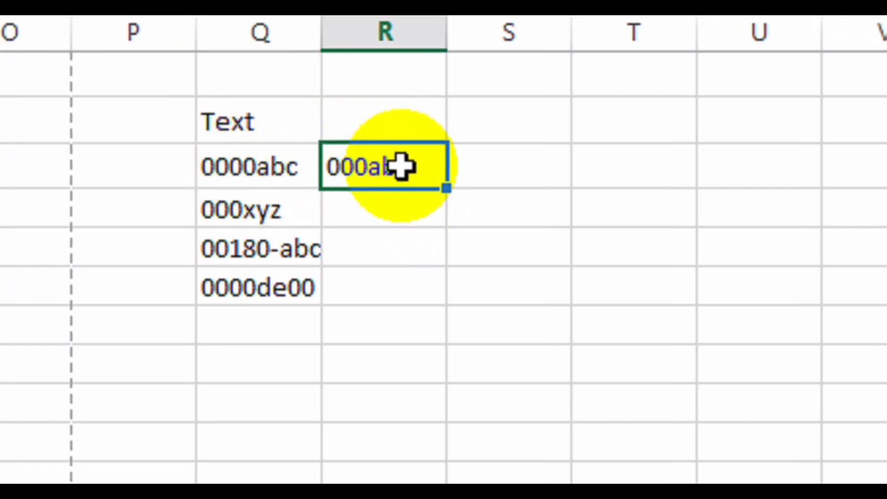
left_click_drag(446, 188, 441, 315)
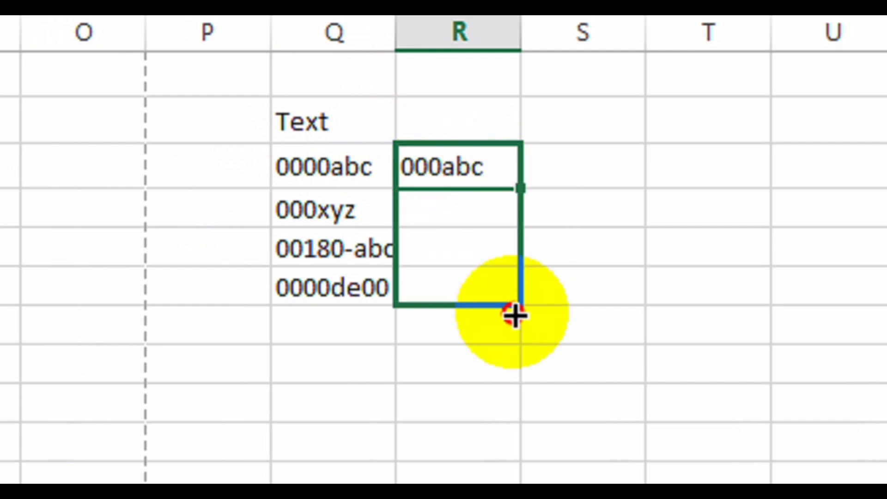
left_click_drag(515, 315, 511, 311)
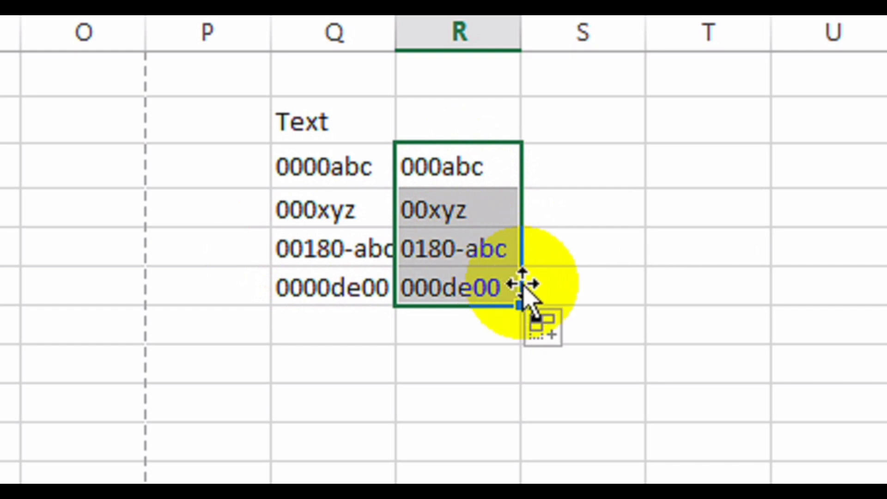
left_click_drag(525, 307, 693, 281)
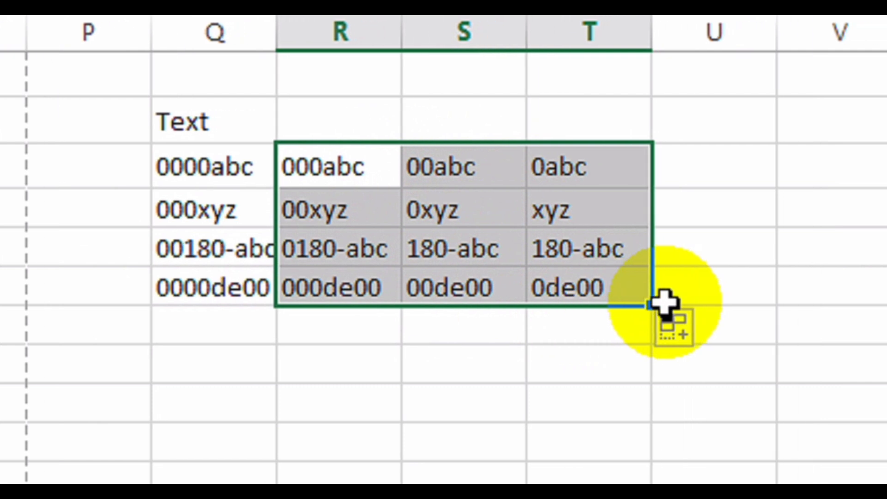
left_click_drag(693, 305, 723, 300)
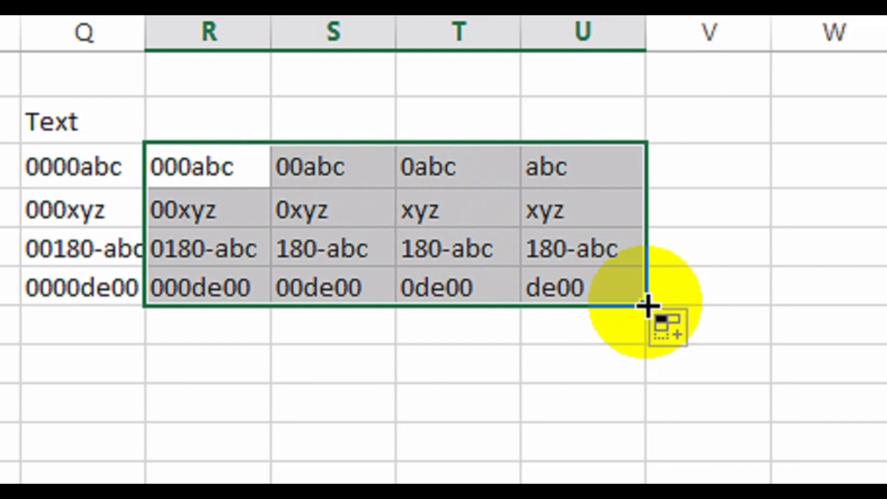
left_click_drag(647, 305, 755, 301)
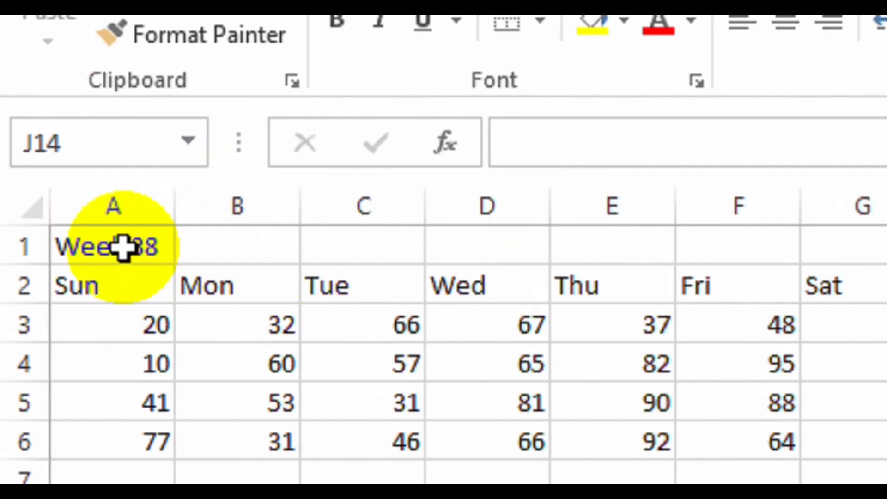
left_click_drag(123, 248, 865, 248)
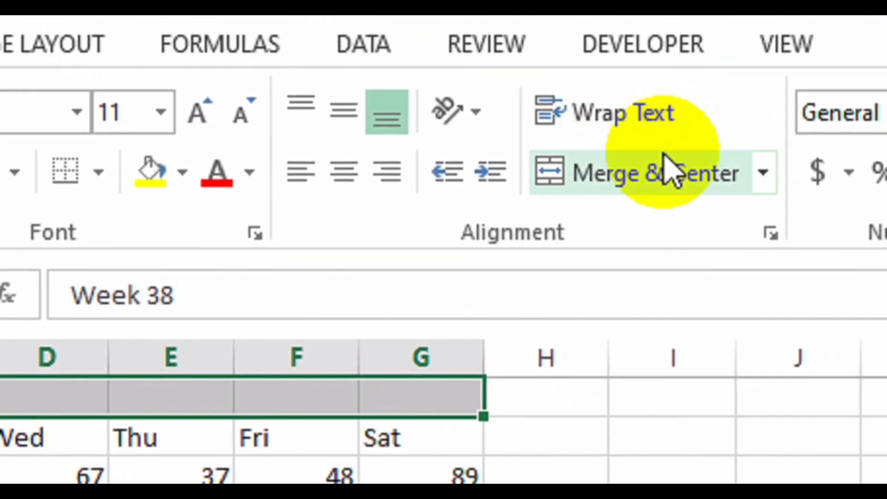
Merge and centre Week 38 across A1:G1, unmerge it, then open the Alignment settings.
left_click(767, 185)
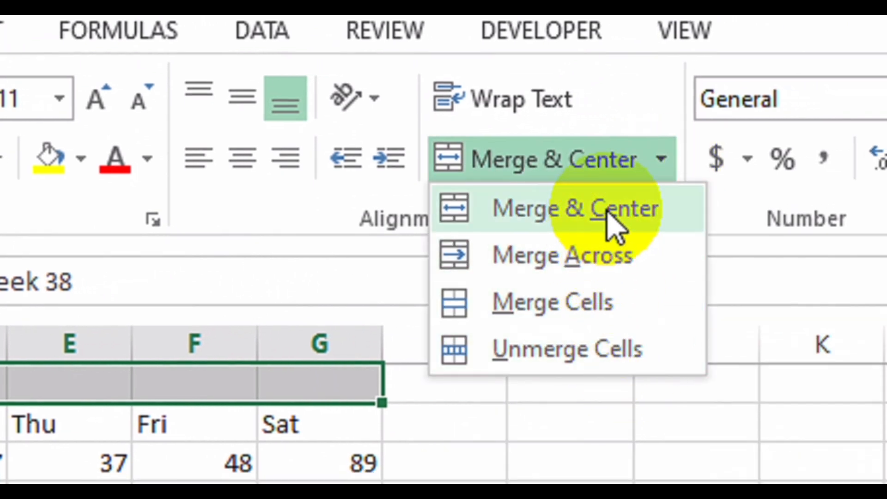
left_click(610, 220)
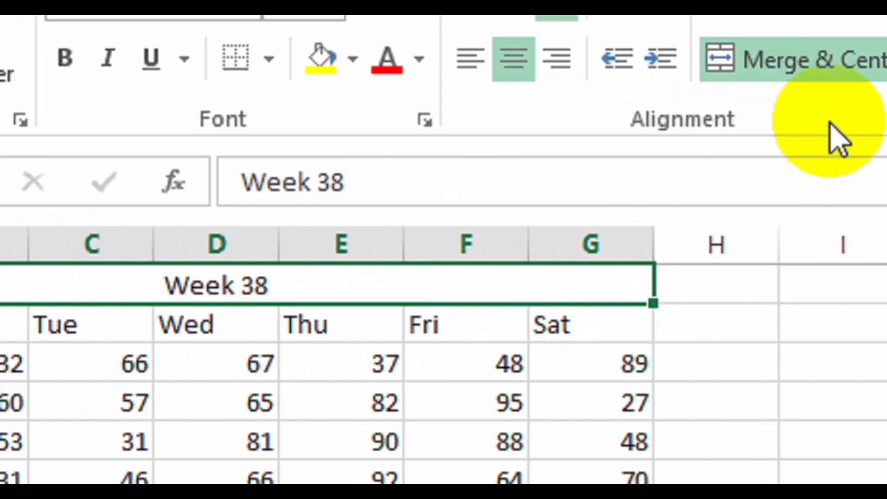
left_click(778, 58)
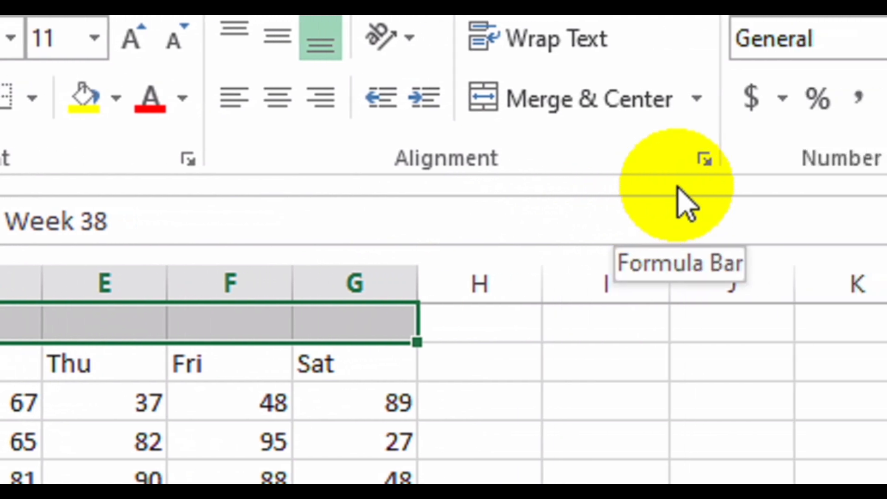
left_click(666, 167)
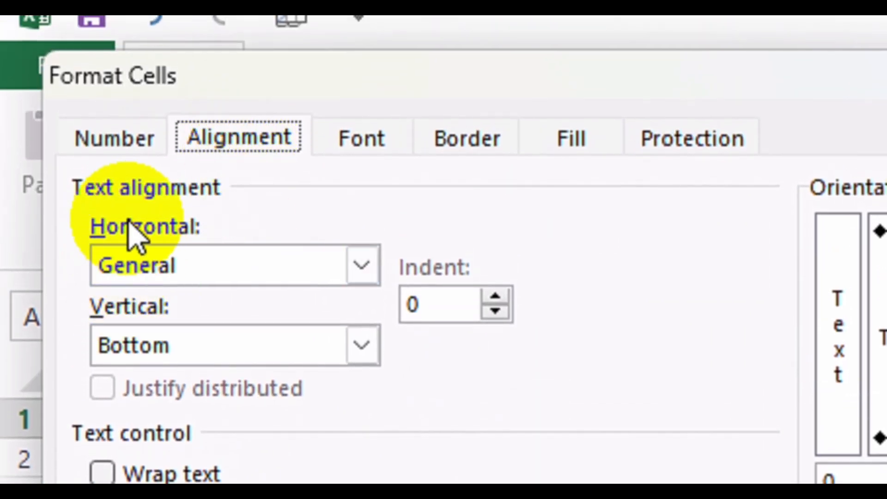
Set Week 38 to Center horizontal and Center vertical alignment with Merge cells across A1:G1.
left_click(241, 273)
left_click(233, 352)
left_click(231, 351)
left_click(183, 368)
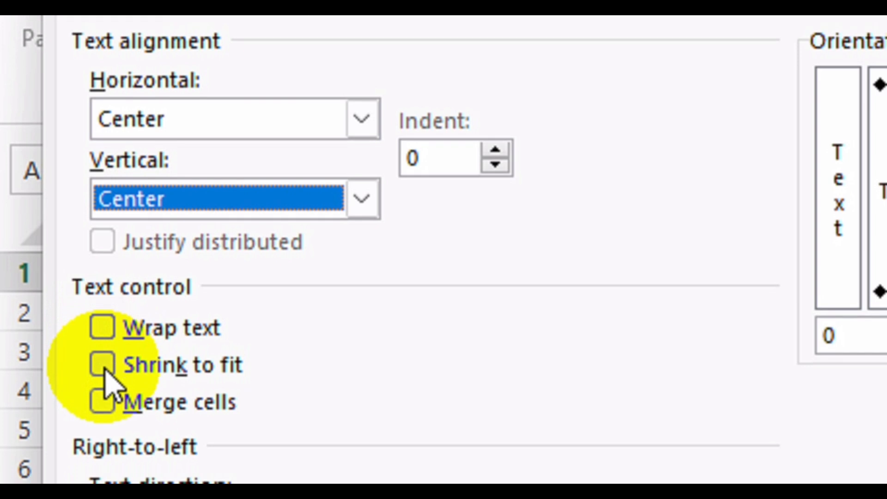
left_click(101, 422)
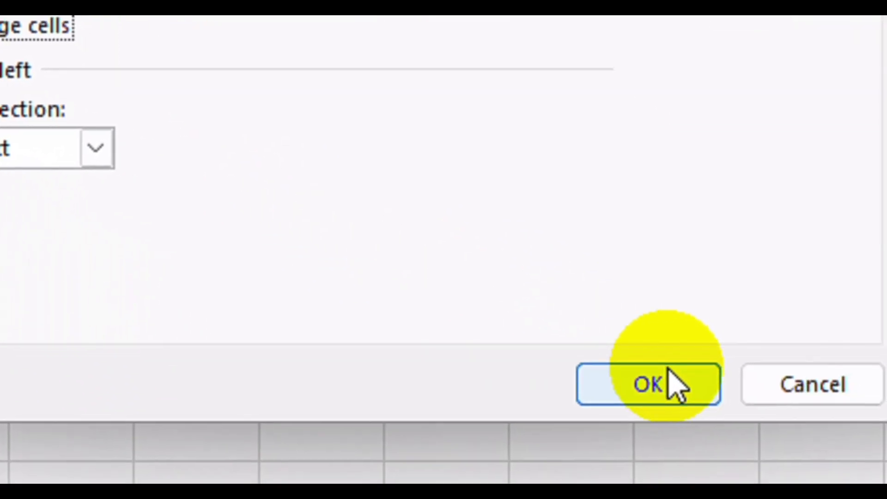
left_click(668, 372)
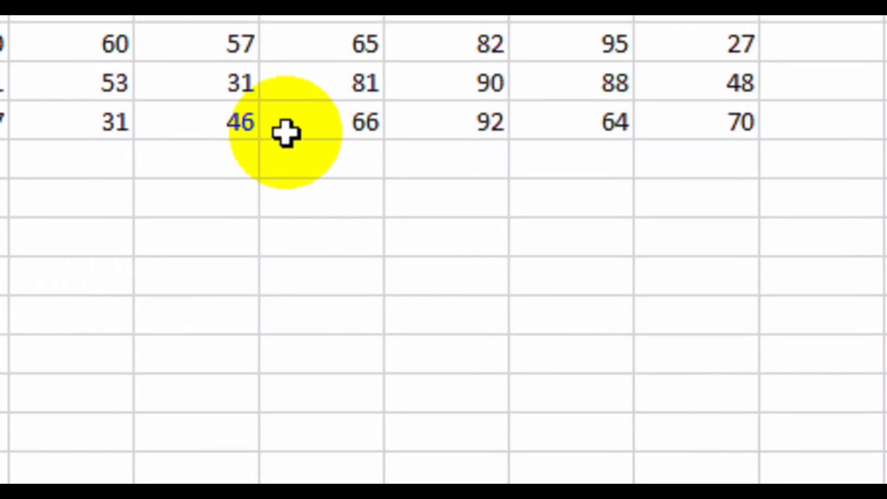